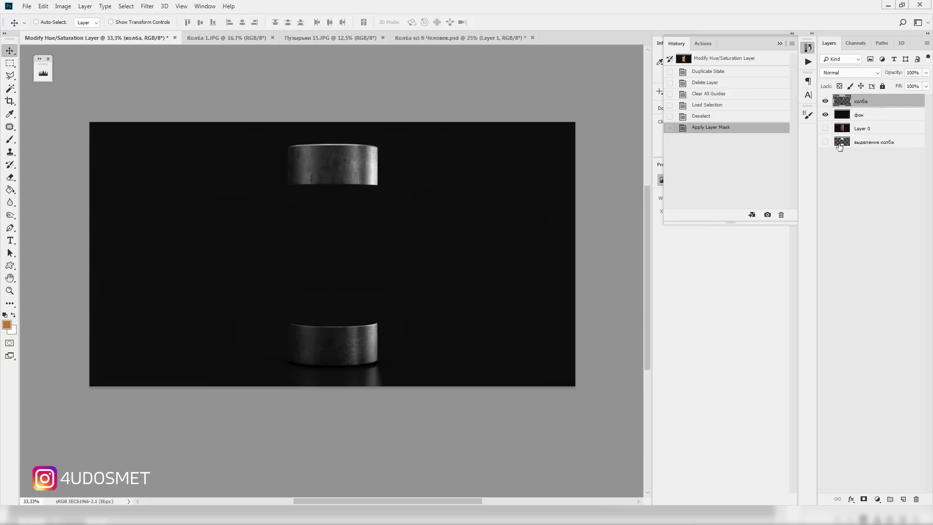
Step: Show the фон background layer, inspect Layer 0, then hide the red-liquid Layer 0
{"action": "left_click", "coordinate": [825, 115]}
{"action": "left_click", "coordinate": [825, 128], "text": "alt"}
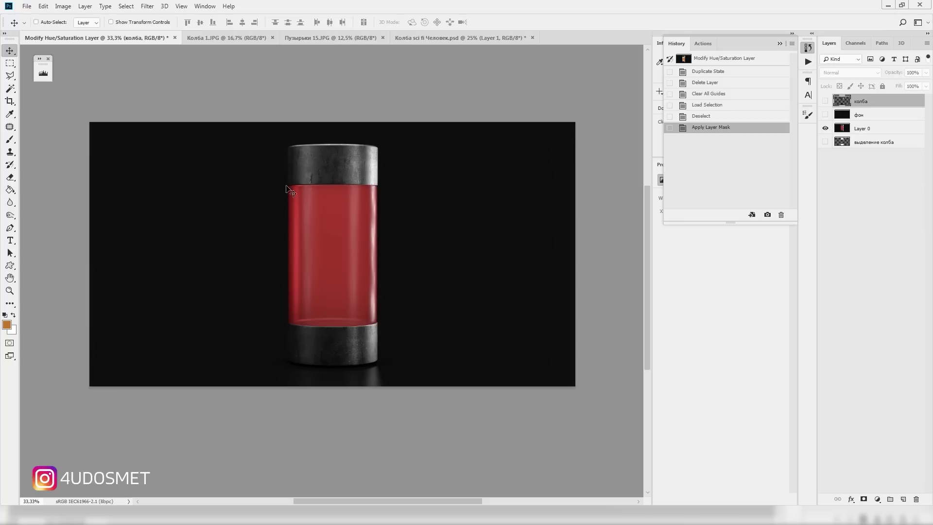
{"action": "left_click", "coordinate": [825, 128]}
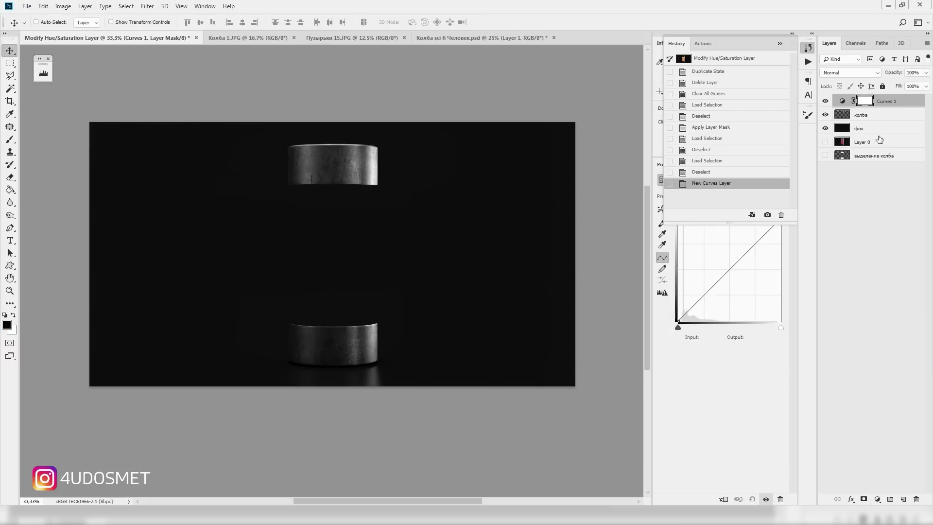
Step: Rename the Curves 1 layer to свет
{"action": "double_click", "coordinate": [887, 102]}
{"action": "type", "text": "свет"}
{"action": "key", "text": "Return"}
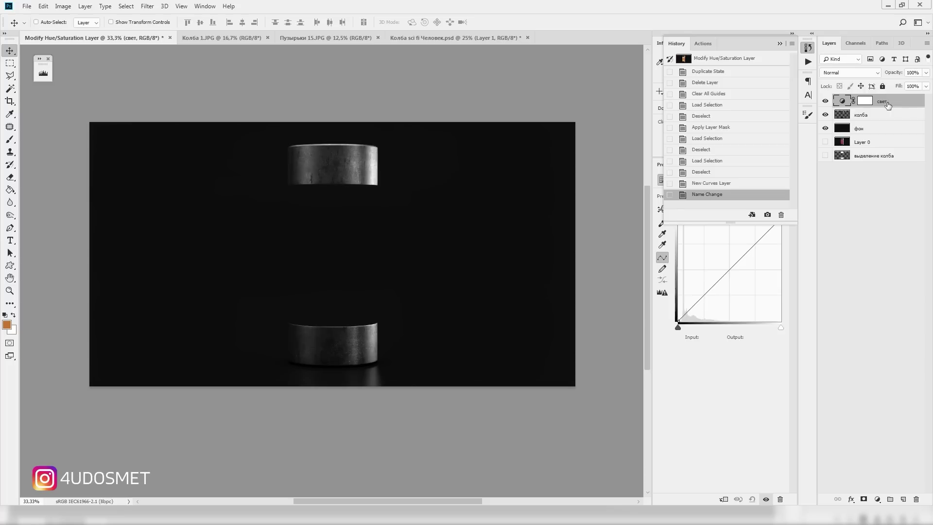
{"action": "left_click", "coordinate": [779, 45]}
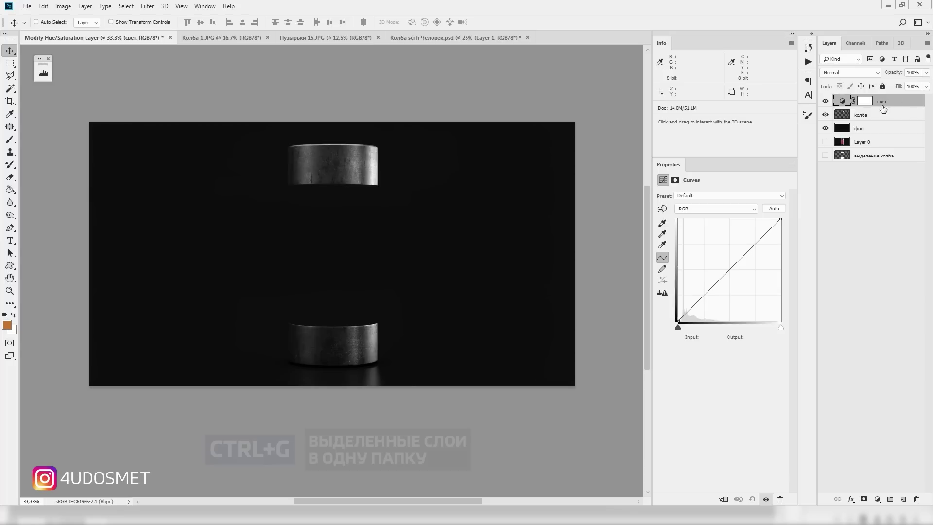
Step: Put the свет layer into a new group named Капсула
{"action": "key", "text": "ctrl+g"}
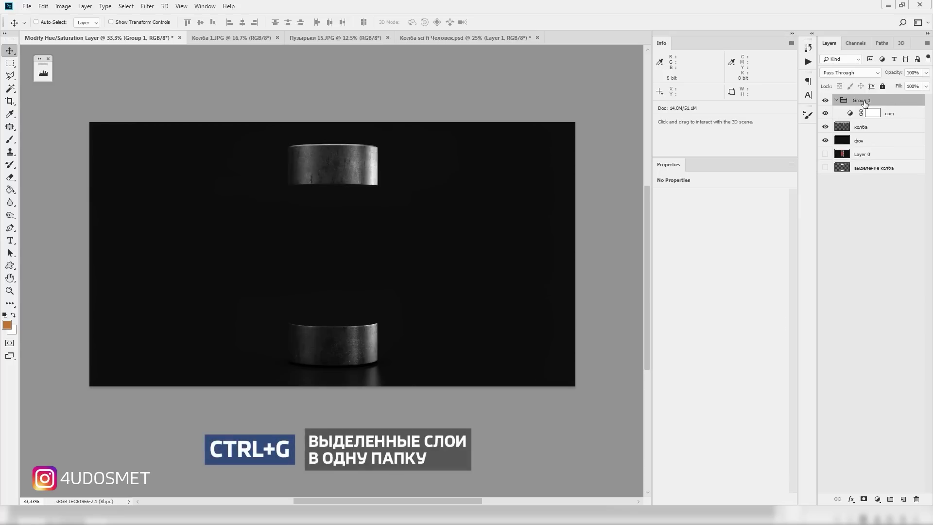
{"action": "double_click", "coordinate": [862, 101]}
{"action": "type", "text": "Капсула"}
{"action": "key", "text": "Return"}
{"action": "left_click", "coordinate": [895, 114]}
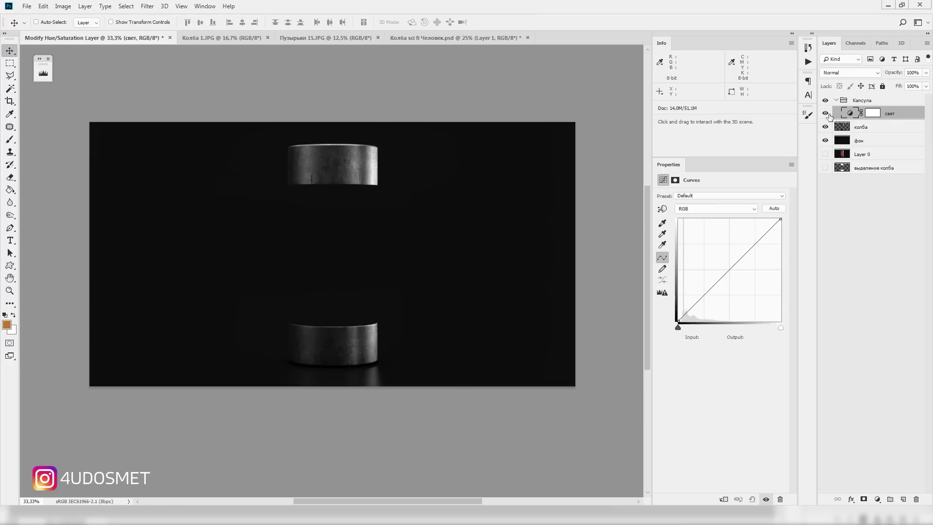
Step: Marquee-select the canister's middle band between the metal caps
{"action": "left_click_drag", "start_coordinate": [678, 321], "coordinate": [676, 320]}
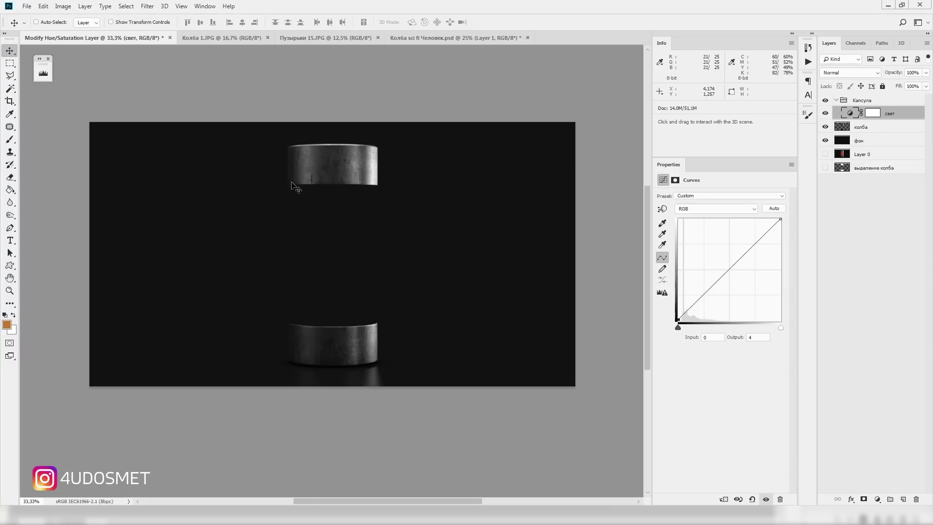
{"action": "key", "text": "z"}
{"action": "left_click", "coordinate": [312, 208]}
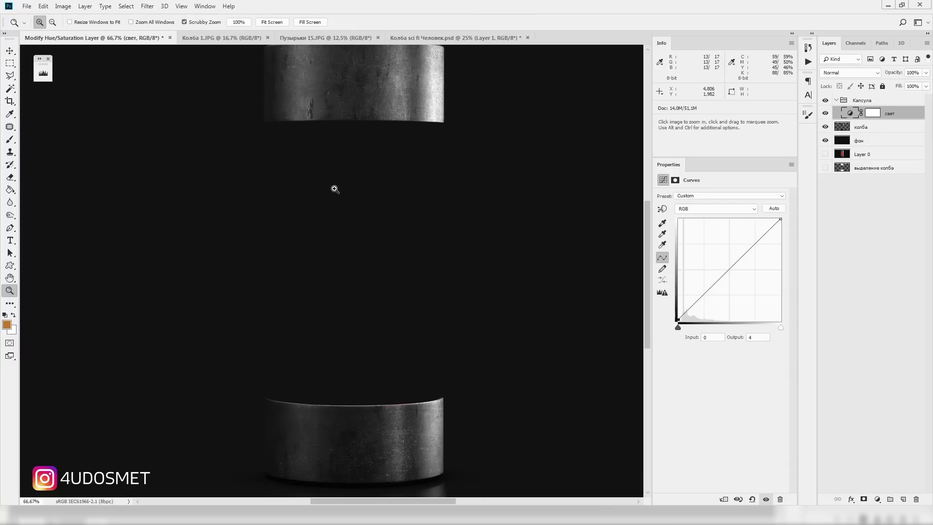
{"action": "key", "text": "m"}
{"action": "left_click_drag", "start_coordinate": [265, 119], "coordinate": [443, 406]}
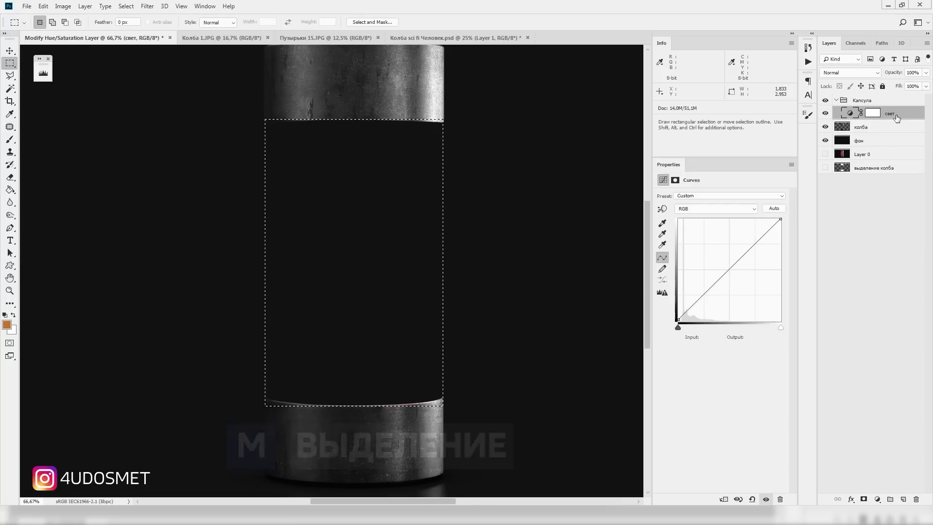
Step: Mask the Капсула group to the selected middle band and deselect
{"action": "left_click", "coordinate": [868, 102]}
{"action": "left_click", "coordinate": [864, 499]}
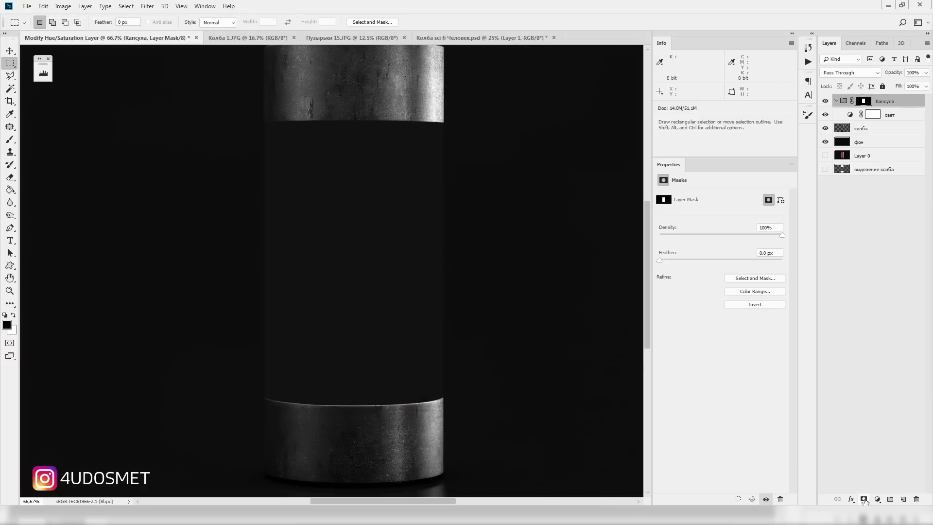
{"action": "left_click", "coordinate": [863, 100], "text": "ctrl"}
{"action": "key", "text": "ctrl+d"}
{"action": "key", "text": "z"}
{"action": "left_click_drag", "start_coordinate": [430, 194], "coordinate": [386, 225]}
{"action": "key", "text": "v"}
{"action": "key", "text": "ctrl+plus"}
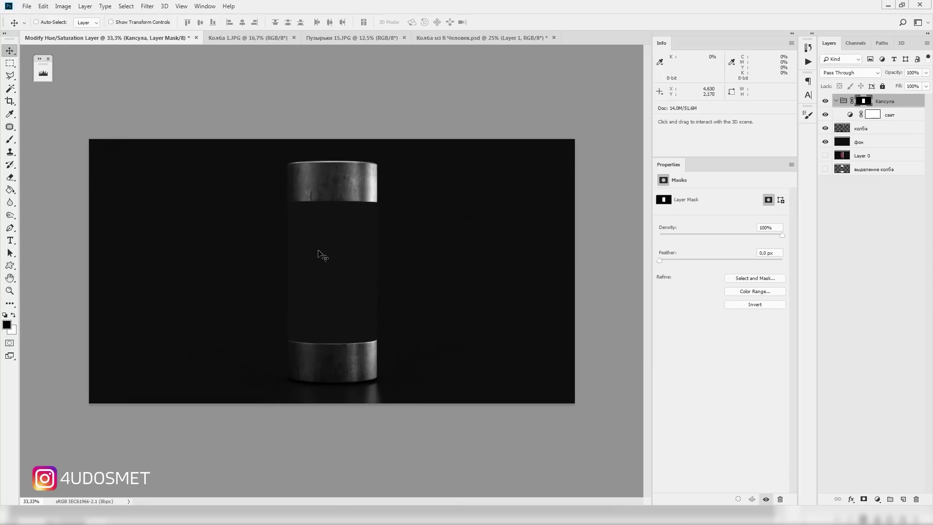
Step: Raise the свет curve's black point to slightly brighten the middle band
{"action": "left_click", "coordinate": [889, 115]}
{"action": "left_click_drag", "start_coordinate": [678, 320], "coordinate": [679, 315]}
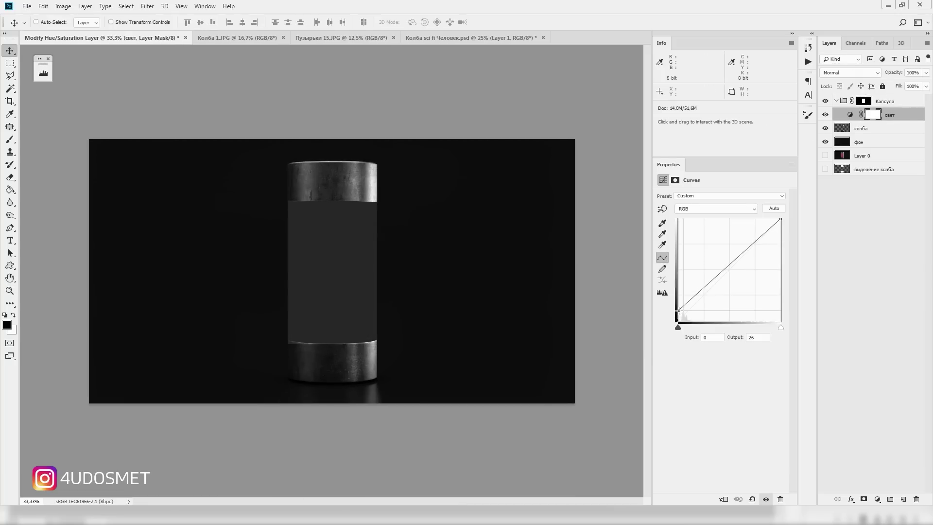
{"action": "key", "text": "z"}
{"action": "left_click_drag", "start_coordinate": [346, 204], "coordinate": [427, 191]}
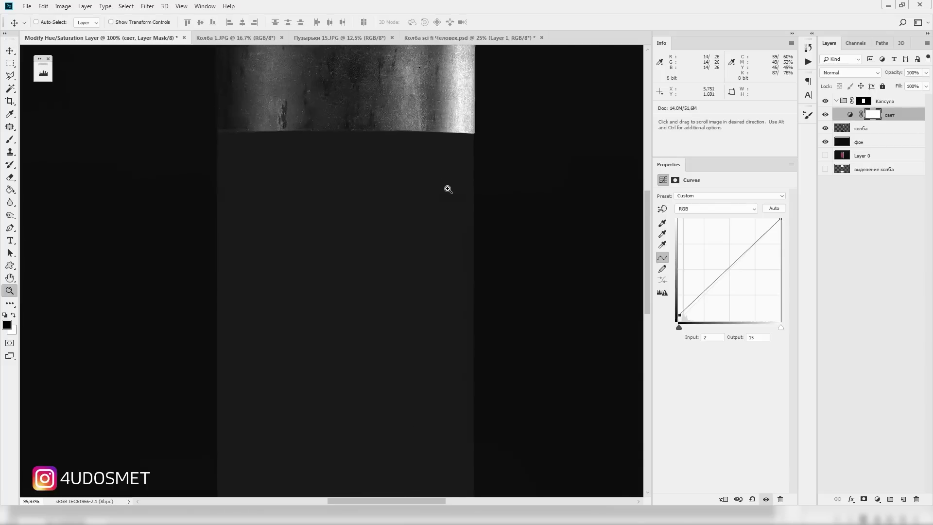
{"action": "key", "text": "v"}
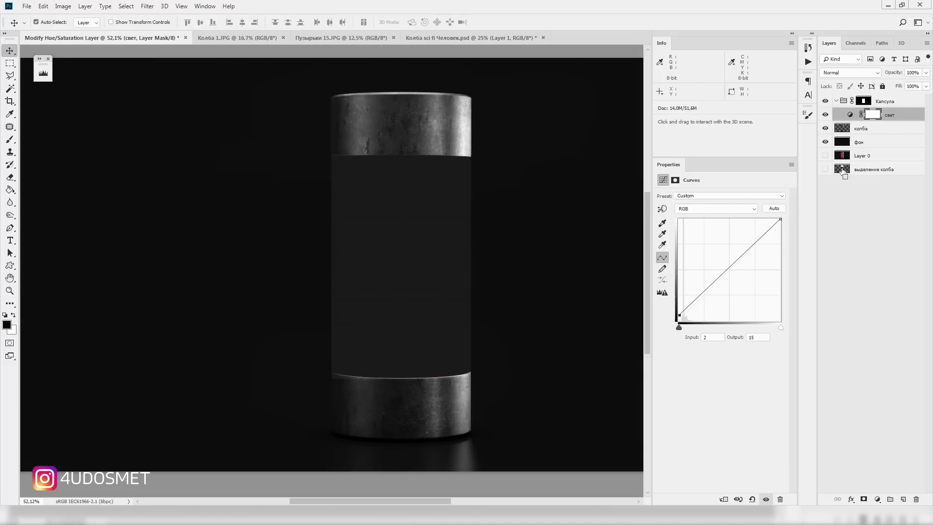
Step: Select the Капсула group mask with white as foreground and inspect the band's edge
{"action": "left_click", "coordinate": [842, 169], "text": "ctrl"}
{"action": "left_click", "coordinate": [864, 101]}
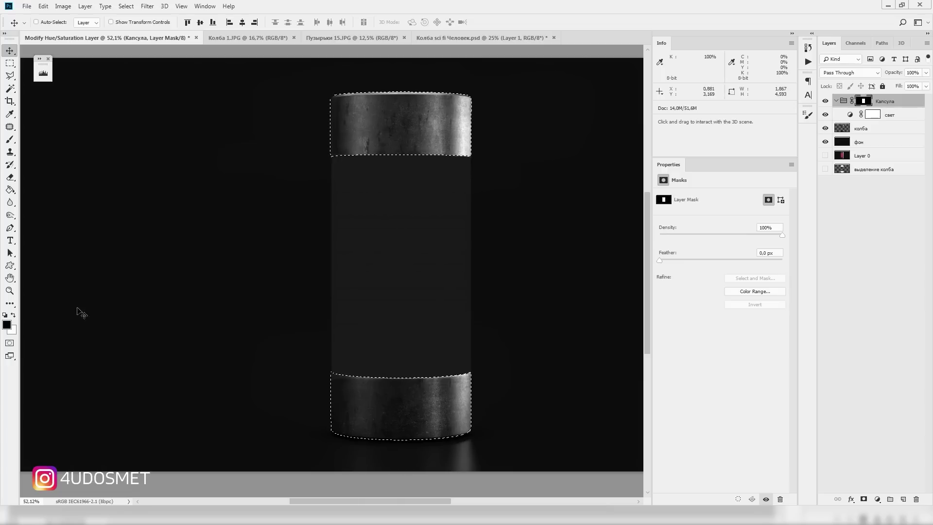
{"action": "key", "text": "x"}
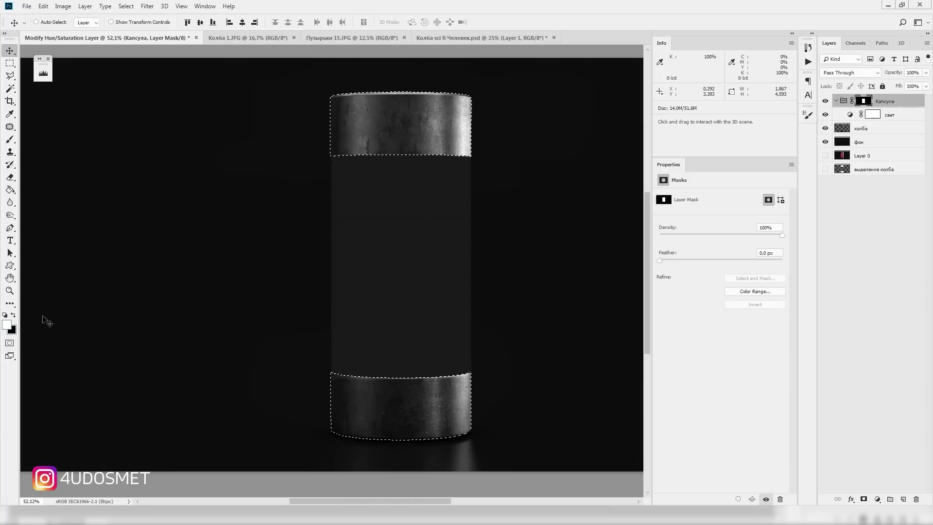
{"action": "key", "text": "z"}
{"action": "left_click_drag", "start_coordinate": [344, 188], "coordinate": [369, 198]}
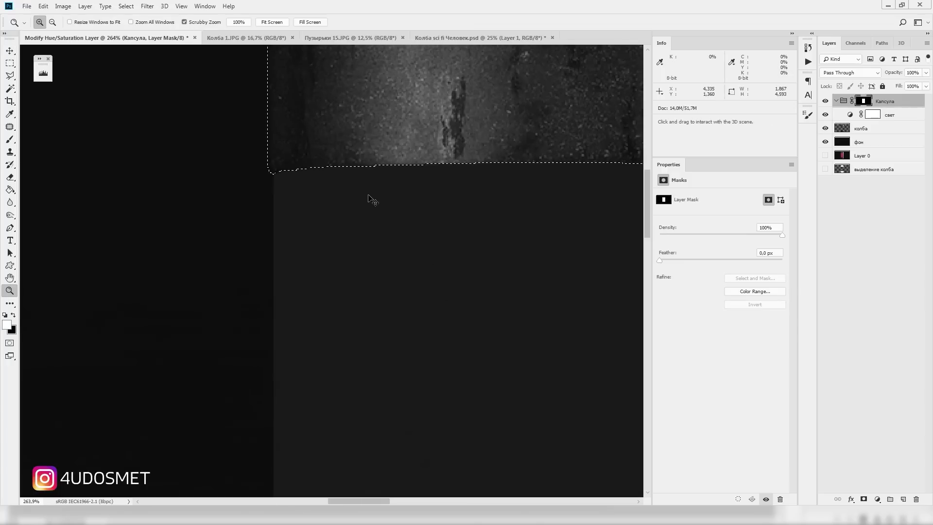
{"action": "left_click_drag", "start_coordinate": [477, 216], "coordinate": [430, 281]}
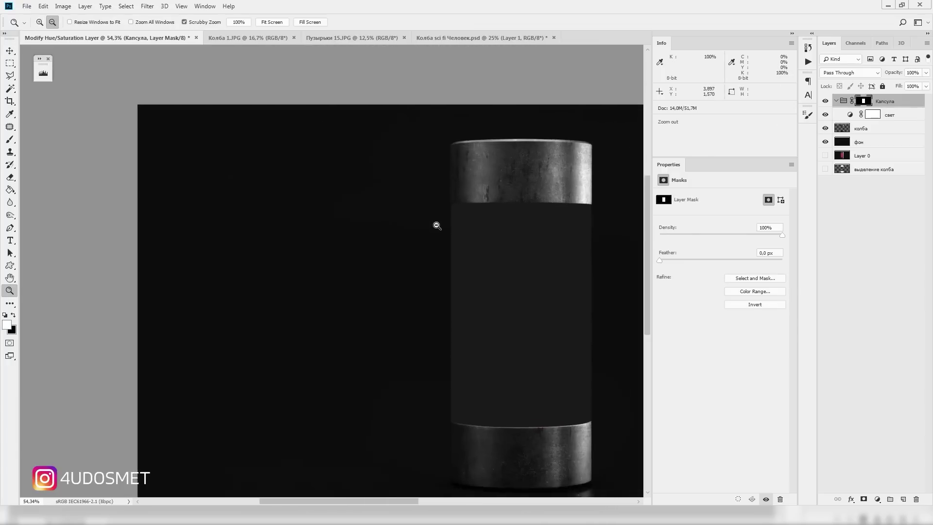
{"action": "left_click", "coordinate": [889, 117]}
Step: Duplicate свет as свет 2 and steepen its curve to brighten further
{"action": "key", "text": "ctrl+j"}
{"action": "double_click", "coordinate": [899, 114]}
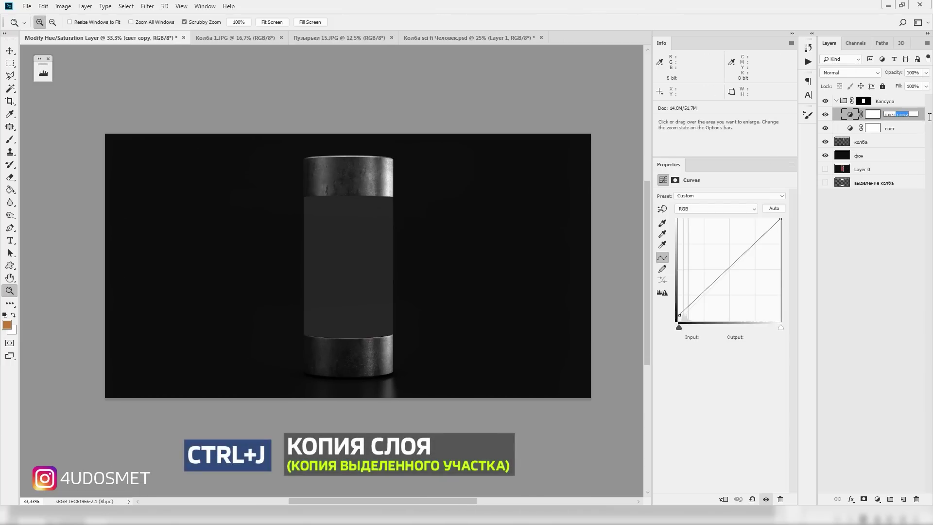
{"action": "type", "text": "2"}
{"action": "key", "text": "Return"}
{"action": "left_click_drag", "start_coordinate": [735, 269], "coordinate": [723, 218]}
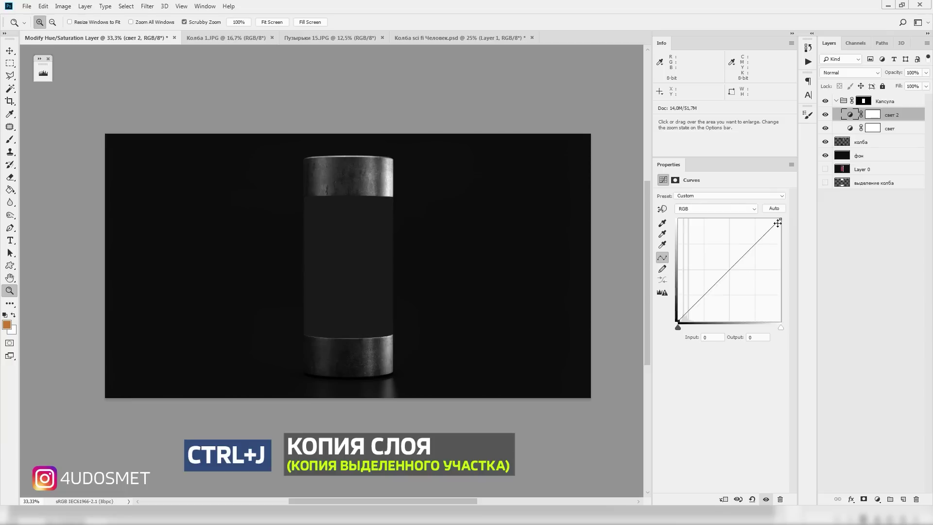
Step: Inspect the band edge and compare свет 2 by toggling its visibility
{"action": "left_click", "coordinate": [376, 209]}
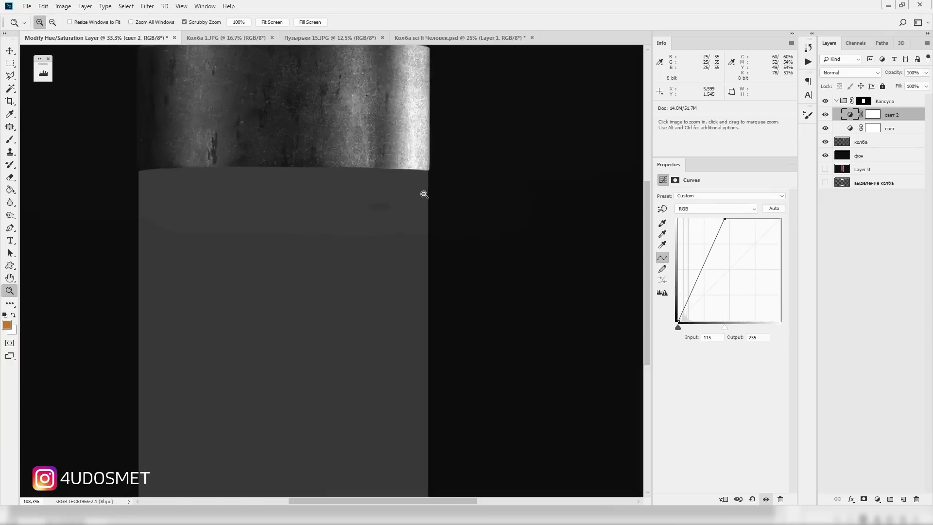
{"action": "left_click", "coordinate": [863, 102], "text": "alt"}
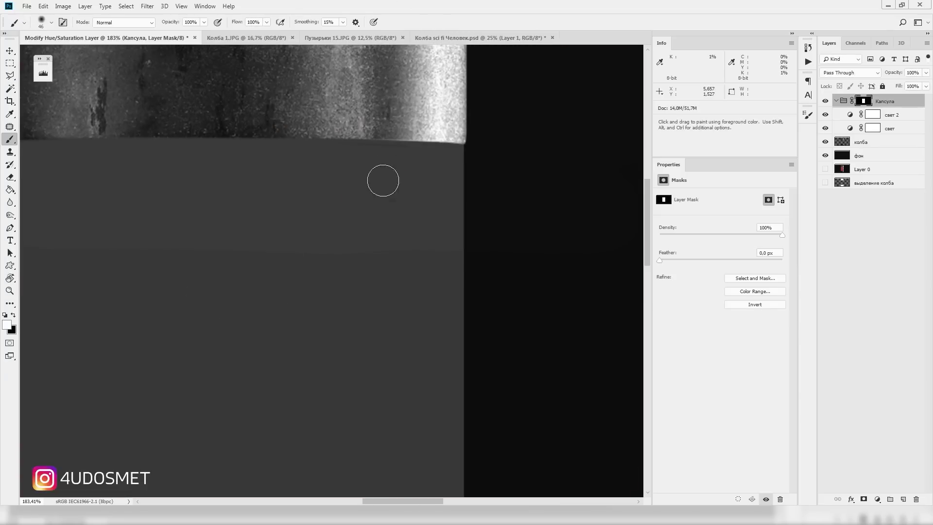
{"action": "key", "text": "ctrl+0"}
{"action": "key", "text": "v"}
{"action": "left_click", "coordinate": [852, 119]}
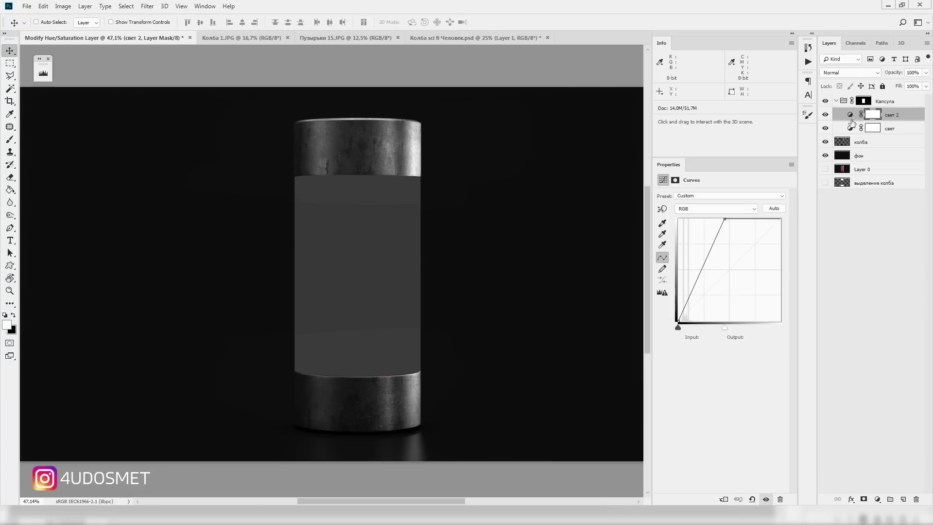
{"action": "left_click", "coordinate": [825, 115]}
{"action": "left_click", "coordinate": [825, 114]}
Step: Invert the свет 2 mask and paint a vertical light streak down the flask centre
{"action": "left_click", "coordinate": [873, 115]}
{"action": "key", "text": "ctrl+i"}
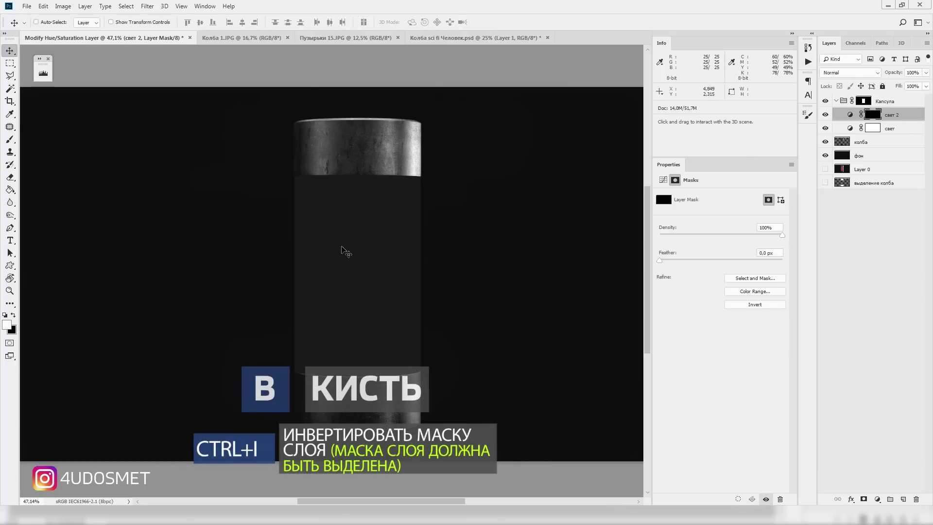
{"action": "key", "text": "b"}
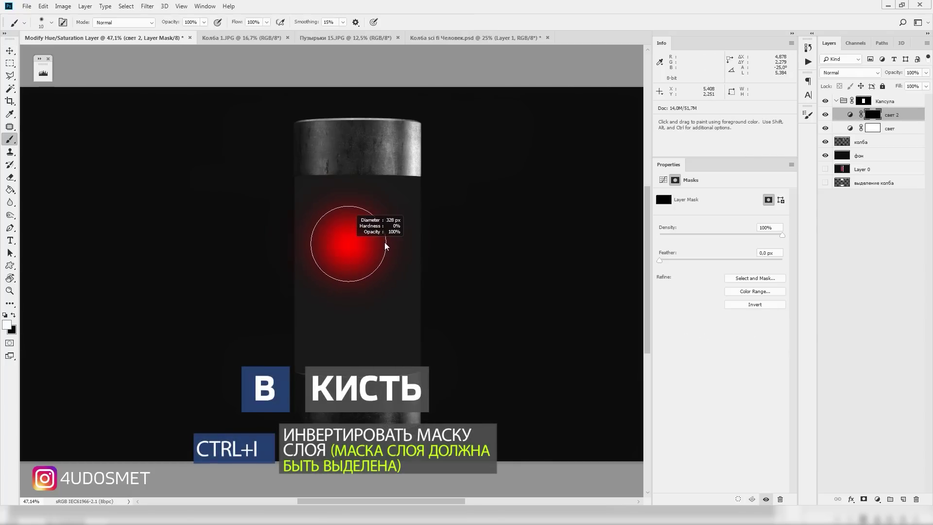
{"action": "left_click_drag", "start_coordinate": [362, 155], "coordinate": [362, 360]}
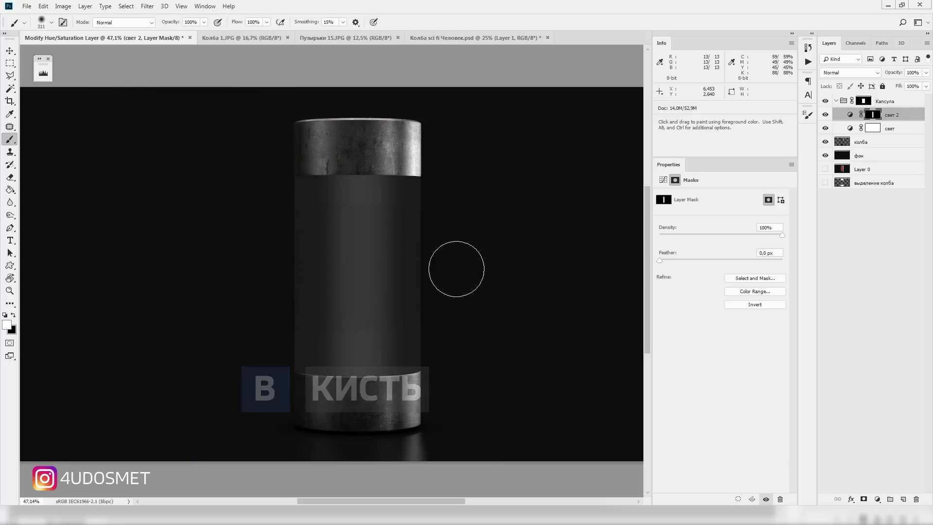
{"action": "key", "text": "v"}
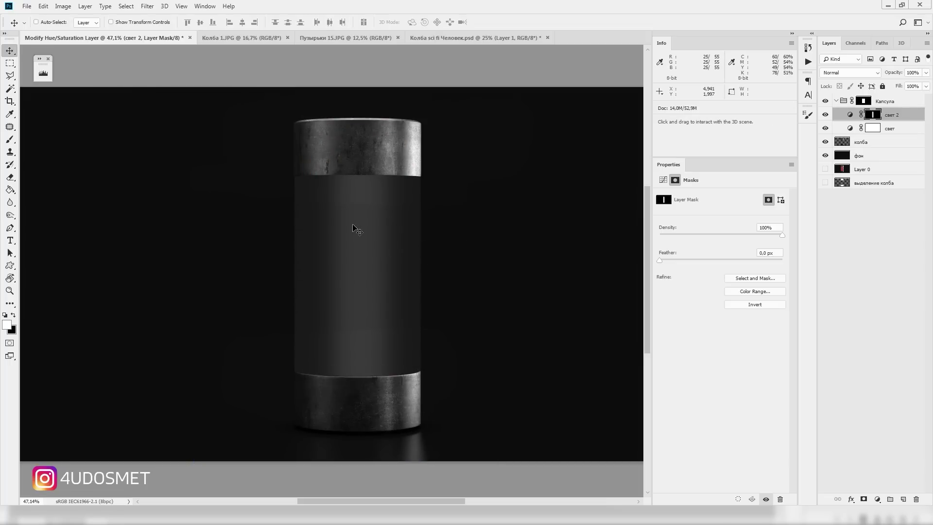
{"action": "left_click_drag", "start_coordinate": [368, 234], "coordinate": [376, 264]}
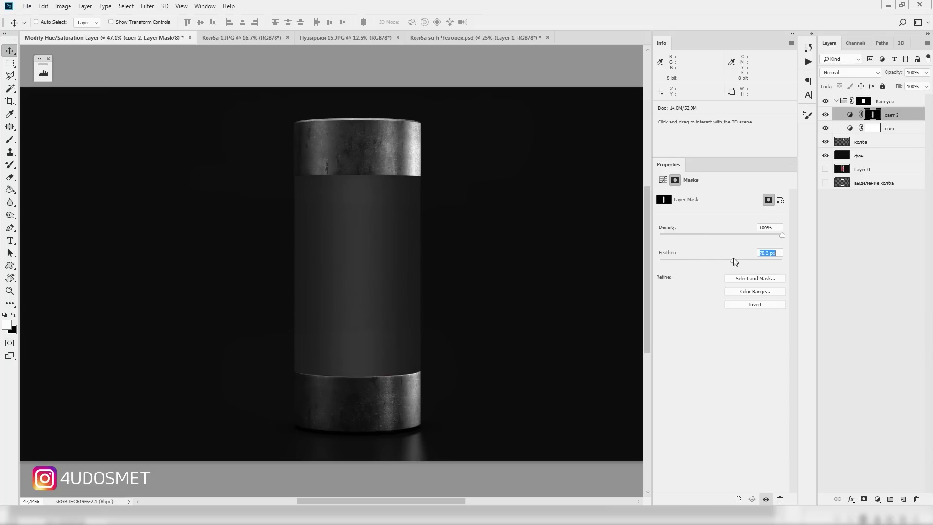
Step: Feather the свет 2 mask to 82.6 px and duplicate the layer
{"action": "left_click_drag", "start_coordinate": [736, 262], "coordinate": [737, 262]}
{"action": "left_click", "coordinate": [826, 114]}
{"action": "key", "text": "ctrl+j"}
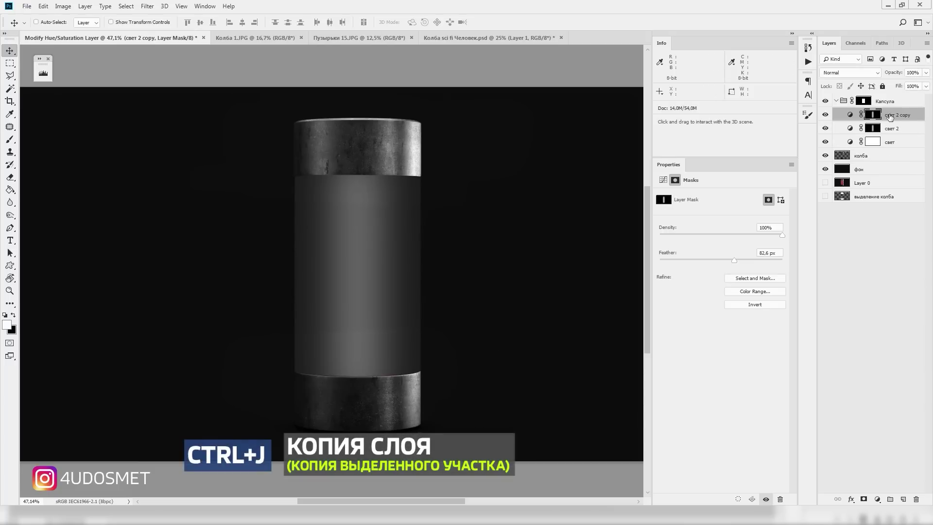
Step: Strongly steepen the copy's curve and invert its mask to hide the brightening
{"action": "right_click", "coordinate": [878, 117]}
{"action": "key", "text": "Escape"}
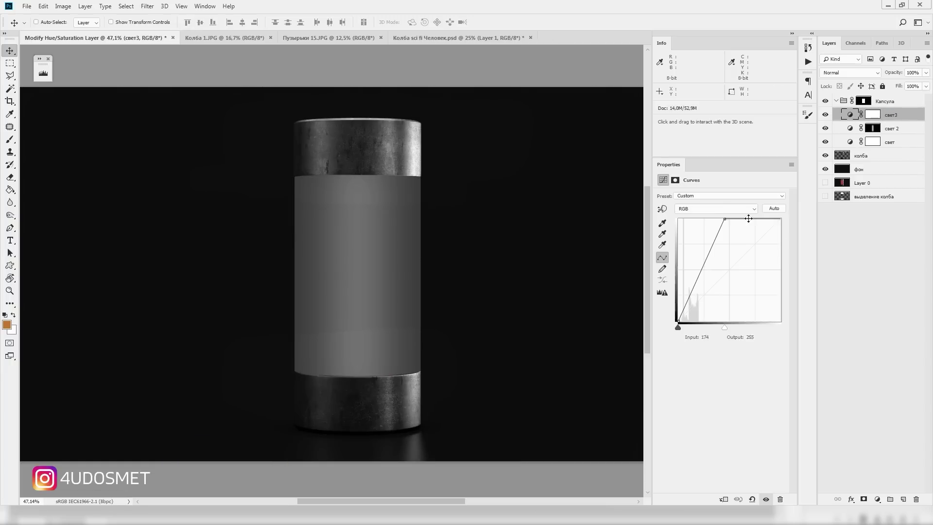
{"action": "left_click_drag", "start_coordinate": [748, 214], "coordinate": [711, 207]}
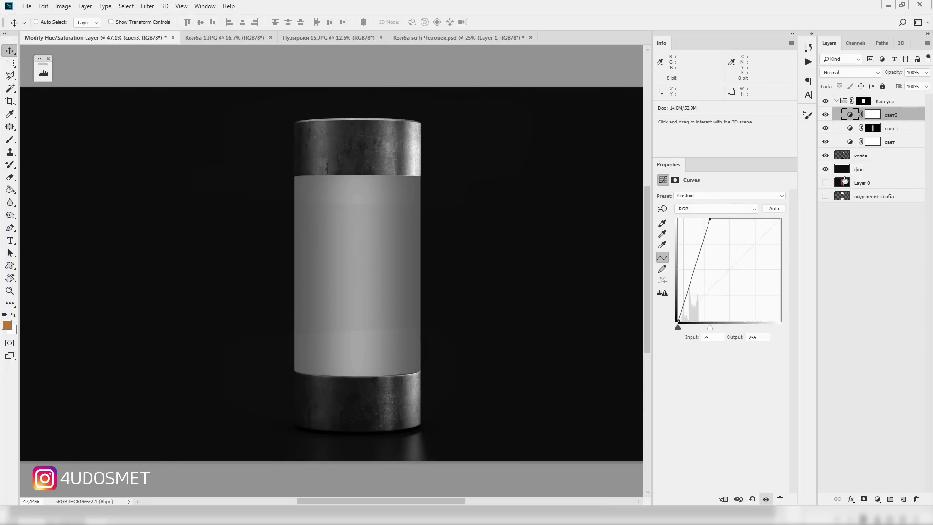
{"action": "left_click", "coordinate": [876, 117]}
{"action": "key", "text": "ctrl+i"}
Step: Paint brightness onto the capsule glass with a very large 40% opacity brush
{"action": "key", "text": "b"}
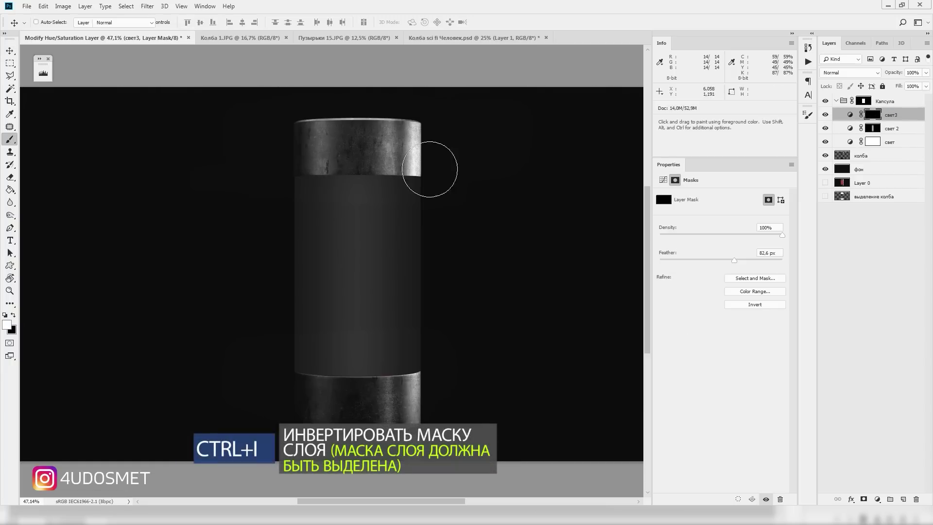
{"action": "left_click_drag", "start_coordinate": [354, 199], "coordinate": [384, 200]}
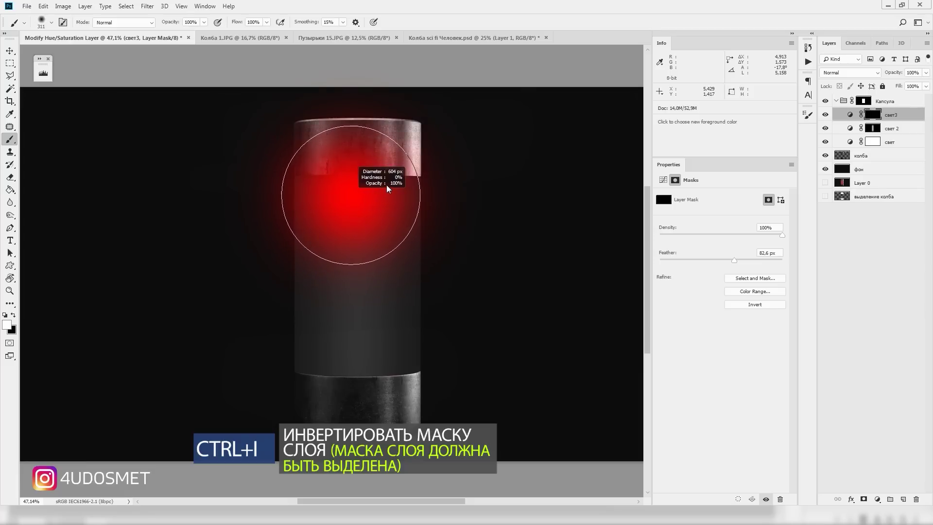
{"action": "scroll", "coordinate": [209, 58], "scroll_direction": "up", "scroll_amount": 1}
{"action": "key", "text": "4"}
{"action": "left_click", "coordinate": [358, 166]}
{"action": "scroll", "coordinate": [358, 243], "scroll_direction": "down", "scroll_amount": 3}
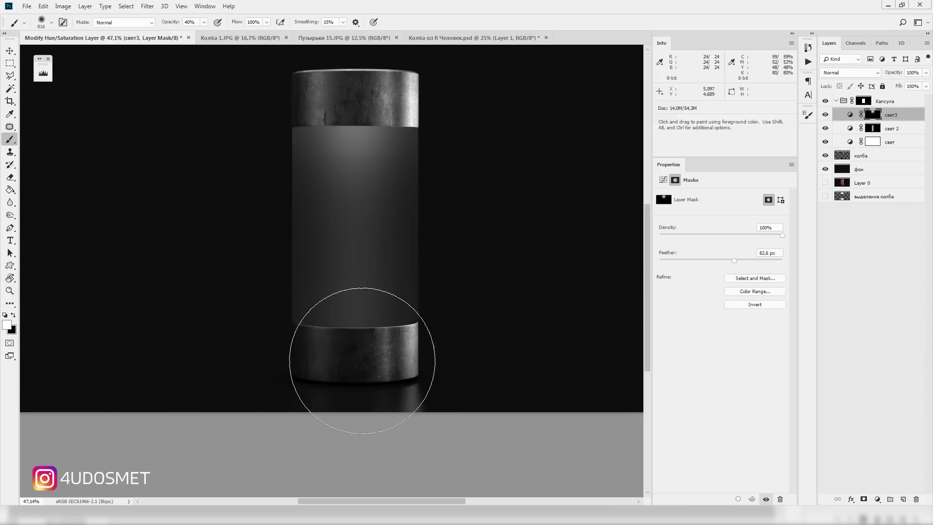
{"action": "left_click", "coordinate": [357, 362]}
Step: Shrink the brush, target the свет3 mask, and zoom out to the whole image
{"action": "key", "text": "v"}
{"action": "key", "text": "b"}
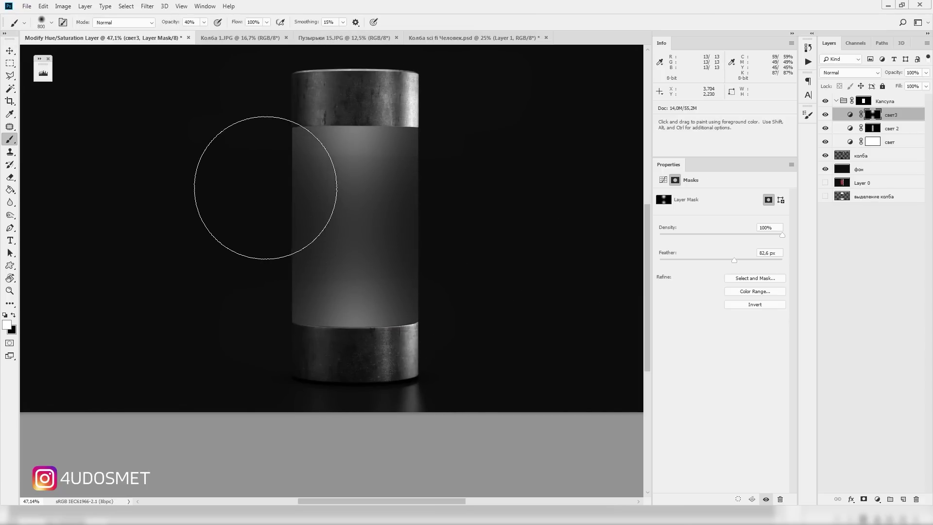
{"action": "key", "text": "bracketleft"}
{"action": "key", "text": "bracketleft"}
{"action": "key", "text": "bracketleft"}
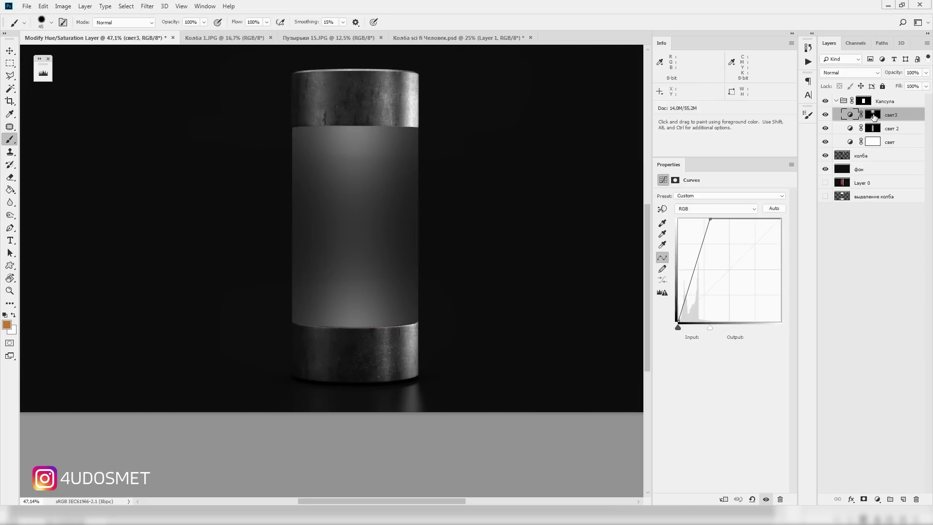
{"action": "left_click", "coordinate": [873, 116]}
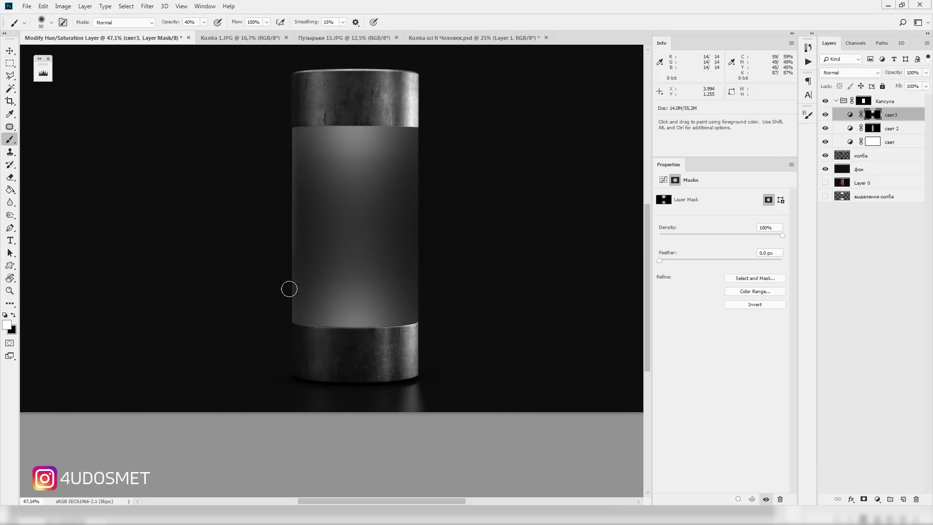
{"action": "scroll", "coordinate": [426, 302], "scroll_direction": "up", "scroll_amount": 2}
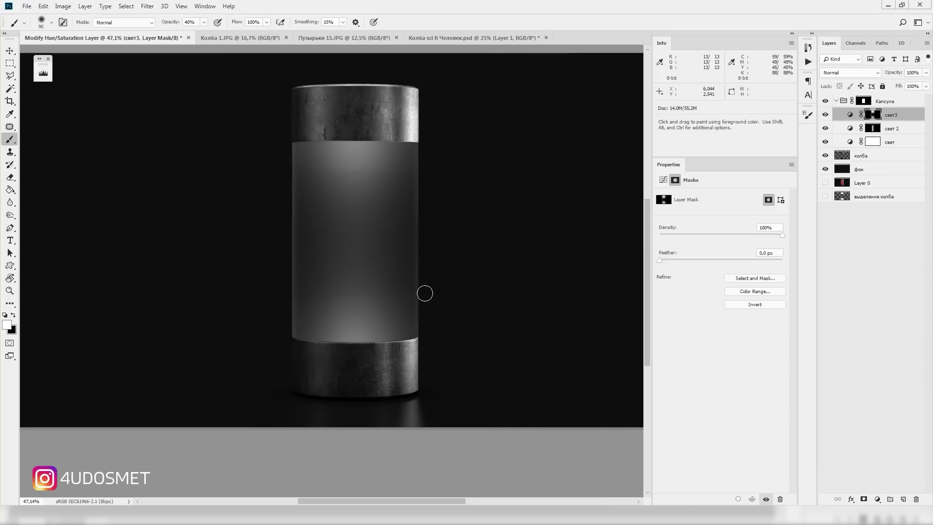
{"action": "key", "text": "v"}
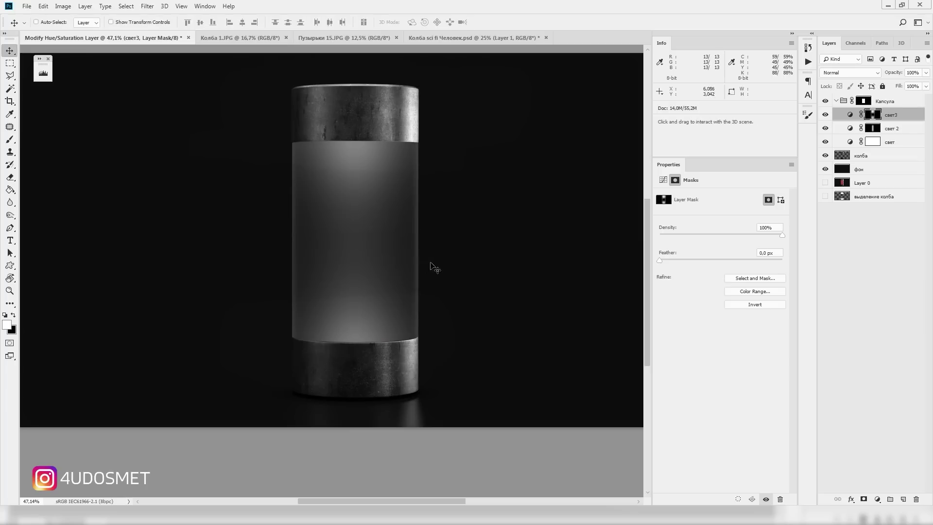
{"action": "key", "text": "ctrl+minus"}
Step: Lower the light layers' opacity, with свет 2 at 66%, and select all three
{"action": "left_click", "coordinate": [844, 142]}
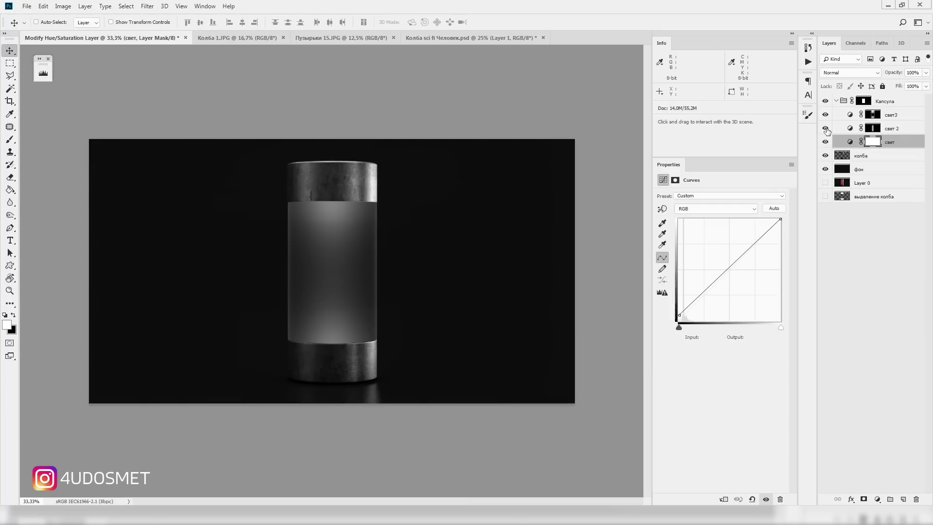
{"action": "left_click", "coordinate": [898, 114]}
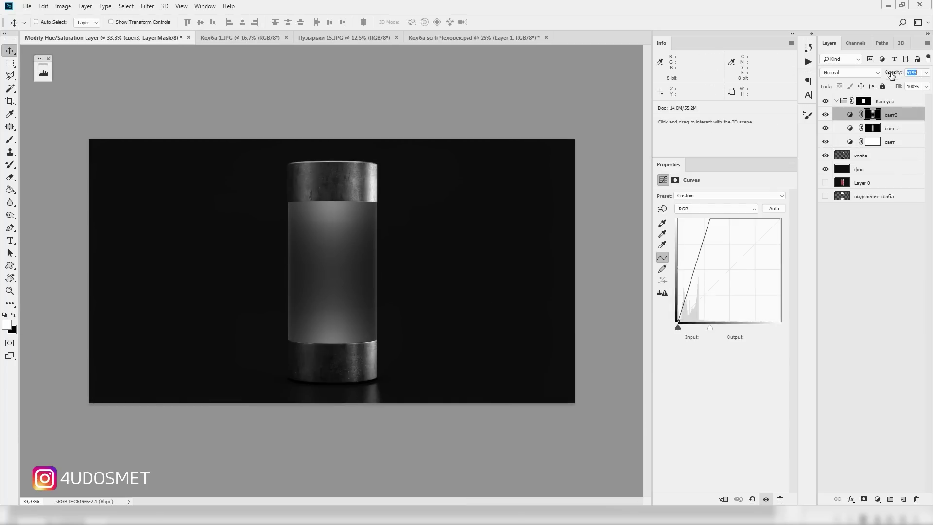
{"action": "left_click_drag", "start_coordinate": [892, 75], "coordinate": [873, 75]}
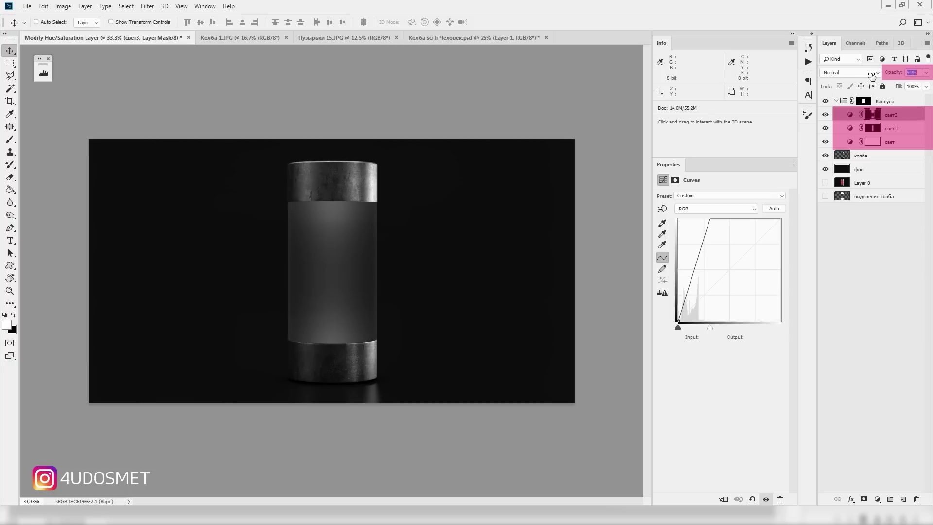
{"action": "left_click", "coordinate": [895, 130]}
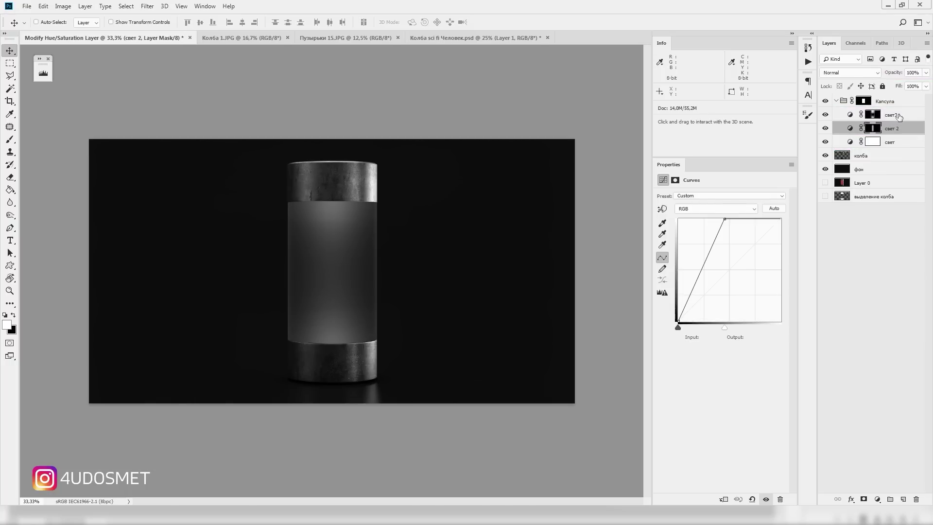
{"action": "mouse_move", "coordinate": [897, 76]}
{"action": "left_mouse_down"}
{"action": "mouse_move", "coordinate": [880, 74]}
{"action": "mouse_move", "coordinate": [900, 76]}
{"action": "left_mouse_up"}
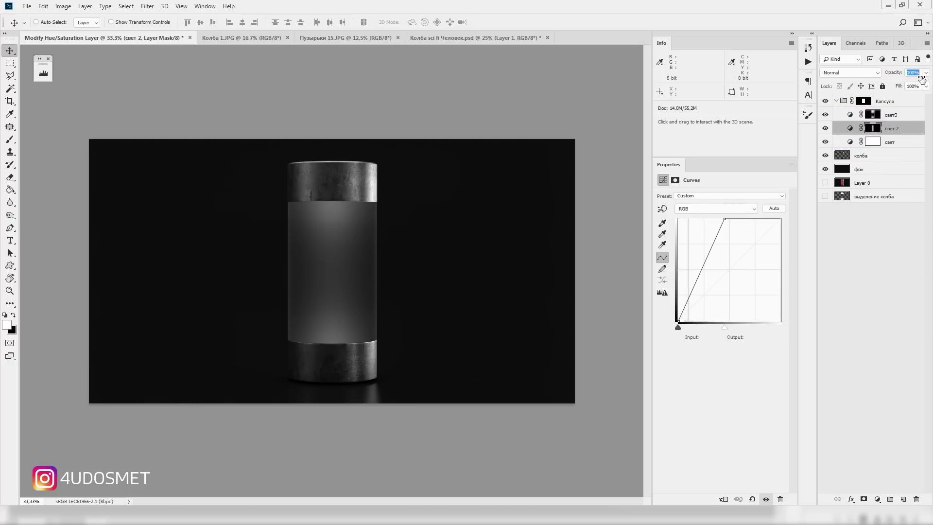
{"action": "left_click", "coordinate": [892, 119]}
{"action": "left_click", "coordinate": [896, 145], "text": "shift"}
Step: Group the three light layers as 1.Объем and zoom to 50% on the capsule
{"action": "key", "text": "ctrl+g"}
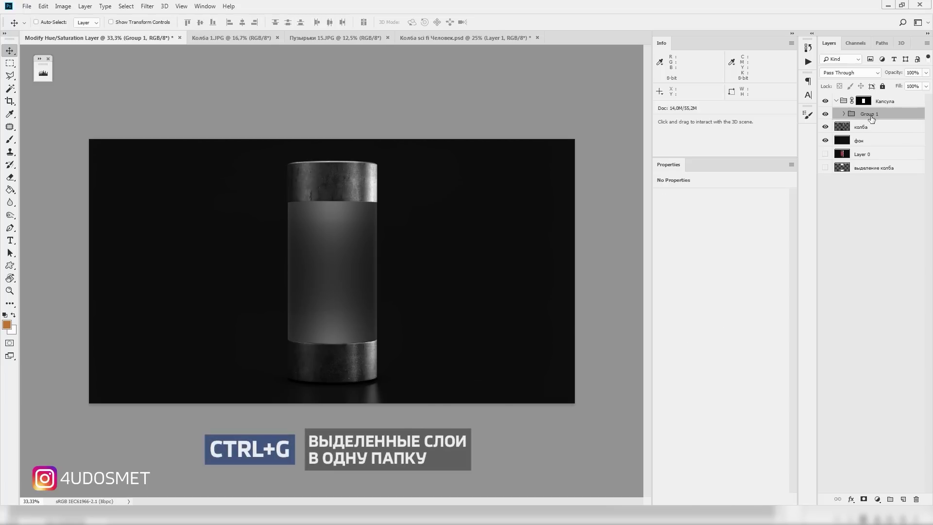
{"action": "double_click", "coordinate": [868, 113]}
{"action": "type", "text": "Объем"}
{"action": "key", "text": "Return"}
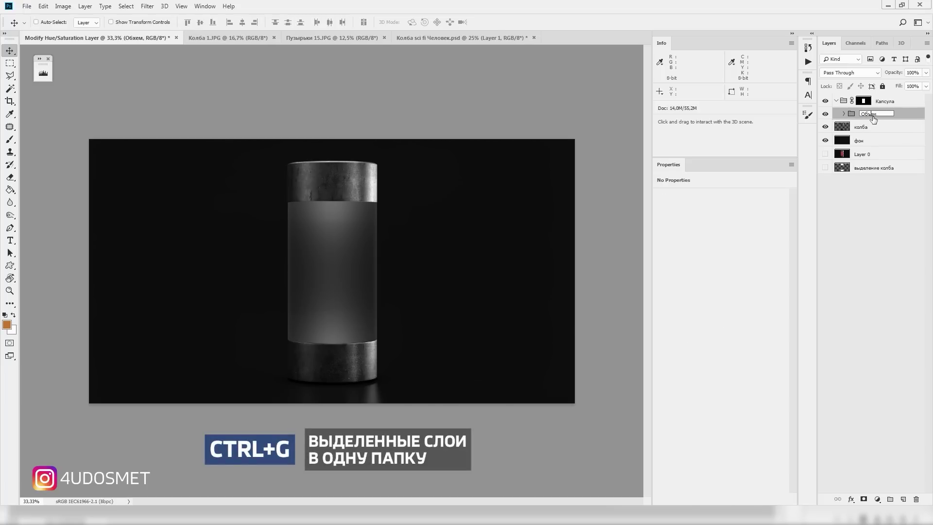
{"action": "type", "text": "1."}
{"action": "key", "text": "Return"}
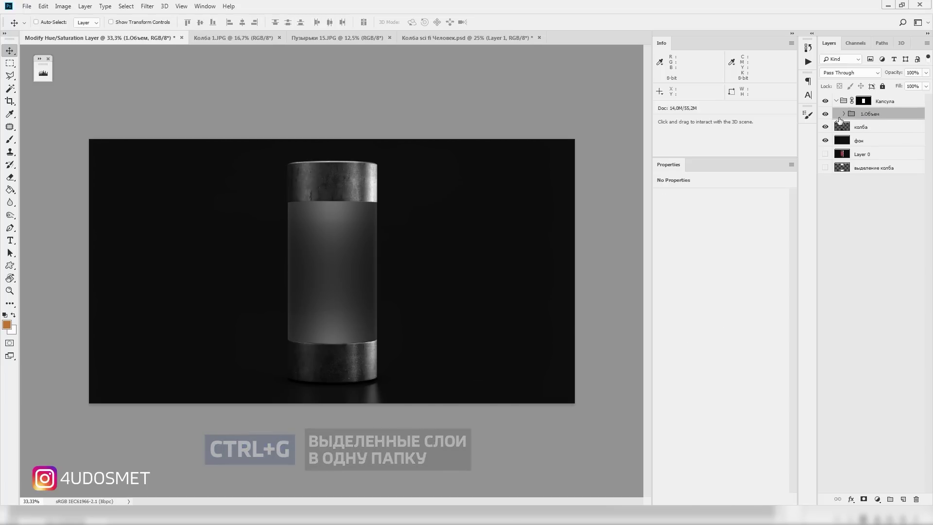
{"action": "key", "text": "ctrl+plus"}
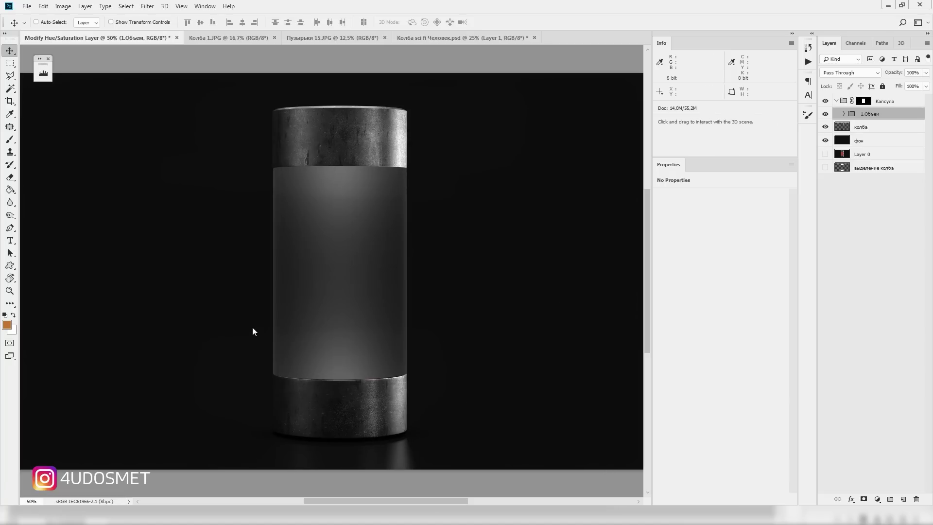
Step: Copy the dark scratch texture from the browser and paste it over the capsule glass
{"action": "key", "text": "alt+Tab"}
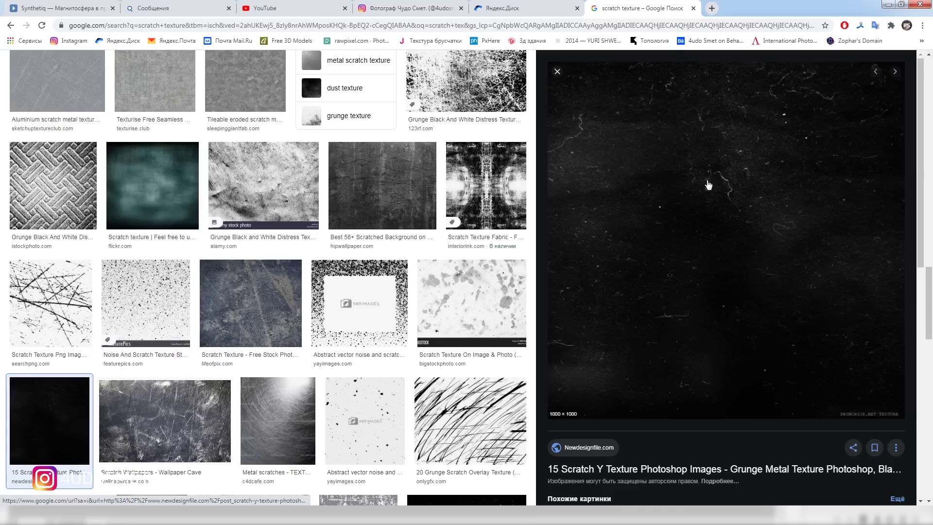
{"action": "right_click", "coordinate": [708, 181]}
{"action": "left_click", "coordinate": [751, 279]}
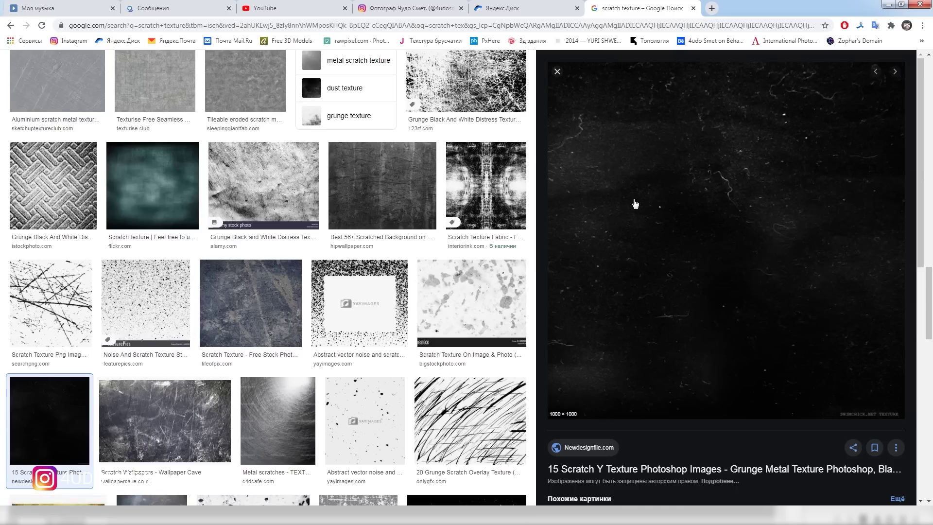
{"action": "key", "text": "alt+Tab"}
{"action": "key", "text": "ctrl+v"}
{"action": "left_click_drag", "start_coordinate": [341, 229], "coordinate": [342, 193]}
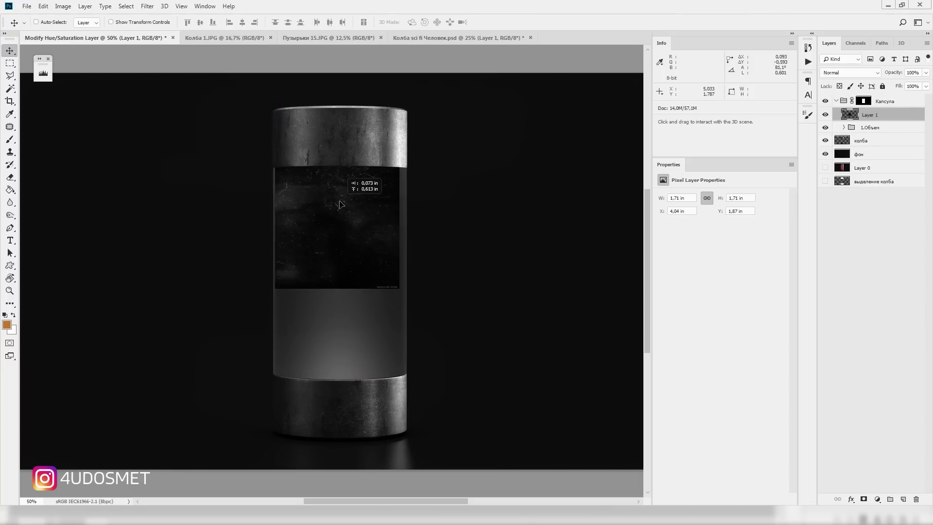
Step: Enlarge the pasted texture and set up a smaller clone stamp brush
{"action": "key", "text": "ctrl+t"}
{"action": "left_click_drag", "start_coordinate": [397, 289], "coordinate": [407, 301]}
{"action": "key", "text": "Return"}
{"action": "key", "text": "s"}
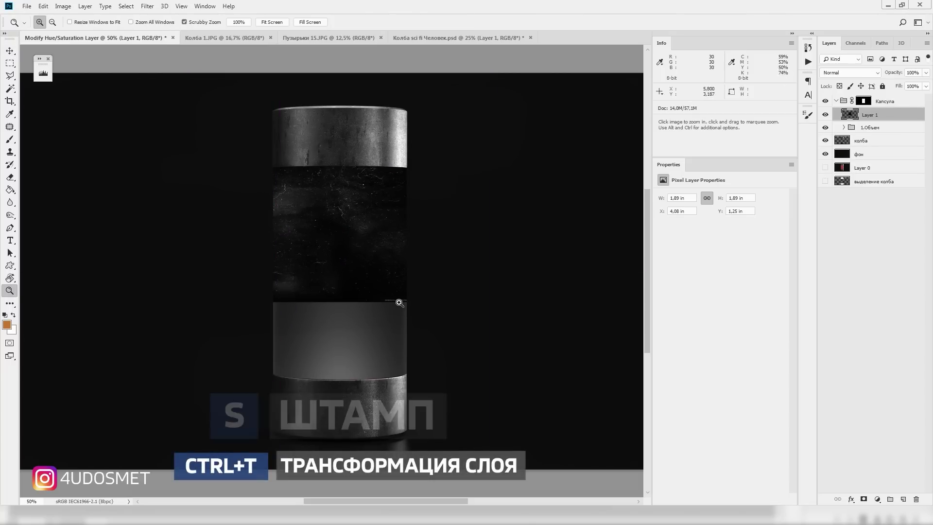
{"action": "scroll", "coordinate": [399, 298], "scroll_direction": "up", "scroll_amount": 1}
{"action": "left_click_drag", "start_coordinate": [358, 295], "coordinate": [371, 295]}
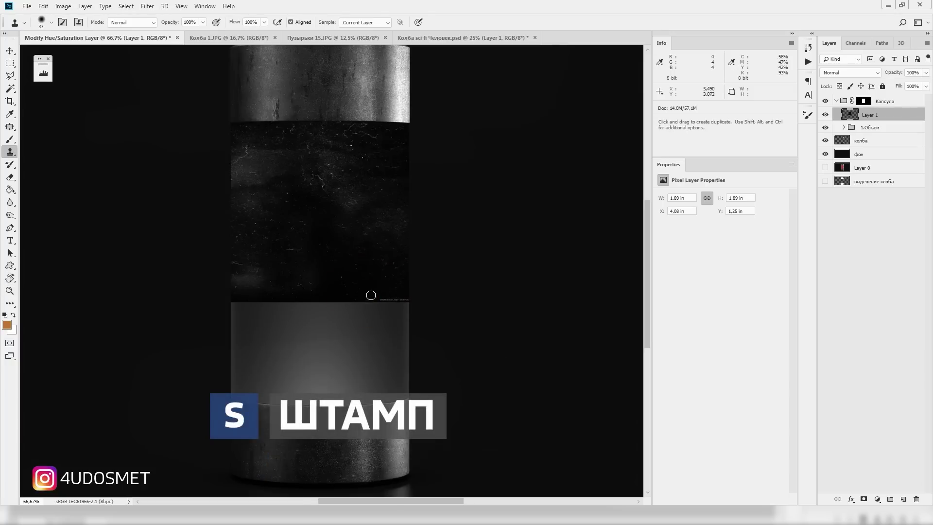
Step: Content-aware fill the grey lower glass area below the texture, then deselect
{"action": "key", "text": "m"}
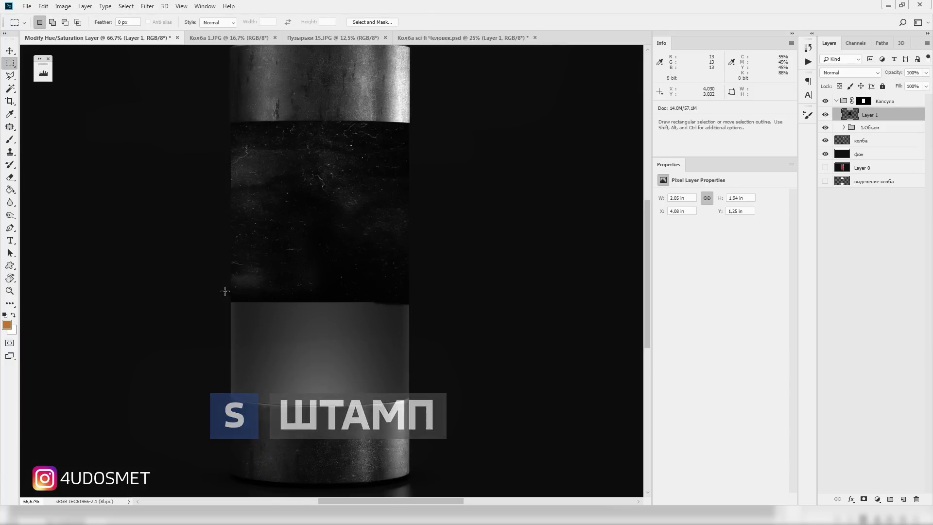
{"action": "left_click_drag", "start_coordinate": [224, 291], "coordinate": [417, 418]}
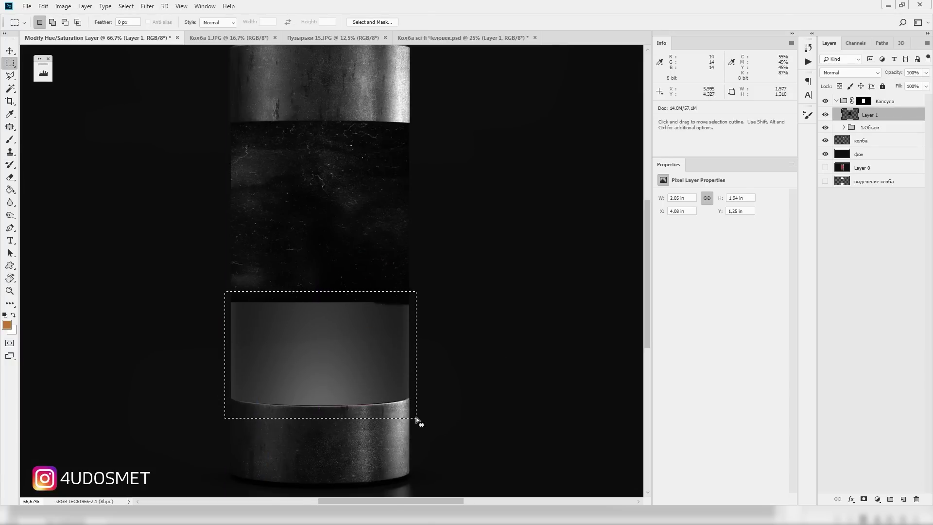
{"action": "key", "text": "shift+F5"}
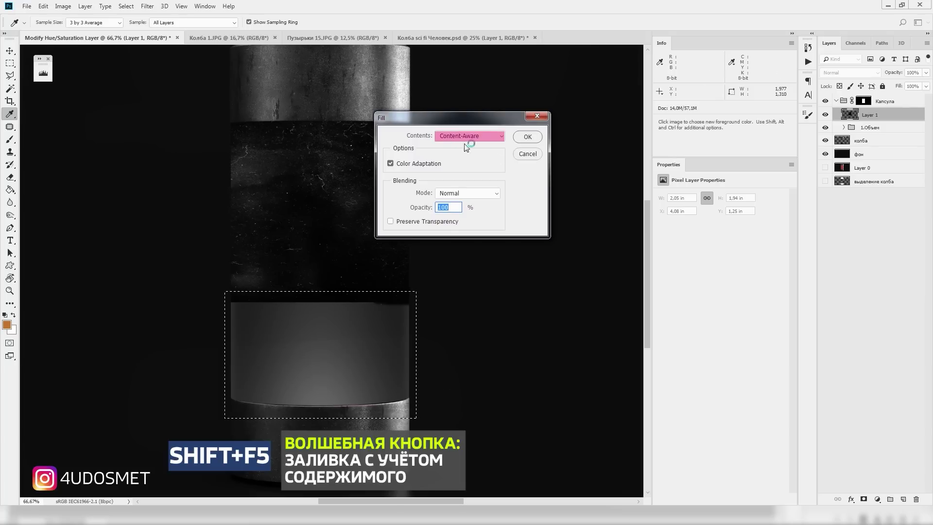
{"action": "left_click", "coordinate": [528, 137]}
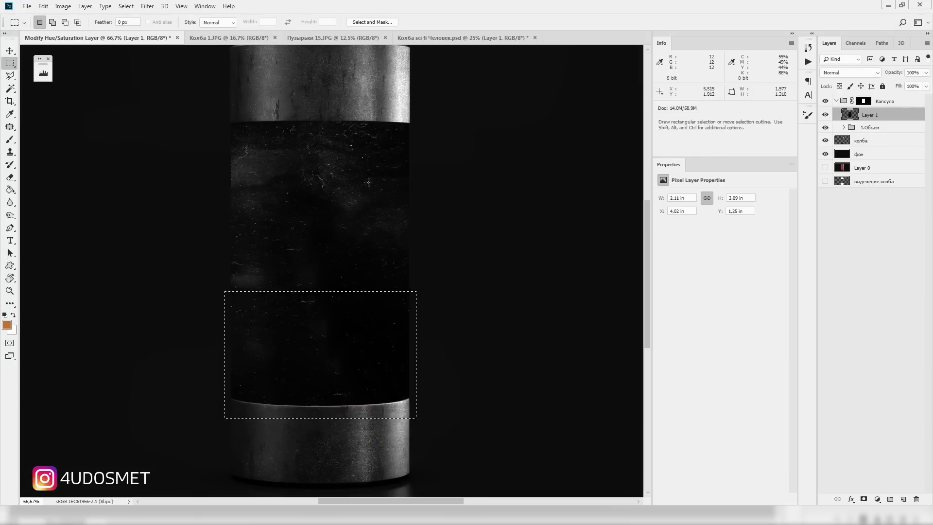
{"action": "key", "text": "ctrl+d"}
{"action": "key", "text": "v"}
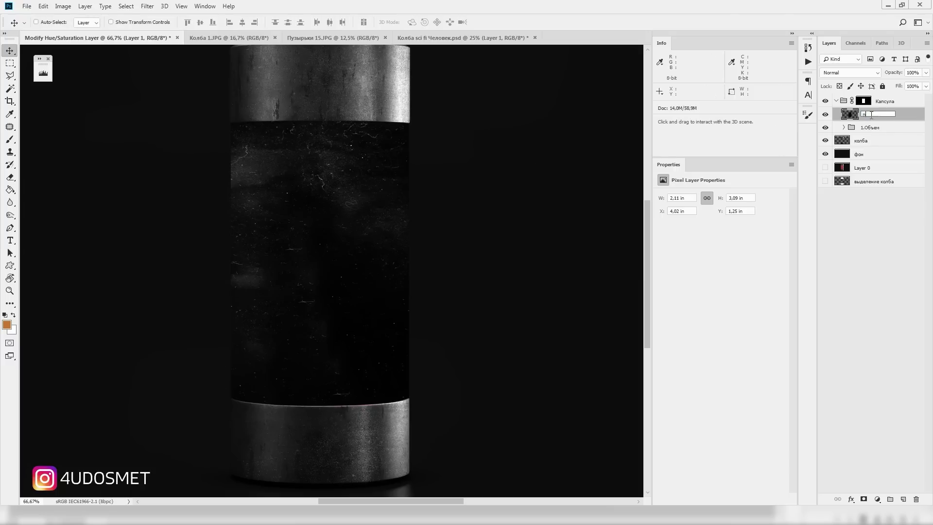
Step: Name the texture layer пыль and group it as Текстура
{"action": "type", "text": "ыль"}
{"action": "key", "text": "Return"}
{"action": "key", "text": "ctrl+g"}
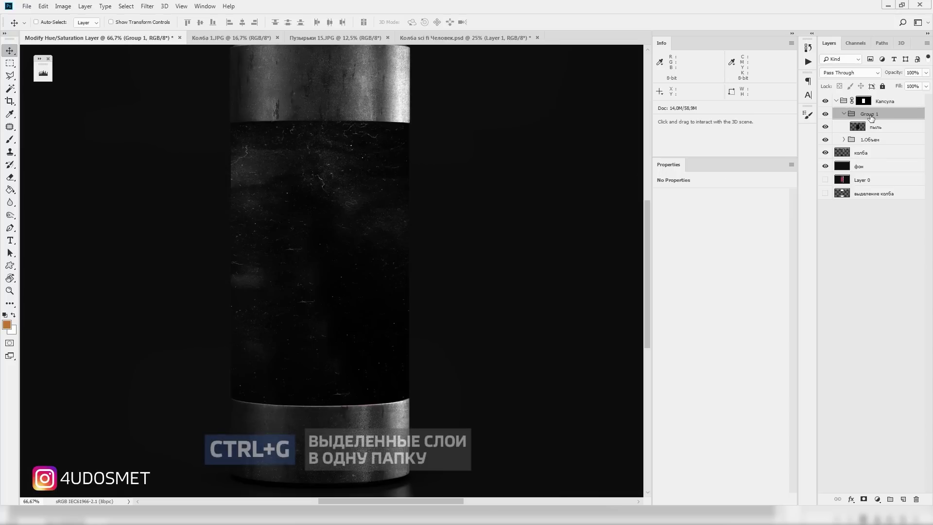
{"action": "double_click", "coordinate": [870, 114]}
{"action": "type", "text": "Текстура"}
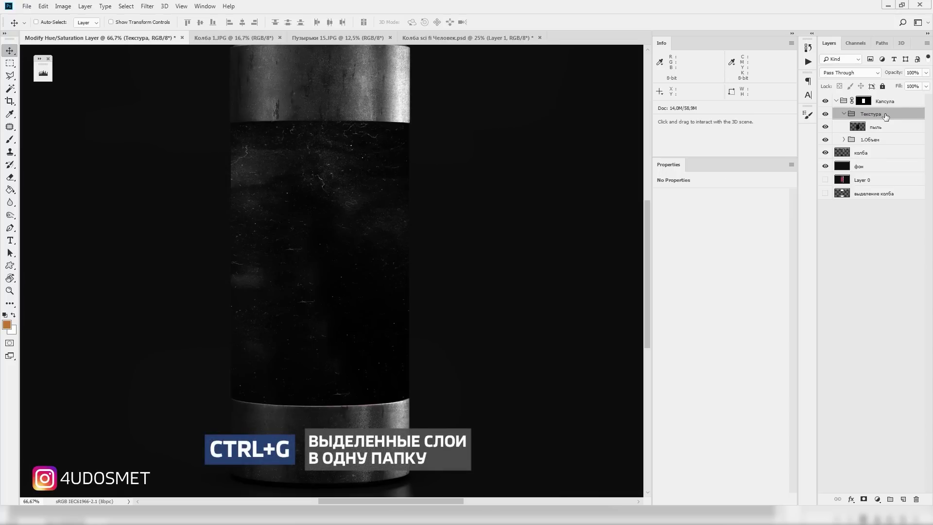
{"action": "key", "text": "Return"}
Step: Set пыль to Screen blending, leave Levels unchanged, and duplicate the layer
{"action": "left_click", "coordinate": [875, 127]}
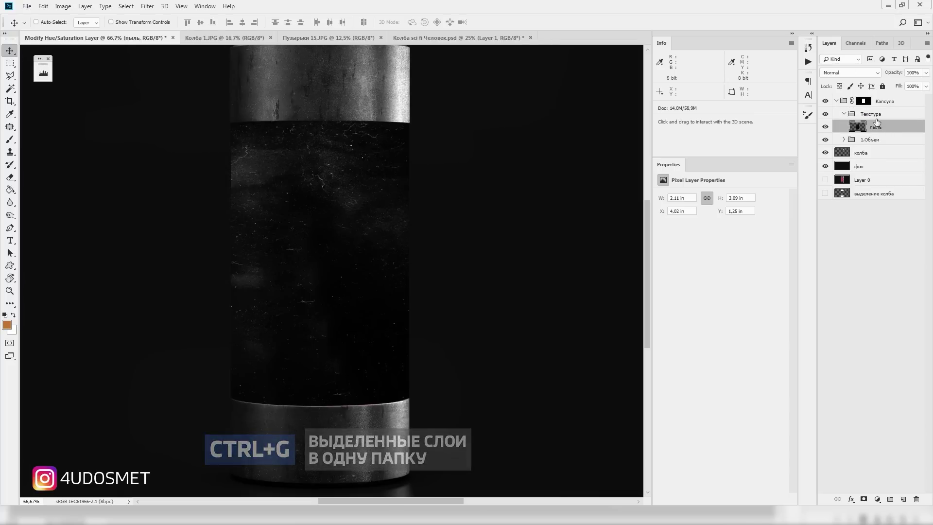
{"action": "left_click", "coordinate": [848, 75]}
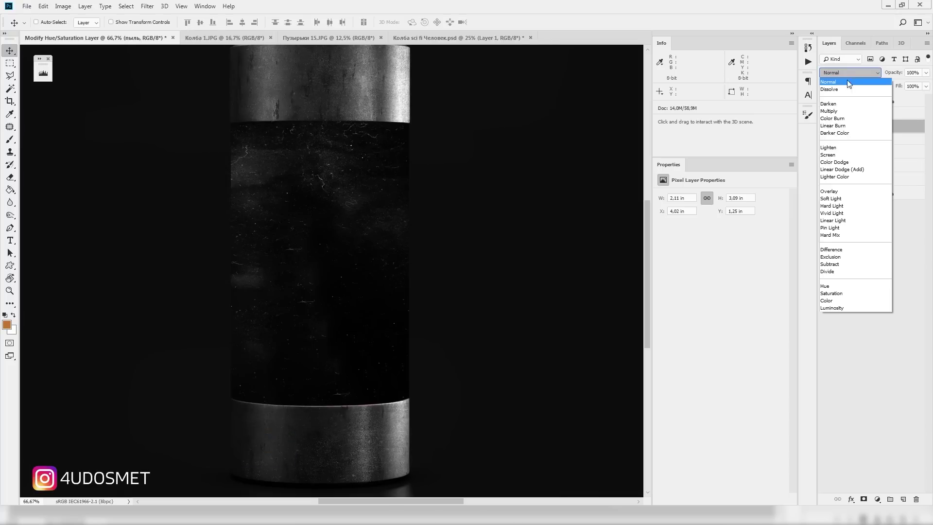
{"action": "left_click", "coordinate": [838, 159]}
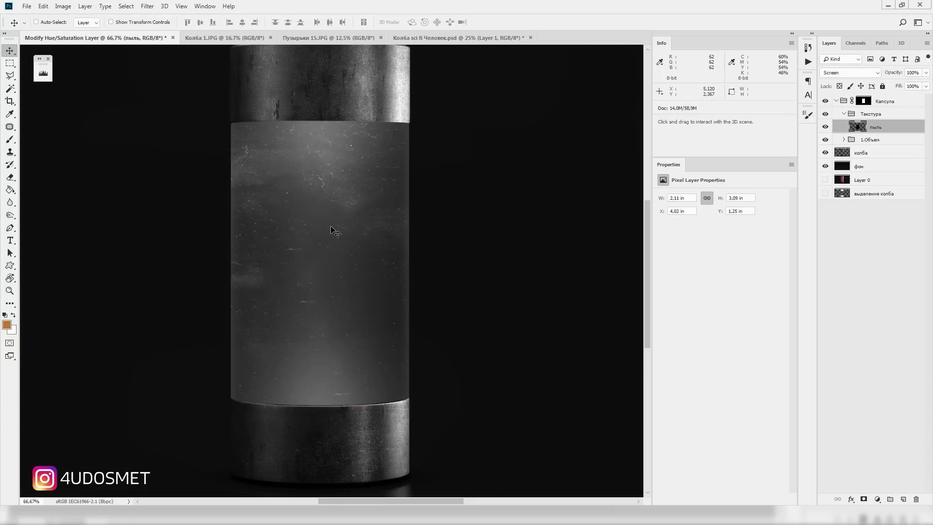
{"action": "key", "text": "ctrl+l"}
{"action": "left_click_drag", "start_coordinate": [683, 271], "coordinate": [461, 213]}
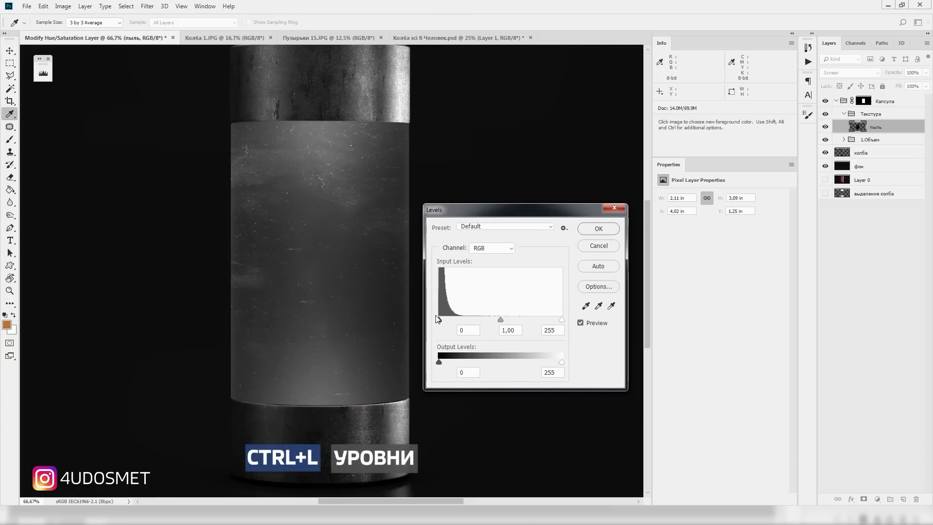
{"action": "key", "text": "Return"}
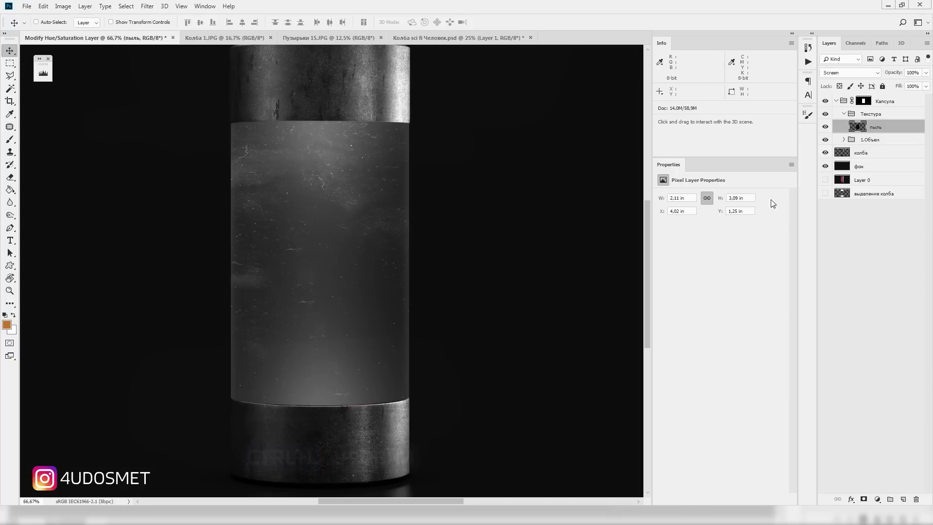
{"action": "key", "text": "ctrl+j"}
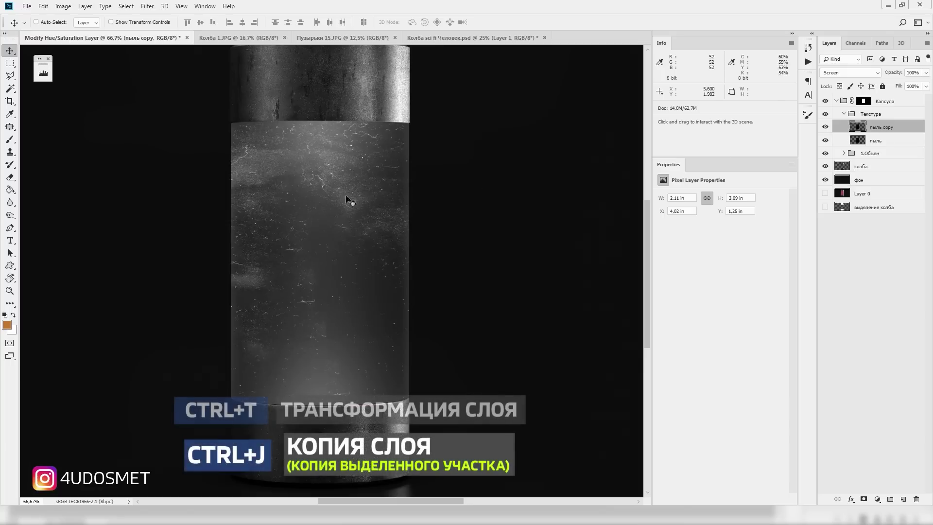
Step: Flip the пыль copy horizontally and vertically, merge it into пыль, and reframe the capsule
{"action": "key", "text": "ctrl+t"}
{"action": "right_click", "coordinate": [332, 227]}
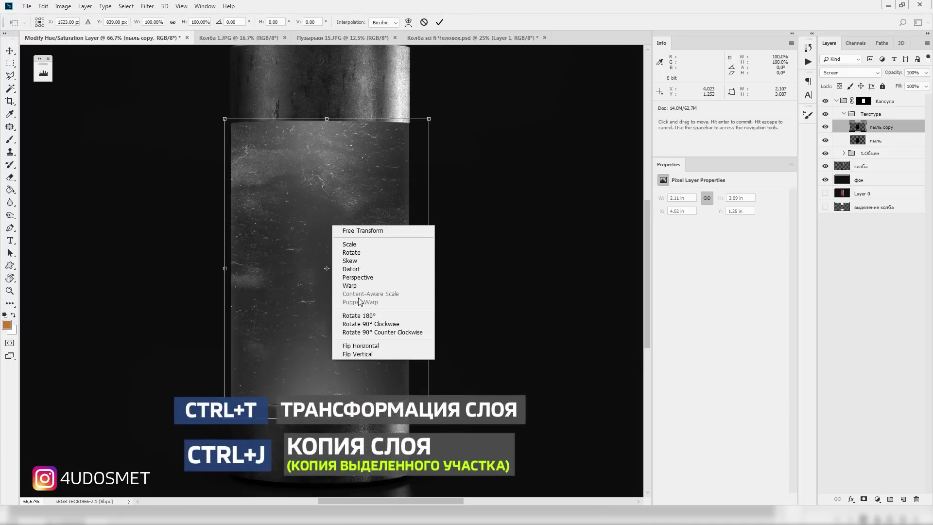
{"action": "left_click", "coordinate": [363, 348]}
{"action": "right_click", "coordinate": [355, 237]}
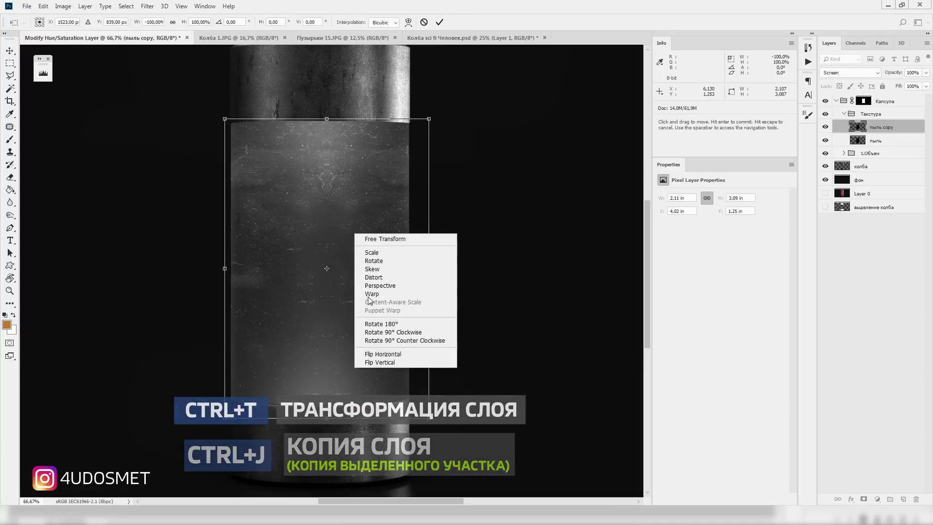
{"action": "left_click", "coordinate": [384, 363]}
{"action": "key", "text": "Return"}
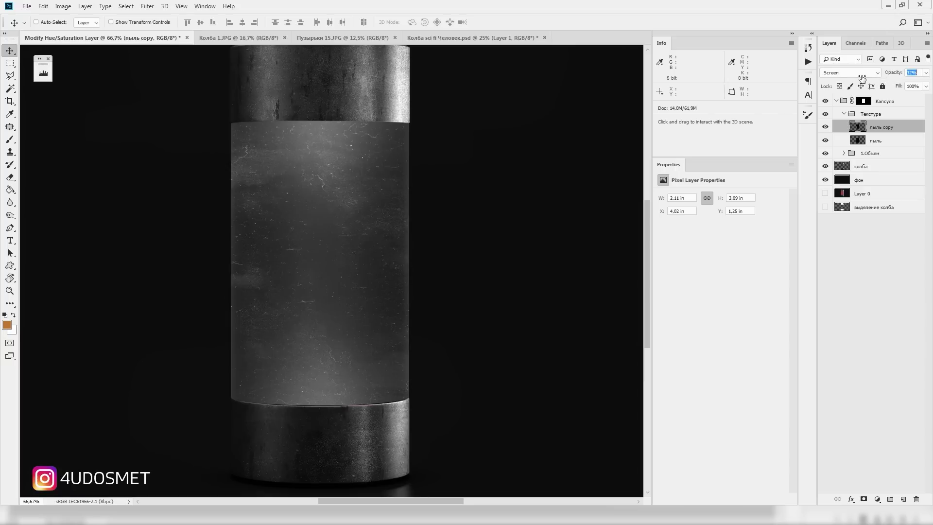
{"action": "key", "text": "ctrl+e"}
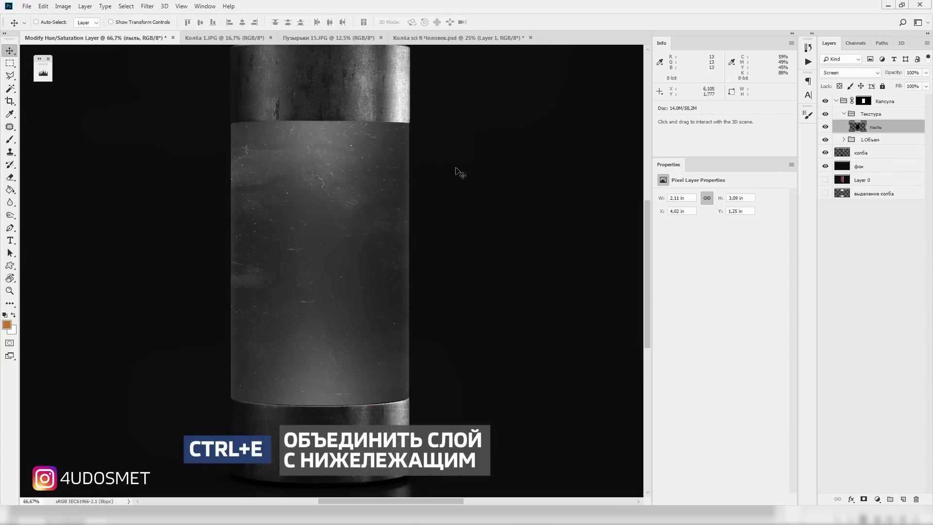
{"action": "key", "text": "z"}
{"action": "left_click_drag", "start_coordinate": [358, 183], "coordinate": [318, 191]}
{"action": "left_click", "coordinate": [327, 190]}
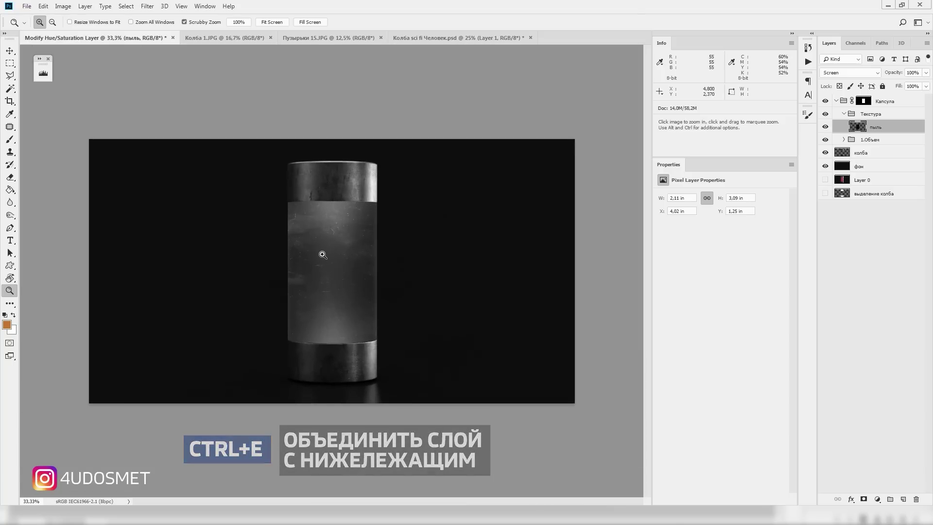
{"action": "left_click", "coordinate": [321, 252]}
Step: Paste the amber liquid from Колба 1.JPG into the capsule document as a new layer
{"action": "key", "text": "v"}
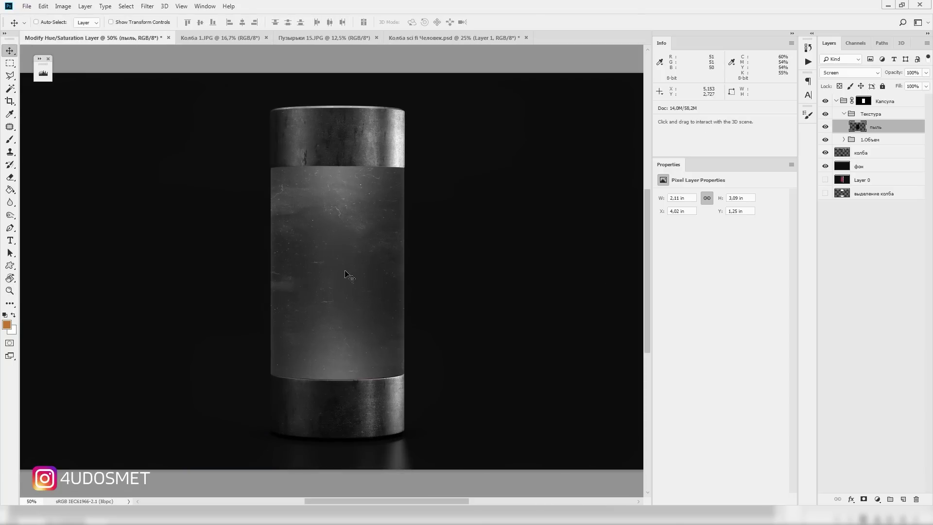
{"action": "left_click", "coordinate": [208, 37]}
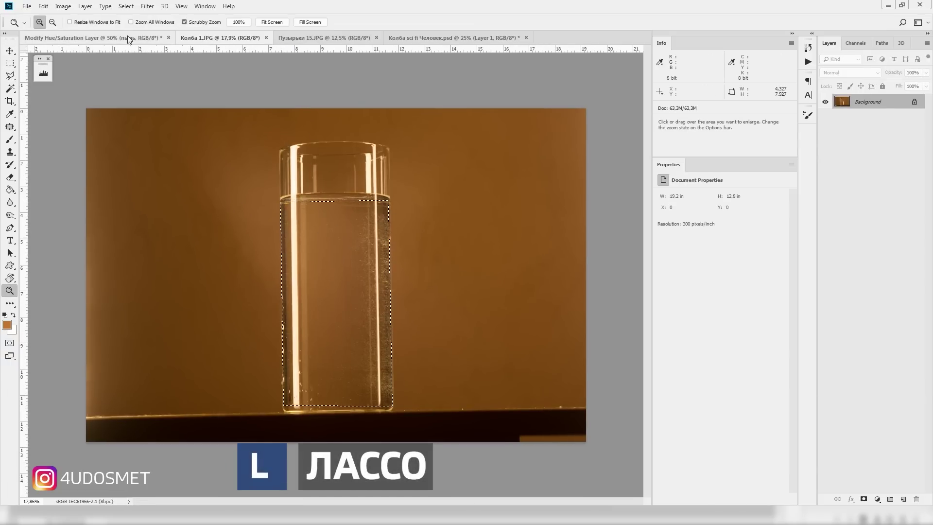
{"action": "left_click", "coordinate": [127, 37]}
{"action": "key", "text": "ctrl+v"}
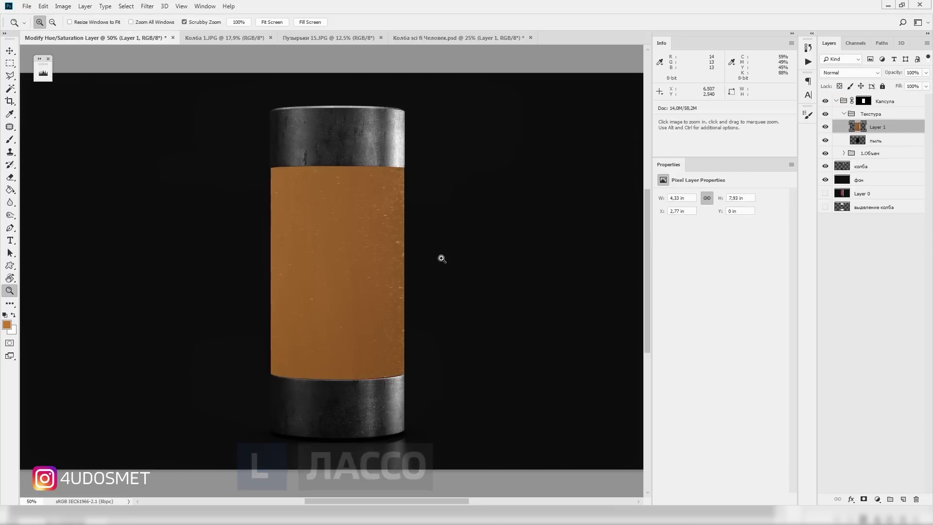
{"action": "key", "text": "v"}
Step: Scale, rotate and position the pasted liquid to fit the capsule's glass section
{"action": "key", "text": "ctrl+t"}
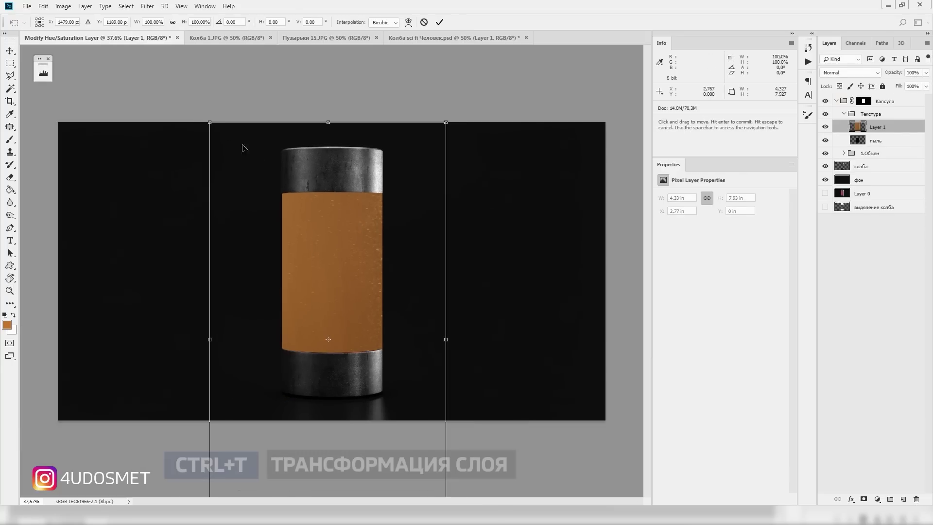
{"action": "left_click_drag", "start_coordinate": [208, 122], "coordinate": [272, 232]}
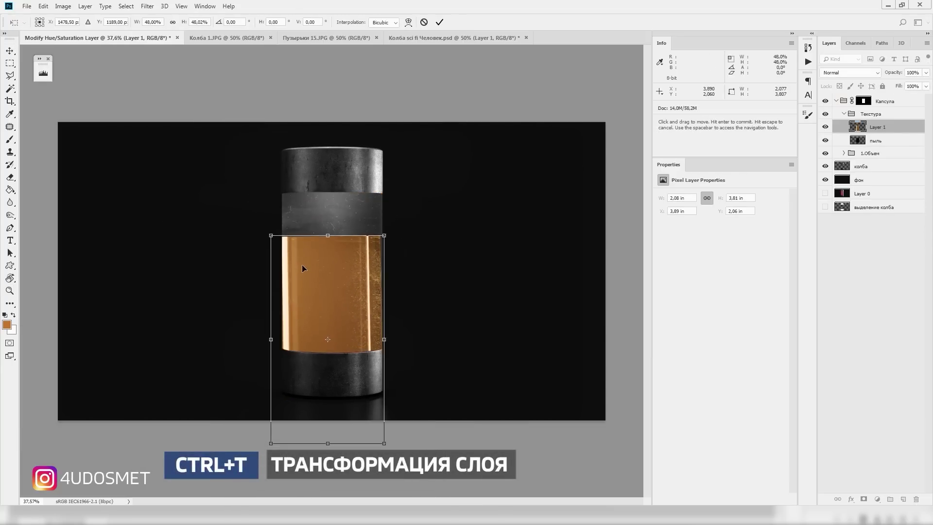
{"action": "left_click_drag", "start_coordinate": [302, 264], "coordinate": [310, 219]}
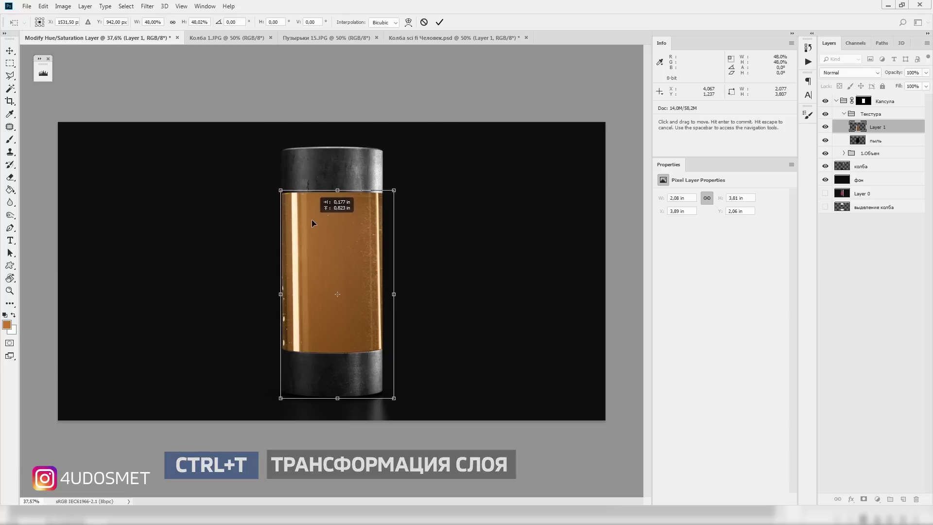
{"action": "left_click_drag", "start_coordinate": [430, 309], "coordinate": [441, 314]}
{"action": "key", "text": "Return"}
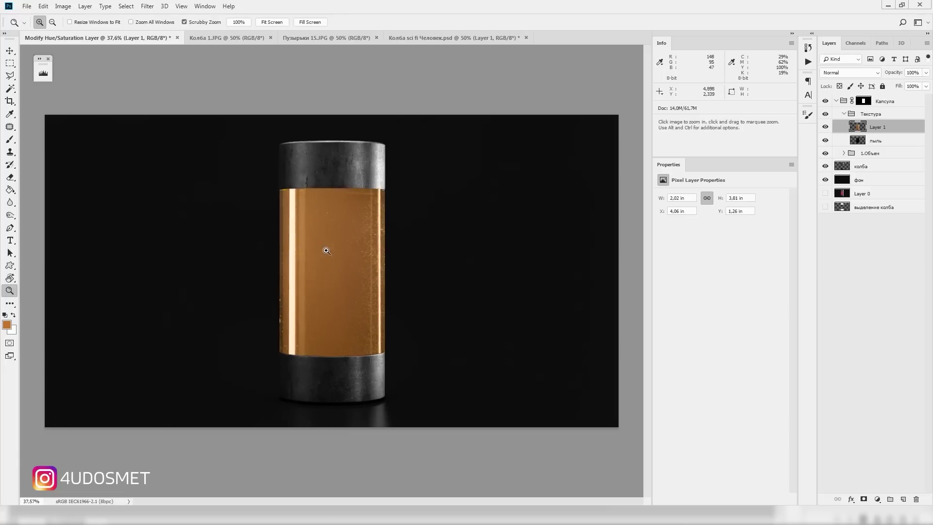
{"action": "key", "text": "ctrl+plus"}
{"action": "left_click_drag", "start_coordinate": [341, 256], "coordinate": [340, 257]}
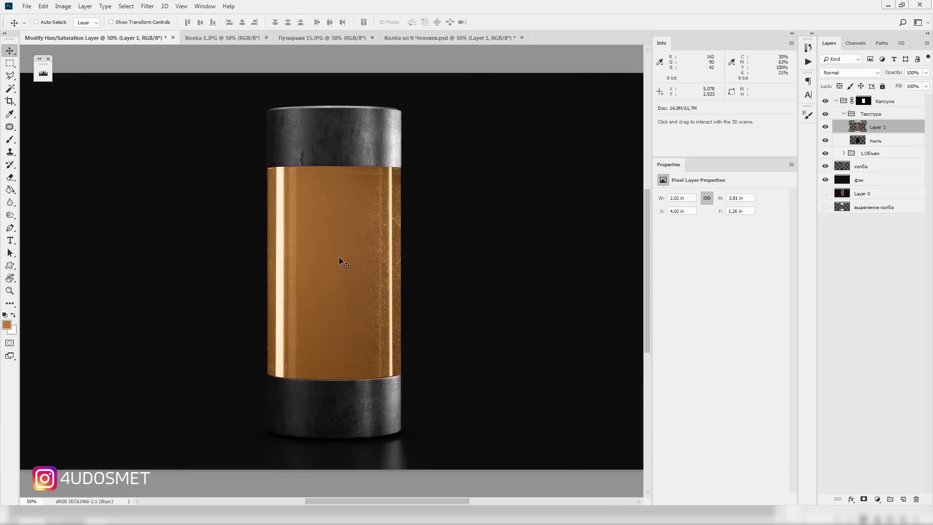
Step: Desaturate the liquid layer to grey and set its blend mode to Screen
{"action": "key", "text": "ctrl+shift+u"}
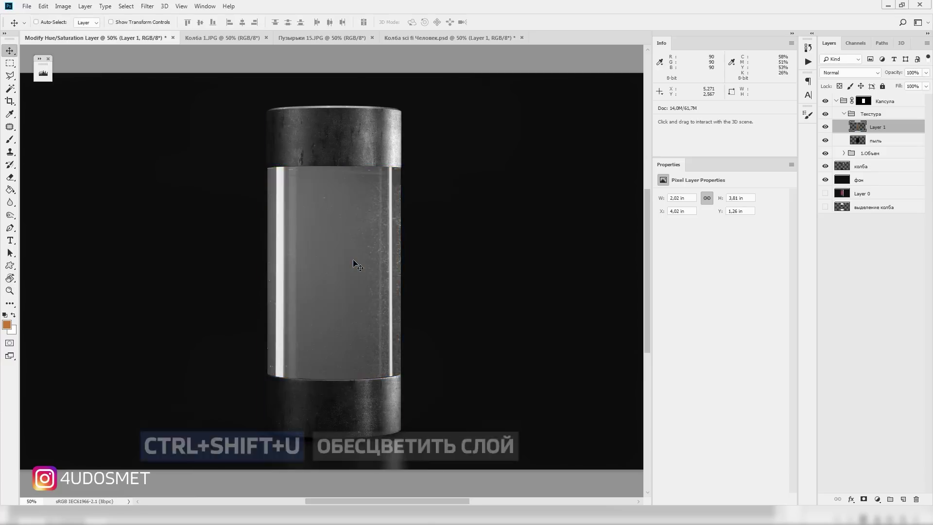
{"action": "left_click", "coordinate": [830, 73]}
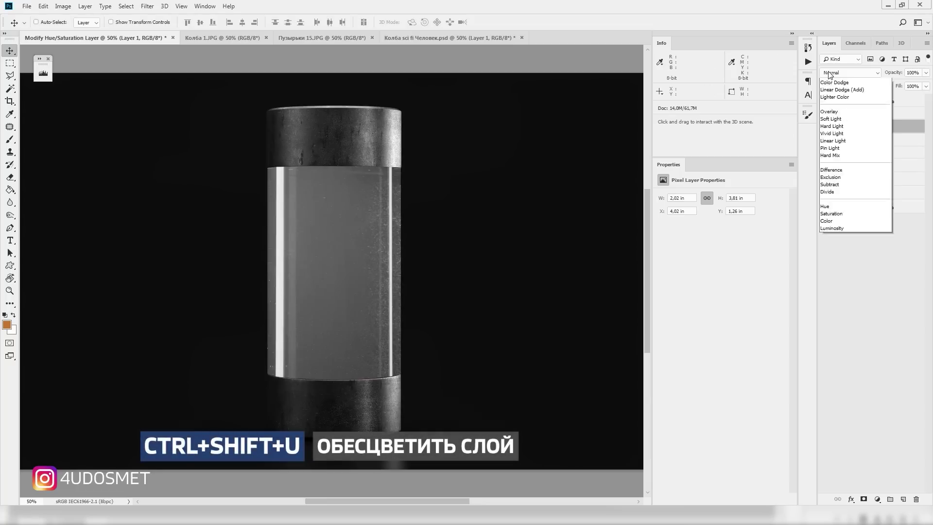
{"action": "left_click", "coordinate": [833, 156]}
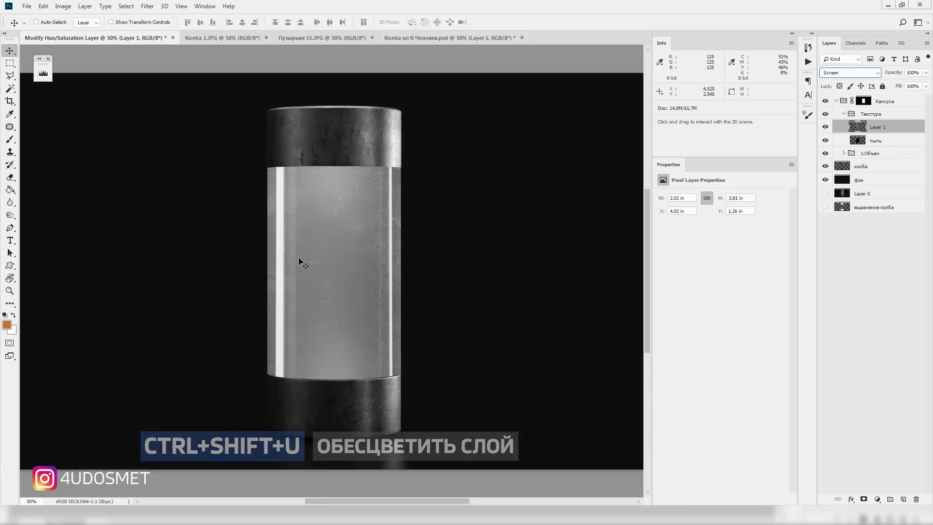
Step: Darken the layer with Levels by raising the black input point
{"action": "key", "text": "ctrl"}
{"action": "key", "text": "ctrl+l"}
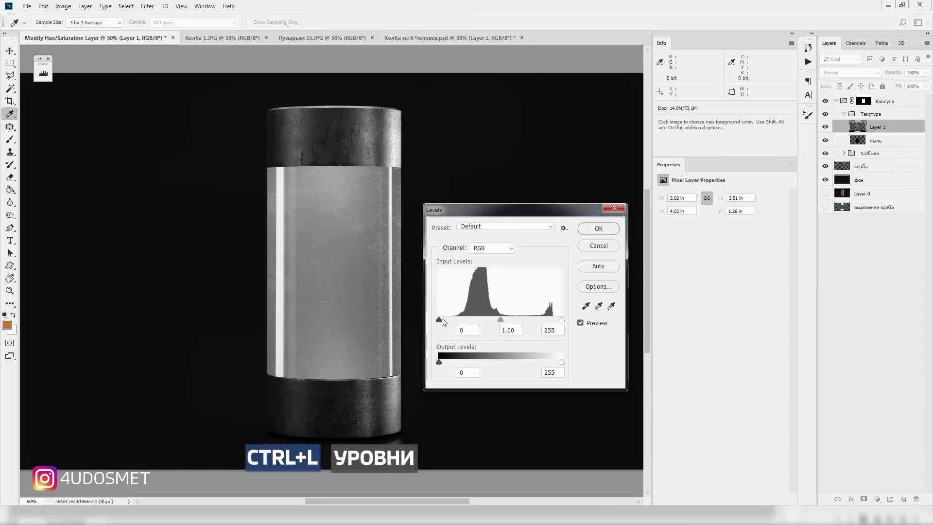
{"action": "left_click_drag", "start_coordinate": [440, 319], "coordinate": [485, 319]}
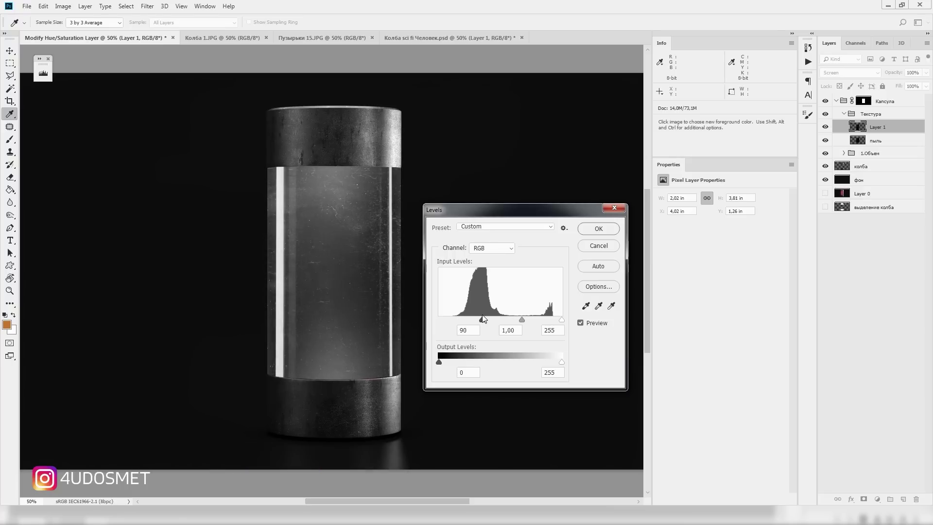
{"action": "key", "text": "Return"}
{"action": "key", "text": "v"}
{"action": "scroll", "coordinate": [340, 278], "scroll_direction": "up", "scroll_amount": 1}
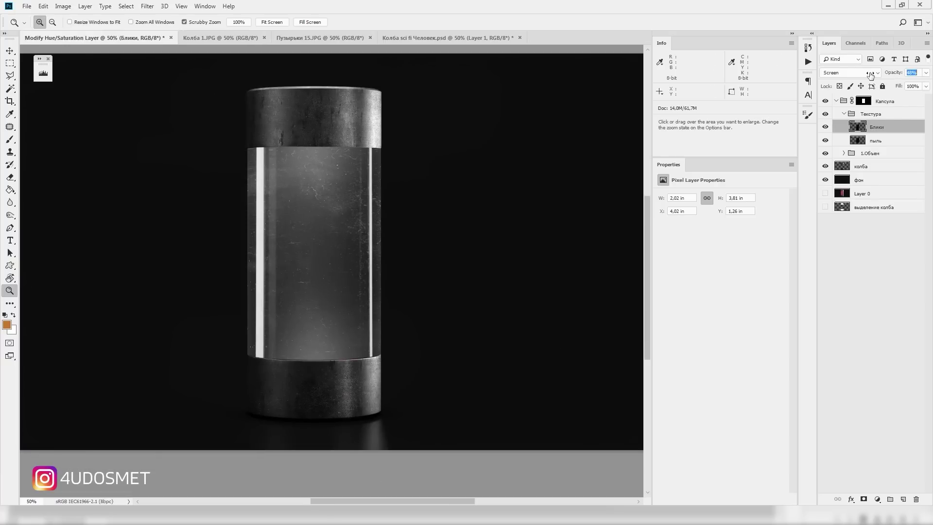
Step: Lower Блики opacity to 86% and feather the Капсула group mask to 1 px
{"action": "left_click_drag", "start_coordinate": [896, 76], "coordinate": [878, 76]}
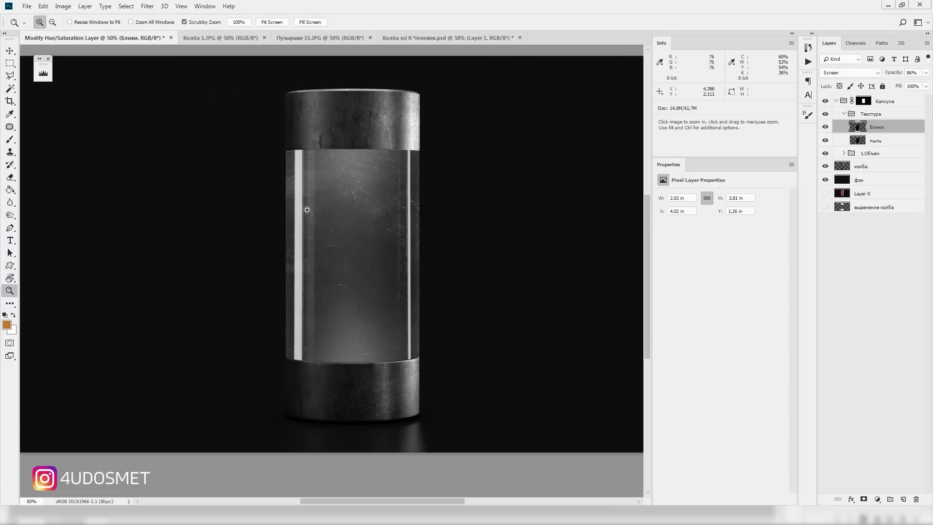
{"action": "left_click_drag", "start_coordinate": [307, 210], "coordinate": [346, 167]}
{"action": "key", "text": "v"}
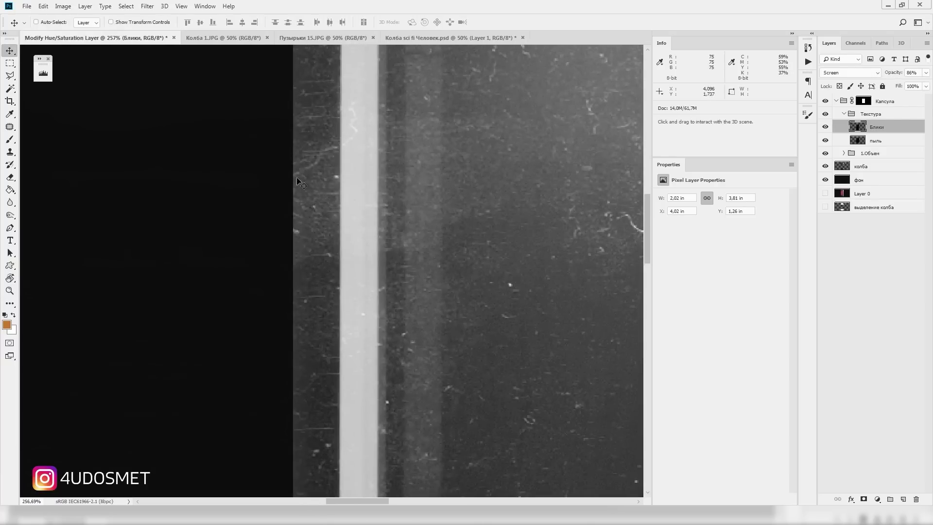
{"action": "left_click", "coordinate": [866, 101]}
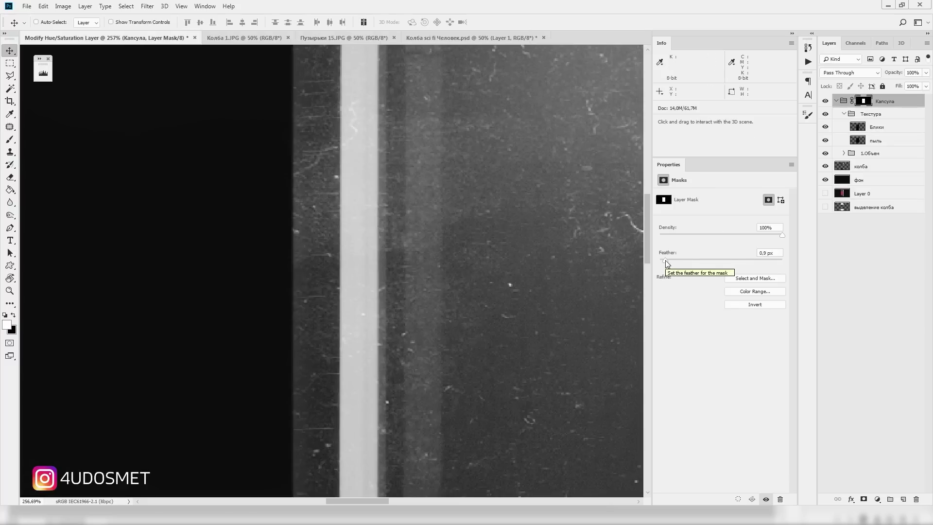
{"action": "left_click", "coordinate": [769, 254]}
Step: Start tracing the water in the Пузырьки 15.JPG photo with the Polygonal Lasso
{"action": "key", "text": "ctrl+0"}
{"action": "key", "text": "z"}
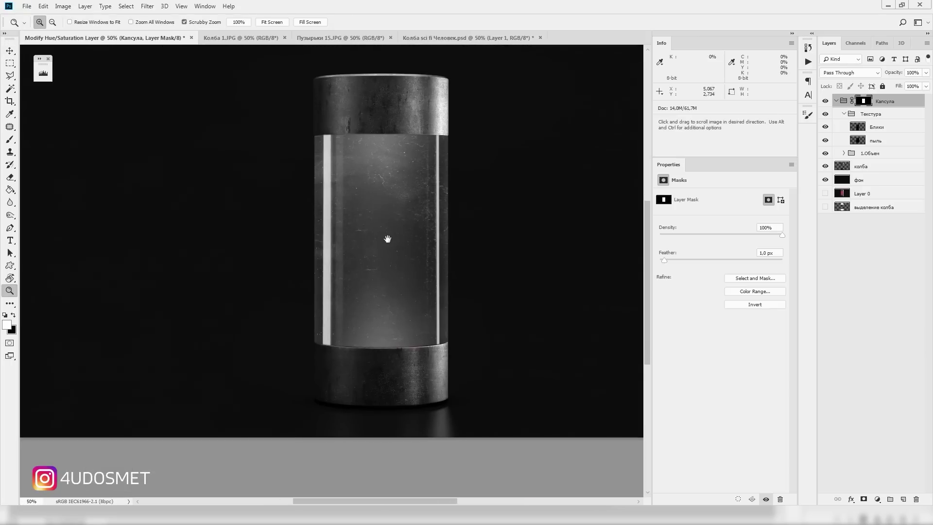
{"action": "key", "text": "ctrl+minus"}
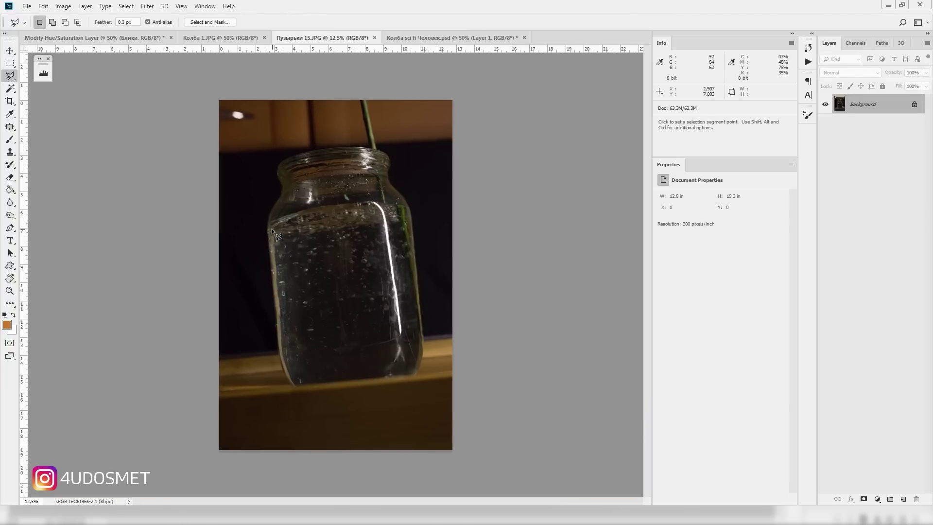
{"action": "left_click", "coordinate": [272, 229]}
{"action": "left_click", "coordinate": [400, 212]}
Step: Close the jar-water outline, copy it and paste it into the capsule document
{"action": "left_click", "coordinate": [416, 363]}
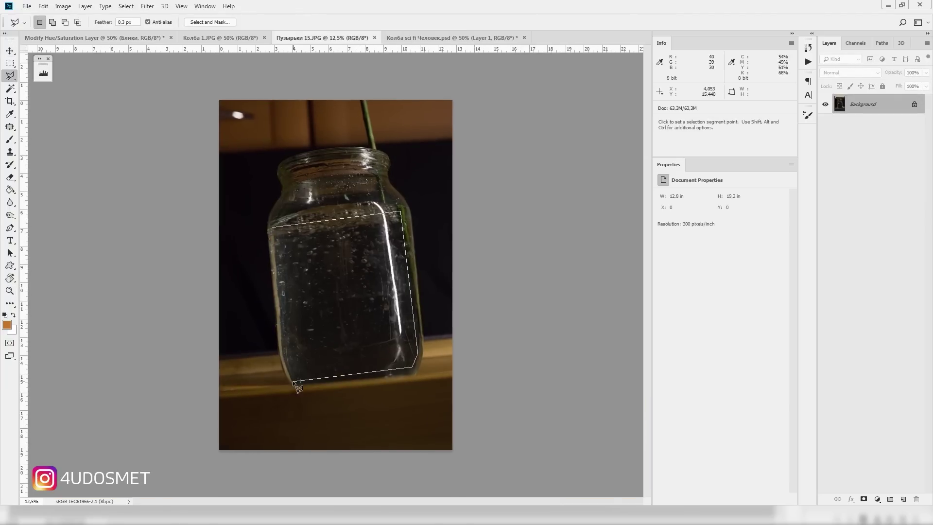
{"action": "left_click", "coordinate": [293, 381]}
{"action": "left_click", "coordinate": [272, 228]}
{"action": "key", "text": "ctrl+c"}
{"action": "left_click", "coordinate": [97, 38]}
{"action": "key", "text": "ctrl+v"}
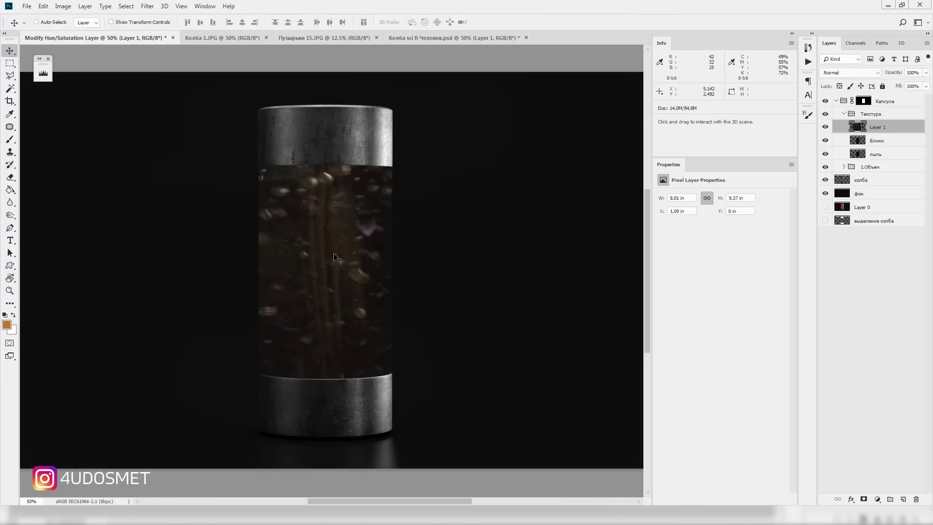
Step: Fit the pasted water over the glass, desaturate it and blend it in Screen mode
{"action": "key", "text": "ctrl+t"}
{"action": "scroll", "coordinate": [263, 174], "scroll_direction": "down", "scroll_amount": 2}
{"action": "mouse_move", "coordinate": [534, 491]}
{"action": "left_mouse_down"}
{"action": "mouse_move", "coordinate": [384, 369]}
{"action": "mouse_move", "coordinate": [441, 371]}
{"action": "left_mouse_up"}
{"action": "key", "text": "Return"}
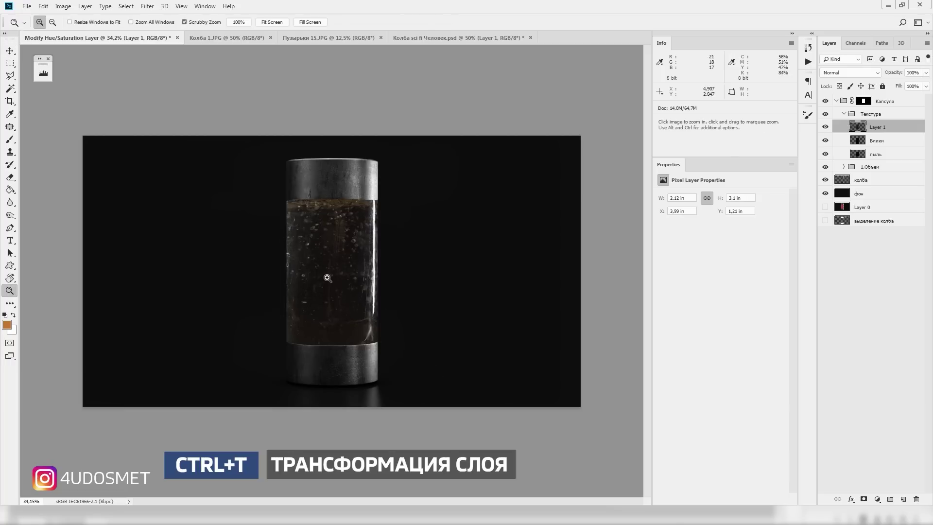
{"action": "key", "text": "ctrl+shift+u"}
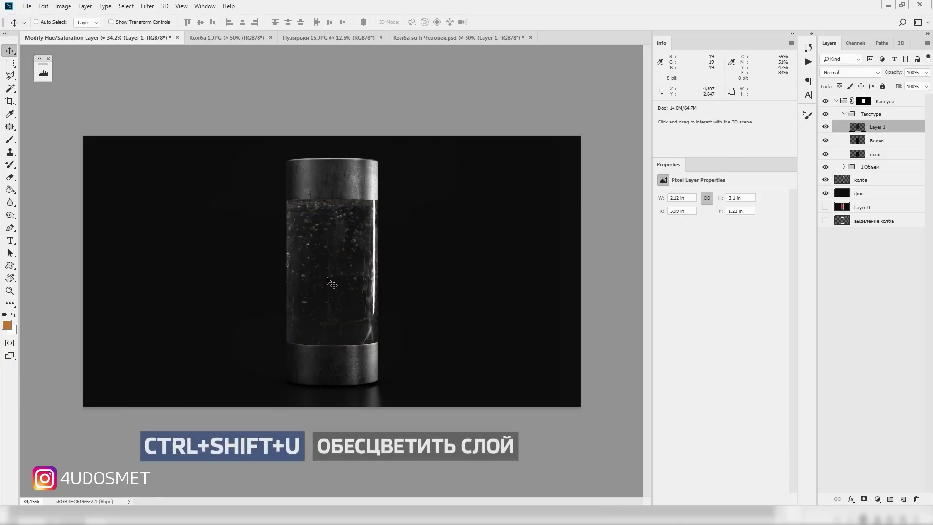
{"action": "left_click", "coordinate": [842, 72]}
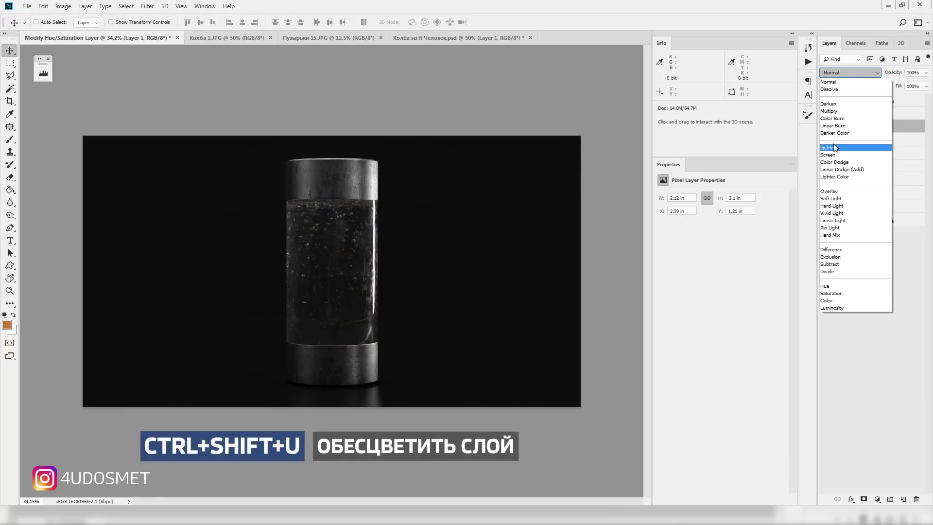
{"action": "left_click", "coordinate": [848, 148]}
Step: Boost the water layer's contrast in Levels by raising shadows and lowering the highlights input
{"action": "left_click", "coordinate": [334, 261]}
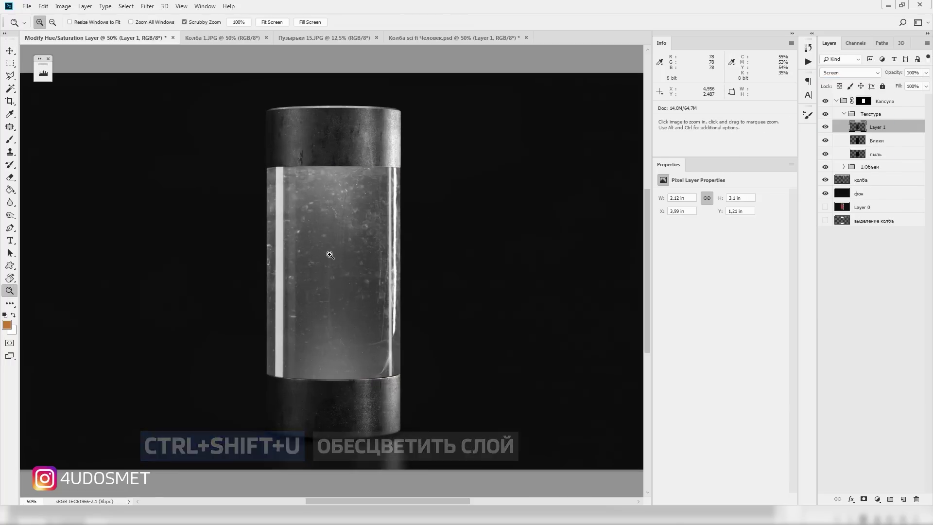
{"action": "key", "text": "ctrl+l"}
{"action": "left_click_drag", "start_coordinate": [439, 320], "coordinate": [449, 321]}
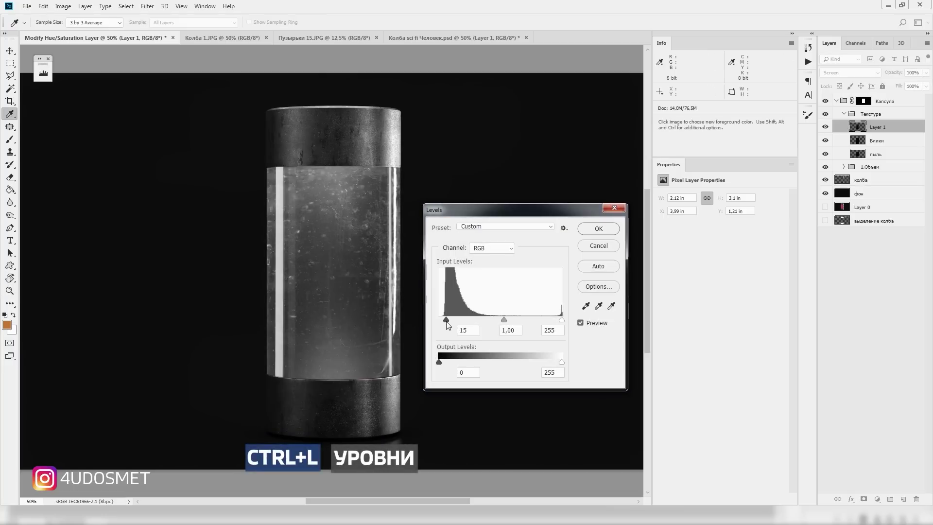
{"action": "left_click_drag", "start_coordinate": [560, 320], "coordinate": [523, 320]}
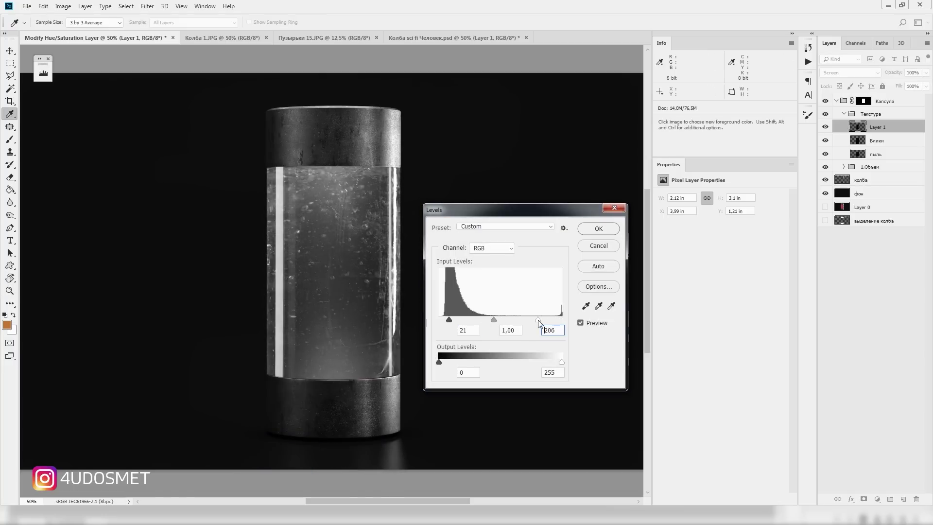
{"action": "key", "text": "Return"}
Step: Rename Layer 1 to пузырьки
{"action": "key", "text": "v"}
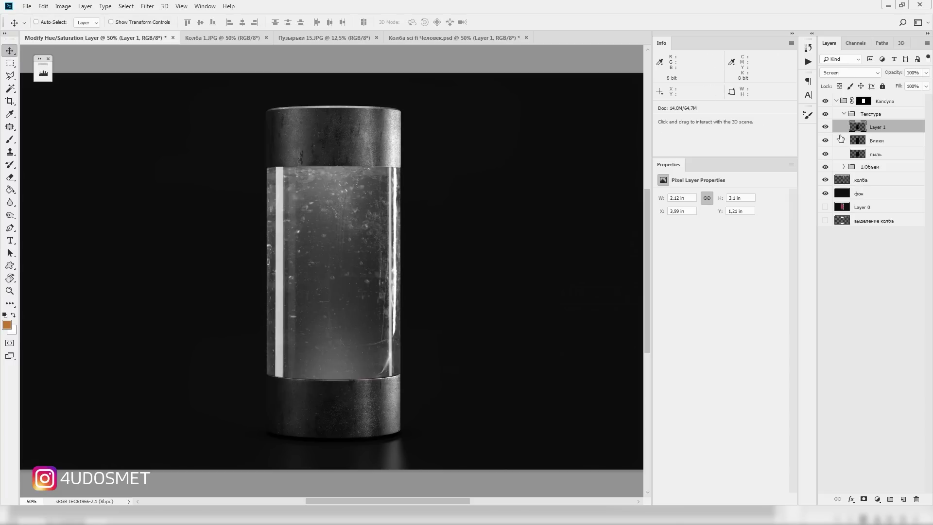
{"action": "double_click", "coordinate": [876, 126]}
{"action": "type", "text": "ьки"}
{"action": "key", "text": "Return"}
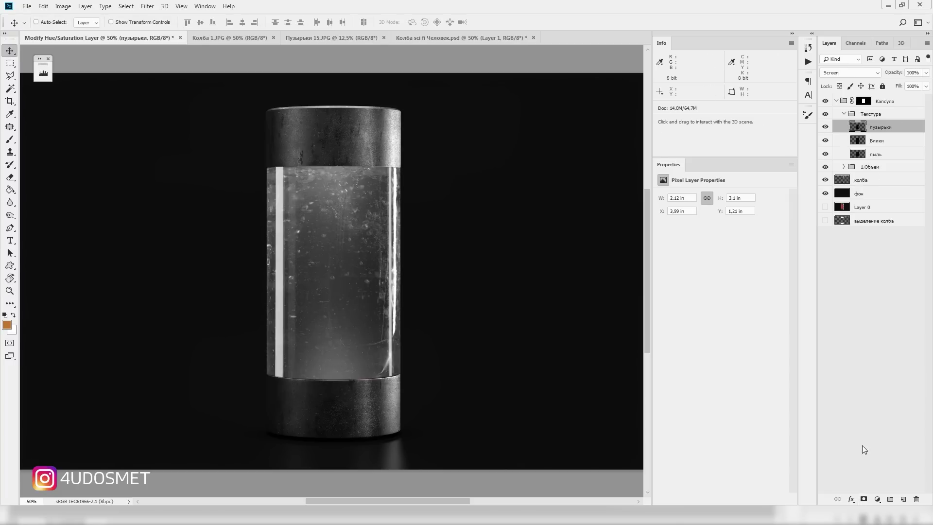
Step: Mask out the bubbles along the glass's right edge with a black brush, then apply the mask
{"action": "left_click", "coordinate": [864, 501]}
{"action": "key", "text": "b"}
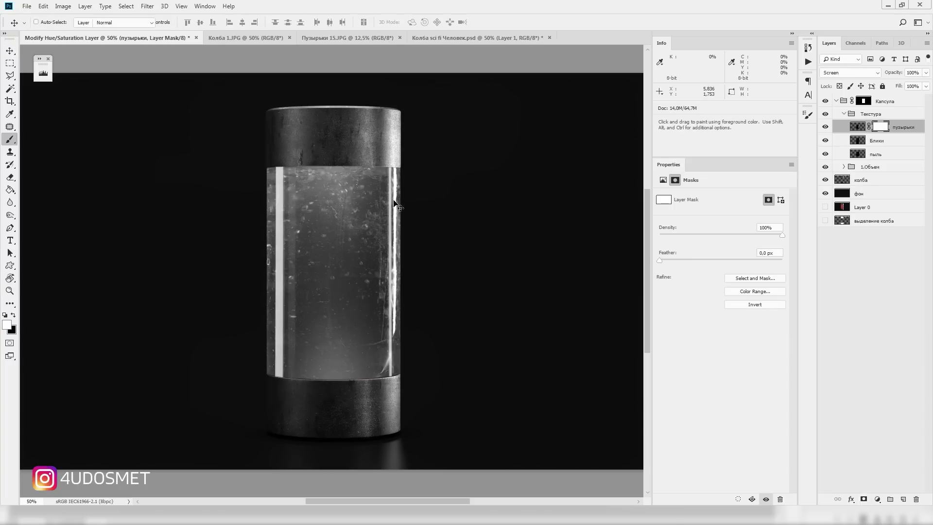
{"action": "key", "text": "d"}
{"action": "key", "text": "0"}
{"action": "key", "text": "bracketright"}
{"action": "key", "text": "bracketright"}
{"action": "key", "text": "bracketright"}
{"action": "left_click_drag", "start_coordinate": [405, 166], "coordinate": [410, 402]}
{"action": "key", "text": "ctrl+z"}
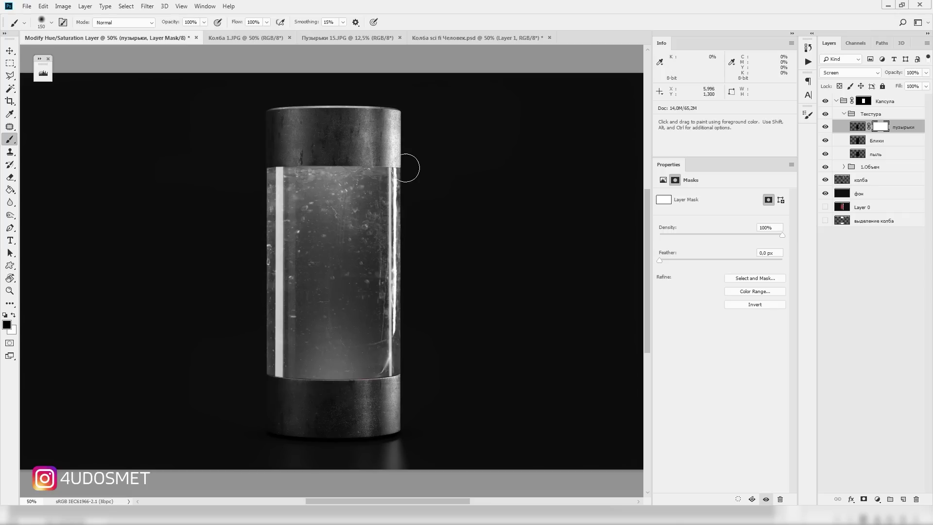
{"action": "left_click_drag", "start_coordinate": [407, 167], "coordinate": [406, 393]}
{"action": "key", "text": "v"}
{"action": "right_click", "coordinate": [881, 127]}
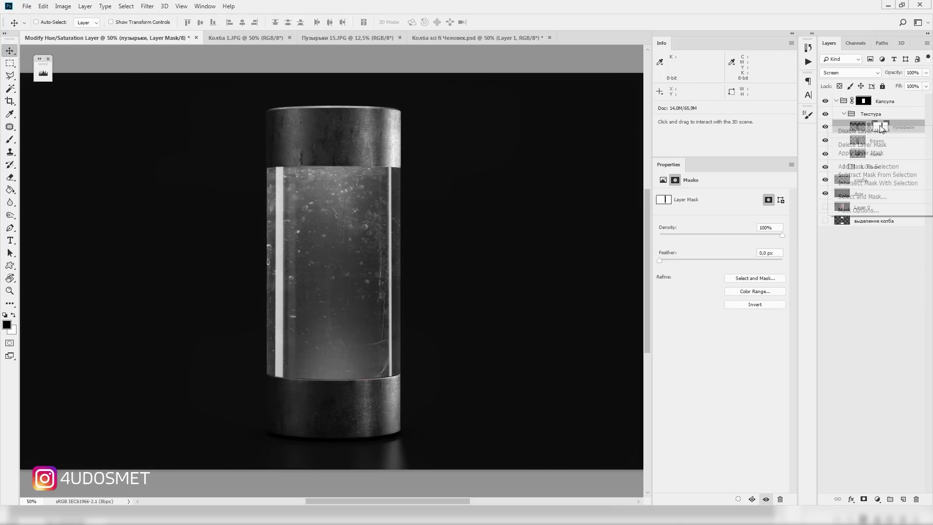
{"action": "left_click", "coordinate": [855, 144]}
Step: Stretch the пузырьки layer slightly wider and lower Блики opacity to 76%
{"action": "key", "text": "ctrl+t"}
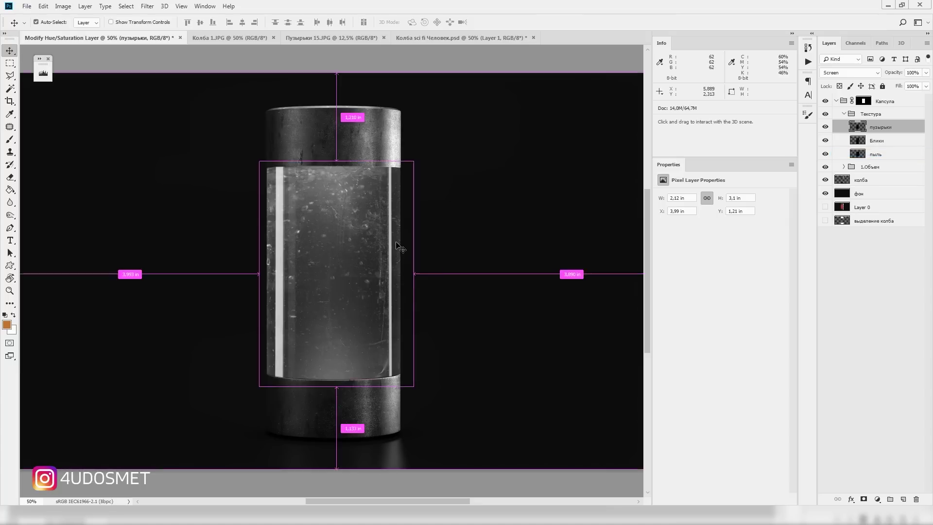
{"action": "left_click_drag", "start_coordinate": [414, 274], "coordinate": [425, 276]}
{"action": "key", "text": "Return"}
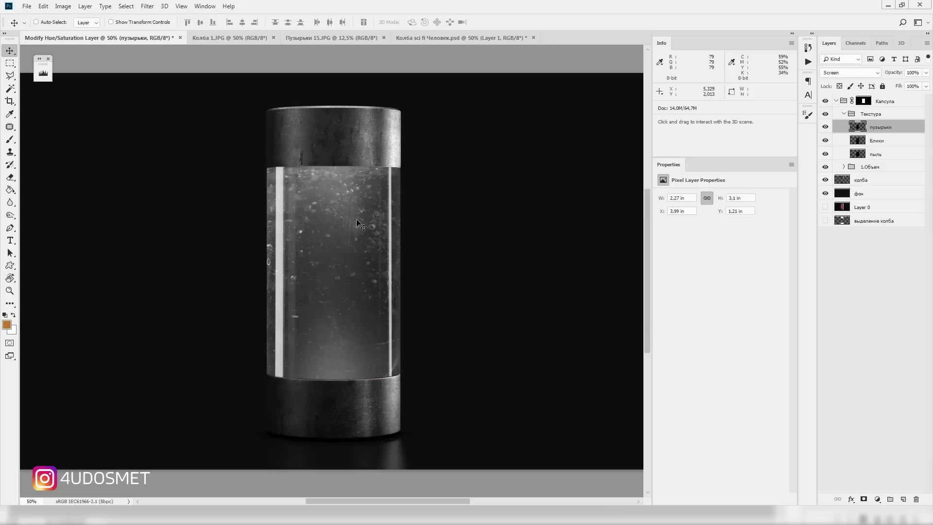
{"action": "type", "text": "66"}
{"action": "key", "text": "alt+["}
{"action": "mouse_move", "coordinate": [889, 75]}
{"action": "left_mouse_down"}
{"action": "mouse_move", "coordinate": [881, 75]}
{"action": "mouse_move", "coordinate": [889, 75]}
{"action": "left_mouse_up"}
{"action": "key", "text": "ctrl+minus"}
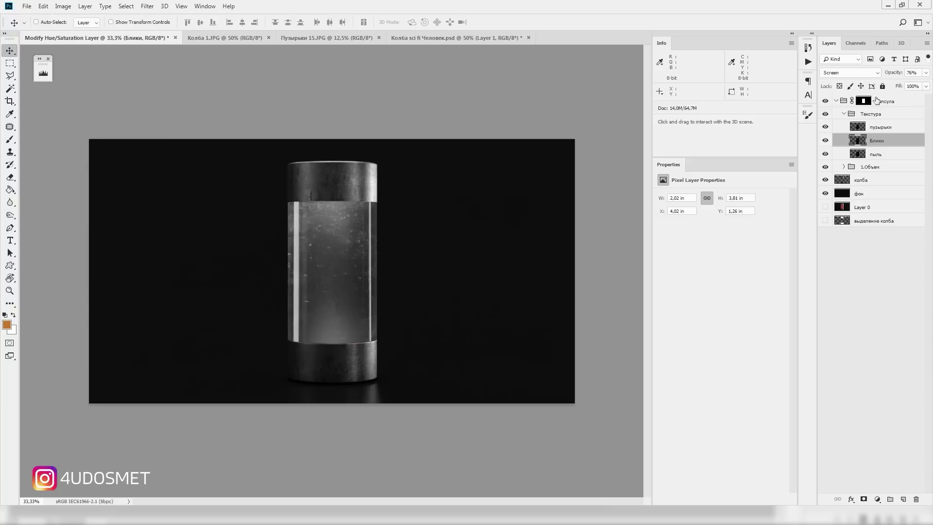
Step: Add a Gradient Fill layer above колба inside the Капсула group
{"action": "left_click", "coordinate": [844, 115]}
{"action": "left_click", "coordinate": [889, 114]}
{"action": "key", "text": "ctrl+plus"}
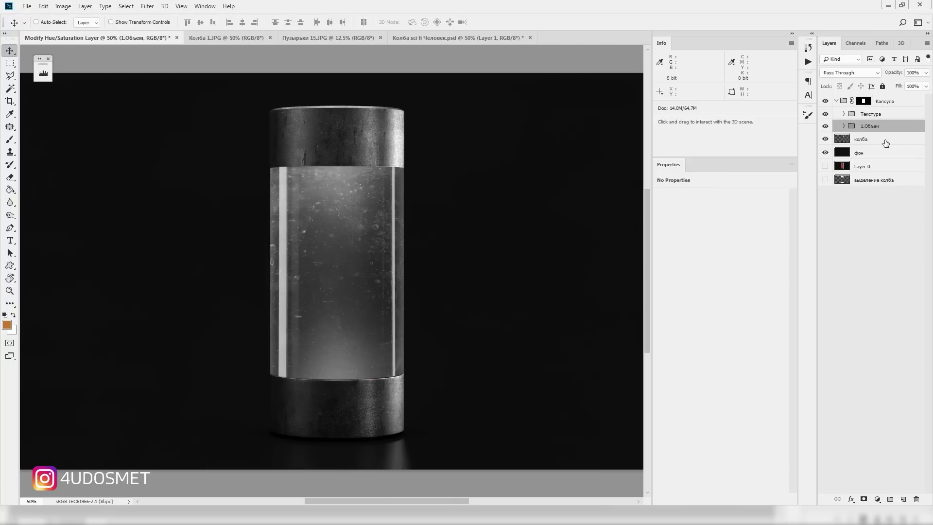
{"action": "left_click", "coordinate": [885, 140]}
{"action": "left_click", "coordinate": [876, 500]}
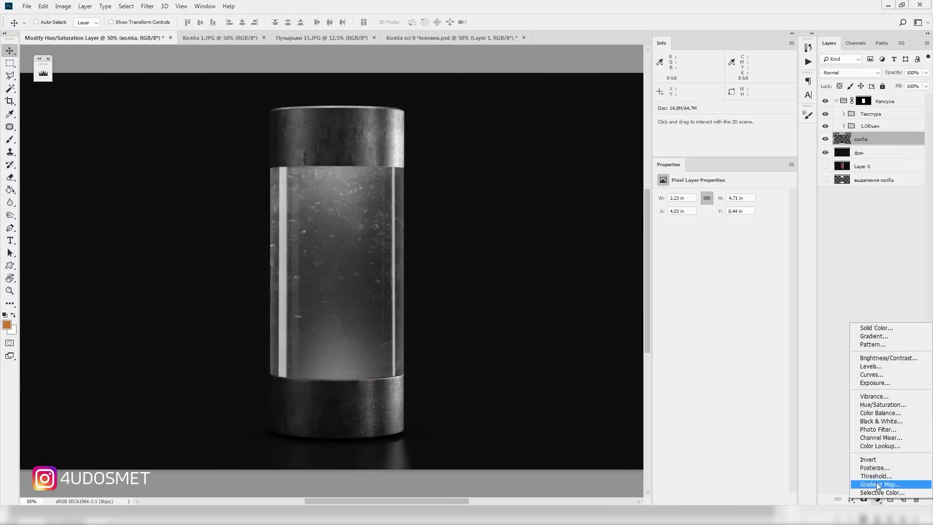
{"action": "left_click", "coordinate": [882, 337]}
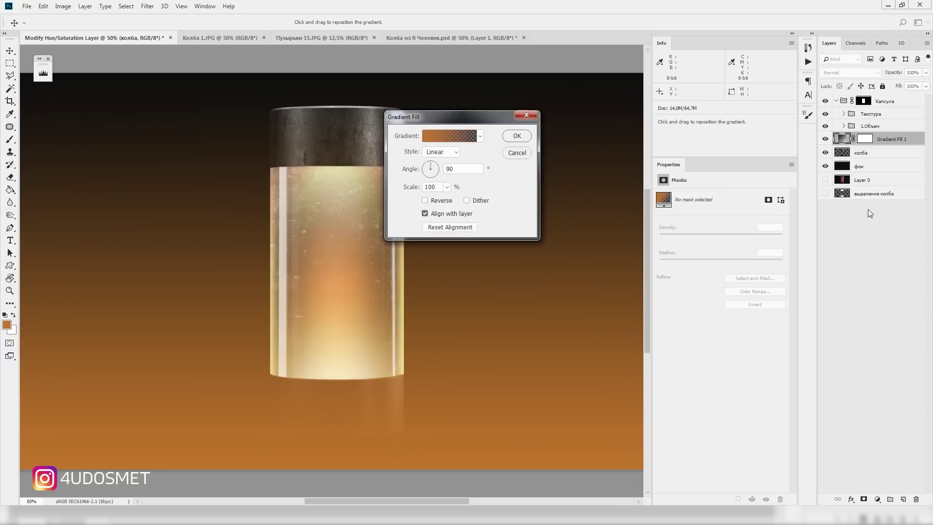
{"action": "left_click", "coordinate": [516, 118]}
{"action": "left_click_drag", "start_coordinate": [888, 140], "coordinate": [889, 132]}
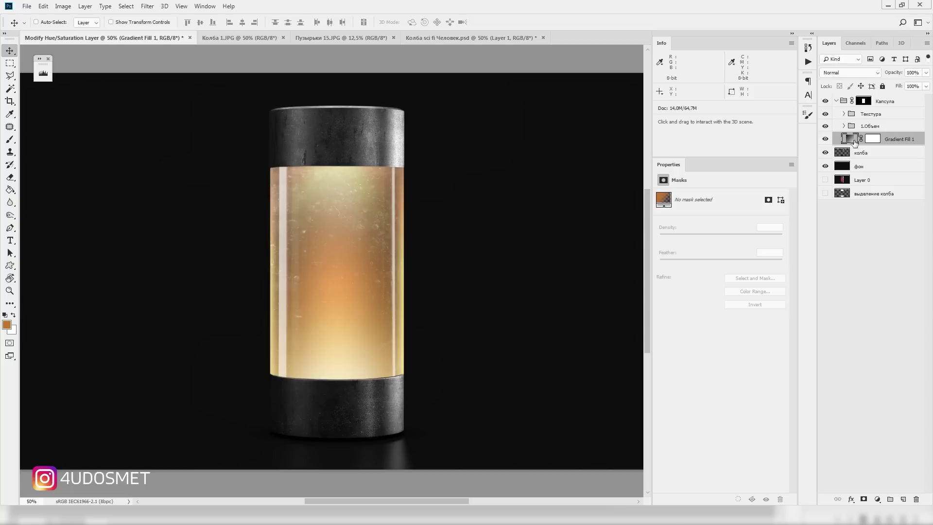
Step: Set the gradient fill to a reflected black-to-white gradient at 0° angle
{"action": "double_click", "coordinate": [849, 139]}
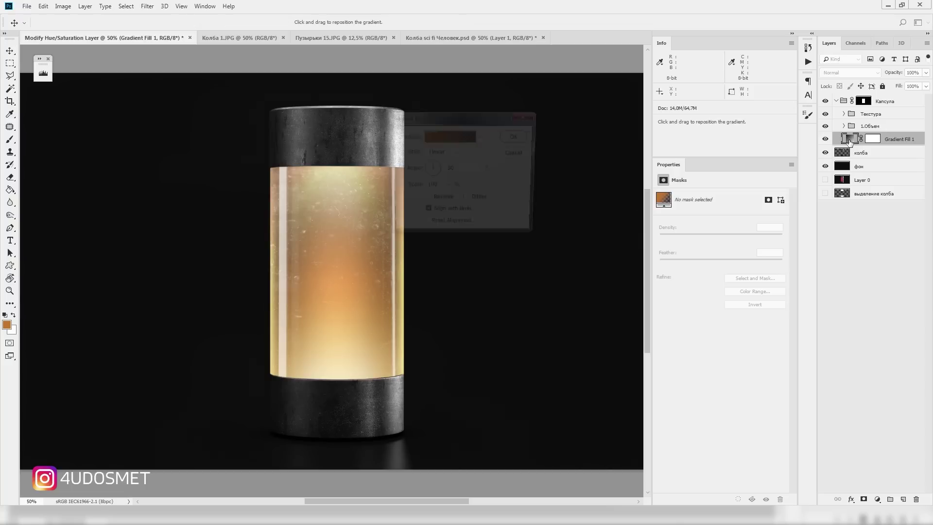
{"action": "left_click", "coordinate": [457, 152]}
{"action": "left_click", "coordinate": [447, 187]}
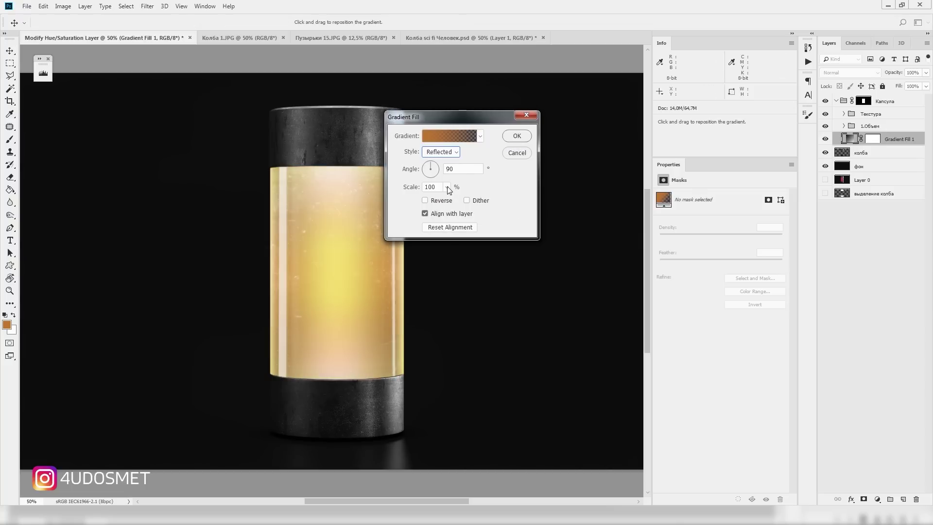
{"action": "left_click", "coordinate": [480, 137]}
{"action": "left_click", "coordinate": [441, 183]}
{"action": "left_click", "coordinate": [497, 136]}
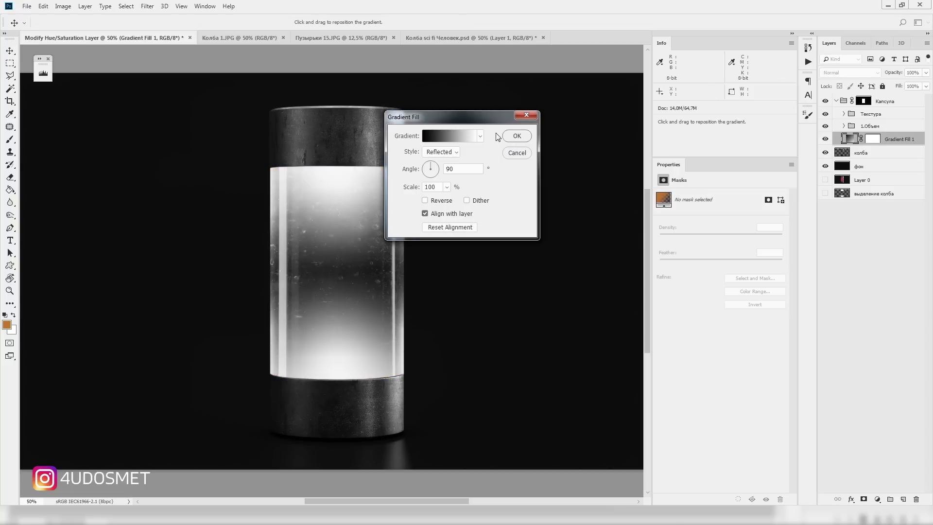
{"action": "double_click", "coordinate": [448, 170]}
{"action": "type", "text": "0"}
Step: Reverse the gradient and reduce its scale to 21%
{"action": "left_click_drag", "start_coordinate": [416, 190], "coordinate": [402, 189]}
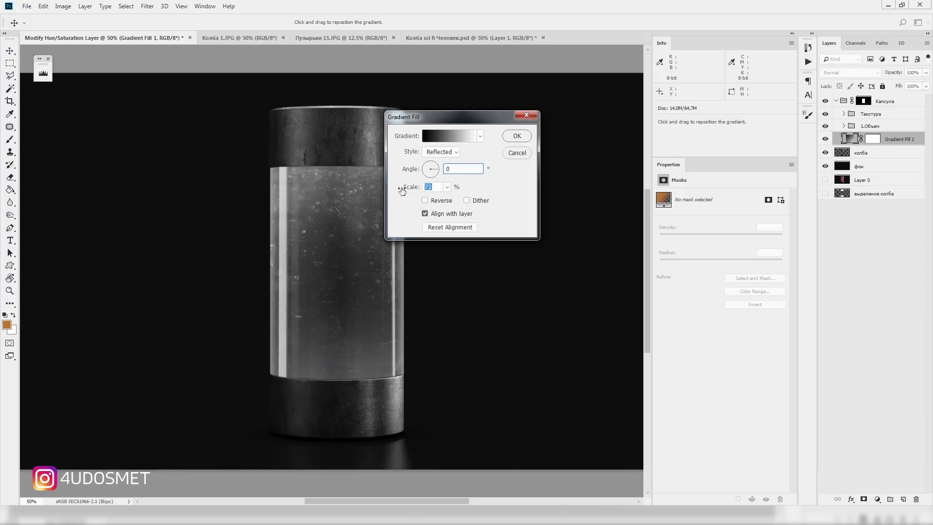
{"action": "left_click_drag", "start_coordinate": [467, 123], "coordinate": [524, 125]}
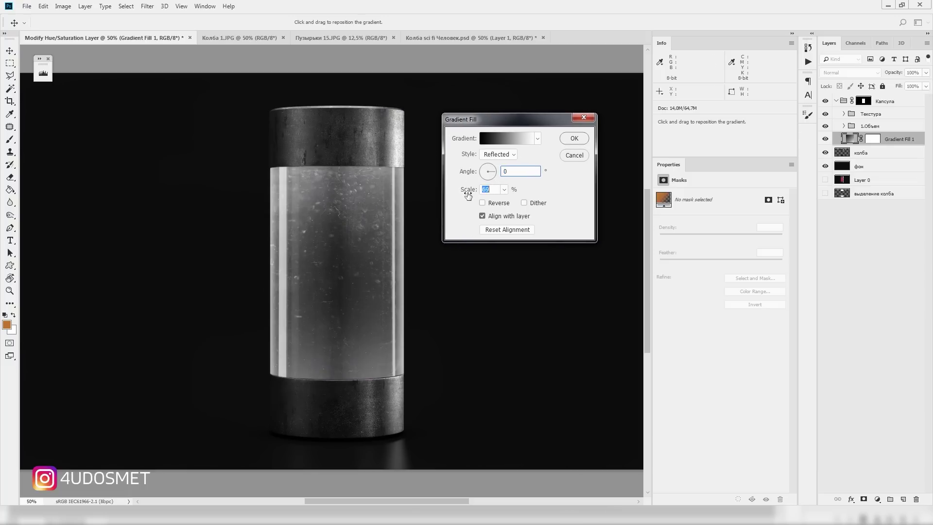
{"action": "left_click_drag", "start_coordinate": [468, 195], "coordinate": [462, 198]}
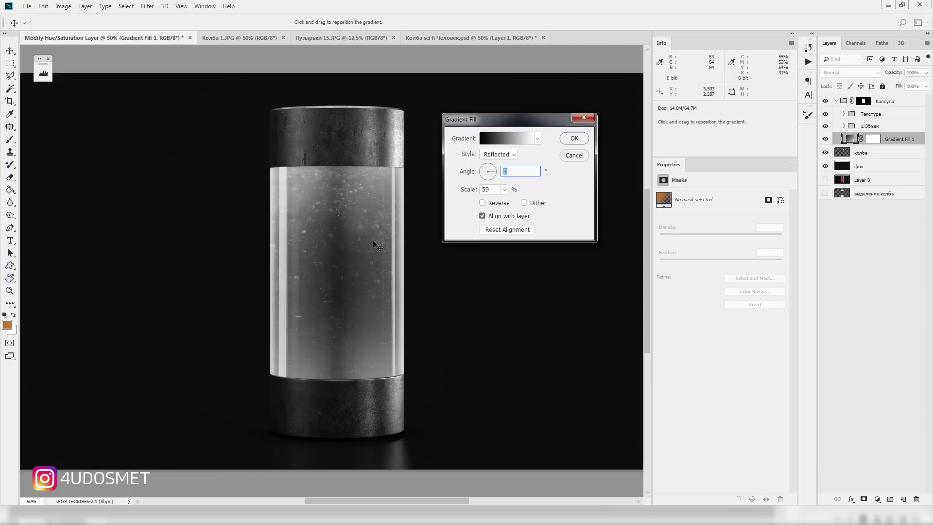
{"action": "left_click", "coordinate": [484, 204]}
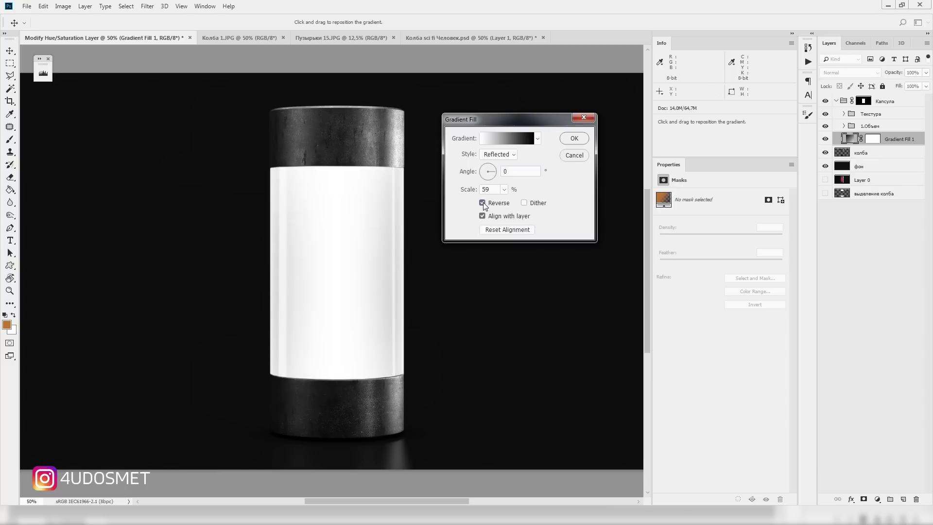
{"action": "left_click_drag", "start_coordinate": [467, 193], "coordinate": [471, 193]}
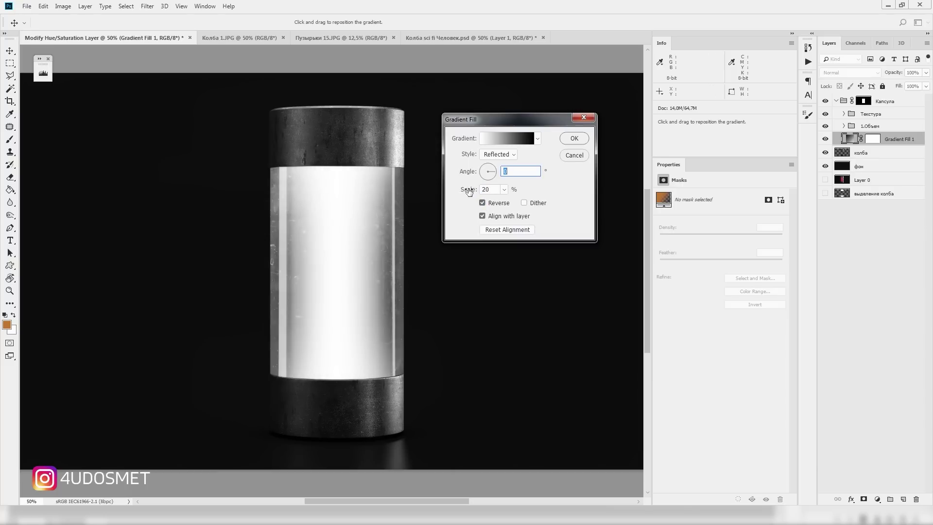
{"action": "left_click_drag", "start_coordinate": [469, 191], "coordinate": [470, 191]}
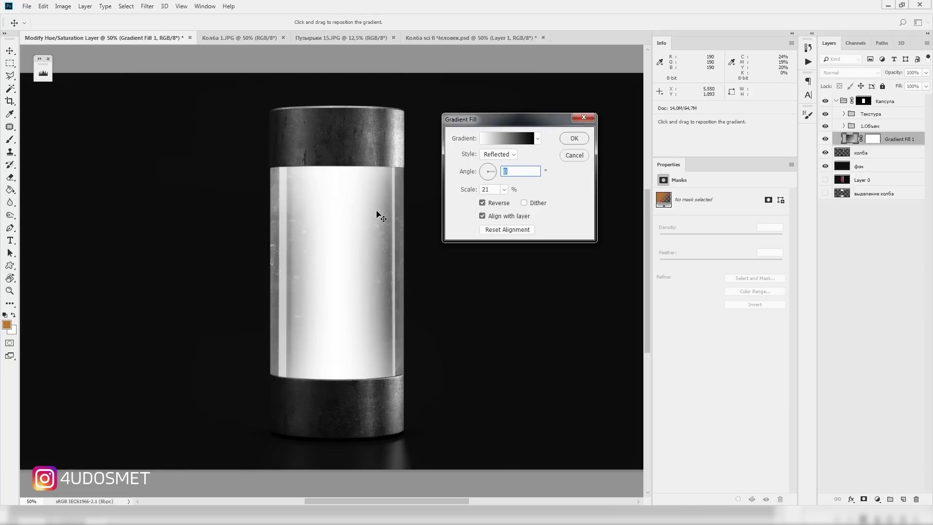
Step: Set the gradient's colour stops to orange in the Gradient Editor
{"action": "left_click", "coordinate": [507, 139]}
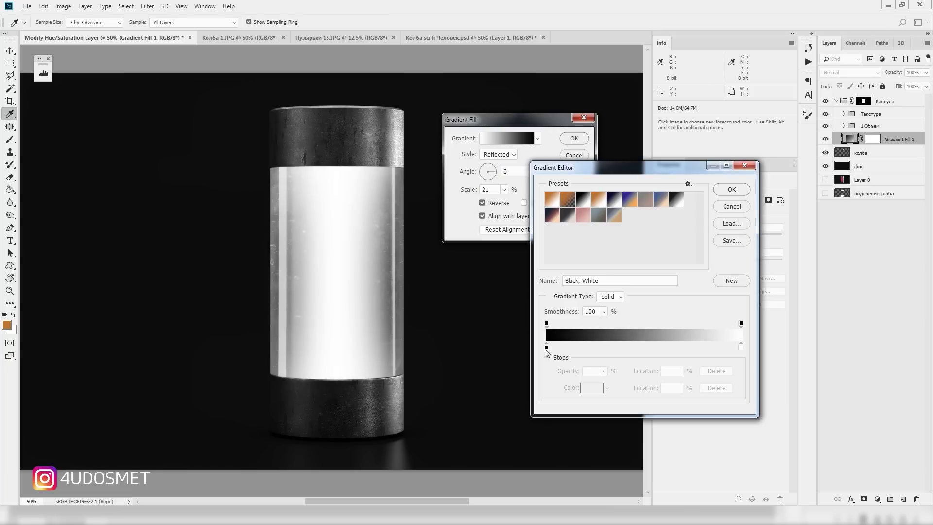
{"action": "double_click", "coordinate": [547, 346]}
{"action": "left_click_drag", "start_coordinate": [753, 243], "coordinate": [750, 182]}
{"action": "left_click", "coordinate": [739, 146]}
{"action": "key", "text": "Return"}
{"action": "double_click", "coordinate": [741, 346]}
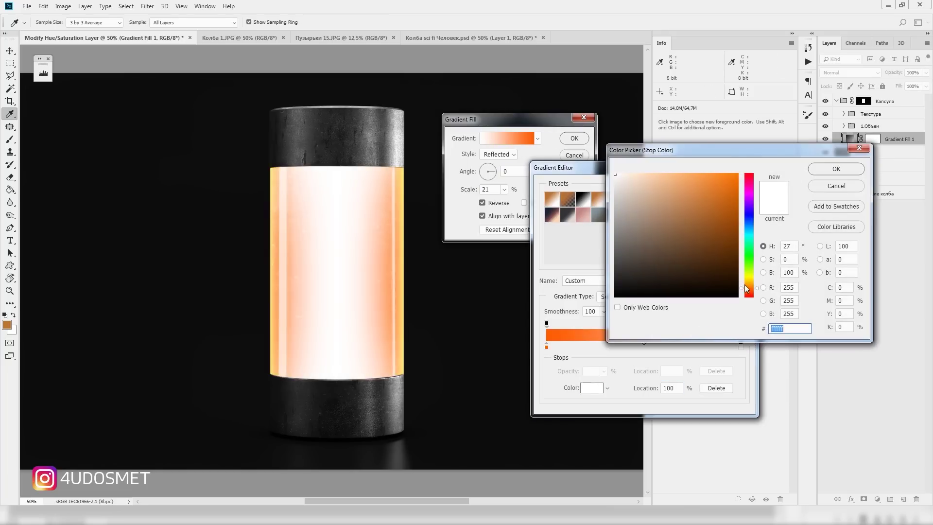
{"action": "left_click", "coordinate": [559, 335]}
Step: Make the left stop dark brown, accept the gradient, and toggle layers to compare
{"action": "left_click", "coordinate": [836, 169]}
{"action": "double_click", "coordinate": [547, 346]}
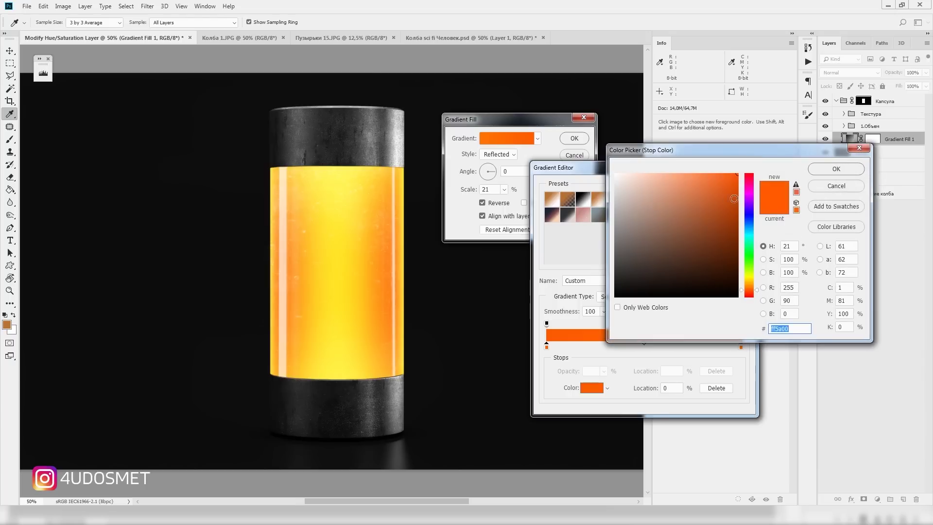
{"action": "left_click_drag", "start_coordinate": [734, 198], "coordinate": [736, 258]}
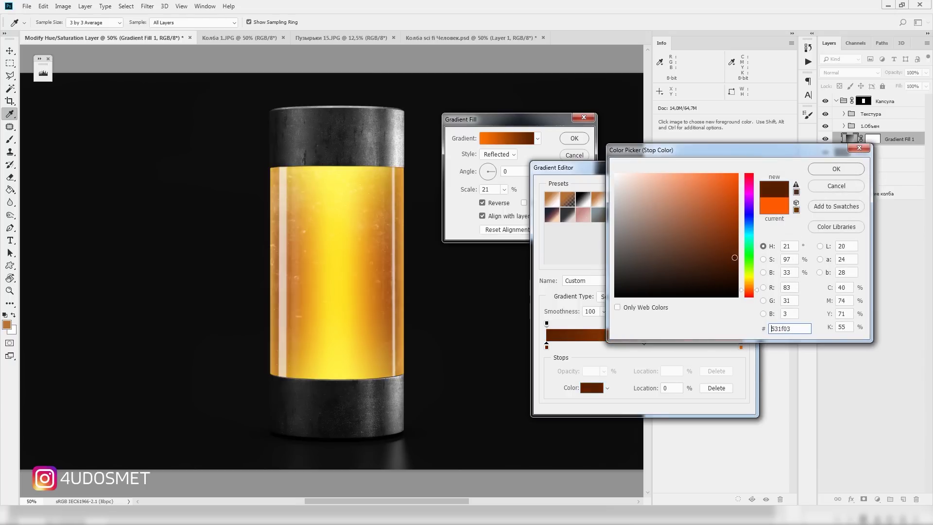
{"action": "left_click", "coordinate": [836, 168]}
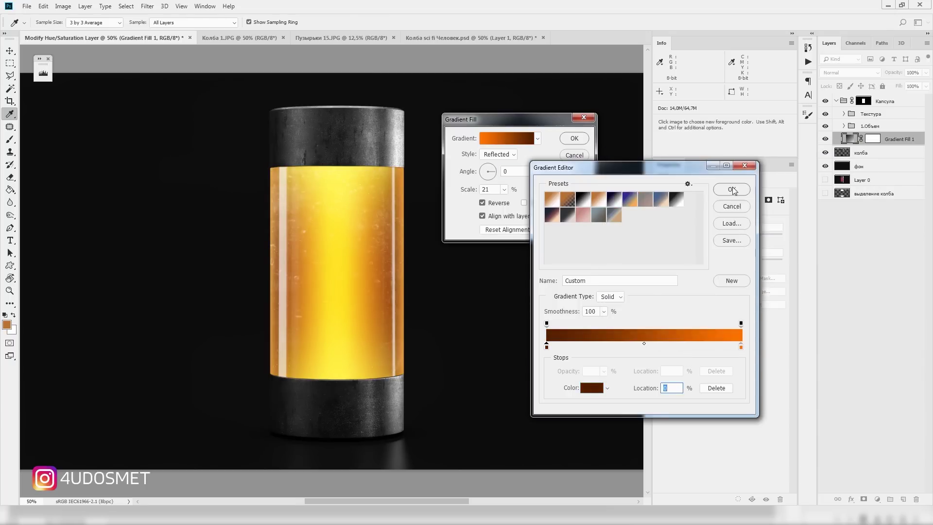
{"action": "left_click", "coordinate": [730, 187]}
{"action": "key", "text": "Return"}
{"action": "left_click", "coordinate": [826, 139]}
{"action": "left_click", "coordinate": [826, 128]}
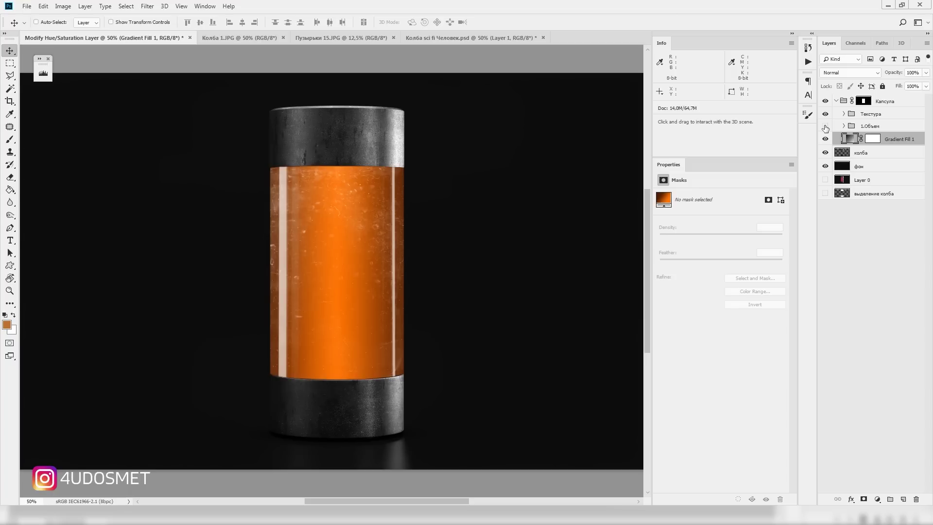
{"action": "left_click", "coordinate": [825, 127]}
Step: Blend Gradient Fill 1 in Color mode below 1.Объем and add a Solid Color fill layer
{"action": "left_click_drag", "start_coordinate": [913, 143], "coordinate": [910, 122]}
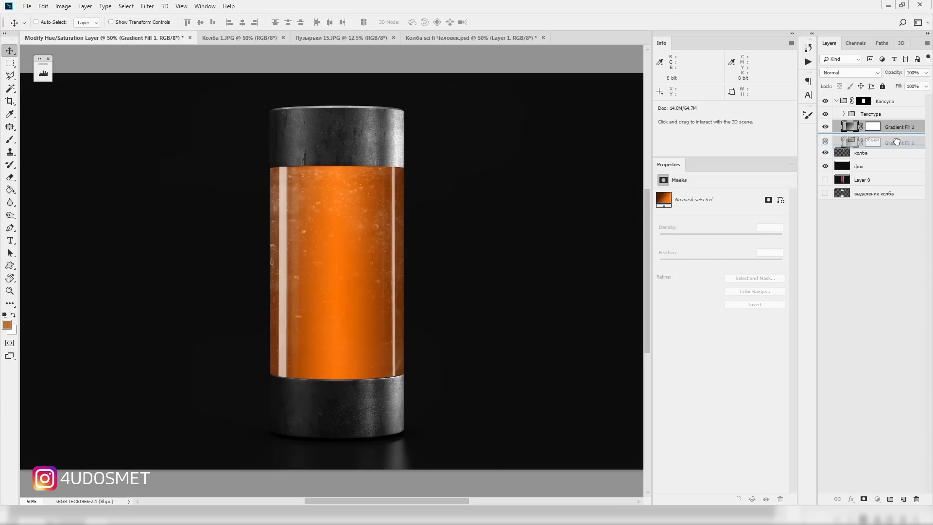
{"action": "mouse_move", "coordinate": [897, 127]}
{"action": "left_mouse_down"}
{"action": "mouse_move", "coordinate": [901, 146]}
{"action": "mouse_move", "coordinate": [903, 122]}
{"action": "mouse_move", "coordinate": [893, 144]}
{"action": "left_mouse_up"}
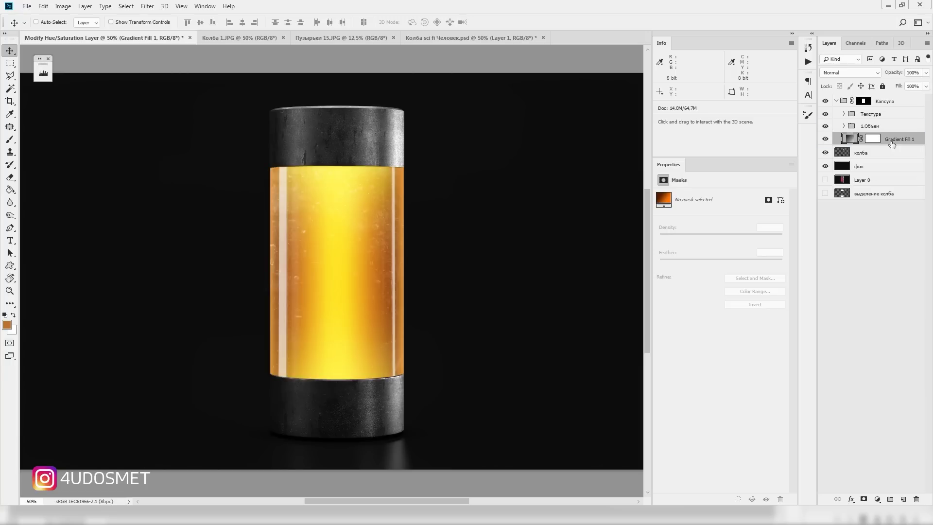
{"action": "left_click", "coordinate": [864, 73]}
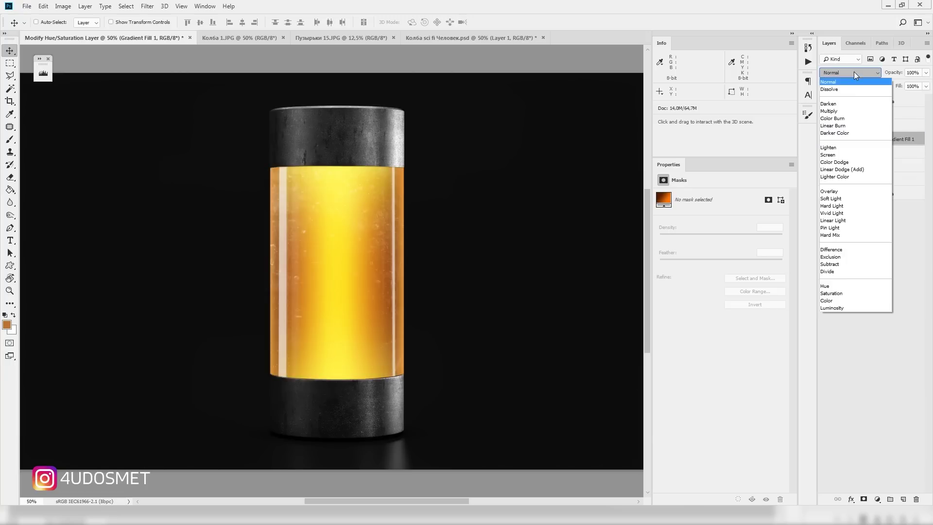
{"action": "left_click", "coordinate": [841, 301]}
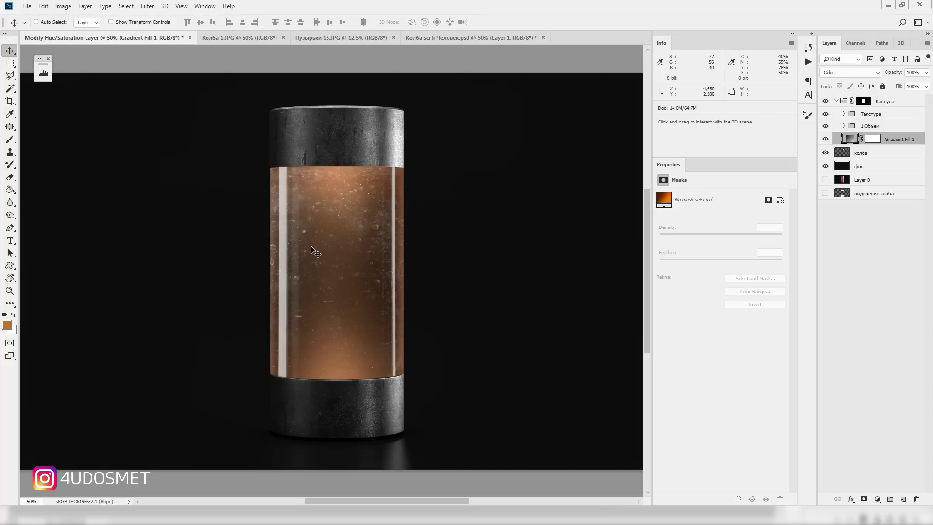
{"action": "scroll", "coordinate": [319, 252], "scroll_direction": "up", "scroll_amount": 1}
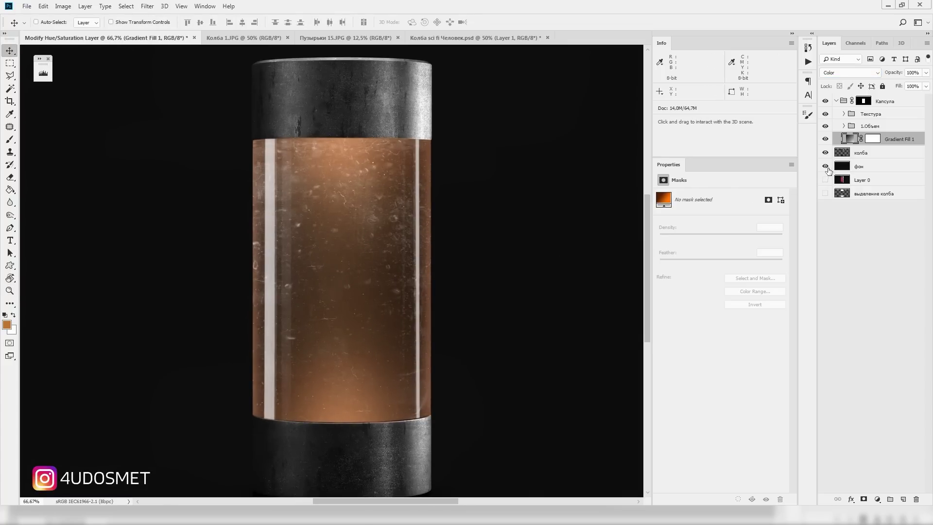
{"action": "left_click", "coordinate": [826, 166], "text": "alt"}
{"action": "left_click", "coordinate": [877, 499]}
{"action": "left_click", "coordinate": [882, 329]}
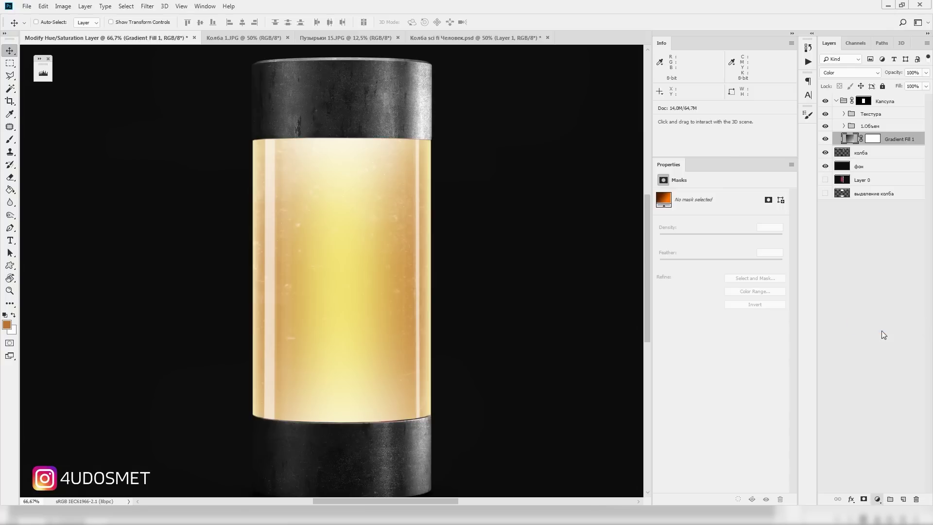
Step: Make the colour fill red, move it below Gradient Fill 1, and set 64% opacity
{"action": "left_click_drag", "start_coordinate": [754, 191], "coordinate": [749, 174]}
{"action": "left_click_drag", "start_coordinate": [709, 206], "coordinate": [738, 174]}
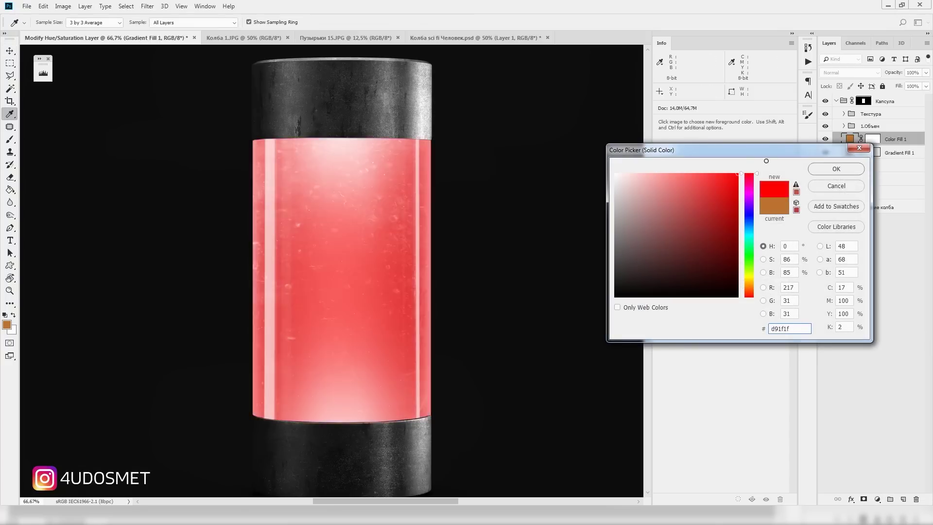
{"action": "left_click", "coordinate": [836, 169]}
{"action": "left_click_drag", "start_coordinate": [853, 140], "coordinate": [856, 161]}
{"action": "mouse_move", "coordinate": [898, 79]}
{"action": "left_mouse_down"}
{"action": "mouse_move", "coordinate": [870, 79]}
{"action": "mouse_move", "coordinate": [908, 75]}
{"action": "left_mouse_up"}
{"action": "key", "text": "z"}
{"action": "key", "text": "ctrl+minus"}
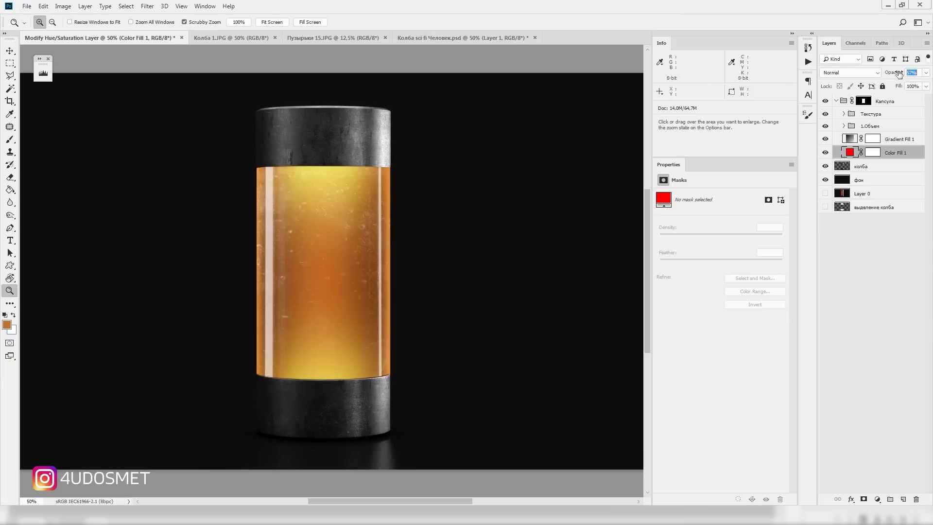
Step: Expand the 1.Объем group to inspect its свет curves layers, then collapse it
{"action": "left_click", "coordinate": [845, 126]}
{"action": "left_click", "coordinate": [880, 141]}
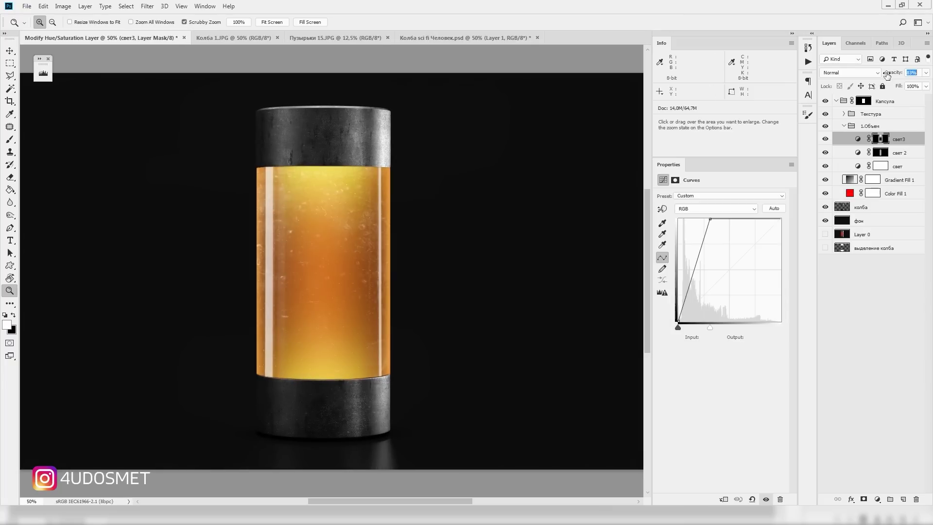
{"action": "left_click", "coordinate": [825, 153]}
{"action": "left_click", "coordinate": [826, 153]}
{"action": "left_click", "coordinate": [899, 166]}
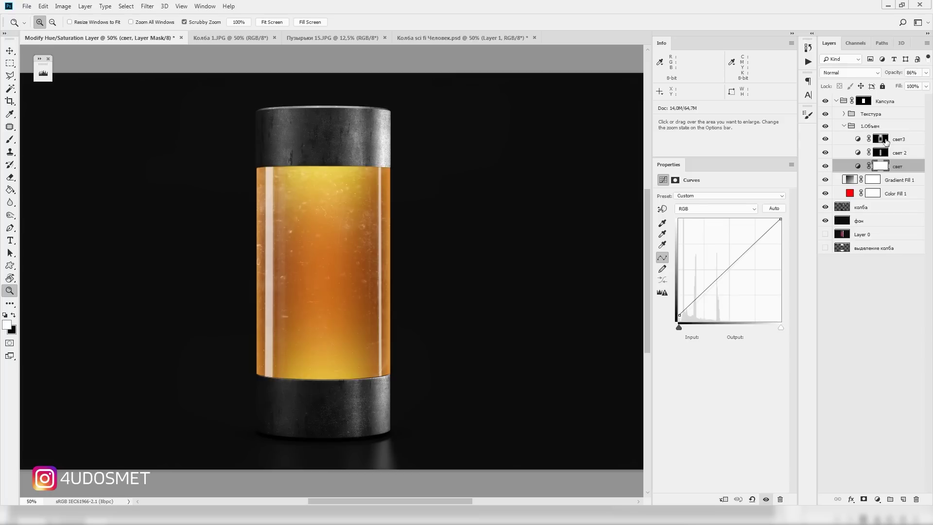
{"action": "left_click", "coordinate": [845, 126]}
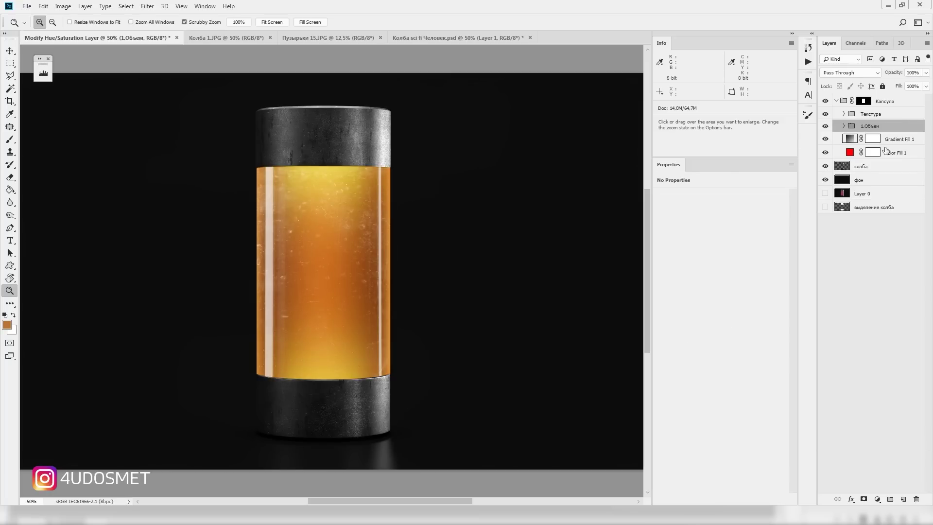
Step: Rename Gradient Fill 1 to цвет and Color Fill 1 to усилитель, then compare the effect
{"action": "left_click", "coordinate": [893, 145]}
{"action": "double_click", "coordinate": [894, 143]}
{"action": "type", "text": "цвет"}
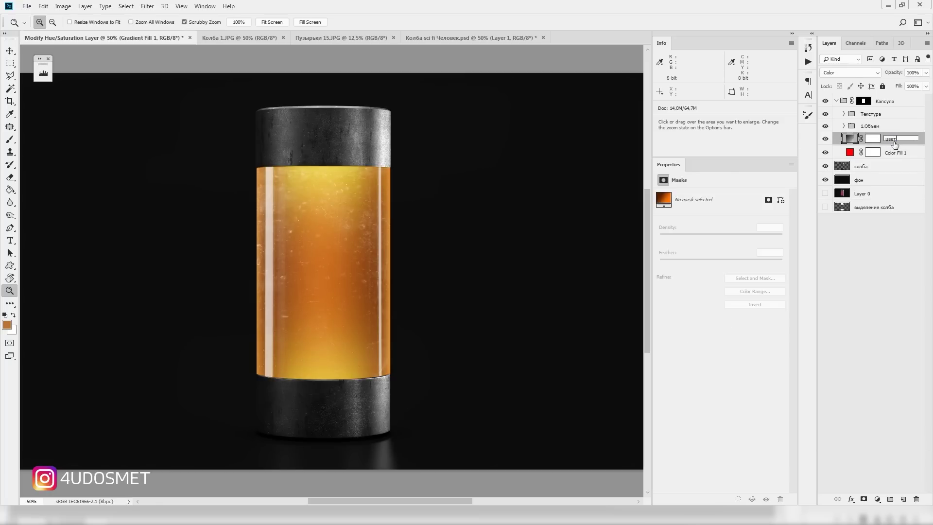
{"action": "key", "text": "Return"}
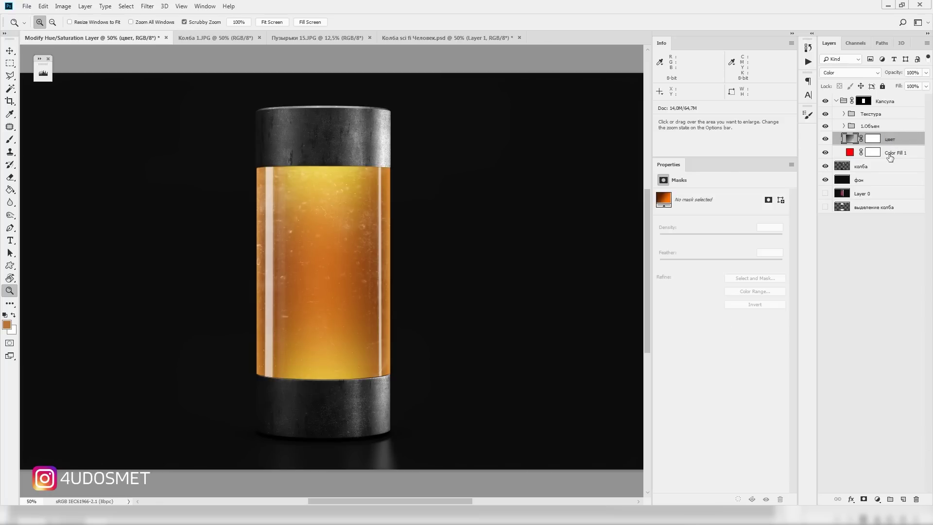
{"action": "double_click", "coordinate": [894, 153]}
{"action": "type", "text": "усилитель"}
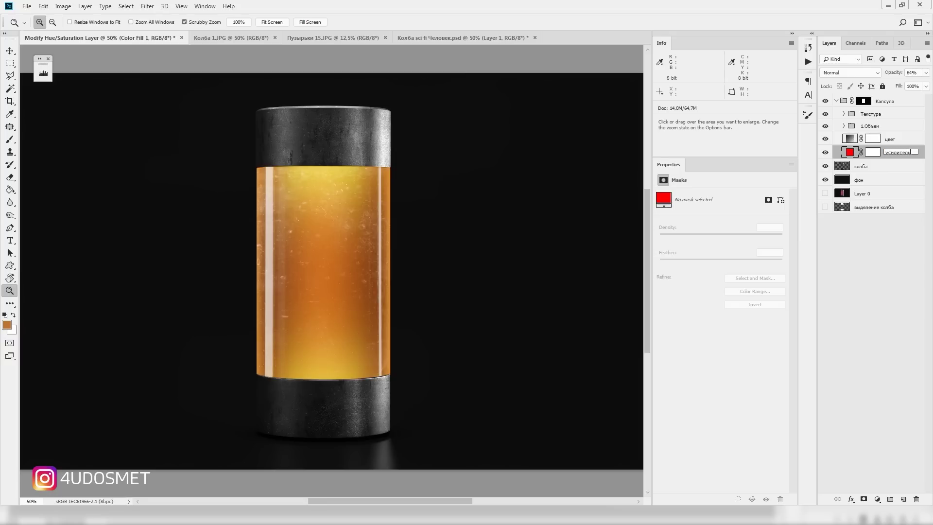
{"action": "key", "text": "Return"}
{"action": "left_click", "coordinate": [826, 152]}
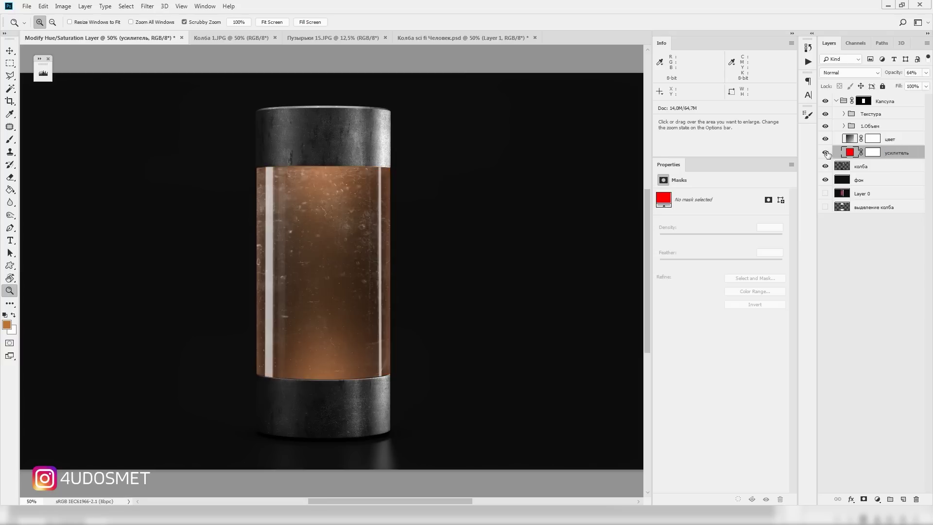
{"action": "left_click", "coordinate": [896, 140]}
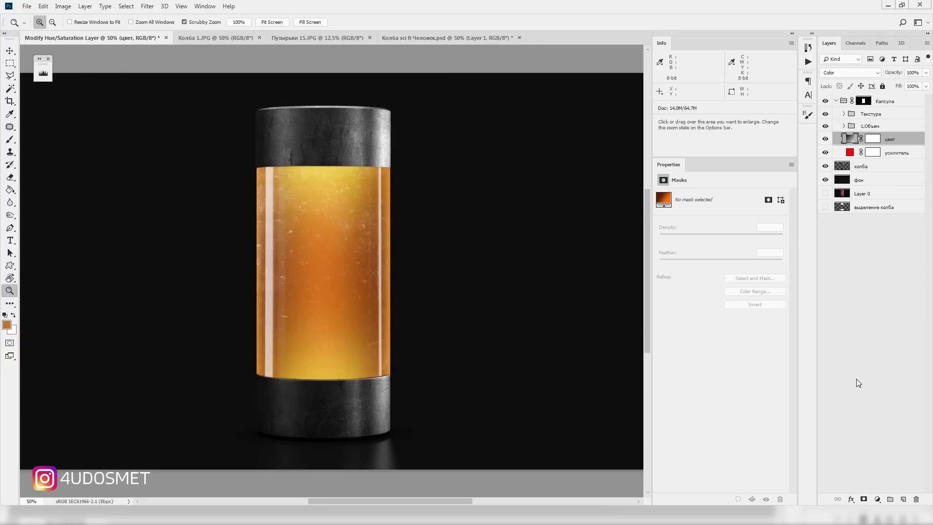
Step: Add a Hue-blended Hue/Saturation layer clipped to цвет, with Hue -5 and Saturation +3
{"action": "left_click", "coordinate": [876, 500]}
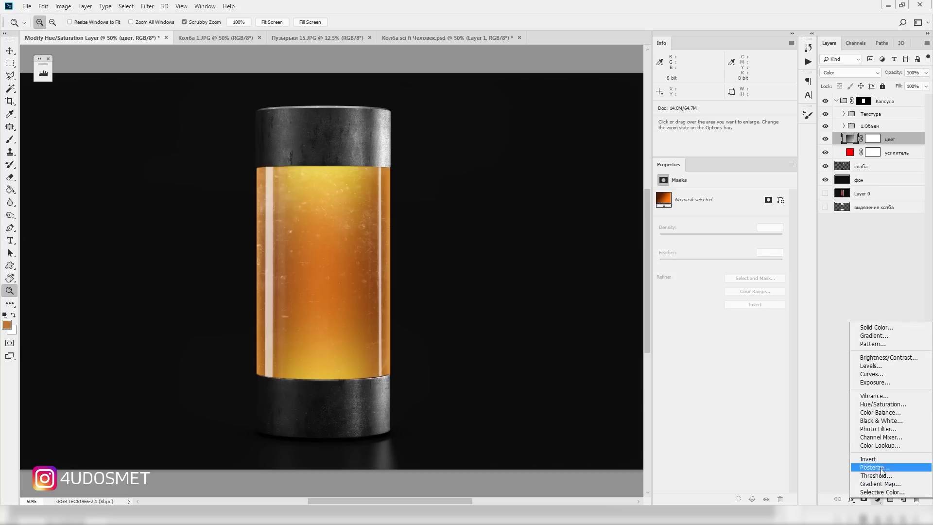
{"action": "left_click", "coordinate": [886, 406]}
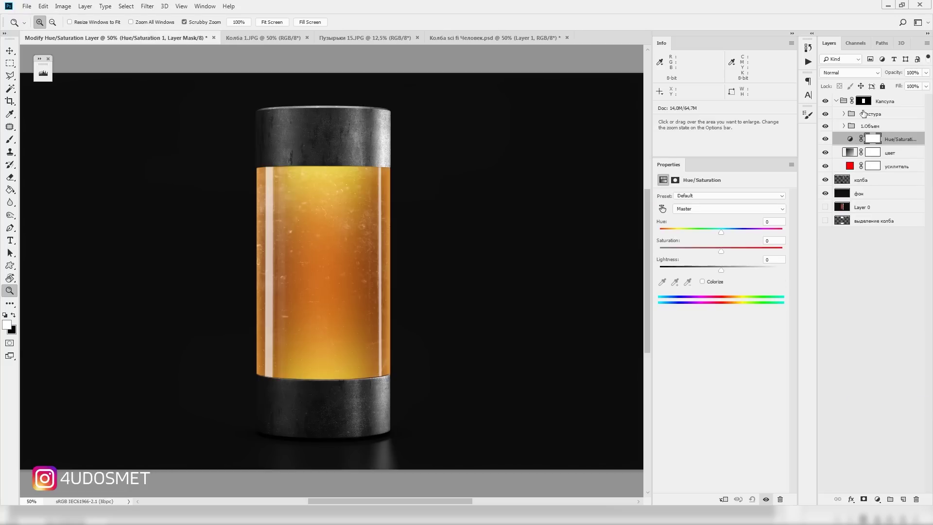
{"action": "left_click", "coordinate": [869, 73]}
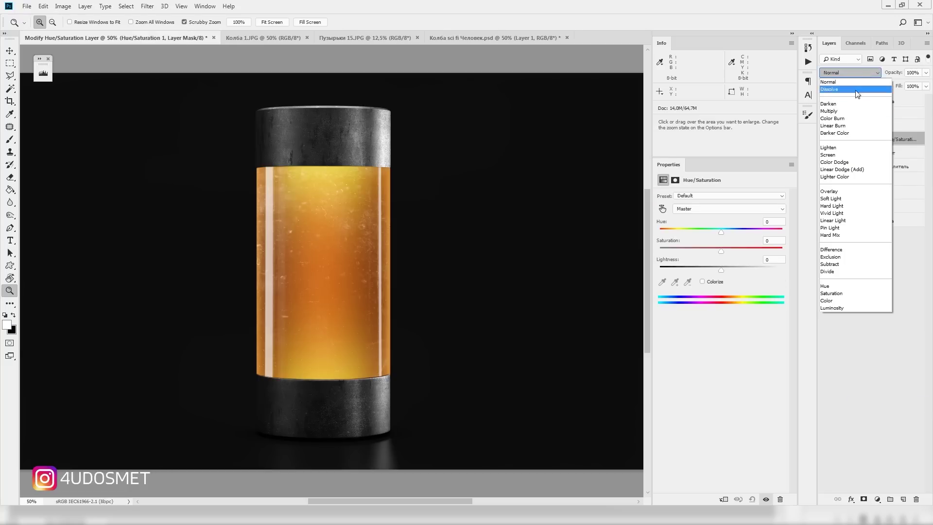
{"action": "left_click", "coordinate": [831, 288]}
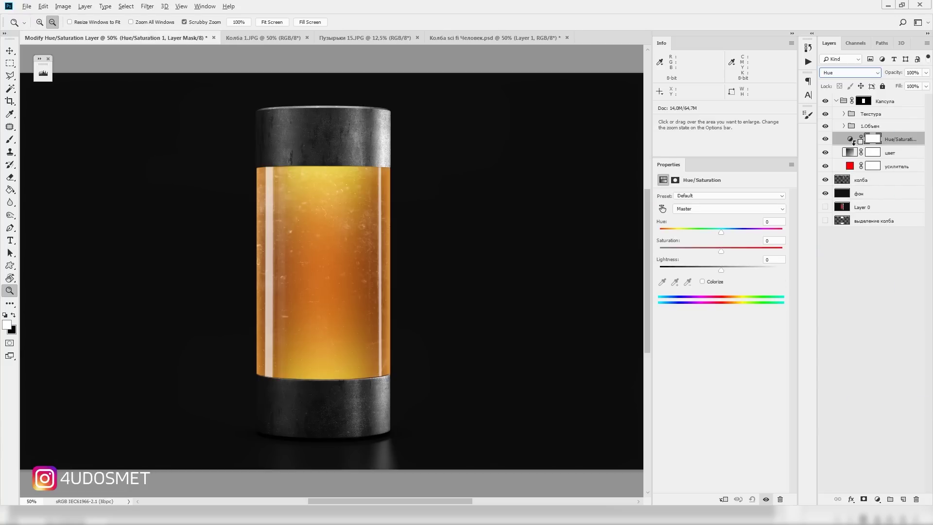
{"action": "left_click_drag", "start_coordinate": [854, 142], "coordinate": [848, 144]}
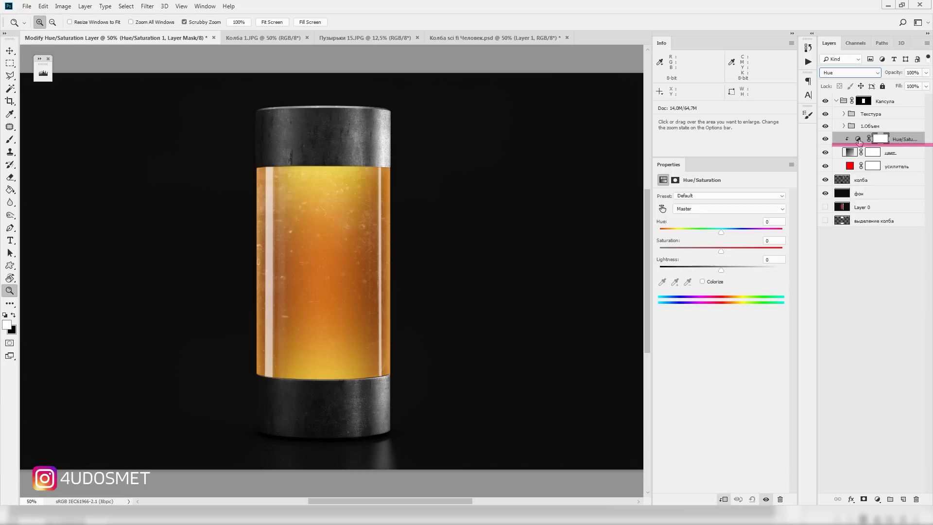
{"action": "left_click", "coordinate": [858, 139]}
{"action": "mouse_move", "coordinate": [721, 233]}
{"action": "left_mouse_down"}
{"action": "mouse_move", "coordinate": [763, 233]}
{"action": "mouse_move", "coordinate": [717, 233]}
{"action": "left_mouse_up"}
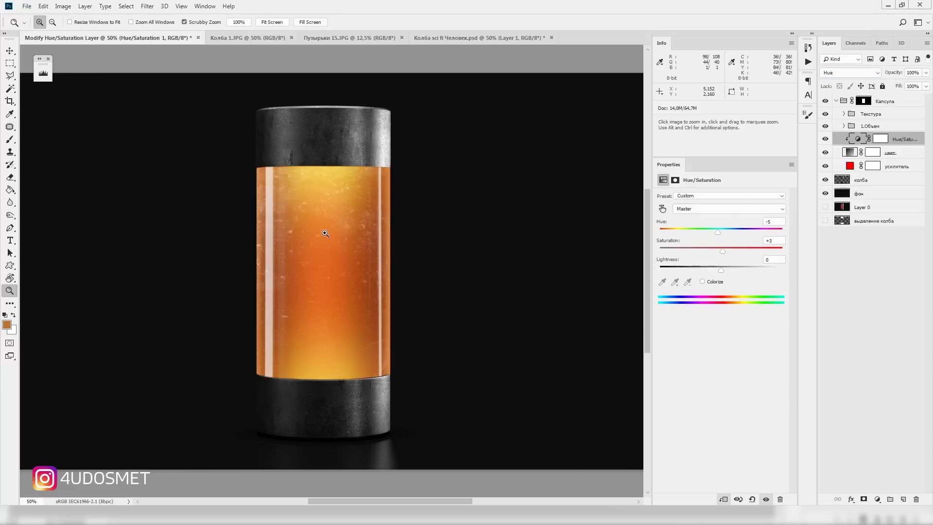
Step: Group the adjustment with the colour layers and name the groups 3. Цвет and 2.Текстура
{"action": "key", "text": "ctrl+g"}
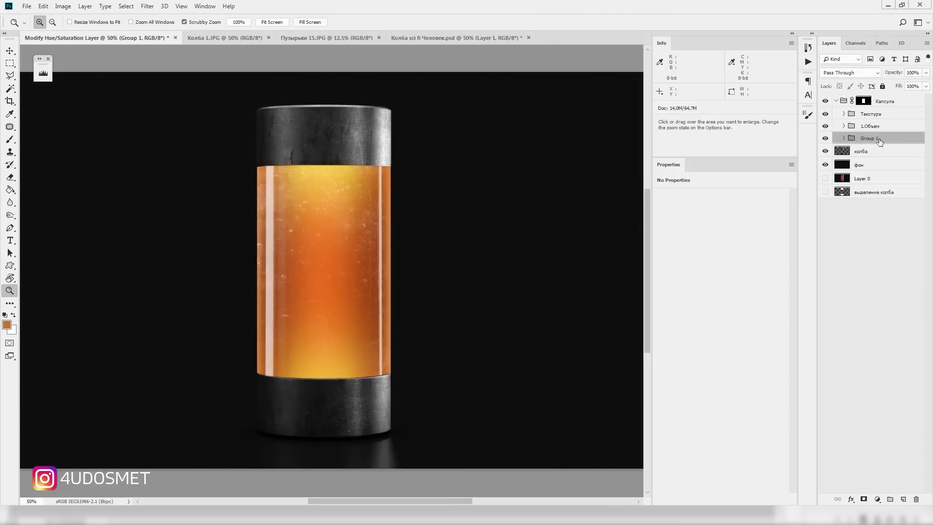
{"action": "left_click", "coordinate": [864, 116]}
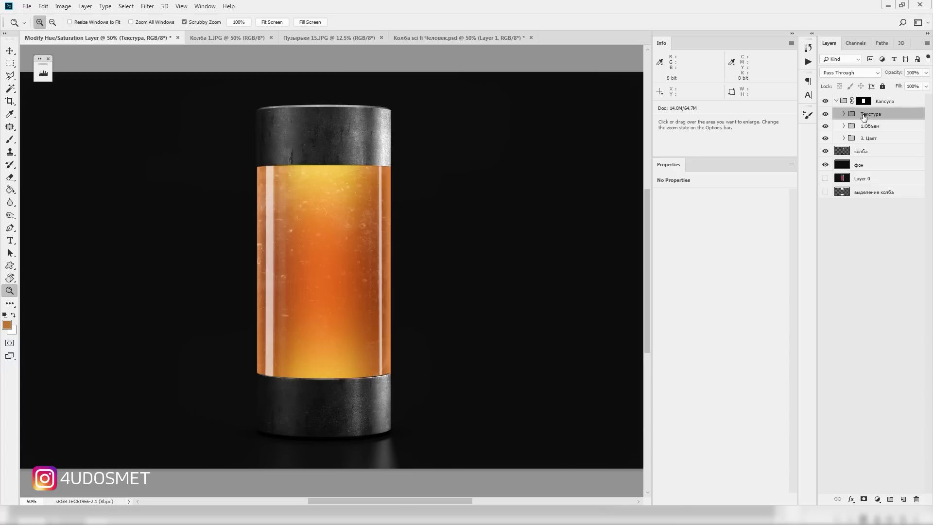
{"action": "type", "text": "2."}
{"action": "left_click", "coordinate": [873, 124]}
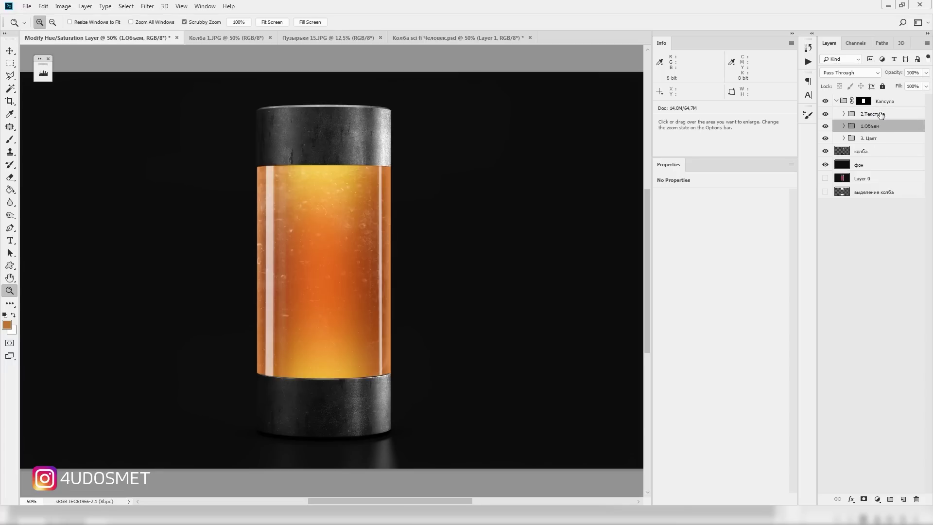
{"action": "left_click", "coordinate": [881, 115]}
Step: Drag the woman's Layer 1 from Колба sci fi Человек into the capsule document
{"action": "key", "text": "v"}
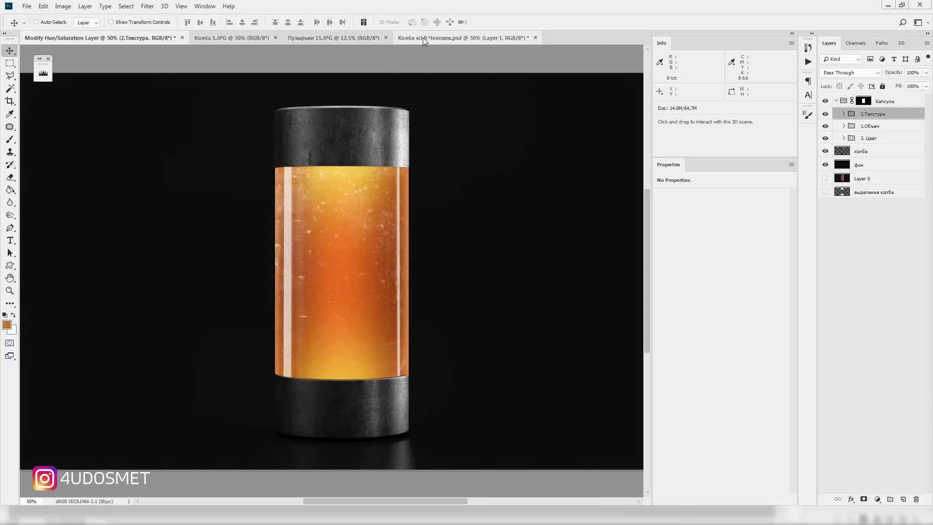
{"action": "left_click", "coordinate": [422, 39]}
{"action": "scroll", "coordinate": [373, 145], "scroll_direction": "down", "scroll_amount": 5}
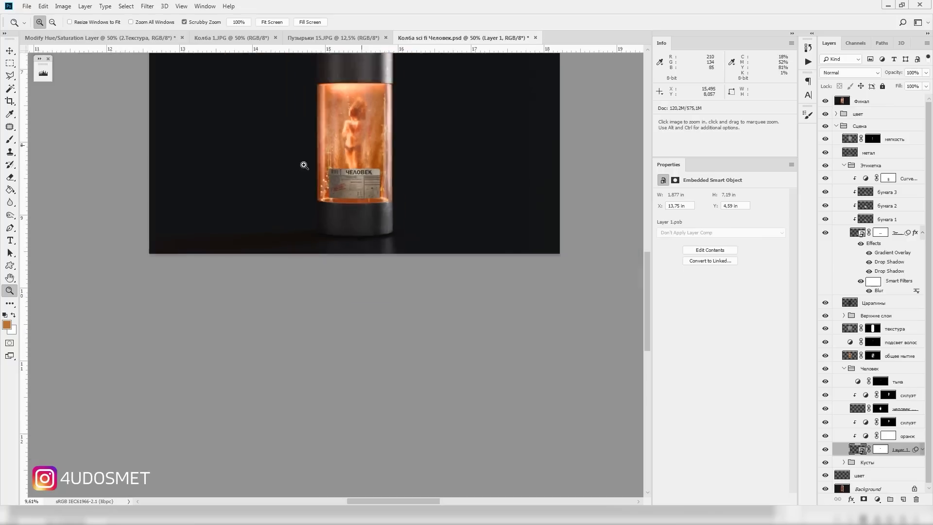
{"action": "scroll", "coordinate": [153, 100], "scroll_direction": "up", "scroll_amount": 2}
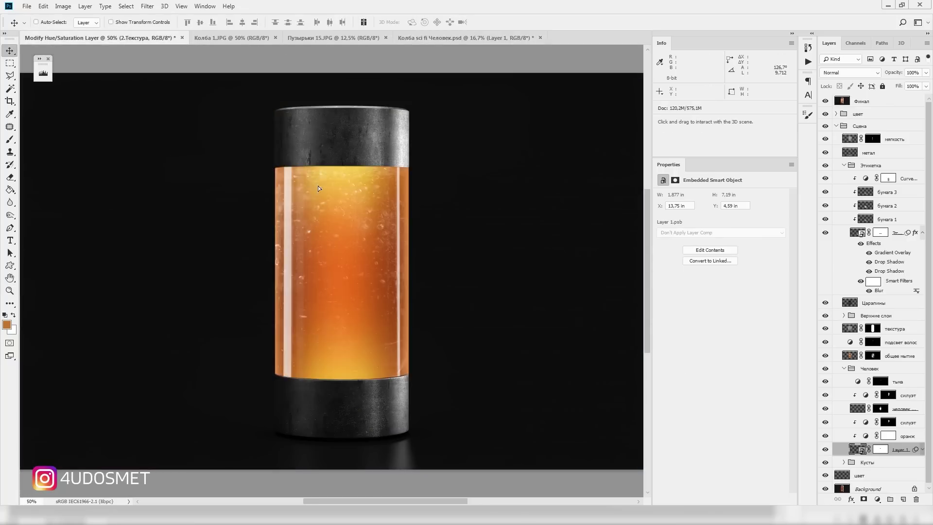
{"action": "left_click_drag", "start_coordinate": [153, 100], "coordinate": [331, 272]}
Step: Commit the placed woman and move her Содержимое group above 1.Объем
{"action": "key", "text": "ctrl+t"}
{"action": "key", "text": "Return"}
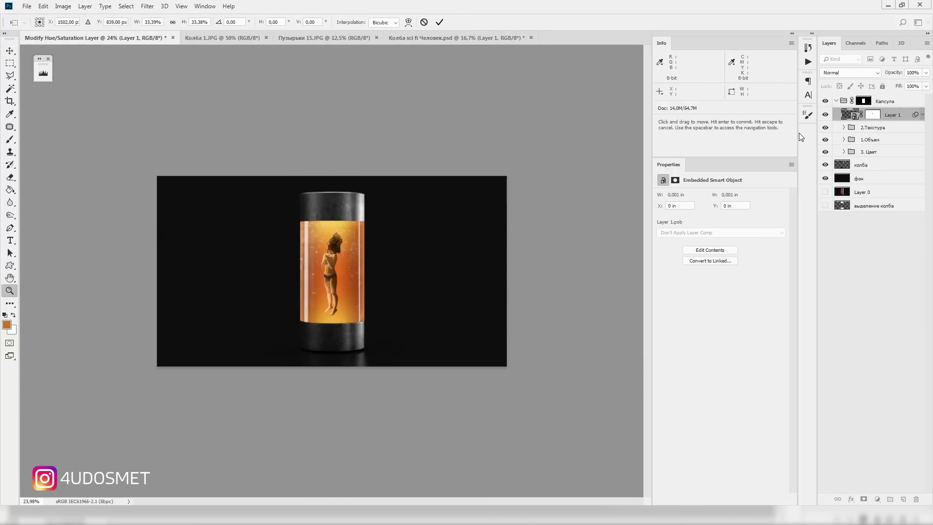
{"action": "key", "text": "z"}
{"action": "key", "text": "ctrl+plus"}
{"action": "key", "text": "ctrl+plus"}
{"action": "key", "text": "ctrl+plus"}
{"action": "key", "text": "v"}
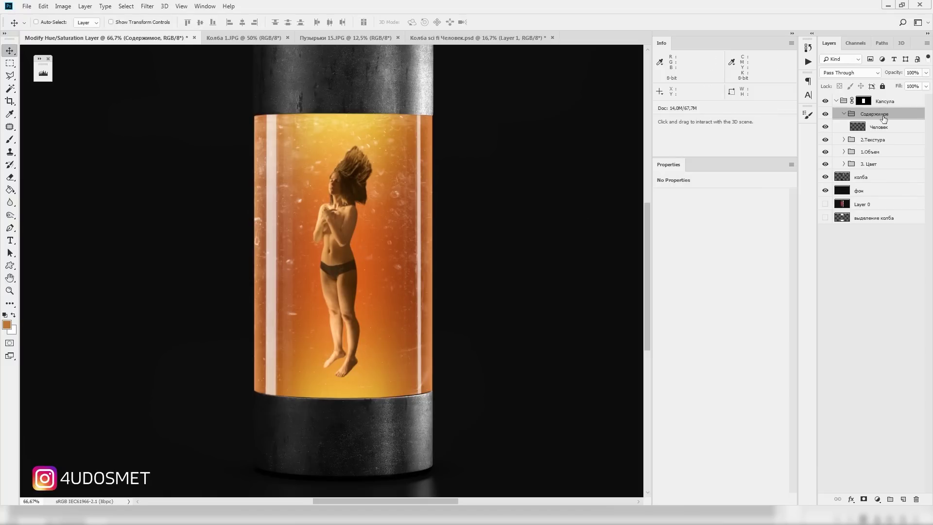
{"action": "left_click_drag", "start_coordinate": [863, 116], "coordinate": [872, 170]}
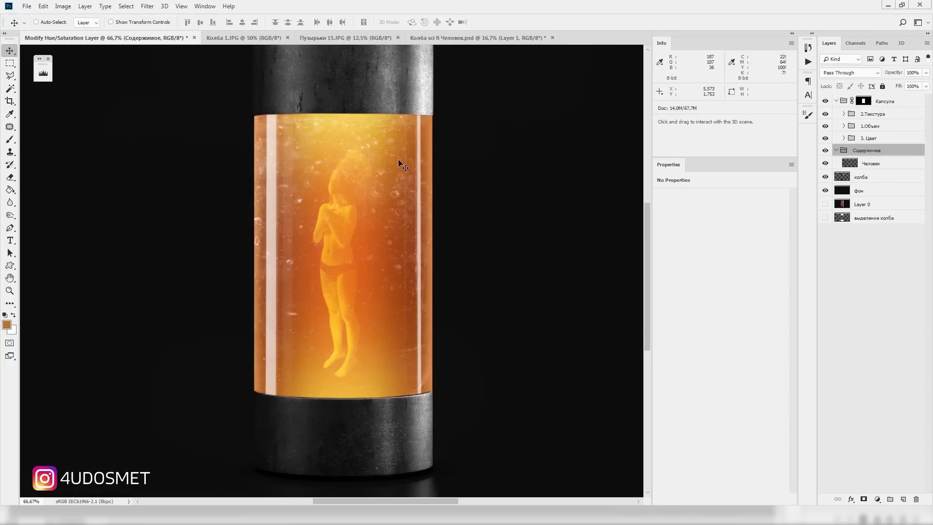
{"action": "left_click_drag", "start_coordinate": [865, 151], "coordinate": [870, 132]}
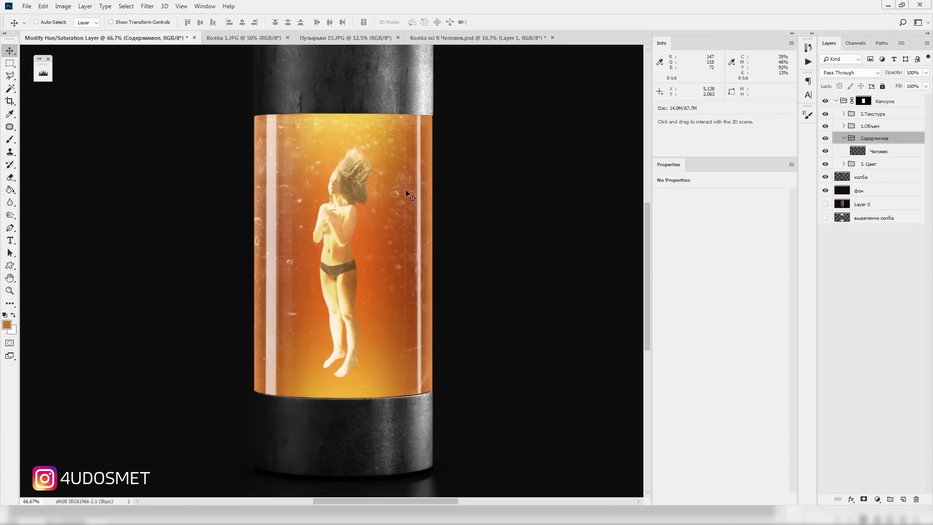
{"action": "left_click_drag", "start_coordinate": [872, 141], "coordinate": [870, 121]}
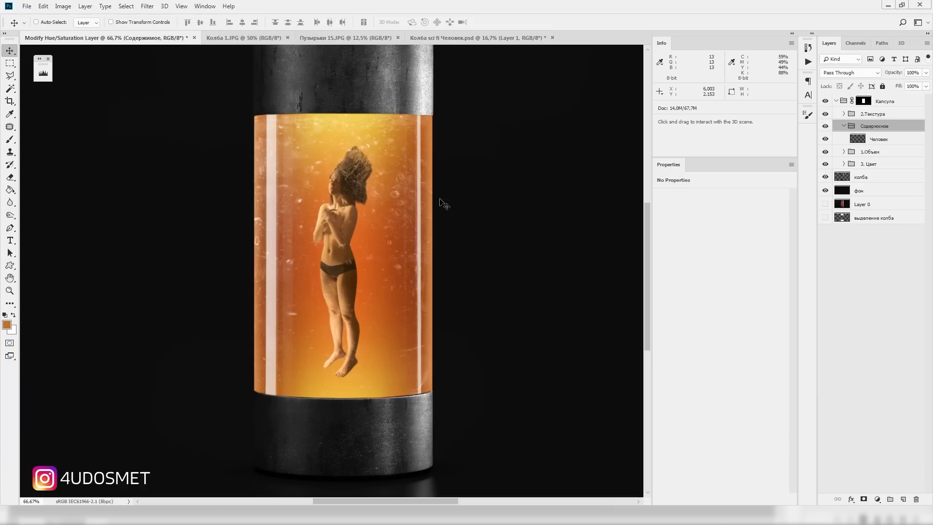
Step: Position the Человек figure centred inside the capsule's liquid
{"action": "key", "text": "z"}
{"action": "mouse_move", "coordinate": [440, 199]}
{"action": "left_mouse_down"}
{"action": "mouse_move", "coordinate": [369, 243]}
{"action": "mouse_move", "coordinate": [382, 225]}
{"action": "mouse_move", "coordinate": [293, 215]}
{"action": "mouse_move", "coordinate": [383, 232]}
{"action": "left_mouse_up"}
{"action": "key", "text": "v"}
{"action": "key", "text": "z"}
{"action": "mouse_move", "coordinate": [438, 222]}
{"action": "left_mouse_down"}
{"action": "mouse_move", "coordinate": [410, 223]}
{"action": "mouse_move", "coordinate": [403, 236]}
{"action": "left_mouse_up"}
{"action": "left_click", "coordinate": [548, 204]}
Step: Add a new layer named тон above Человек with a large soft brush at 20% opacity
{"action": "key", "text": "v"}
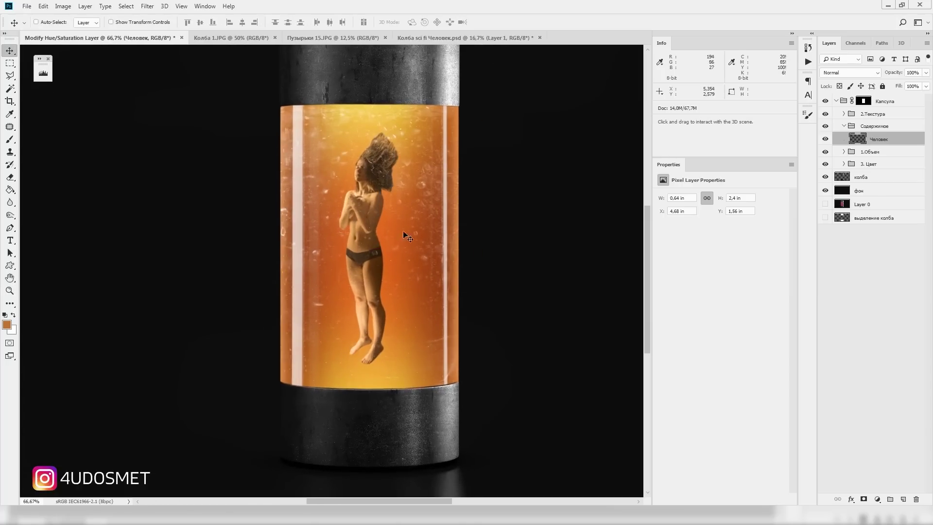
{"action": "key", "text": "b"}
{"action": "left_click", "coordinate": [902, 500]}
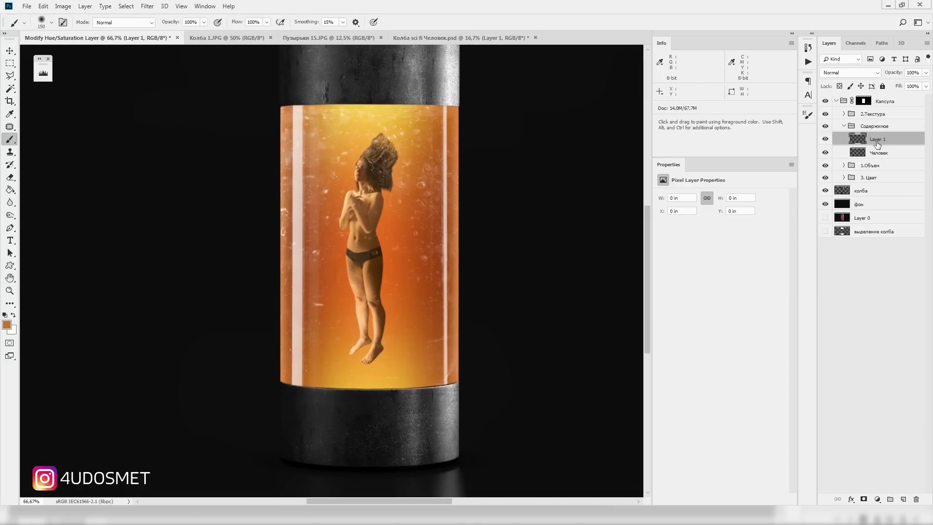
{"action": "type", "text": "тон"}
{"action": "key", "text": "Return"}
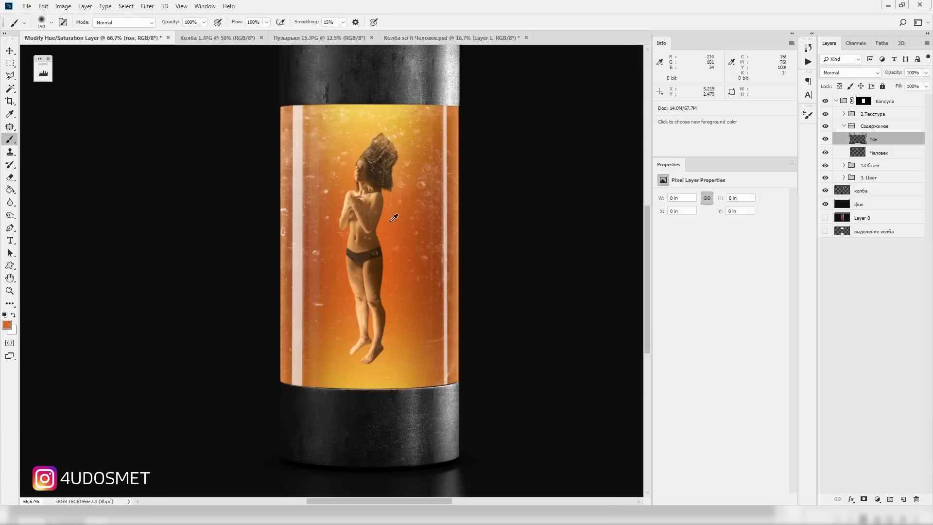
{"action": "left_click_drag", "start_coordinate": [400, 233], "coordinate": [447, 235]}
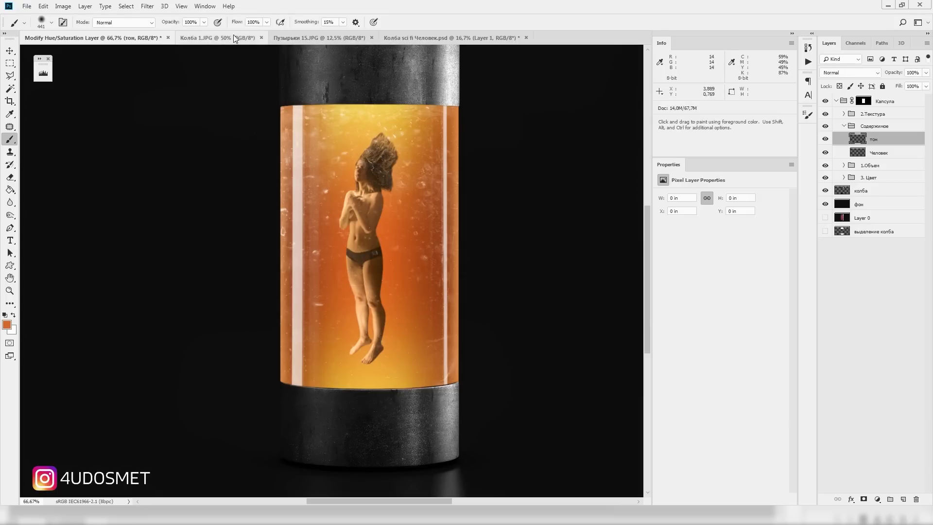
{"action": "key", "text": "2"}
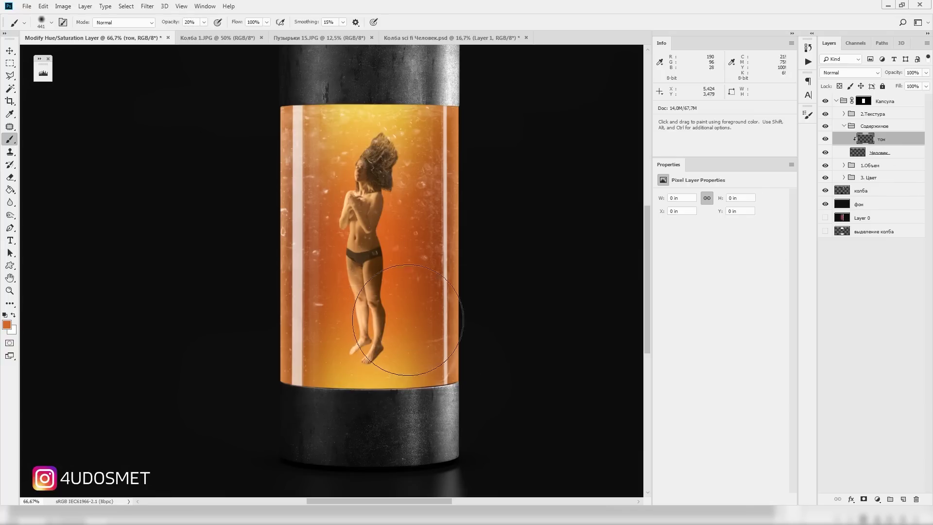
Step: Paint orange tones sampled from the liquid over the woman's waist and hair
{"action": "left_click_drag", "start_coordinate": [379, 316], "coordinate": [407, 236]}
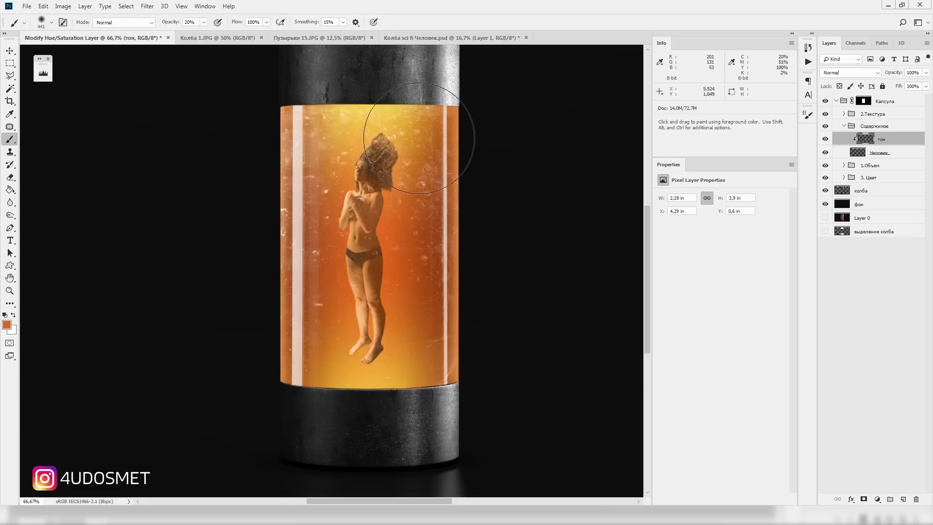
{"action": "left_click", "coordinate": [379, 126], "text": "alt"}
{"action": "left_click_drag", "start_coordinate": [350, 141], "coordinate": [411, 167]}
{"action": "left_click", "coordinate": [398, 270], "text": "alt"}
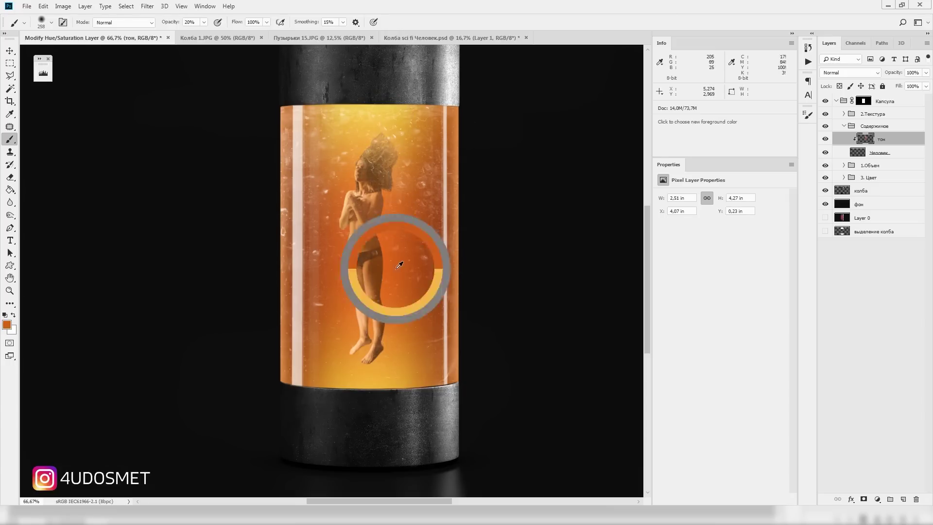
{"action": "left_click_drag", "start_coordinate": [331, 175], "coordinate": [337, 142]}
Step: Set the тон layer to Screen blend and brighten the hair with more tone
{"action": "key", "text": "v"}
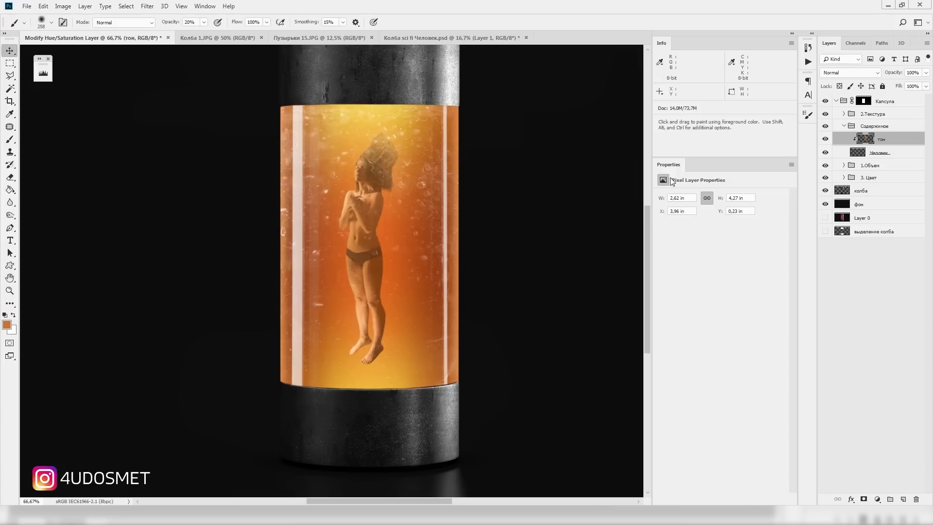
{"action": "left_click", "coordinate": [850, 73]}
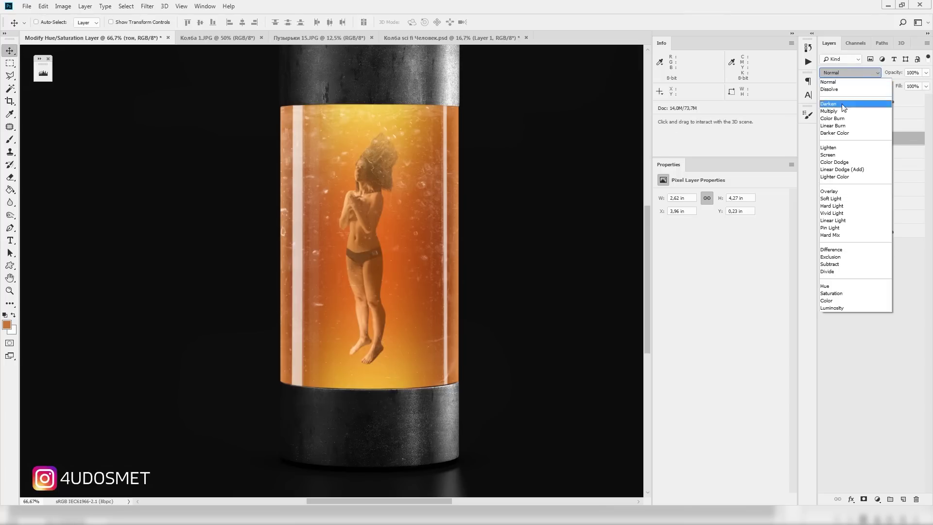
{"action": "left_click", "coordinate": [839, 146]}
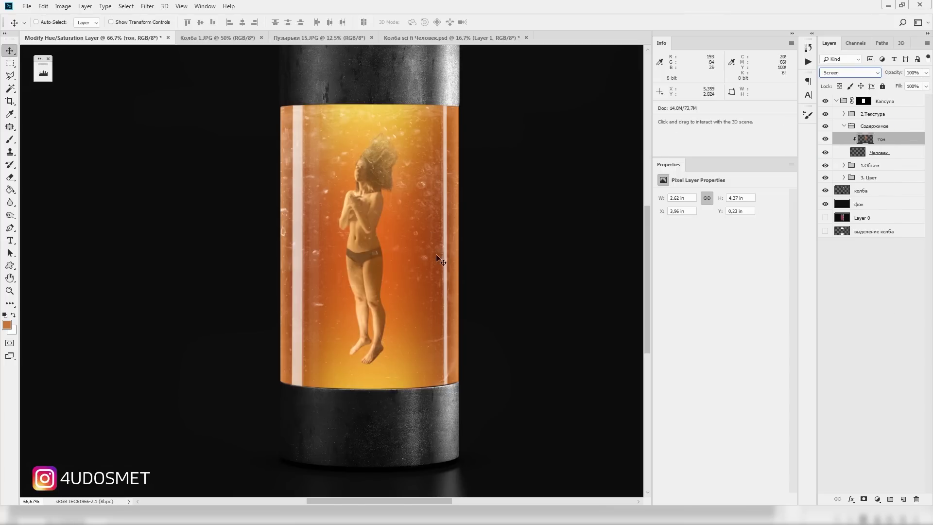
{"action": "left_click", "coordinate": [826, 140]}
{"action": "key", "text": "b"}
{"action": "key", "text": "ctrl+plus"}
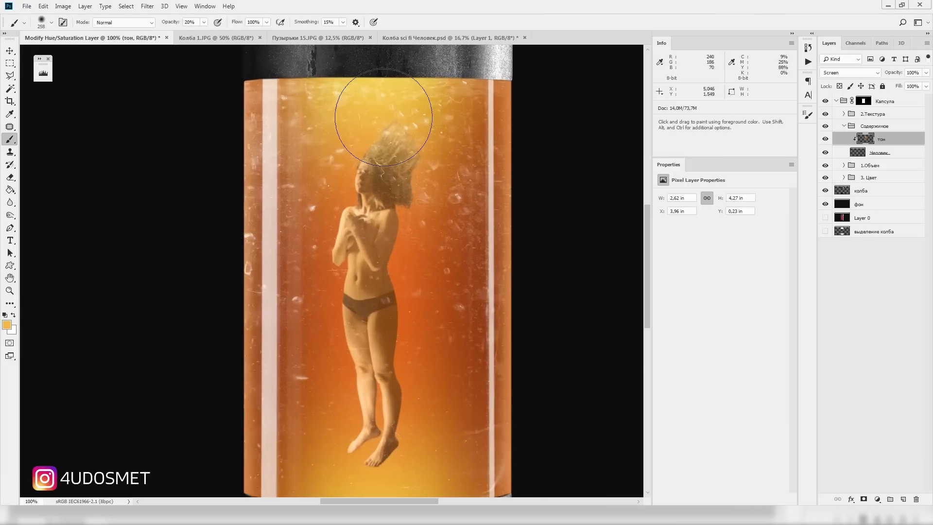
{"action": "left_click_drag", "start_coordinate": [383, 117], "coordinate": [396, 160]}
Step: Shift the woman together with her тон layer slightly within the capsule
{"action": "key", "text": "z"}
{"action": "left_click_drag", "start_coordinate": [385, 328], "coordinate": [422, 318]}
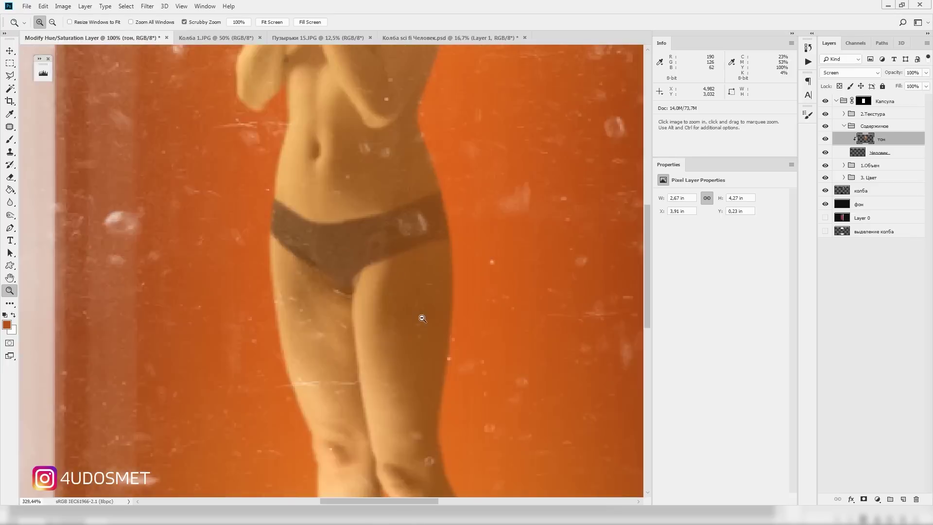
{"action": "key", "text": "ctrl+0"}
{"action": "key", "text": "ctrl+1"}
{"action": "key", "text": "v"}
{"action": "key", "text": "alt+shift+bracketleft"}
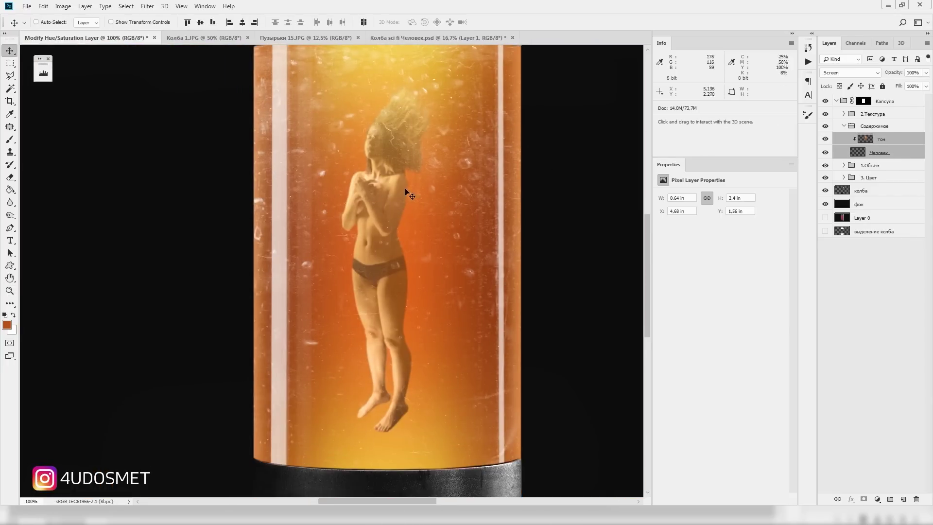
{"action": "left_click_drag", "start_coordinate": [406, 191], "coordinate": [425, 200]}
{"action": "key", "text": "z"}
{"action": "left_click", "coordinate": [425, 199], "text": "alt"}
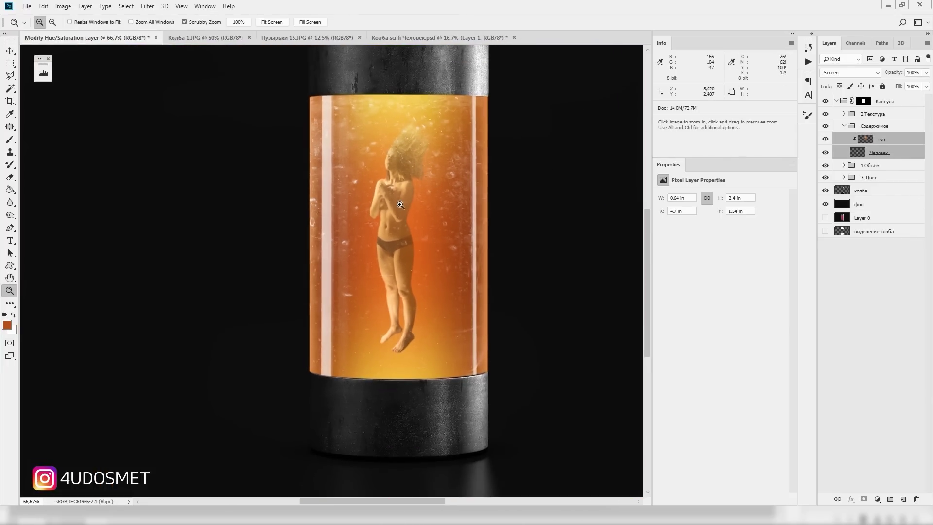
Step: Reselect the тон layer, then the Человек figure layer
{"action": "left_click", "coordinate": [400, 204]}
{"action": "key", "text": "b"}
{"action": "left_click", "coordinate": [881, 140]}
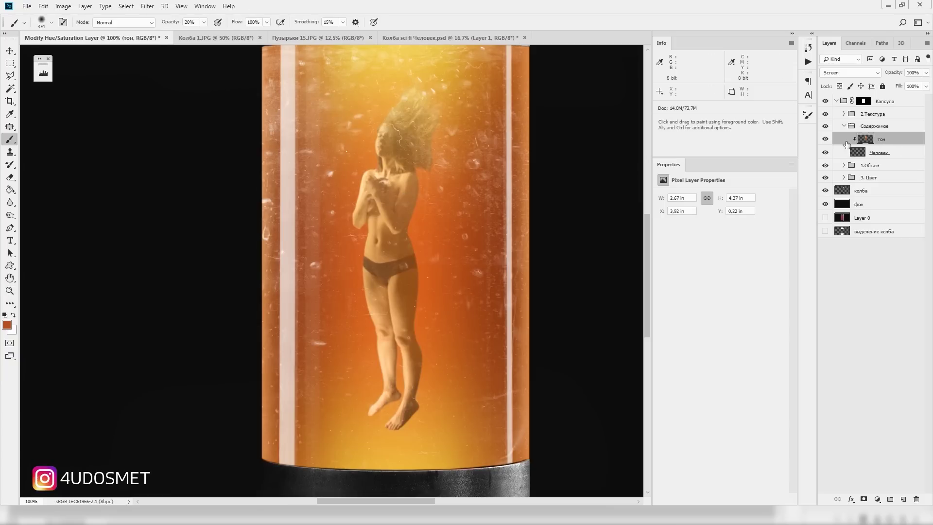
{"action": "key", "text": "v"}
{"action": "left_click", "coordinate": [887, 153]}
Step: Duplicate the Человек layer above тон and apply a Gaussian Blur to the copy
{"action": "key", "text": "ctrl+j"}
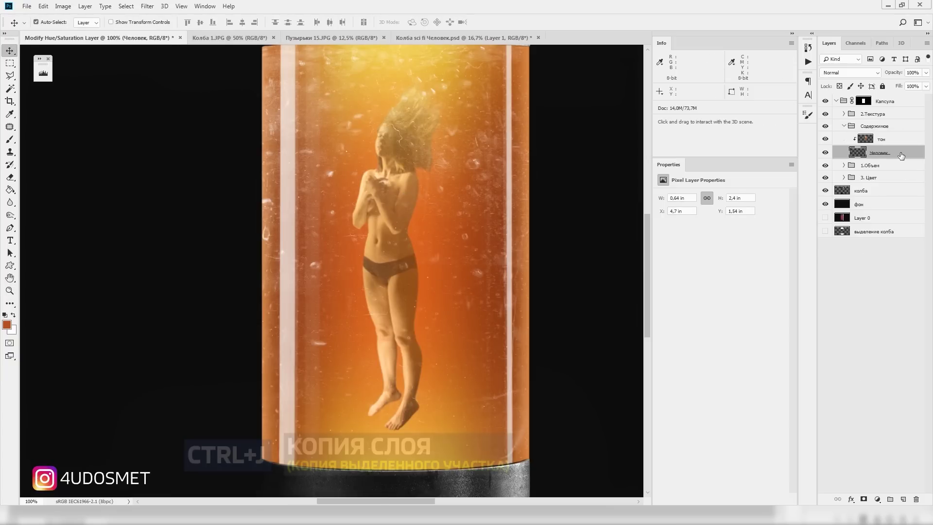
{"action": "left_click_drag", "start_coordinate": [895, 169], "coordinate": [899, 136]}
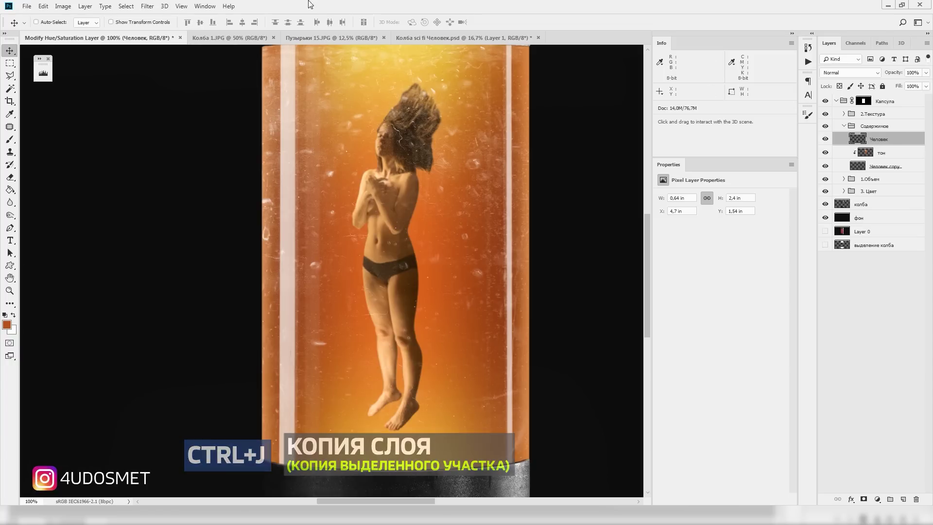
{"action": "left_click", "coordinate": [147, 6]}
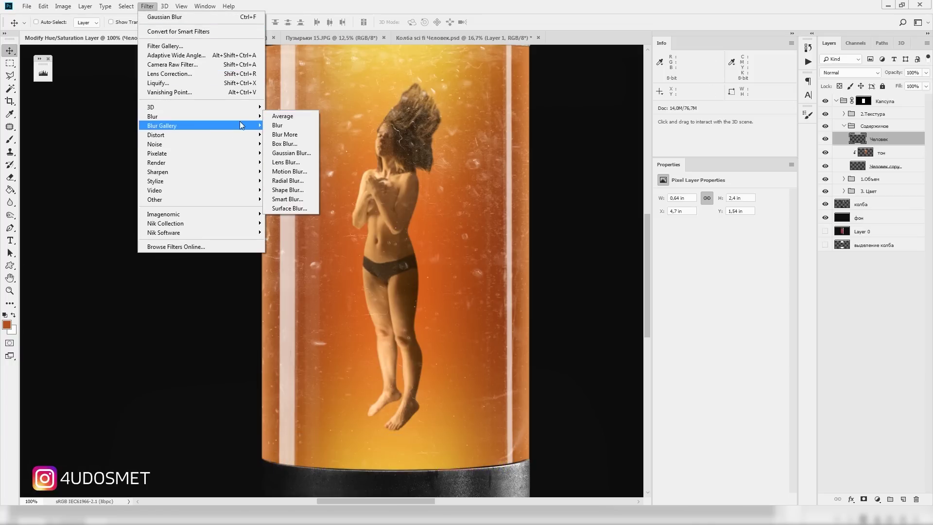
{"action": "mouse_move", "coordinate": [204, 116]}
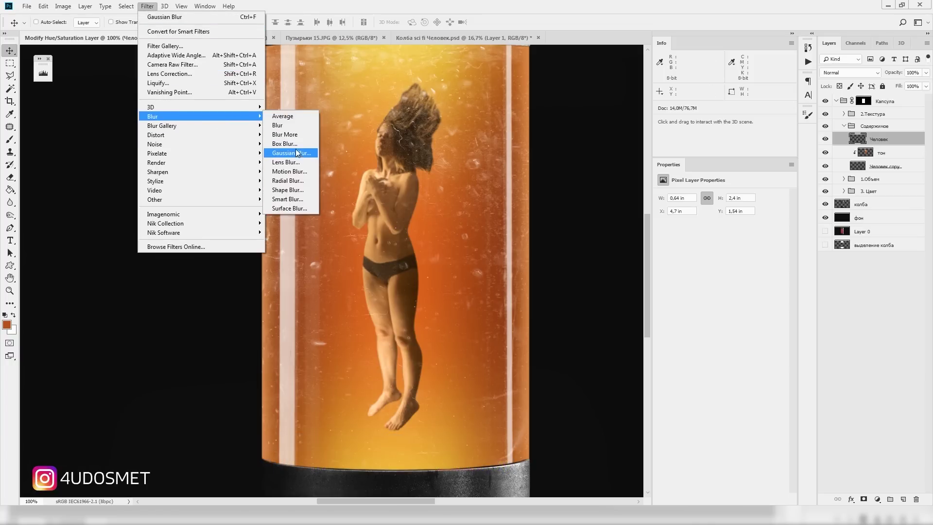
{"action": "left_click", "coordinate": [295, 153]}
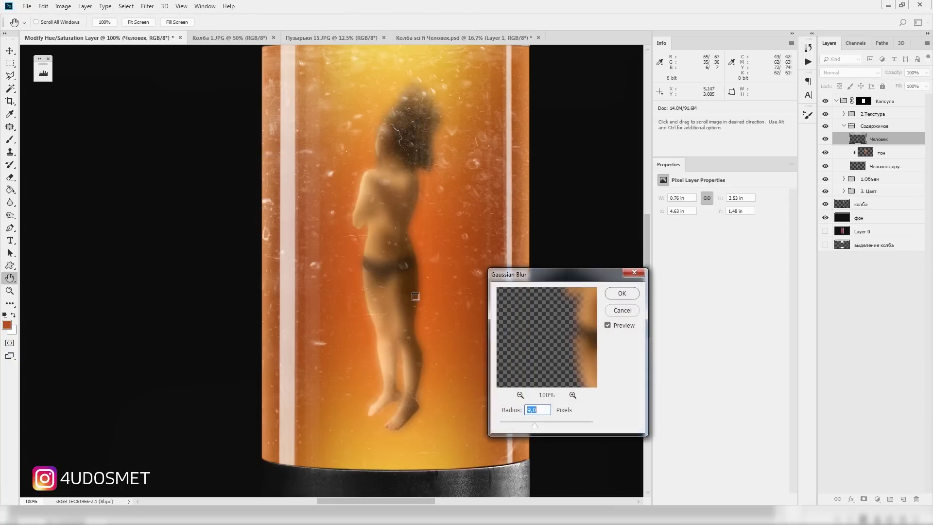
{"action": "left_click", "coordinate": [625, 293]}
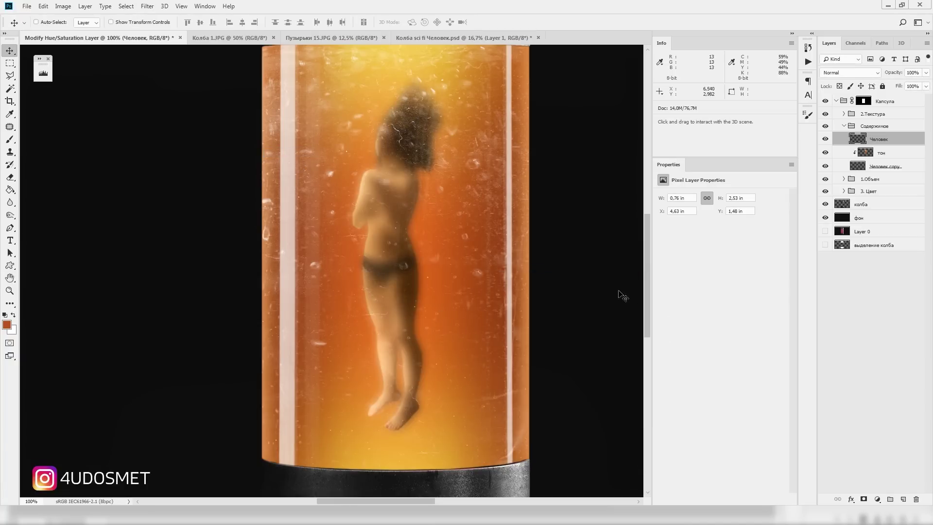
Step: Set the blurred figure copy to Soft Light blend mode and make it visible
{"action": "left_click", "coordinate": [862, 74]}
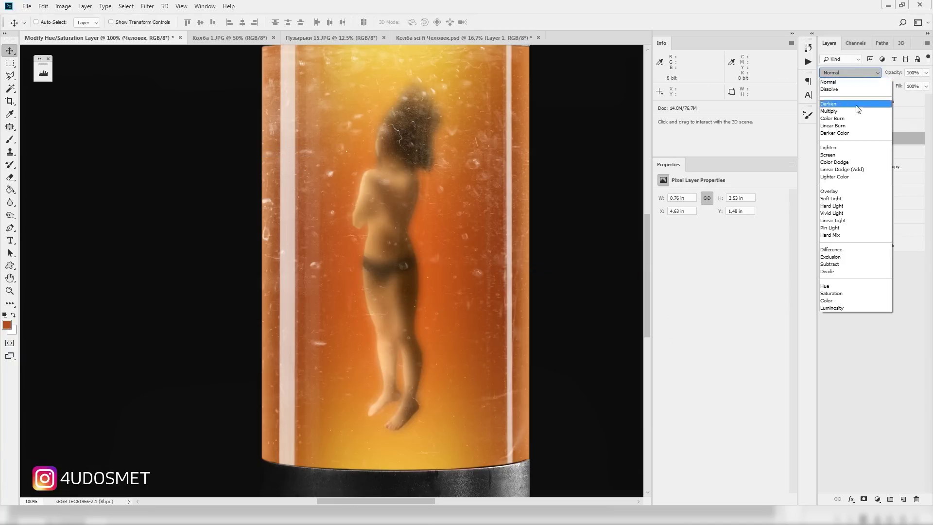
{"action": "left_click", "coordinate": [848, 199]}
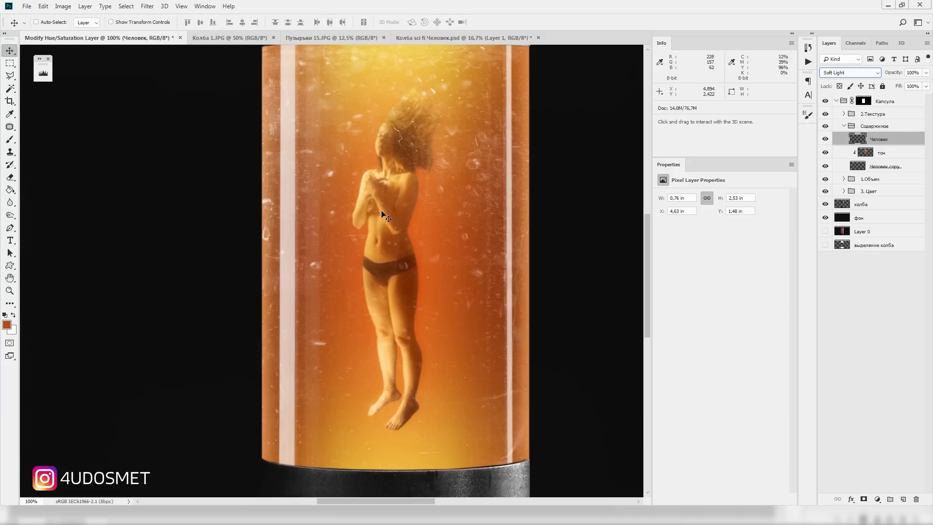
{"action": "key", "text": "z"}
{"action": "left_click", "coordinate": [421, 290]}
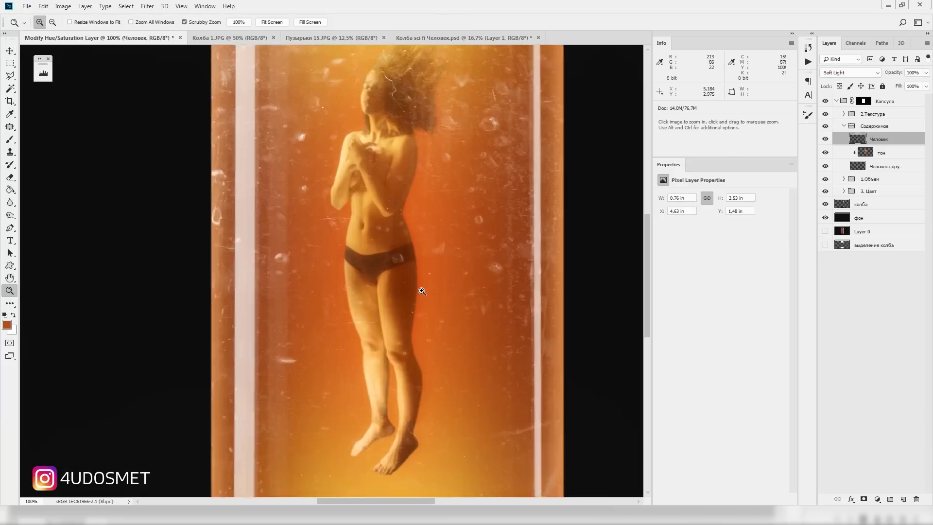
{"action": "key", "text": "ctrl+0"}
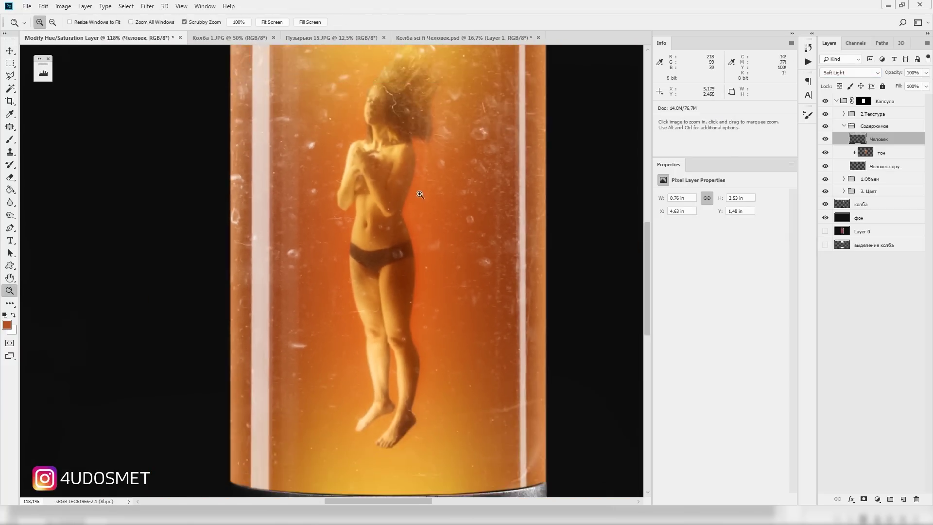
{"action": "left_click", "coordinate": [826, 139]}
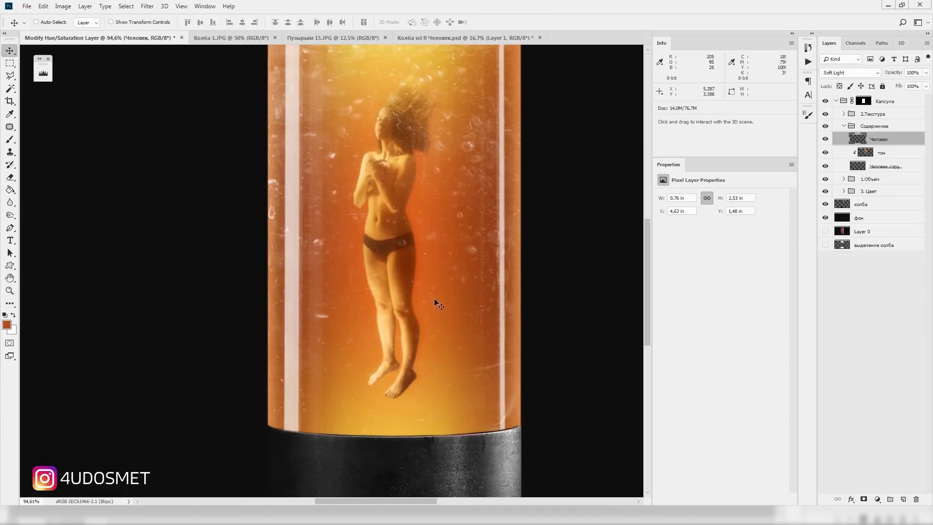
{"action": "key", "text": "ctrl+minus"}
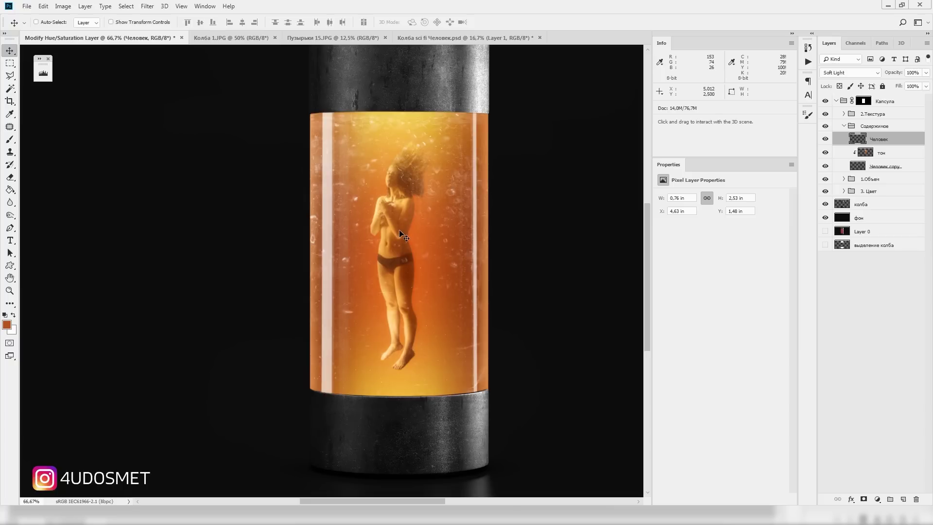
Step: Brighten the copy's midtones with Curves and set its opacity to 73%
{"action": "key", "text": "ctrl+m"}
{"action": "left_click_drag", "start_coordinate": [664, 327], "coordinate": [664, 301]}
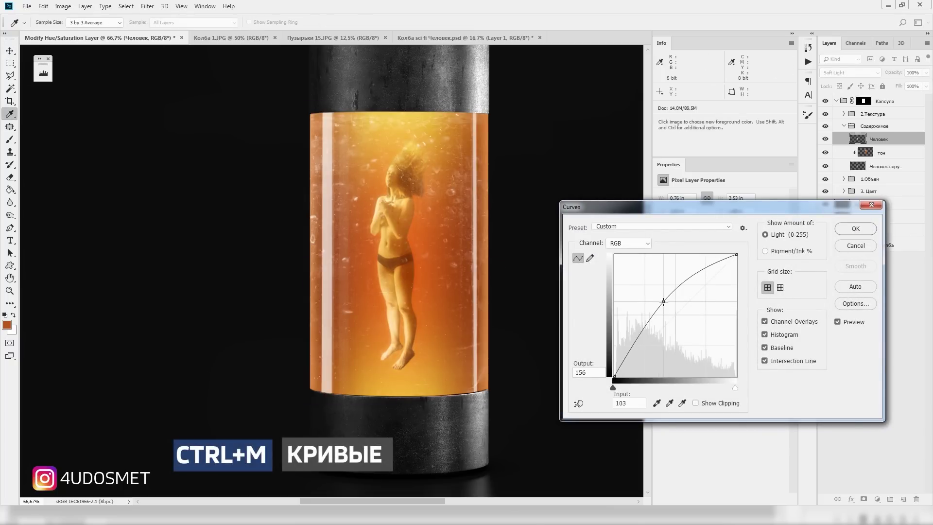
{"action": "key", "text": "Return"}
{"action": "key", "text": "z"}
{"action": "left_click_drag", "start_coordinate": [411, 243], "coordinate": [426, 260]}
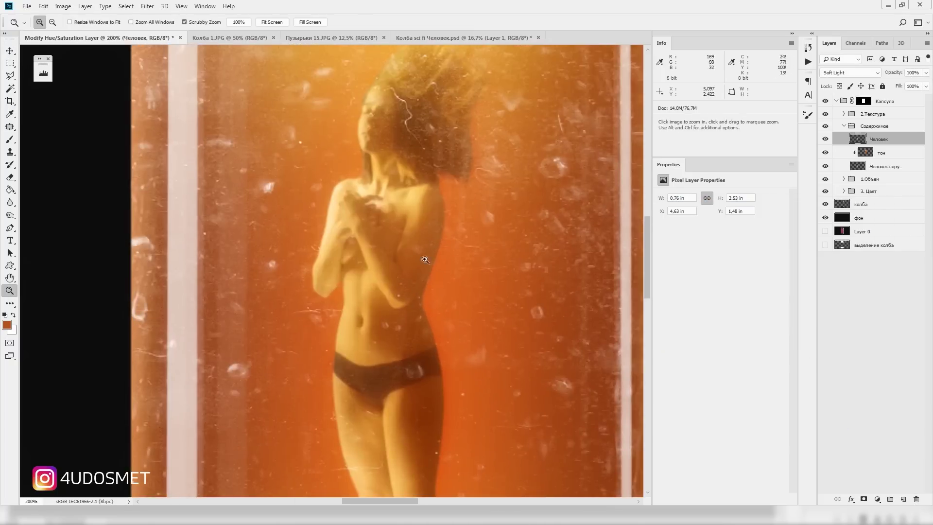
{"action": "key", "text": "7"}
{"action": "key", "text": "3"}
{"action": "key", "text": "ctrl+minus"}
{"action": "key", "text": "ctrl+minus"}
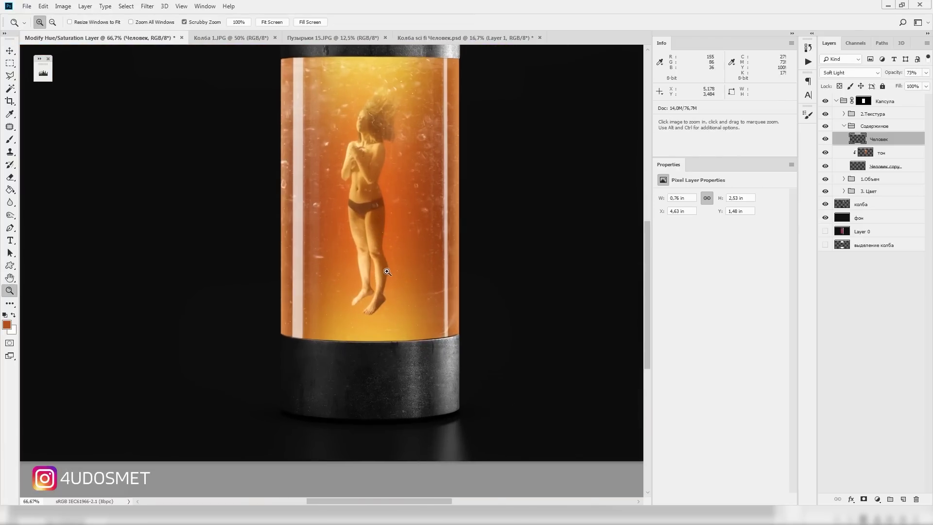
{"action": "left_click_drag", "start_coordinate": [379, 321], "coordinate": [398, 374]}
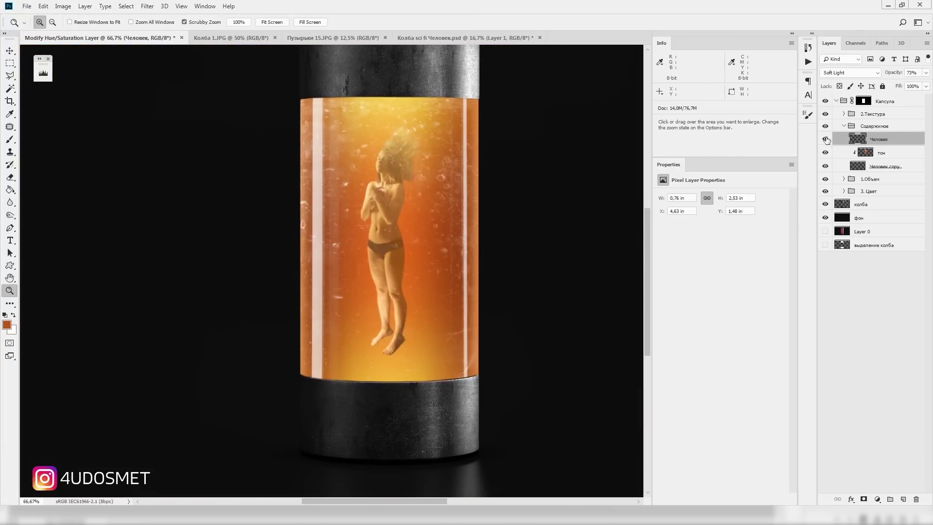
{"action": "left_click", "coordinate": [844, 138]}
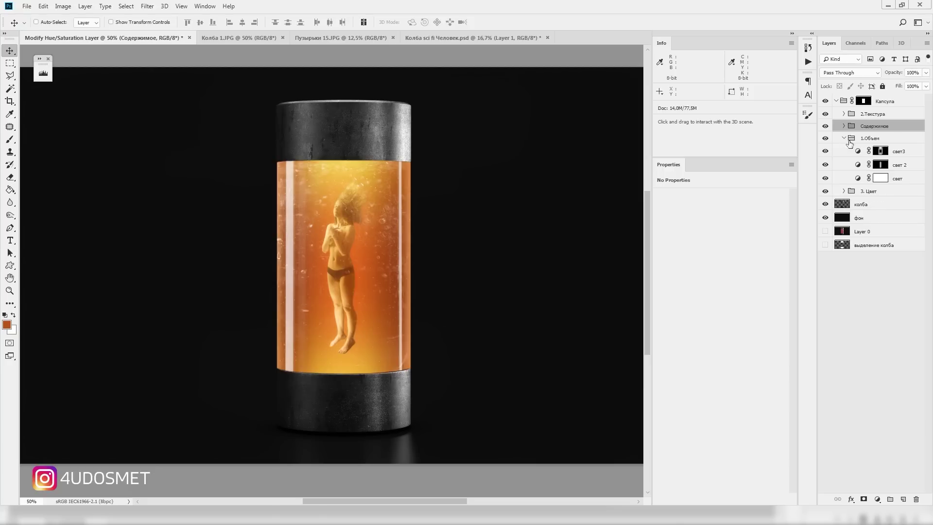
Step: Add a Curves layer above свет3 raising the midtones to brighten the liquid
{"action": "left_click", "coordinate": [905, 154]}
{"action": "left_click", "coordinate": [877, 499]}
{"action": "left_click", "coordinate": [878, 378]}
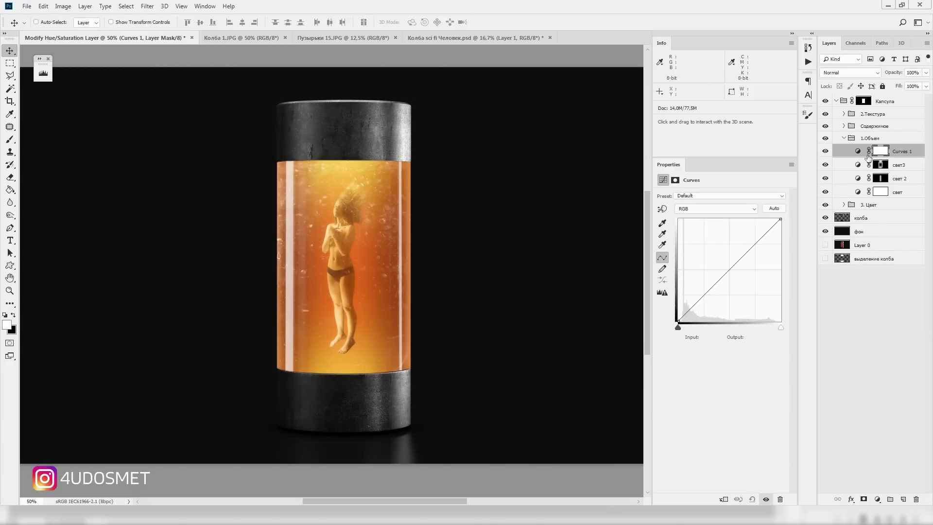
{"action": "left_click_drag", "start_coordinate": [722, 279], "coordinate": [726, 267]}
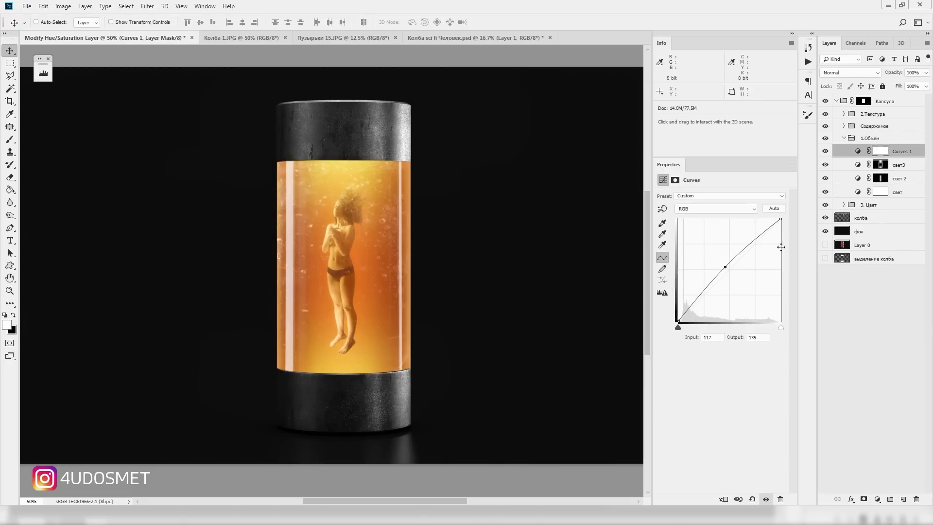
{"action": "left_click", "coordinate": [826, 151]}
{"action": "left_click", "coordinate": [826, 151]}
Step: Duplicate and strengthen the curve, invert its mask, and reveal it over the woman's upper body
{"action": "key", "text": "ctrl+j"}
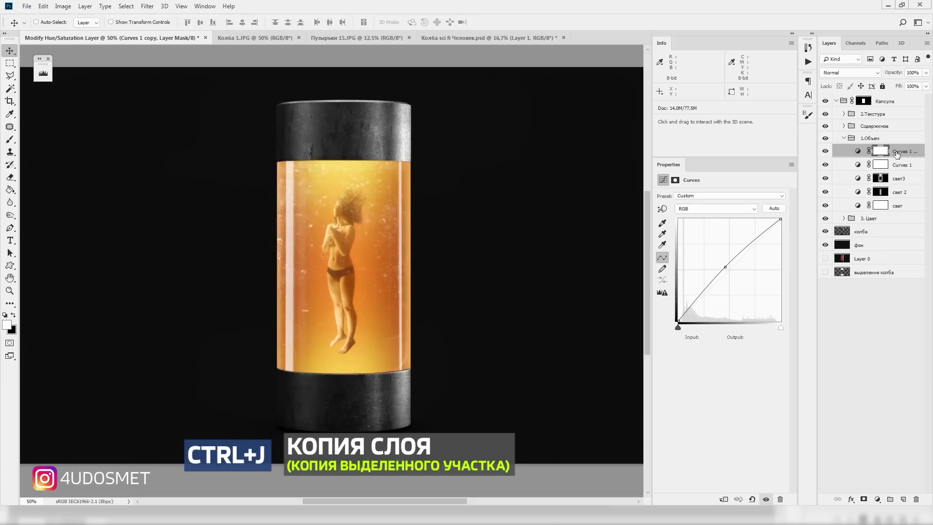
{"action": "left_click_drag", "start_coordinate": [726, 266], "coordinate": [723, 260]}
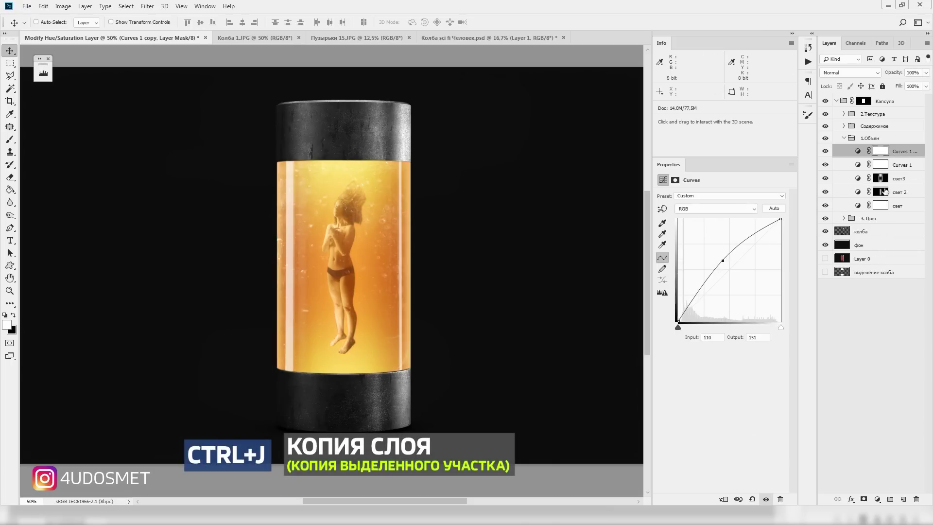
{"action": "left_click", "coordinate": [881, 154]}
{"action": "key", "text": "ctrl+i"}
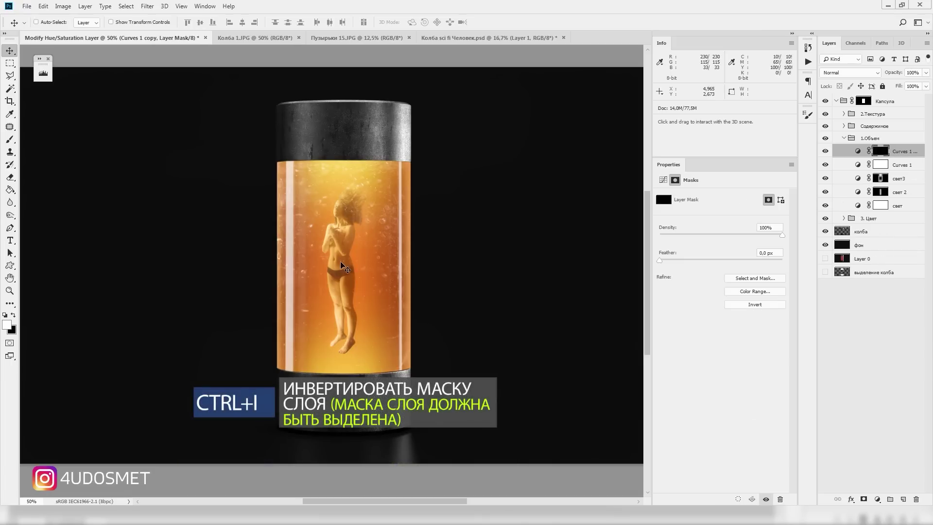
{"action": "key", "text": "b"}
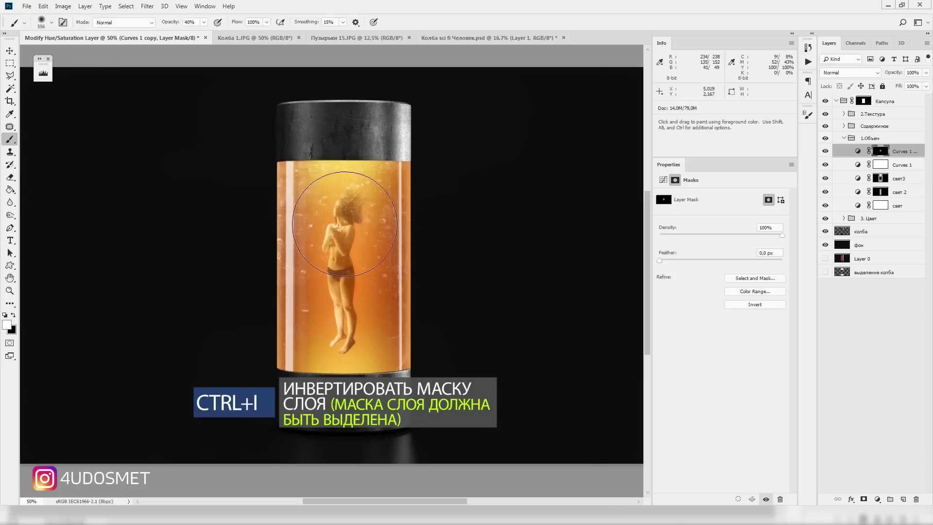
{"action": "left_click", "coordinate": [347, 268]}
{"action": "key", "text": "v"}
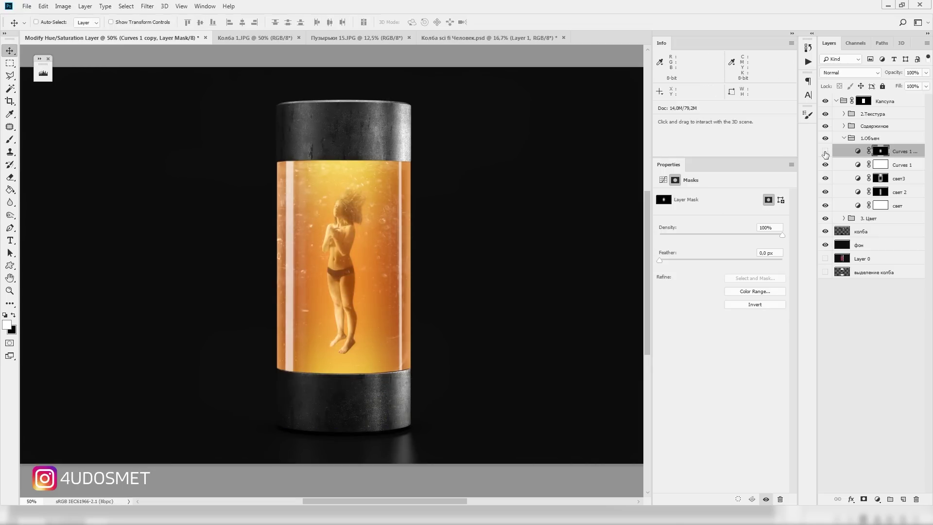
{"action": "left_click", "coordinate": [826, 153]}
{"action": "left_click", "coordinate": [825, 153]}
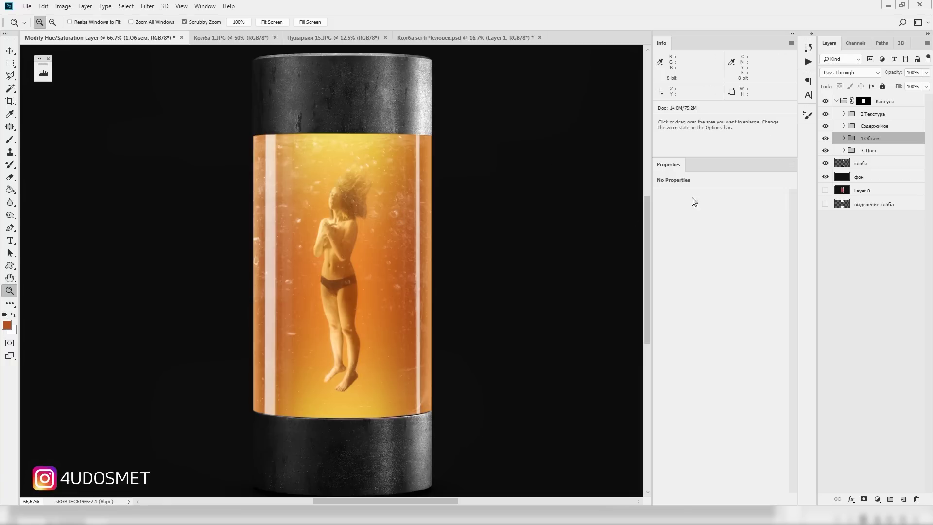
Step: Stamp all visible layers into a new layer masked to the capsule's glass area
{"action": "left_click", "coordinate": [893, 102]}
{"action": "key", "text": "ctrl+alt+shift+e"}
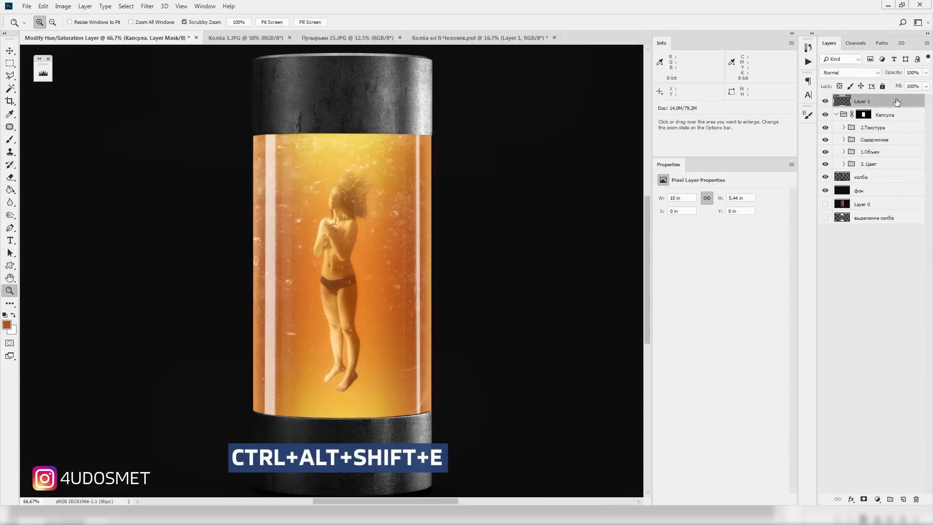
{"action": "key", "text": "v"}
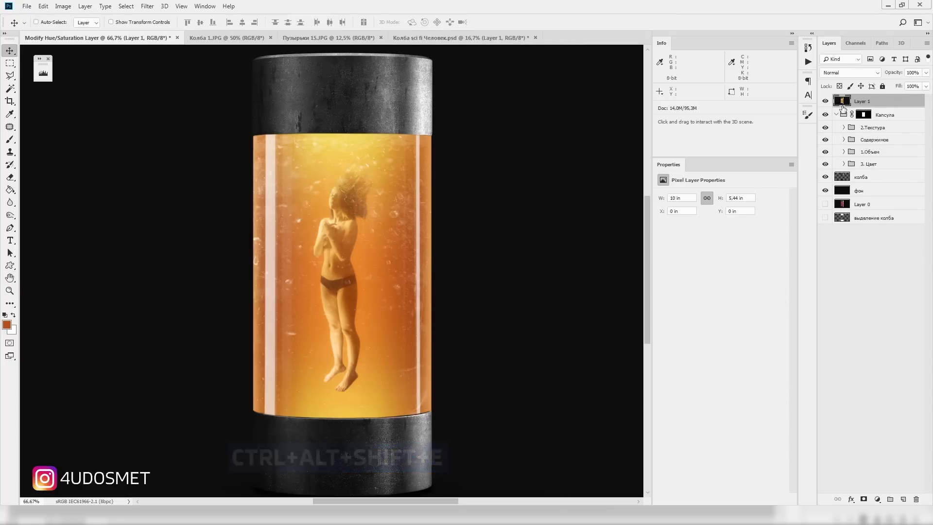
{"action": "left_click", "coordinate": [865, 116], "text": "ctrl"}
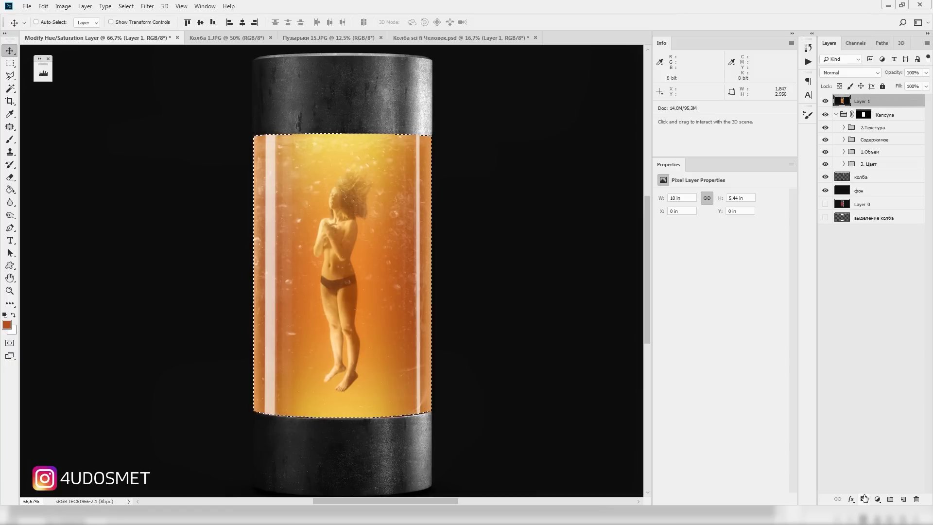
{"action": "left_click", "coordinate": [864, 499]}
{"action": "right_click", "coordinate": [869, 110]}
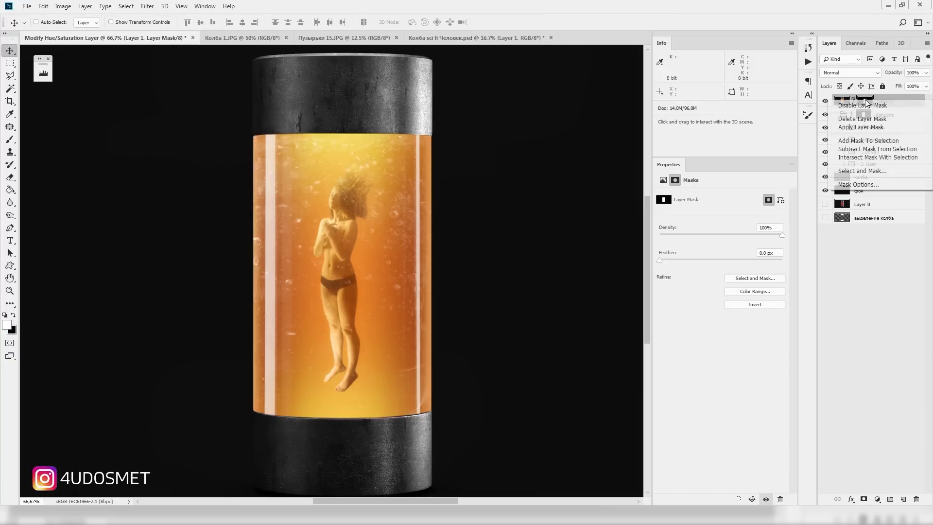
{"action": "left_click", "coordinate": [855, 127]}
{"action": "left_click", "coordinate": [825, 101], "text": "alt"}
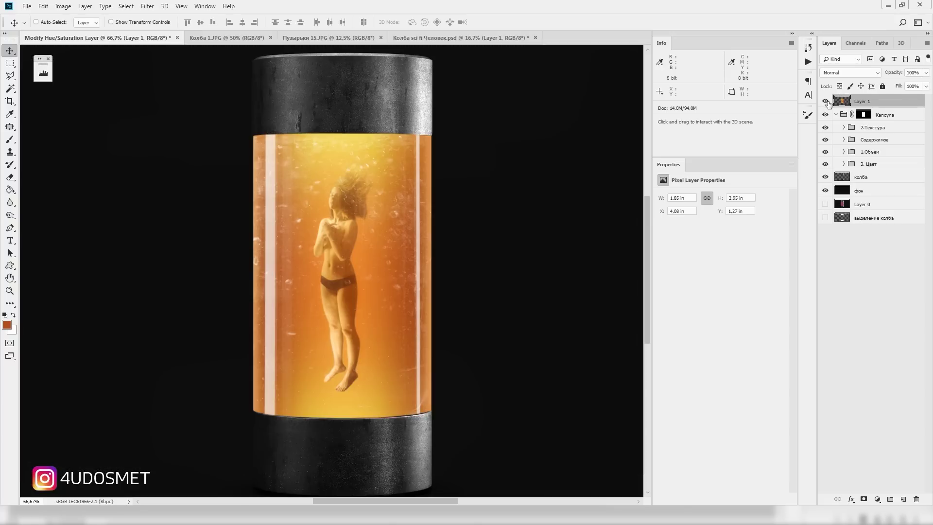
Step: Gaussian-blur the liquid area and move the layer into the Капсула group below 2.Текстура
{"action": "left_click", "coordinate": [842, 102], "text": "ctrl"}
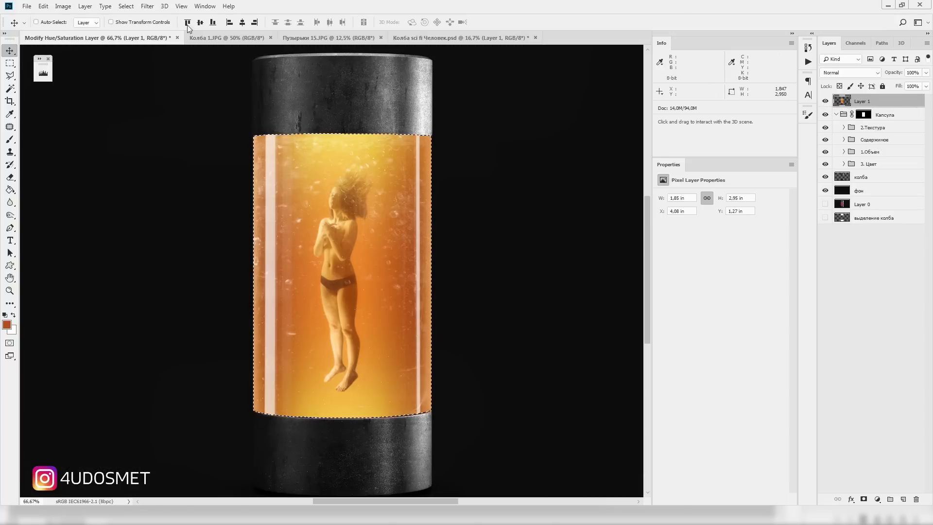
{"action": "left_click", "coordinate": [149, 7]}
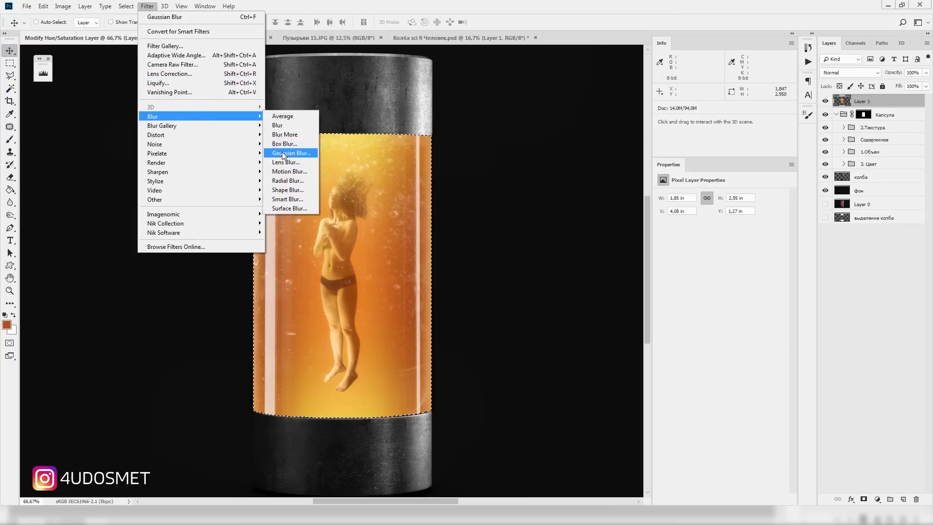
{"action": "left_click", "coordinate": [282, 152]}
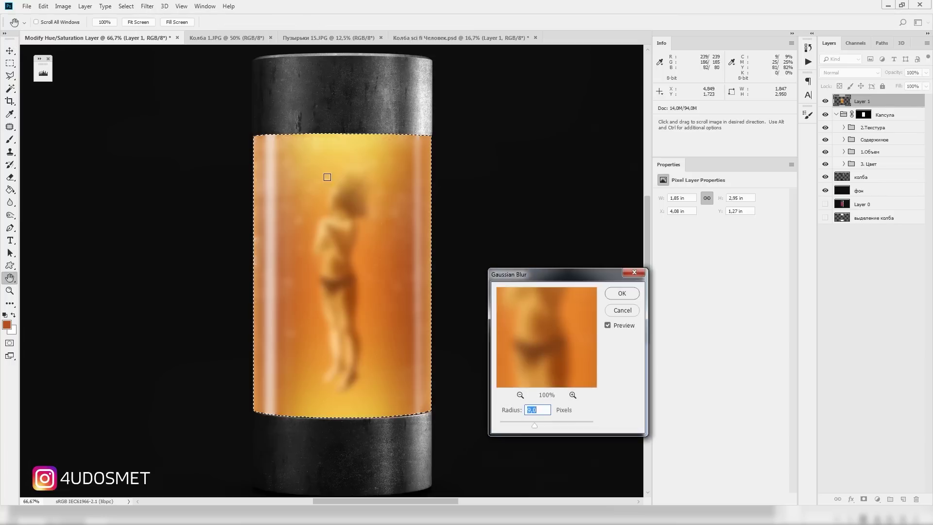
{"action": "left_click", "coordinate": [624, 294]}
{"action": "key", "text": "ctrl+d"}
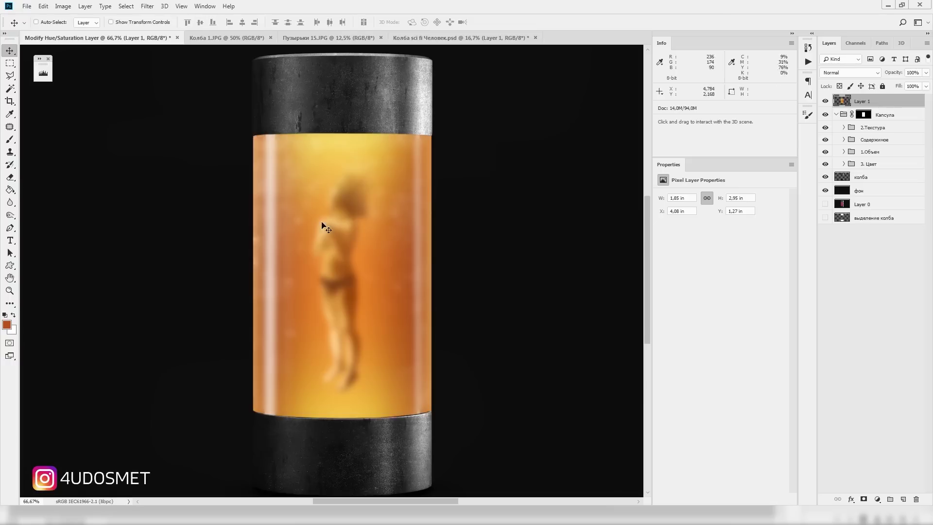
{"action": "left_click_drag", "start_coordinate": [875, 104], "coordinate": [880, 134]}
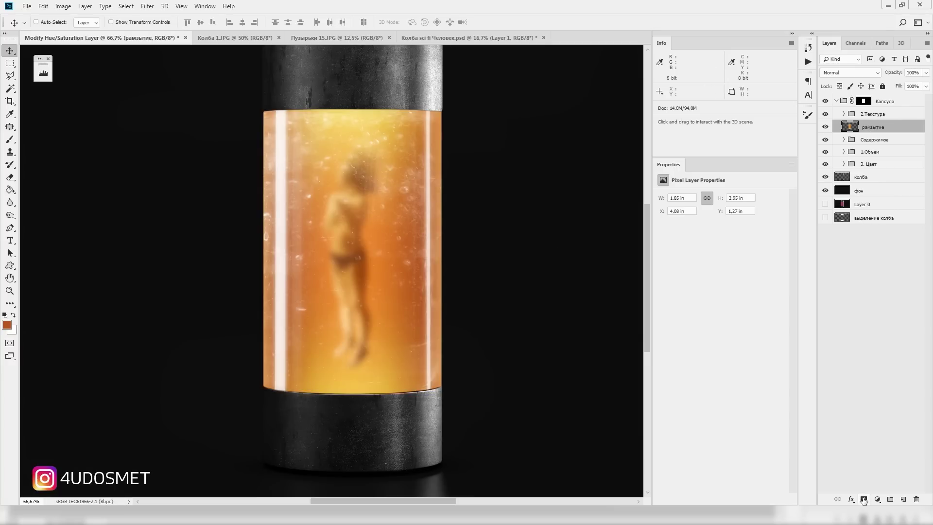
Step: Mask the blurred layer and paint blur back over the woman's body and hair at 40%
{"action": "left_click", "coordinate": [863, 499]}
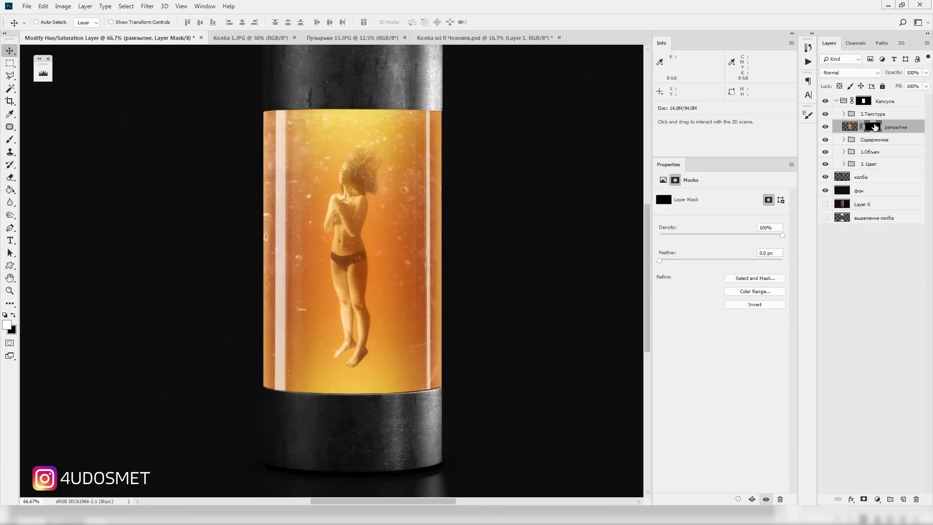
{"action": "key", "text": "b"}
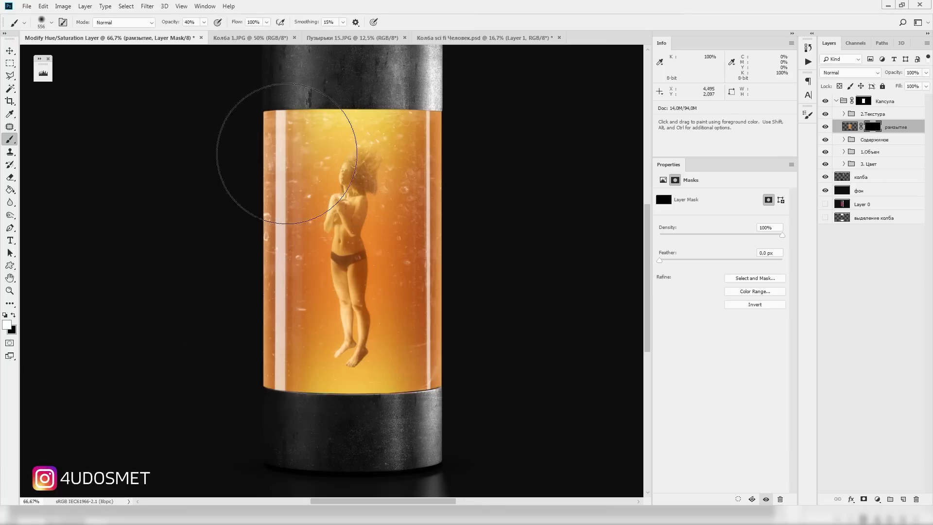
{"action": "left_click", "coordinate": [302, 330]}
{"action": "scroll", "coordinate": [303, 331], "scroll_direction": "up", "scroll_amount": 1}
{"action": "left_click_drag", "start_coordinate": [396, 292], "coordinate": [395, 291]}
{"action": "scroll", "coordinate": [396, 292], "scroll_direction": "up", "scroll_amount": 2}
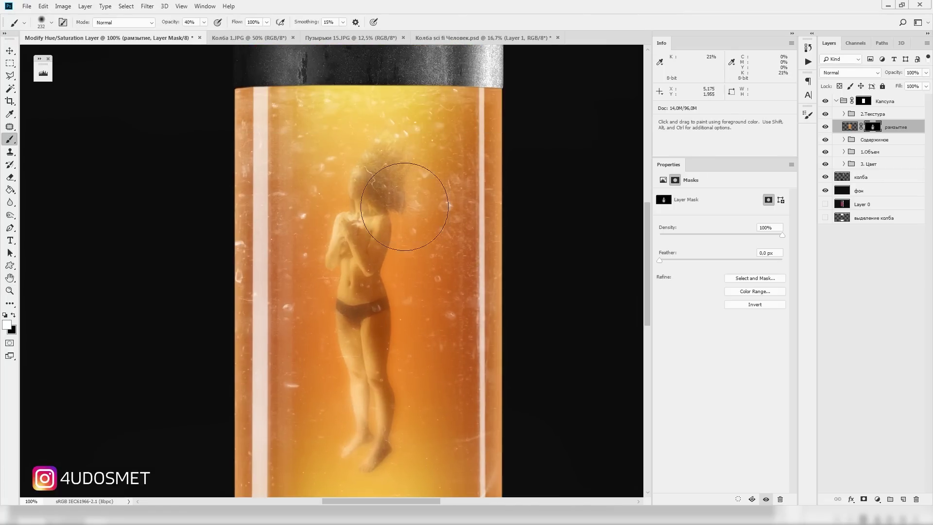
{"action": "key", "text": "x"}
{"action": "scroll", "coordinate": [510, 167], "scroll_direction": "up", "scroll_amount": 1}
{"action": "scroll", "coordinate": [365, 136], "scroll_direction": "down", "scroll_amount": 3}
{"action": "scroll", "coordinate": [406, 343], "scroll_direction": "up", "scroll_amount": 3}
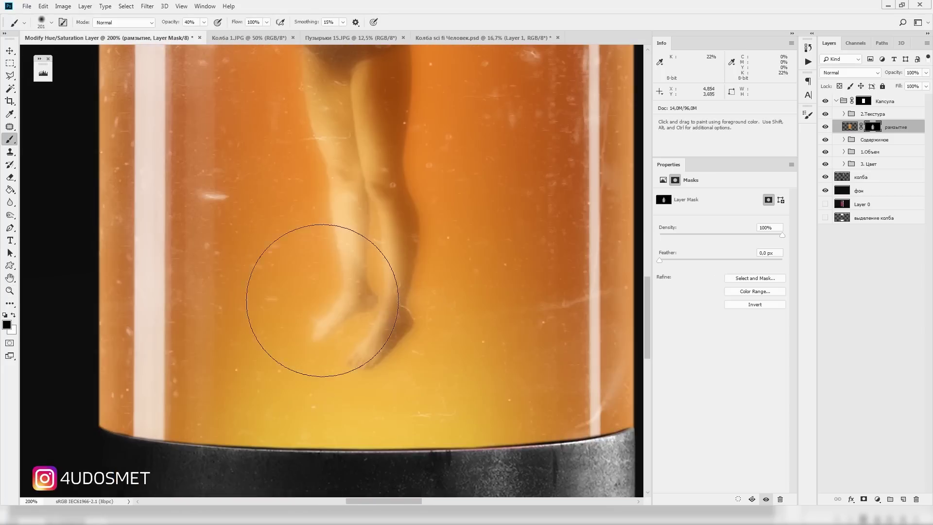
{"action": "key", "text": "x"}
{"action": "scroll", "coordinate": [396, 392], "scroll_direction": "down", "scroll_amount": 1}
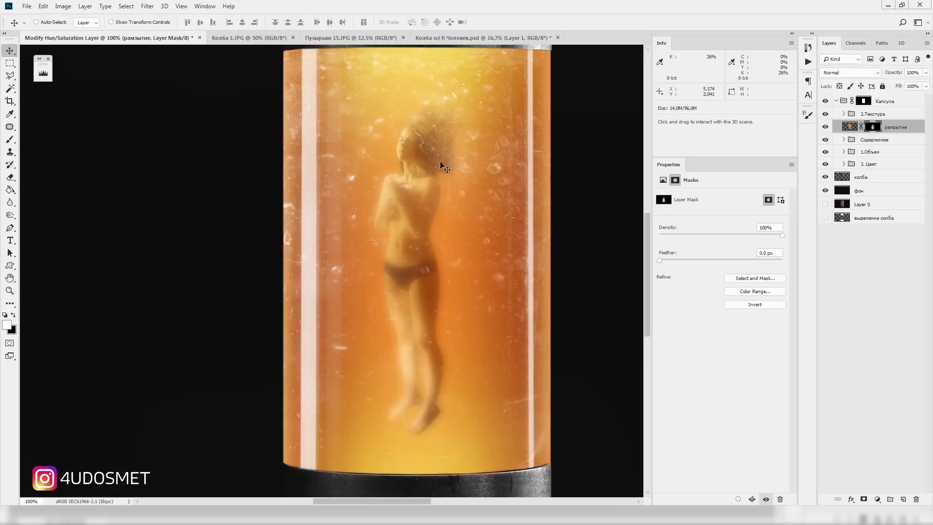
{"action": "key", "text": "x"}
{"action": "left_click_drag", "start_coordinate": [410, 131], "coordinate": [371, 167]}
Step: Paint the blur back along the capsule's left and right edges at full strength
{"action": "key", "text": "0"}
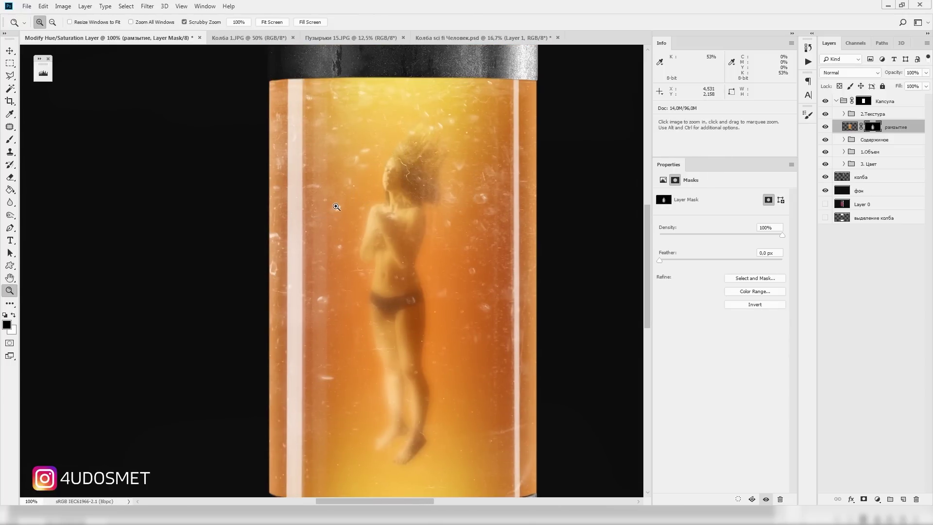
{"action": "key", "text": "ctrl+minus"}
{"action": "key", "text": "x"}
{"action": "left_click_drag", "start_coordinate": [340, 92], "coordinate": [340, 365]}
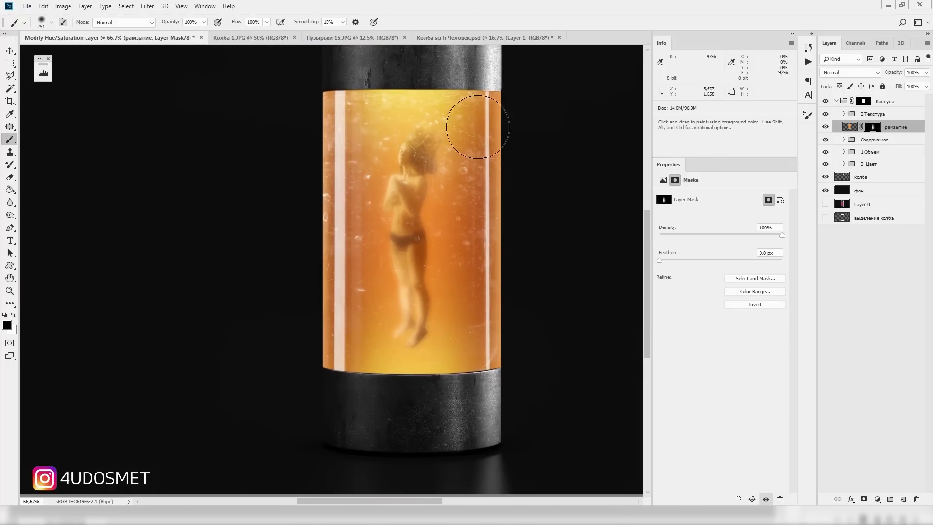
{"action": "left_click_drag", "start_coordinate": [479, 125], "coordinate": [489, 370]}
{"action": "key", "text": "z"}
{"action": "key", "text": "ctrl+minus"}
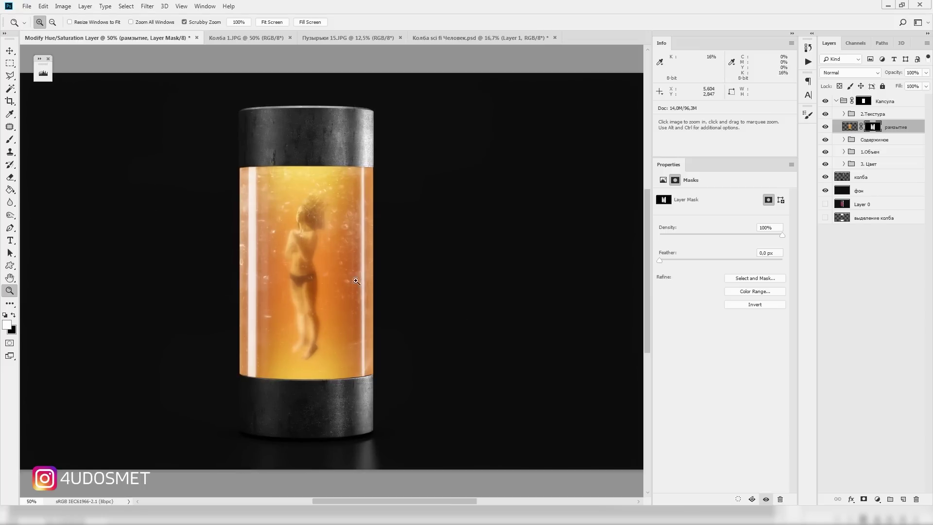
{"action": "key", "text": "v"}
{"action": "left_click_drag", "start_coordinate": [281, 280], "coordinate": [316, 277]}
{"action": "left_click", "coordinate": [825, 126]}
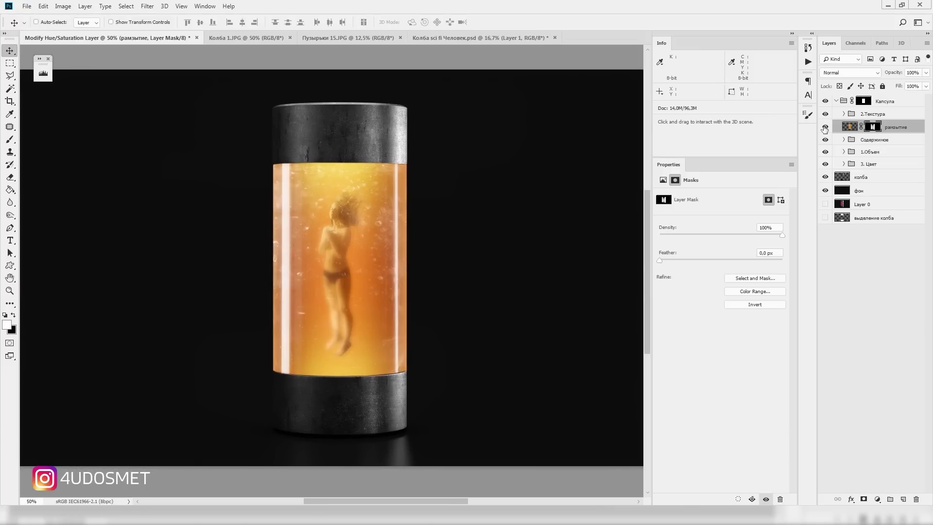
{"action": "left_click", "coordinate": [370, 228], "text": "ctrl"}
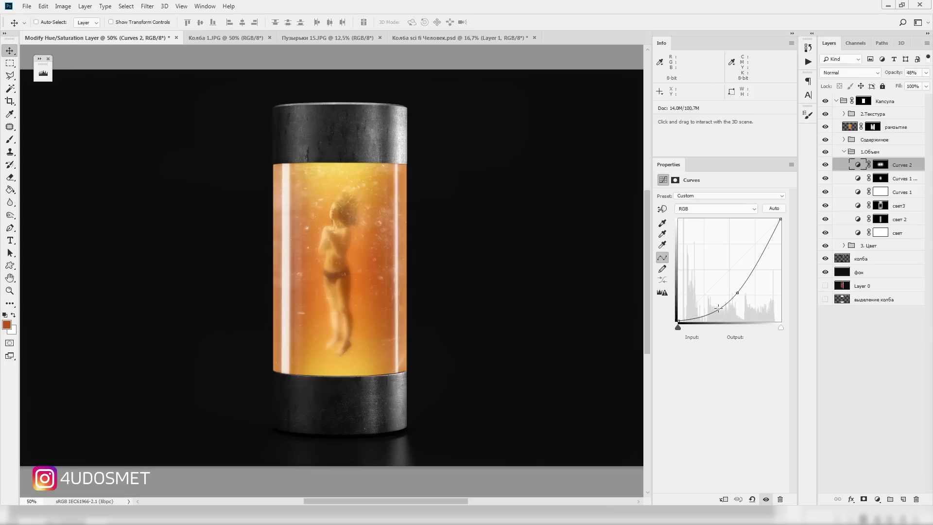
Step: Pen-trace the ellipse at the glass bottom and turn the path into a selection
{"action": "left_click", "coordinate": [825, 286], "text": "alt"}
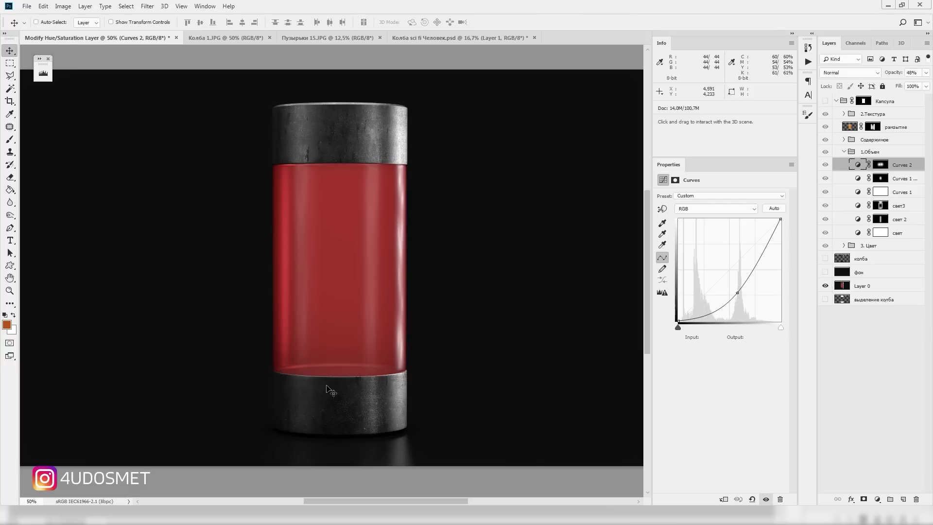
{"action": "key", "text": "p"}
{"action": "scroll", "coordinate": [355, 384], "scroll_direction": "up", "scroll_amount": 5, "text": "alt"}
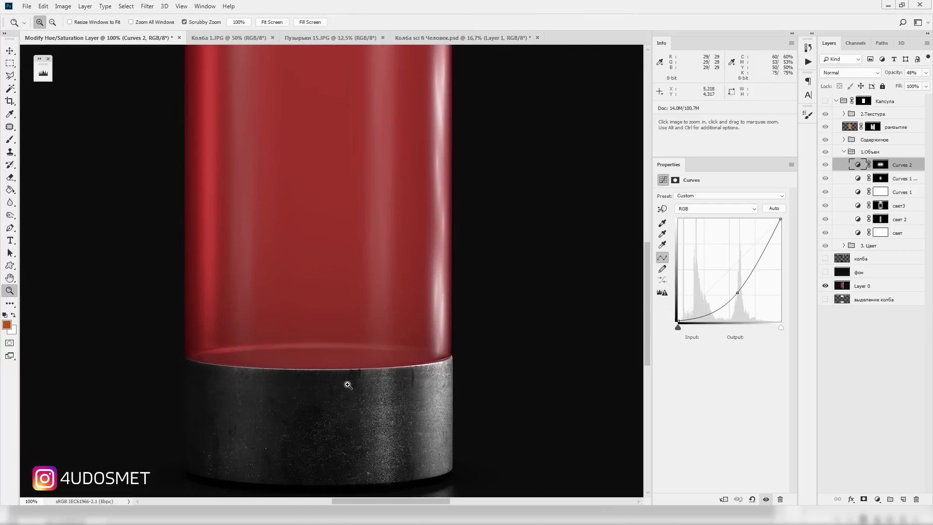
{"action": "left_click_drag", "start_coordinate": [342, 317], "coordinate": [450, 324]}
{"action": "left_click_drag", "start_coordinate": [552, 341], "coordinate": [552, 360]}
{"action": "right_click", "coordinate": [160, 378]}
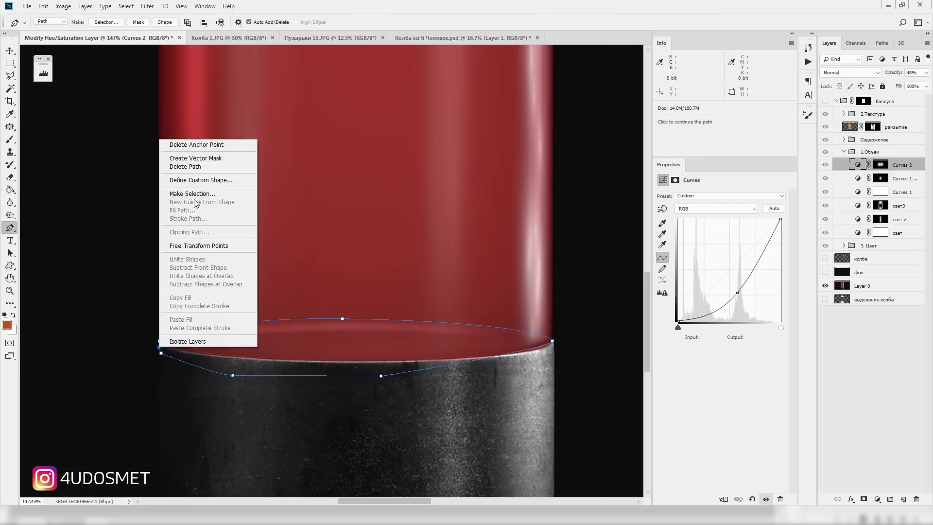
{"action": "left_click", "coordinate": [175, 198]}
{"action": "key", "text": "Return"}
{"action": "left_click", "coordinate": [826, 286], "text": "alt"}
Step: Copy the bottom ellipse onto its own layer and desaturate it
{"action": "left_click", "coordinate": [896, 126]}
{"action": "key", "text": "ctrl+j"}
{"action": "key", "text": "ctrl+1"}
{"action": "key", "text": "v"}
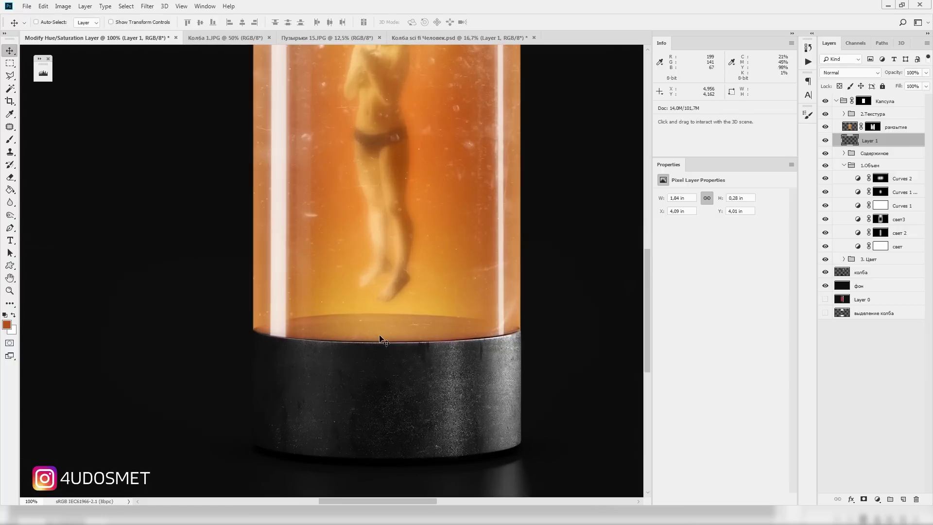
{"action": "key", "text": "ctrl+shift+u"}
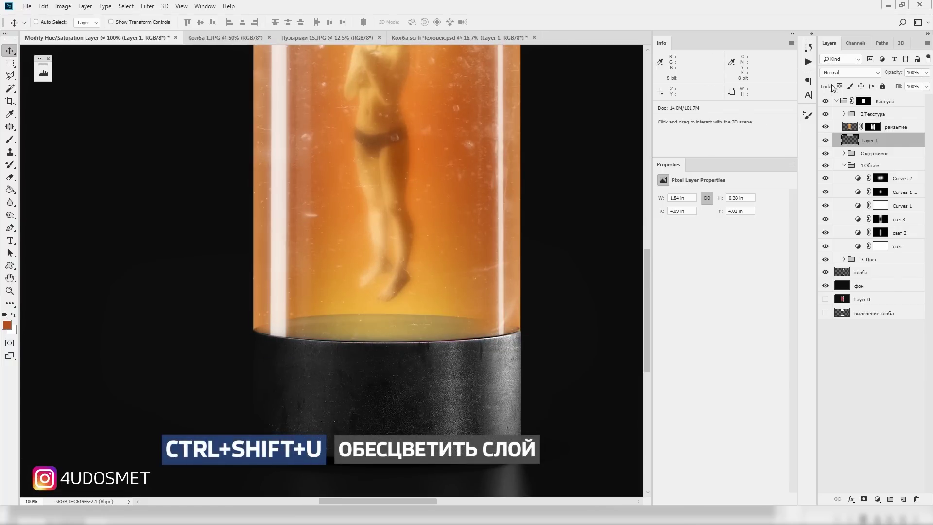
Step: Set the ellipse layer to Hard Light and brighten its highlights with Levels
{"action": "left_click", "coordinate": [848, 73]}
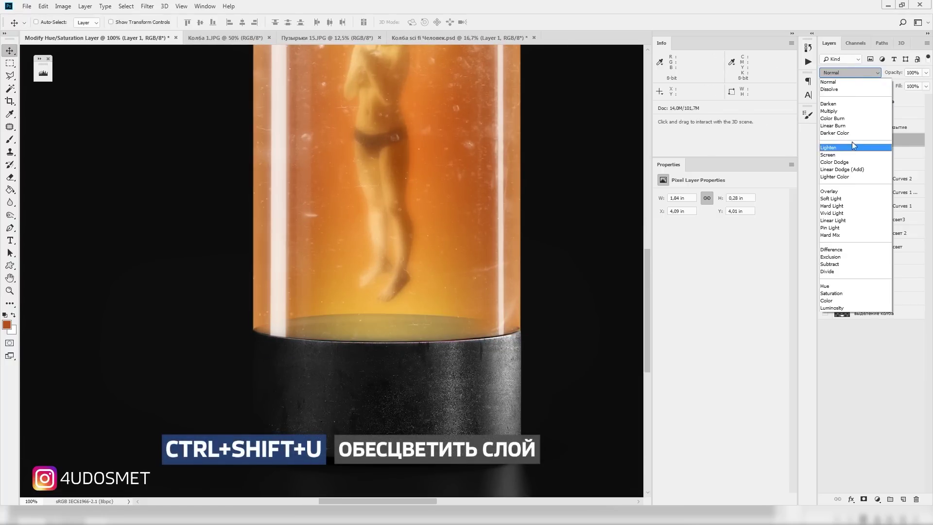
{"action": "left_click", "coordinate": [830, 206]}
{"action": "key", "text": "ctrl+l"}
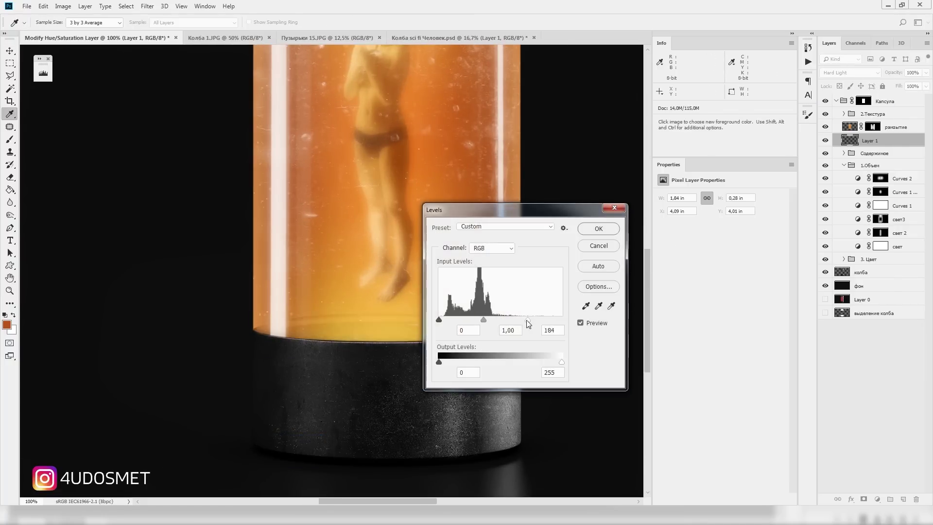
{"action": "left_click_drag", "start_coordinate": [486, 202], "coordinate": [642, 196]}
{"action": "left_click_drag", "start_coordinate": [718, 307], "coordinate": [670, 308]}
{"action": "type", "text": "12"}
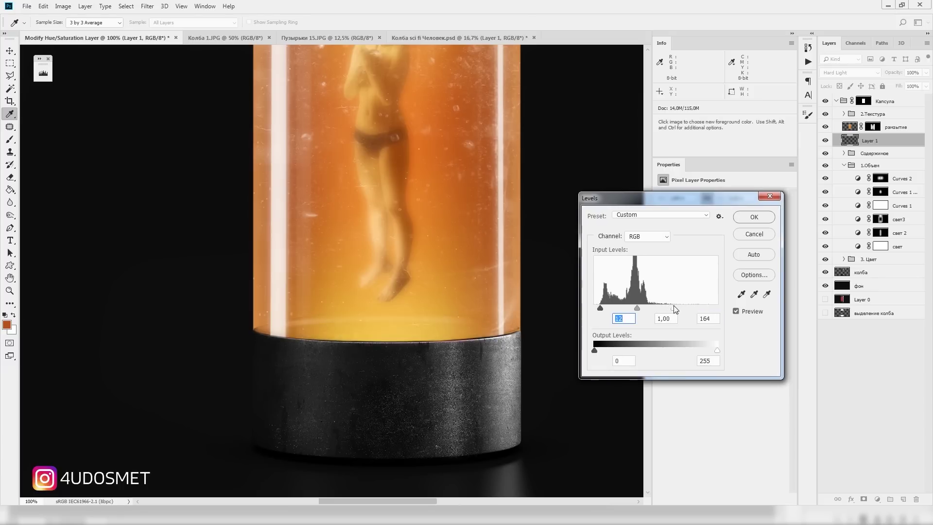
{"action": "key", "text": "Return"}
Step: Move the ellipse layer to sit just under 2.Текстура
{"action": "key", "text": "v"}
{"action": "left_click_drag", "start_coordinate": [881, 140], "coordinate": [894, 256]}
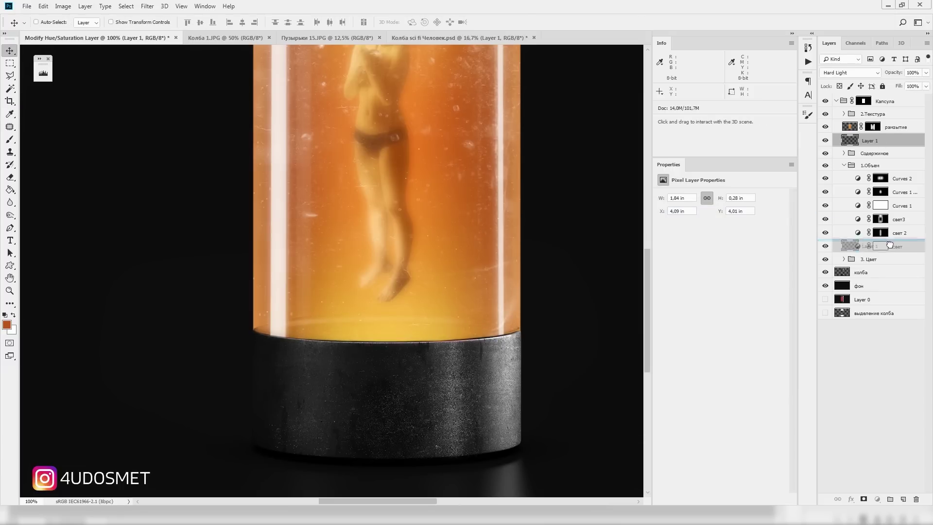
{"action": "key", "text": "ctrl+z"}
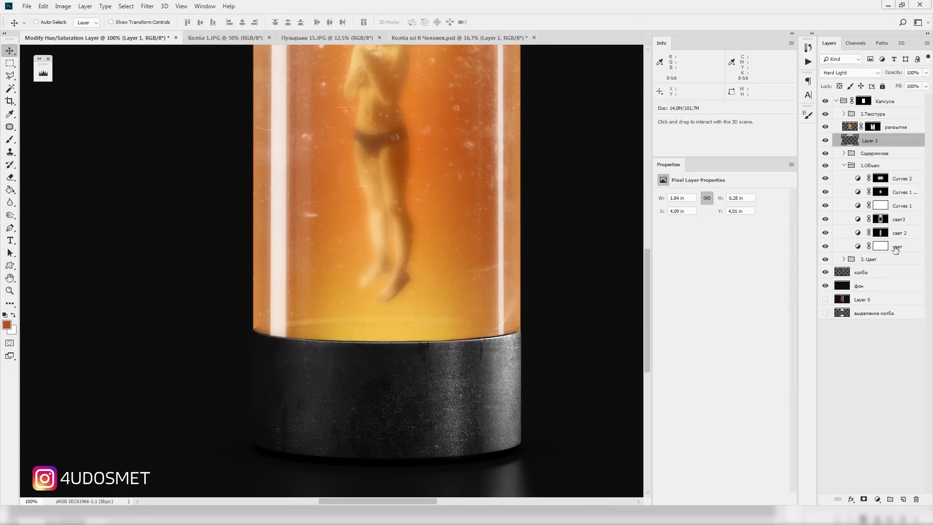
{"action": "left_click_drag", "start_coordinate": [882, 133], "coordinate": [892, 127]}
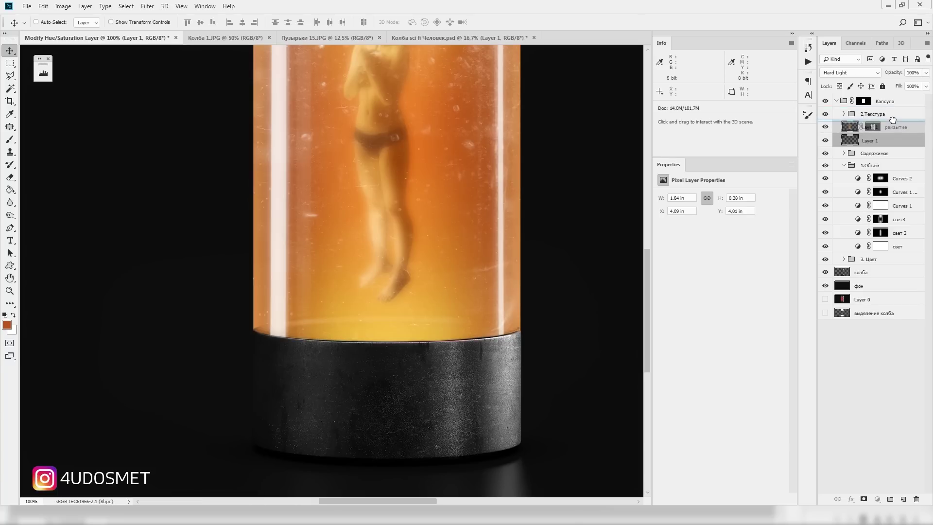
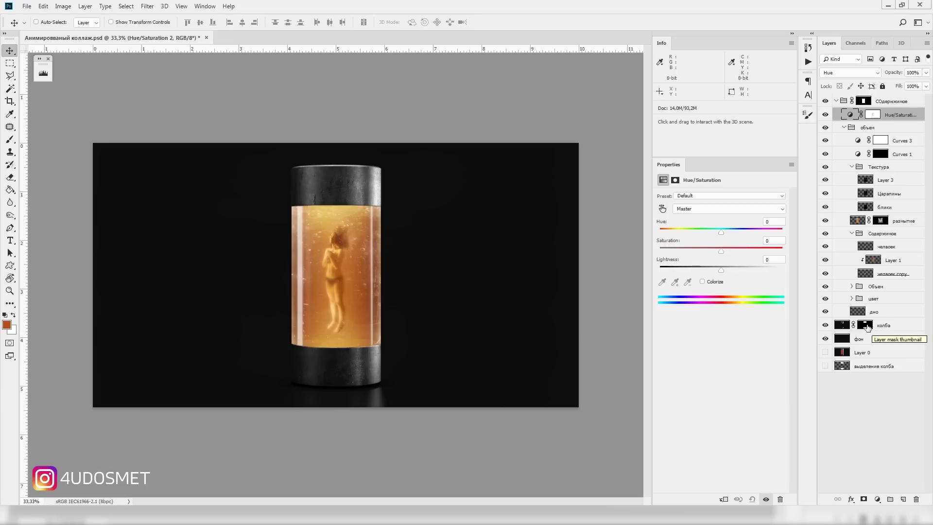
Step: Delete the unused Layer 0 and выделение колба layers, then bring up the колба mask menu
{"action": "left_click", "coordinate": [863, 357]}
{"action": "key", "text": "Delete"}
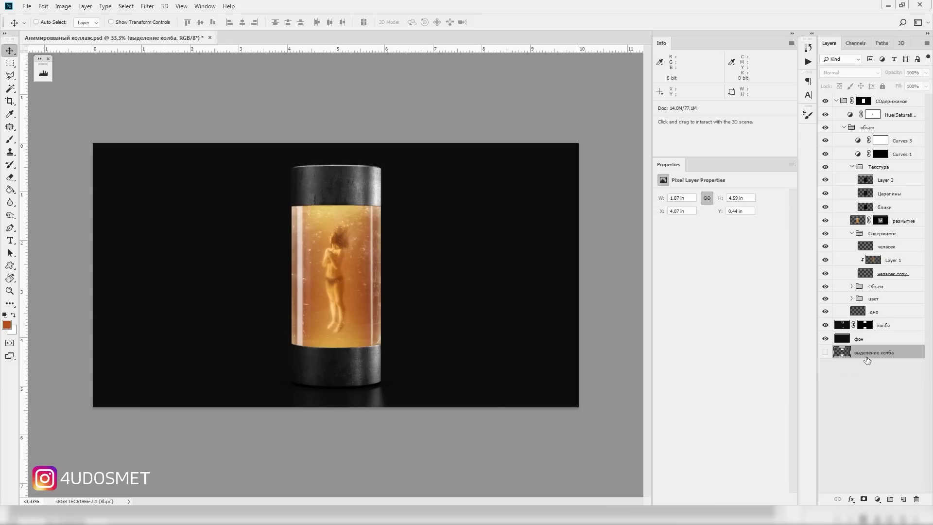
{"action": "key", "text": "Delete"}
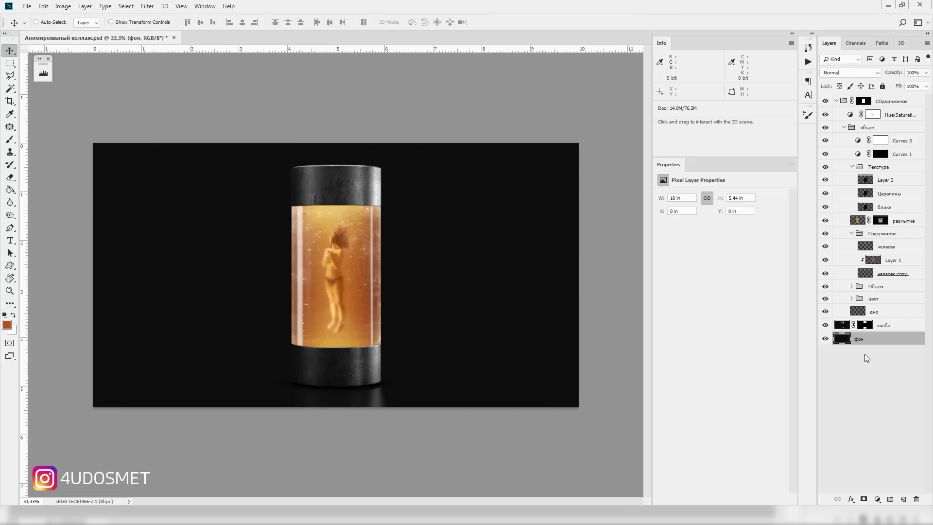
{"action": "right_click", "coordinate": [869, 330]}
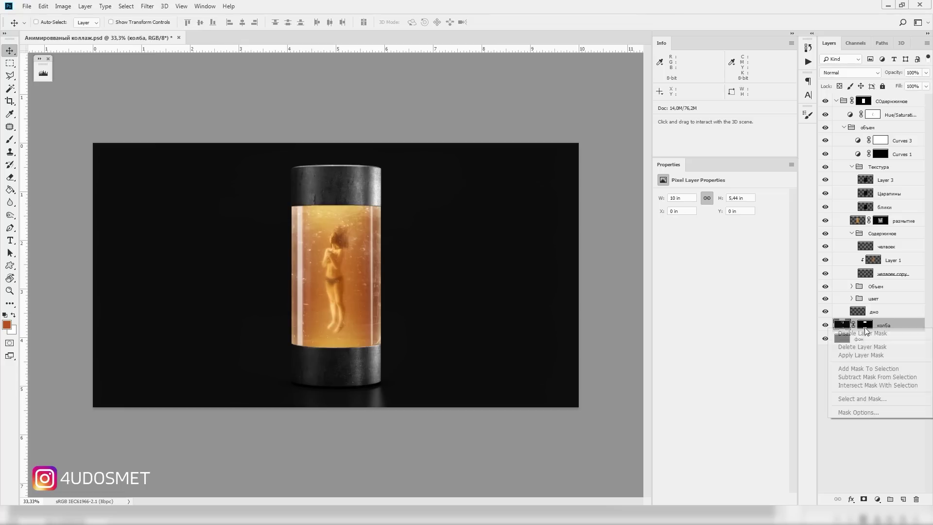
Step: Apply the колба layer mask and delete the top Hue/Saturation adjustment layer
{"action": "left_click", "coordinate": [860, 355]}
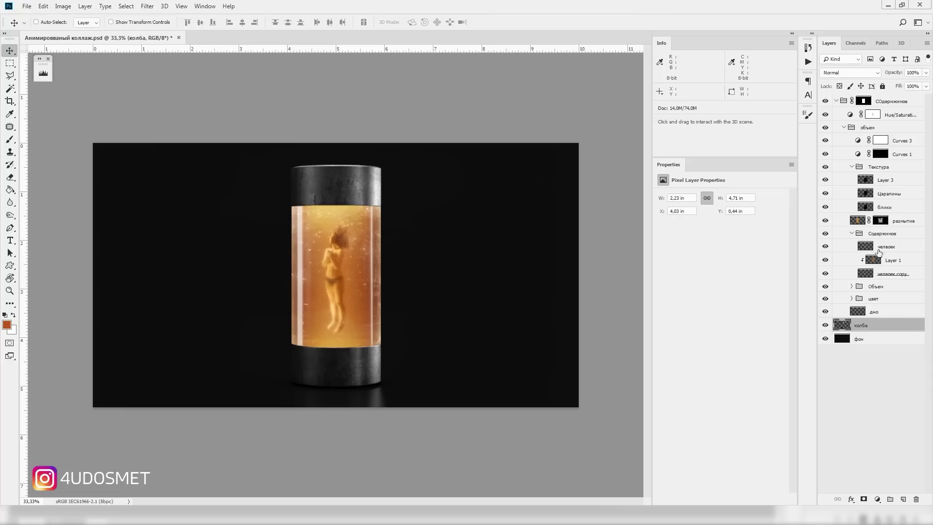
{"action": "left_click", "coordinate": [852, 286]}
{"action": "left_click", "coordinate": [851, 353]}
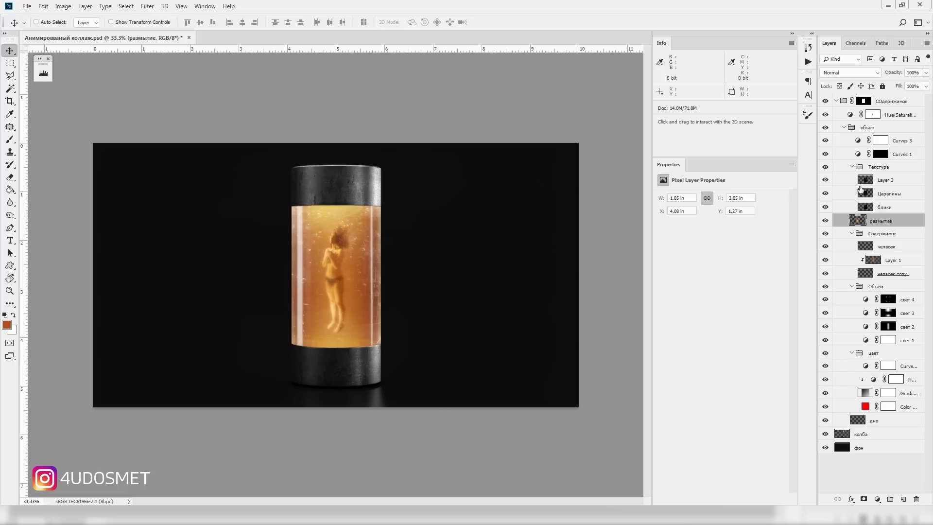
{"action": "left_click", "coordinate": [896, 116]}
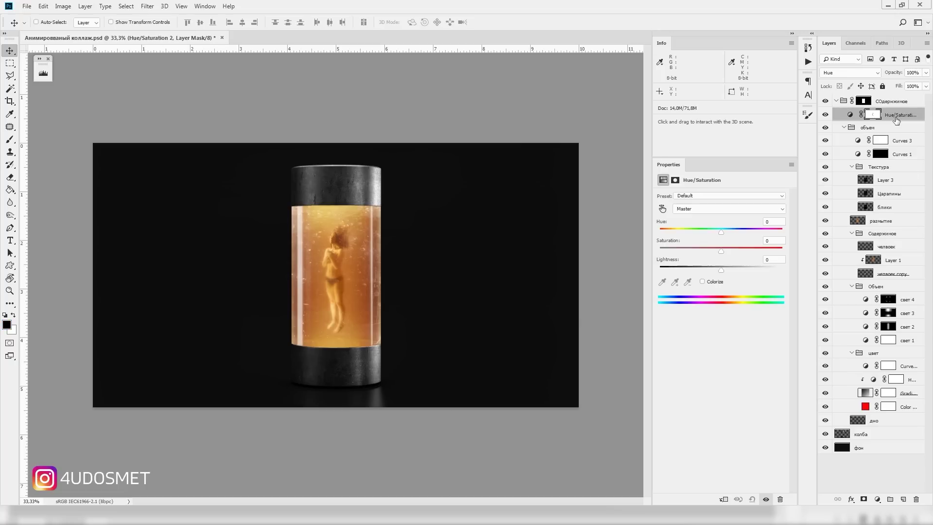
{"action": "key", "text": "Delete"}
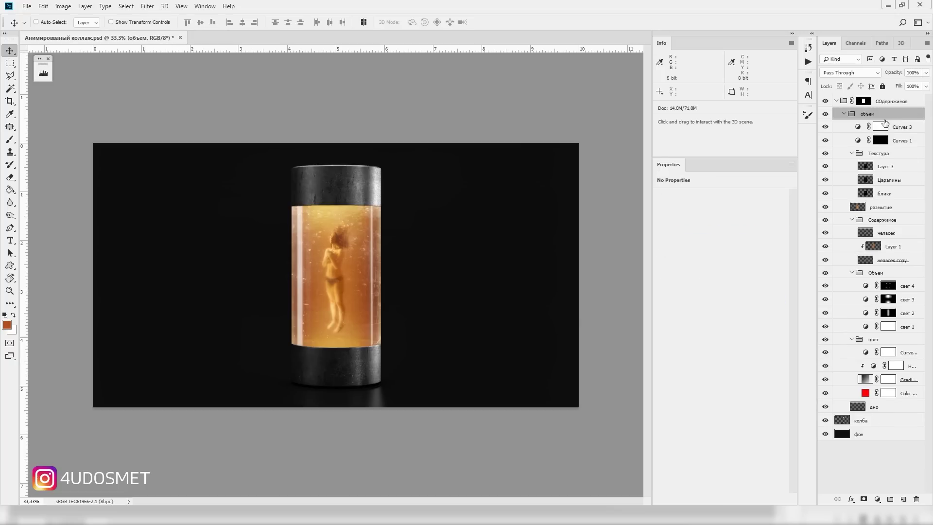
Step: Merge Layer 3 through блики in the Текстура group into блики
{"action": "left_click", "coordinate": [883, 169]}
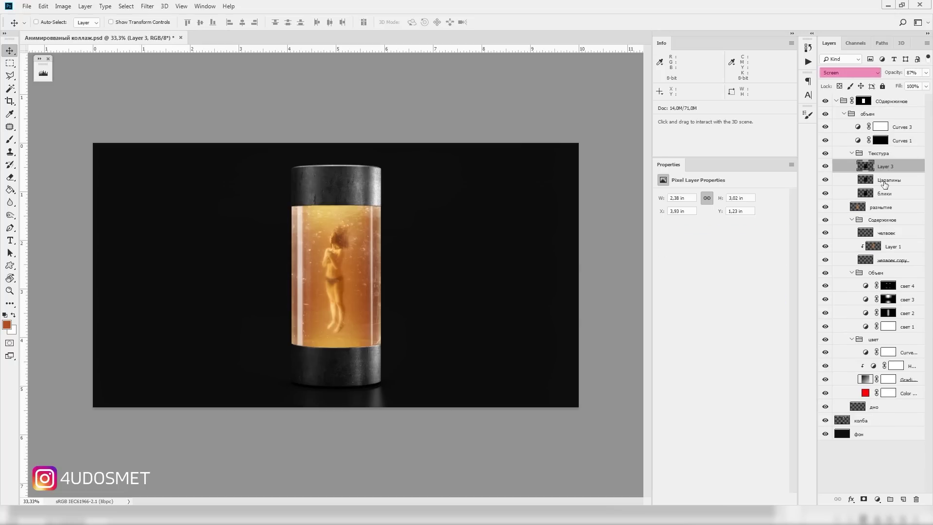
{"action": "left_click", "coordinate": [885, 181]}
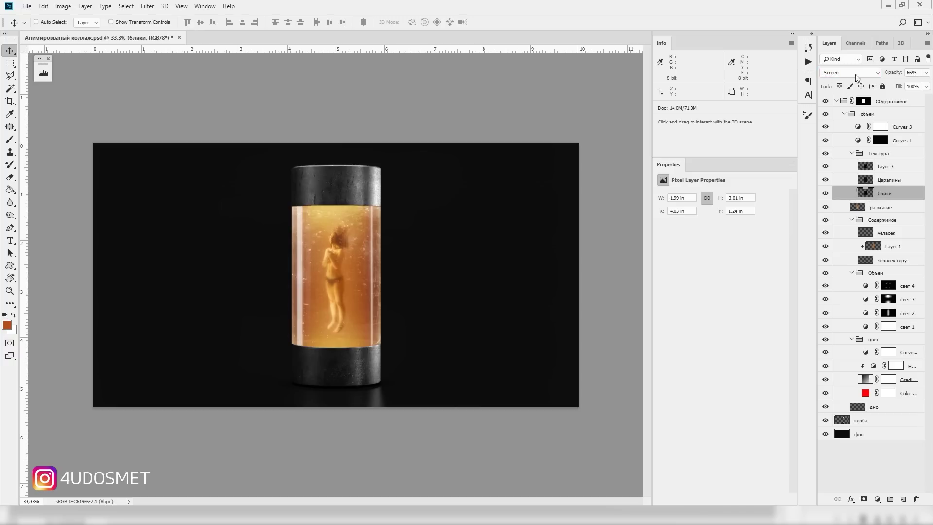
{"action": "left_click", "coordinate": [885, 168]}
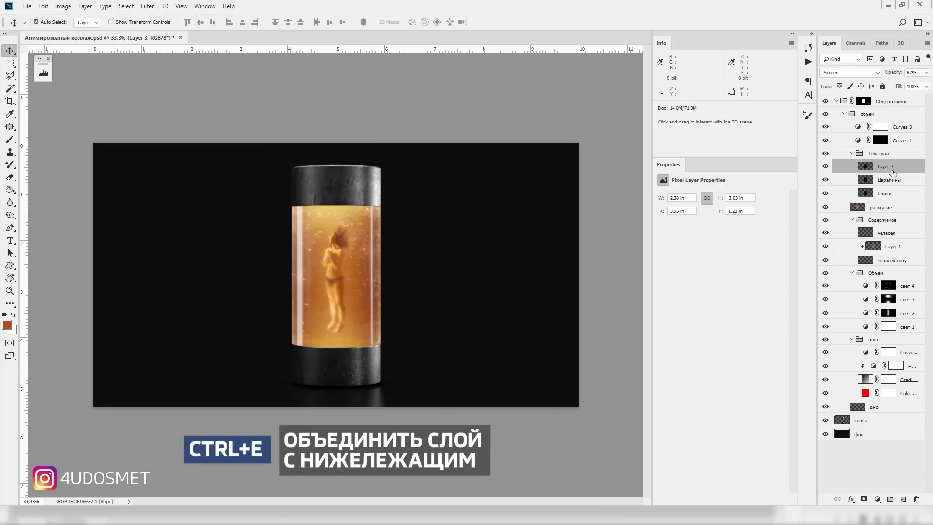
{"action": "key", "text": "ctrl+e"}
{"action": "key", "text": "ctrl+e"}
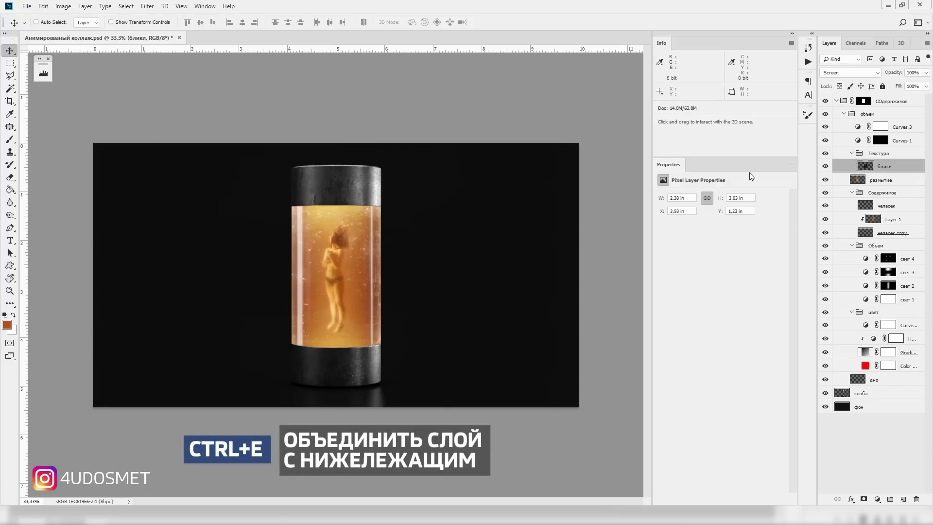
Step: Merge Layer 1 down into человек copy and select the человек layer
{"action": "left_click", "coordinate": [878, 221]}
{"action": "left_click", "coordinate": [825, 220]}
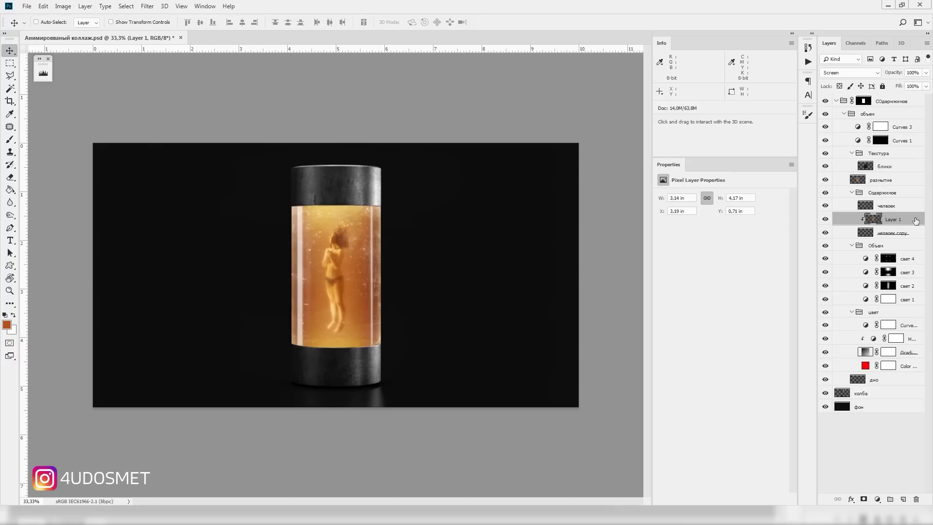
{"action": "key", "text": "ctrl+e"}
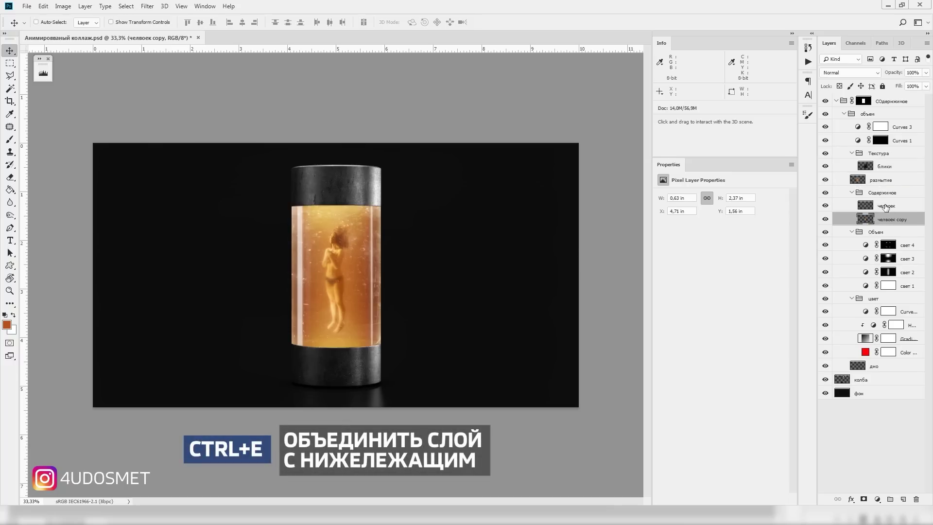
{"action": "left_click", "coordinate": [886, 206]}
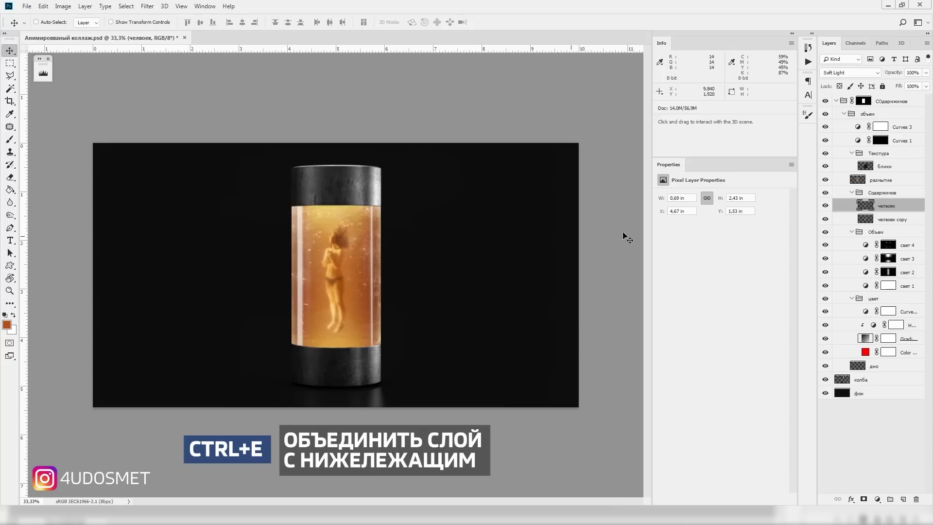
Step: Zoom in on the figure and try removing the человек layer, then restore it
{"action": "key", "text": "z"}
{"action": "left_click", "coordinate": [335, 277]}
{"action": "left_click", "coordinate": [825, 206]}
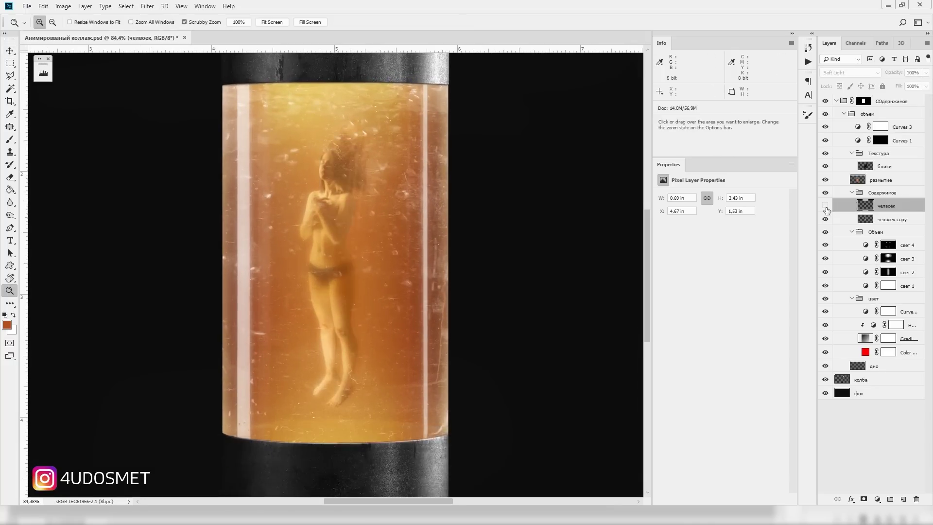
{"action": "key", "text": "v"}
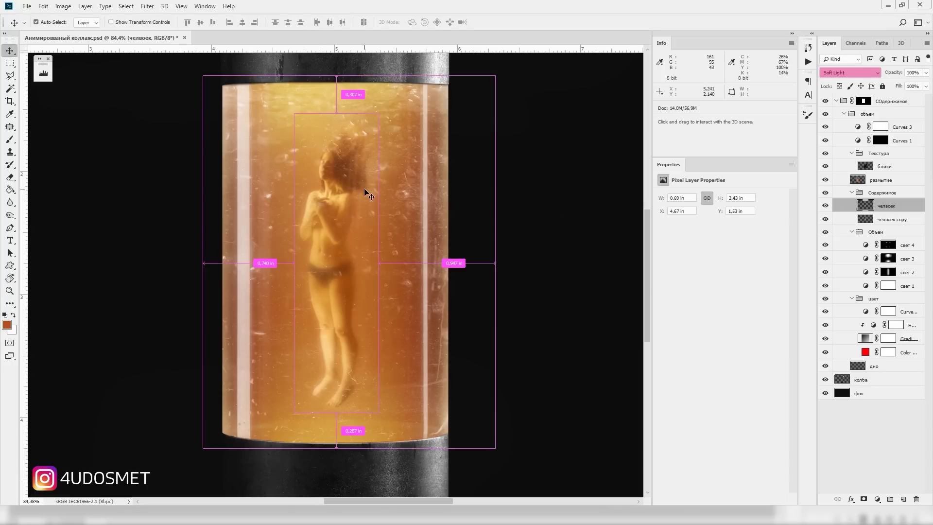
{"action": "key", "text": "Delete"}
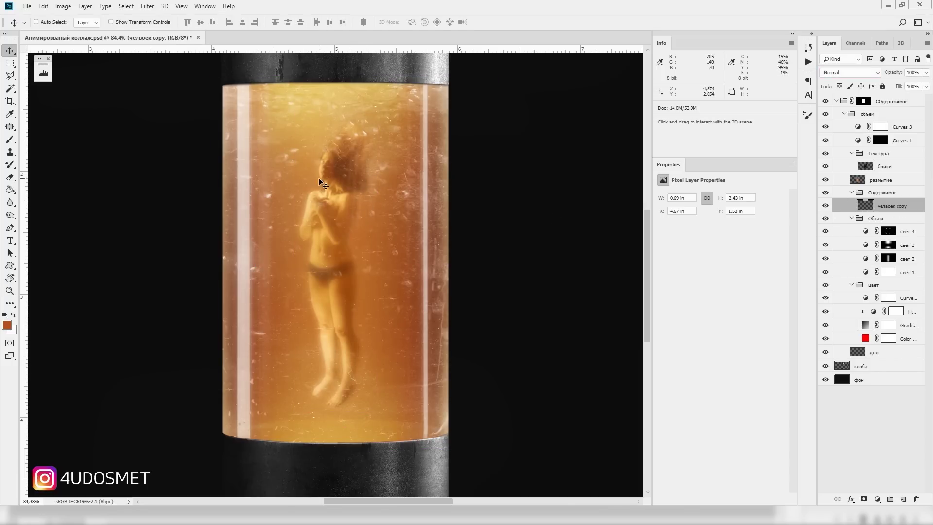
{"action": "key", "text": "ctrl+z"}
Step: Zoom out, move фон up above дно and duplicate it as фон copy
{"action": "key", "text": "z"}
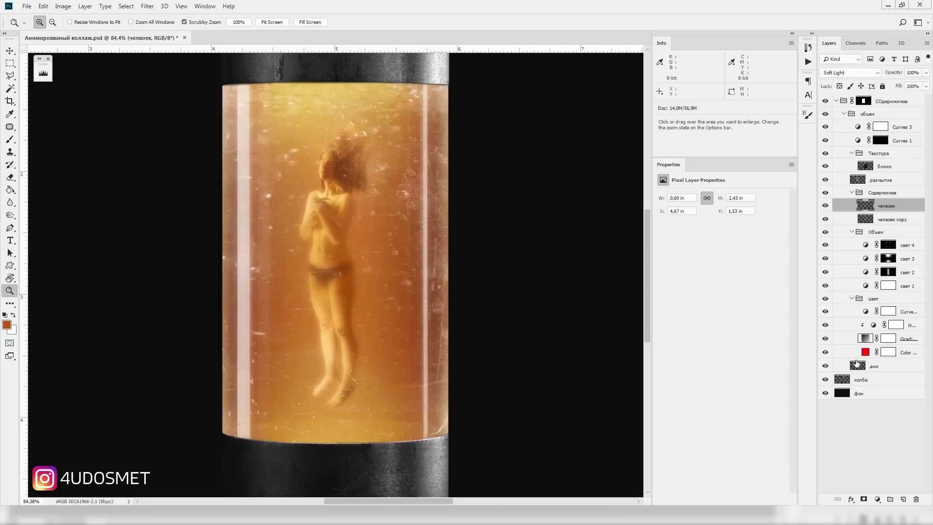
{"action": "key", "text": "ctrl+minus"}
{"action": "key", "text": "ctrl+minus"}
{"action": "key", "text": "ctrl+minus"}
{"action": "key", "text": "v"}
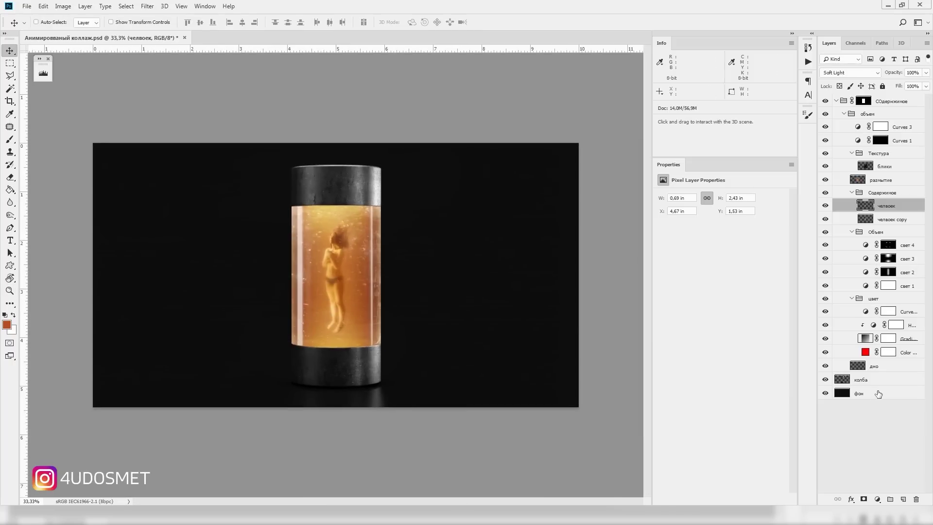
{"action": "mouse_move", "coordinate": [879, 393]}
{"action": "left_mouse_down"}
{"action": "mouse_move", "coordinate": [879, 360]}
{"action": "mouse_move", "coordinate": [865, 406]}
{"action": "mouse_move", "coordinate": [894, 372]}
{"action": "left_mouse_up"}
{"action": "key", "text": "ctrl+j"}
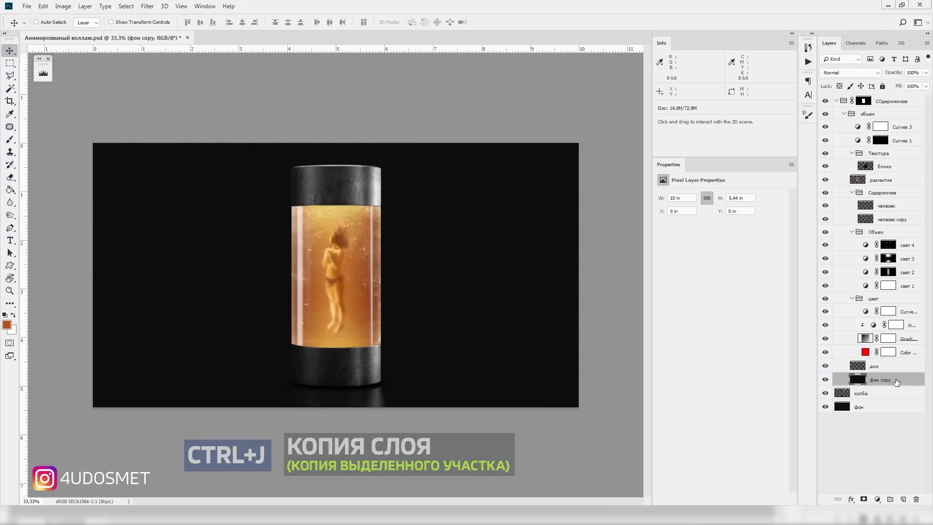
Step: Merge the Объем group through фон copy into a single layer
{"action": "left_click", "coordinate": [881, 233]}
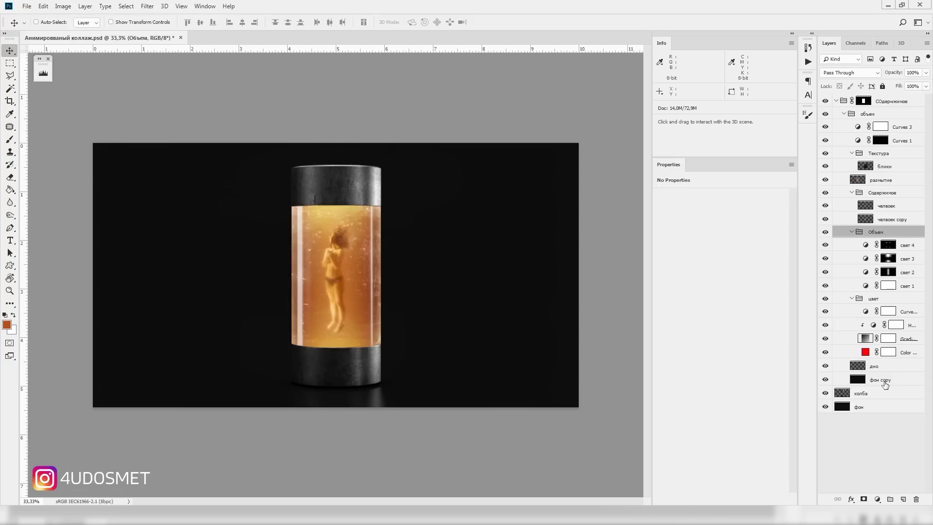
{"action": "left_click", "coordinate": [869, 384], "text": "shift"}
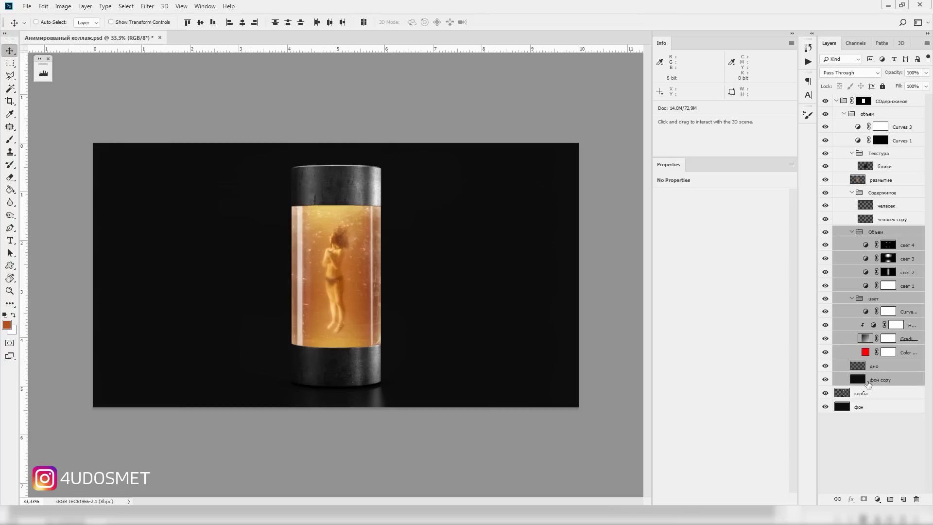
{"action": "key", "text": "ctrl+e"}
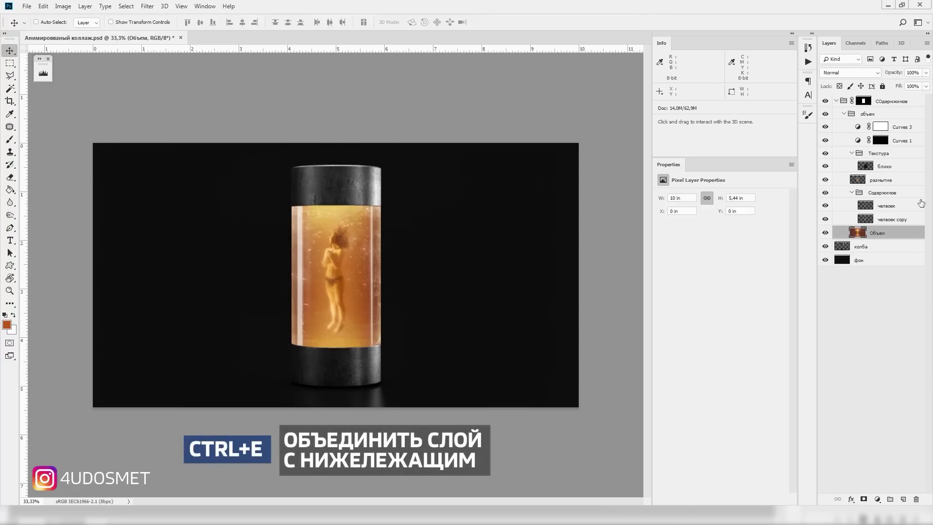
Step: Move человек and the other grouped layers out of their groups
{"action": "left_click", "coordinate": [886, 206]}
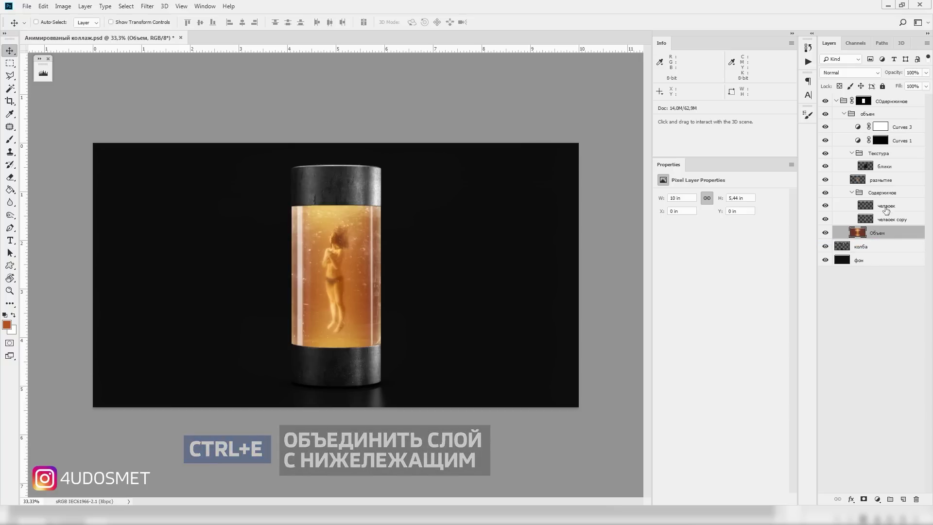
{"action": "left_click", "coordinate": [878, 233], "text": "shift"}
{"action": "left_click", "coordinate": [881, 180], "text": "ctrl"}
{"action": "left_click", "coordinate": [885, 167], "text": "ctrl"}
{"action": "left_click", "coordinate": [902, 141], "text": "ctrl"}
{"action": "left_click", "coordinate": [902, 127], "text": "ctrl"}
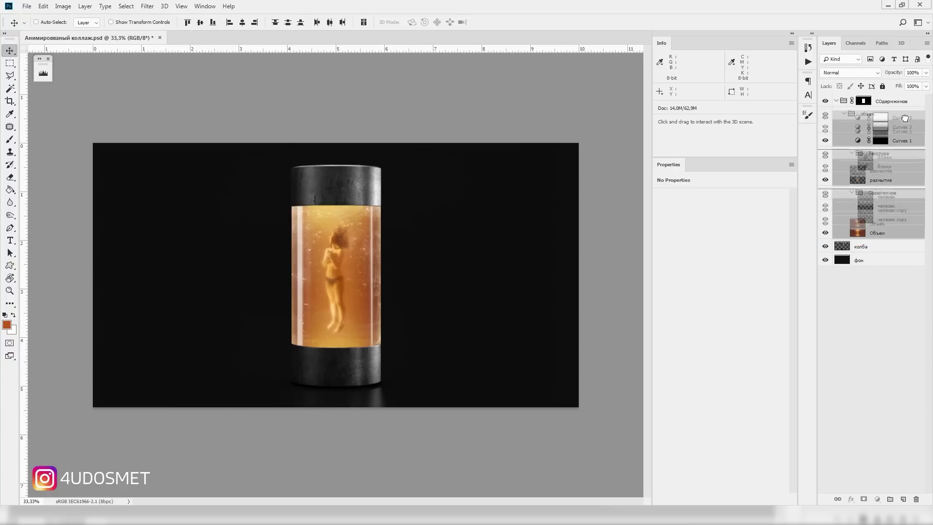
{"action": "left_click_drag", "start_coordinate": [897, 128], "coordinate": [901, 246]}
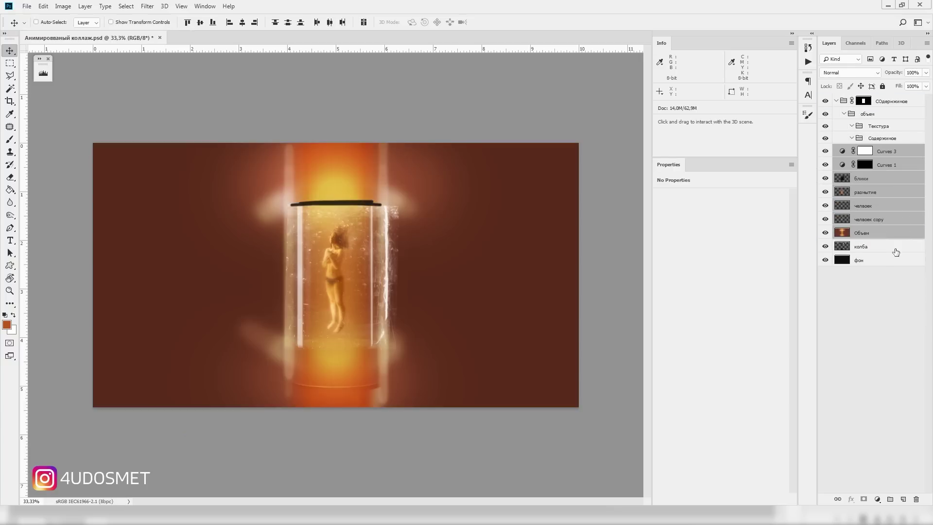
Step: Delete the emptied groups and end with only the человек layer selected
{"action": "left_click", "coordinate": [882, 151]}
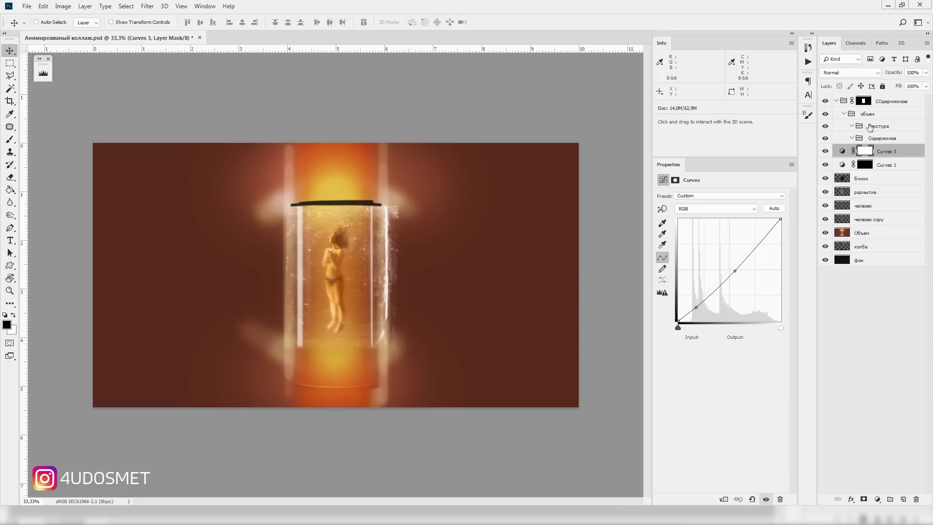
{"action": "left_click", "coordinate": [864, 117]}
{"action": "key", "text": "Delete"}
{"action": "left_click", "coordinate": [892, 120]}
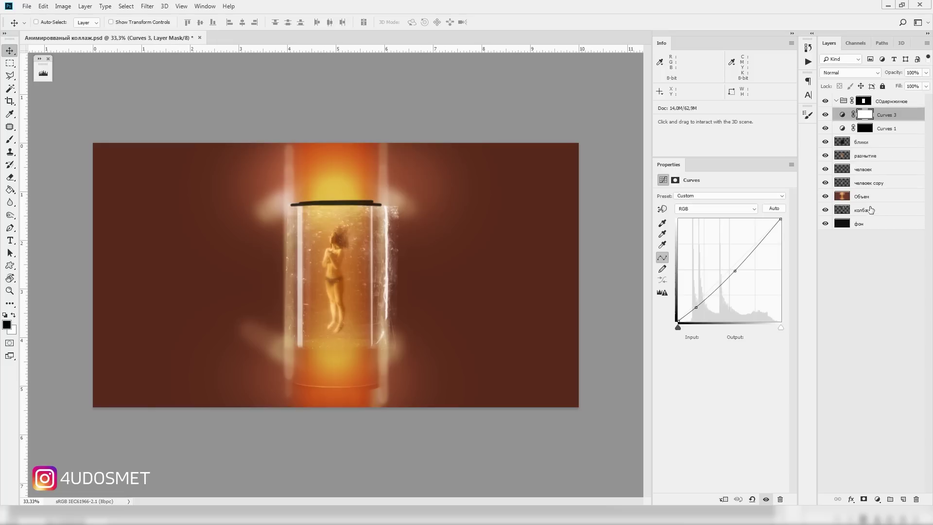
{"action": "left_click", "coordinate": [872, 210], "text": "shift"}
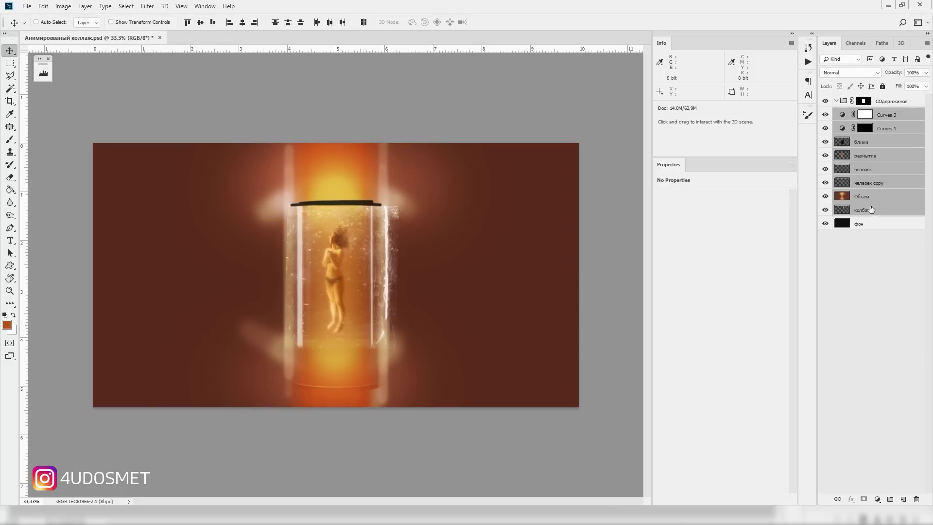
{"action": "left_click", "coordinate": [879, 174]}
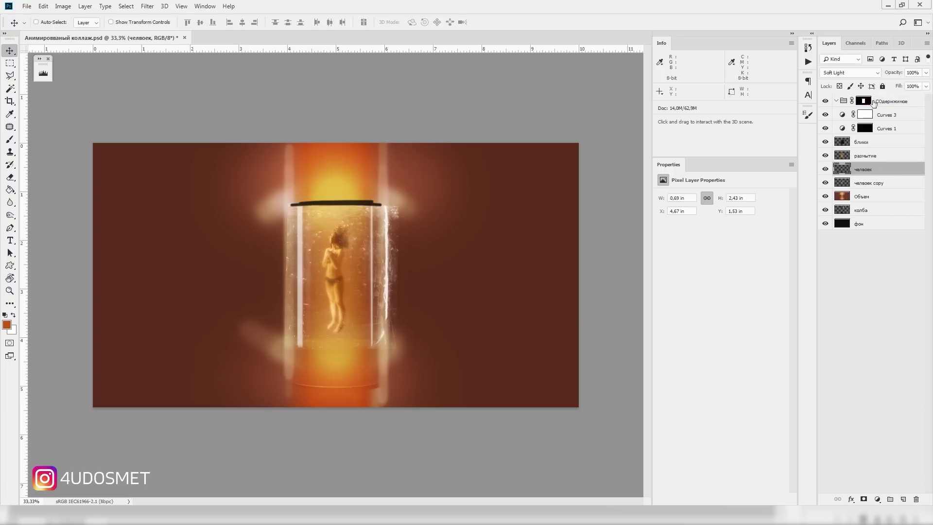
Step: Mask Объем to the flask's liquid and copy that mask onto человек copy
{"action": "left_click", "coordinate": [870, 196]}
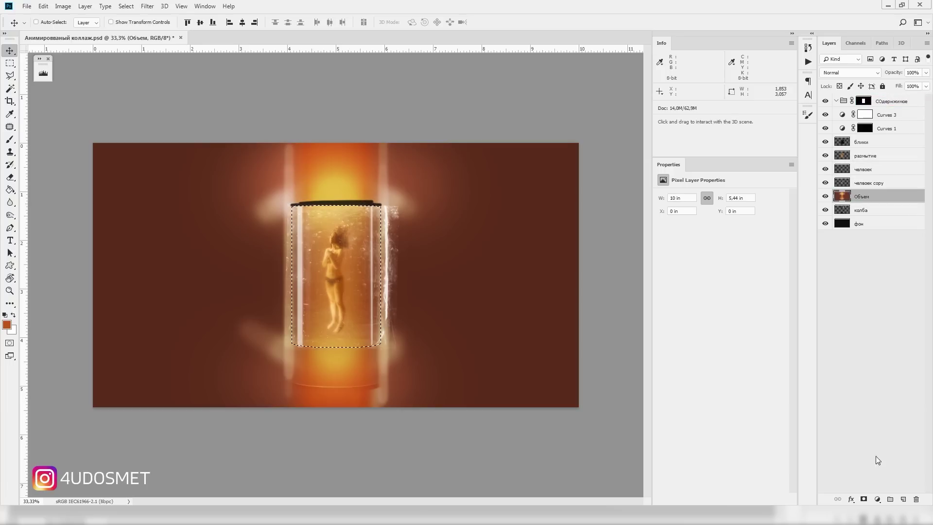
{"action": "left_click", "coordinate": [864, 499]}
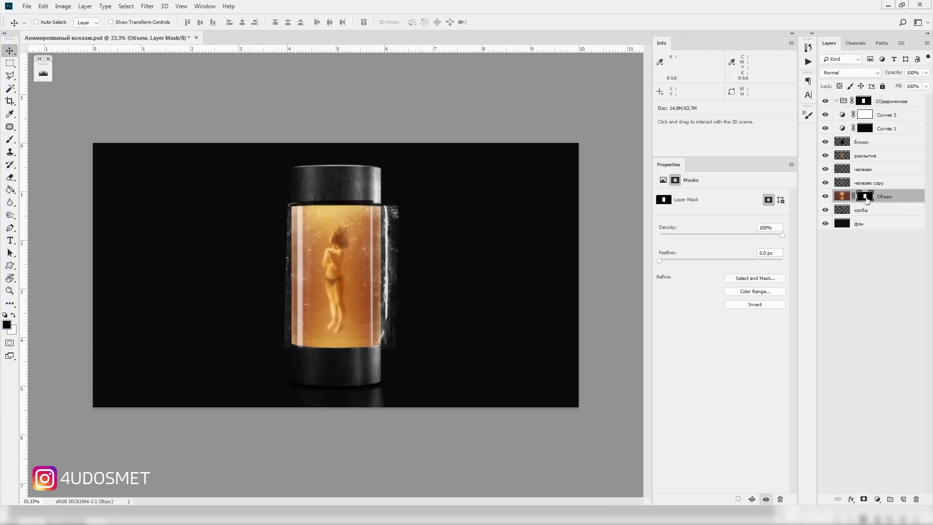
{"action": "left_click", "coordinate": [867, 198], "text": "alt"}
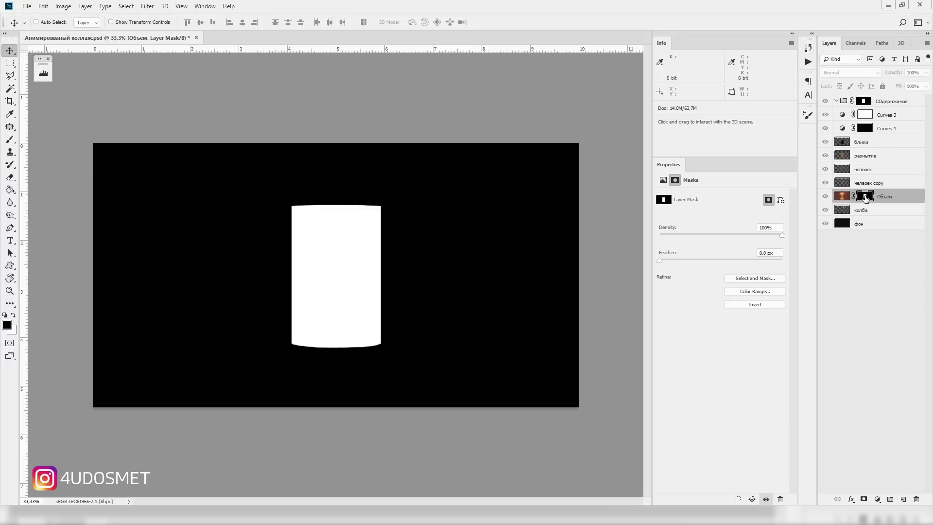
{"action": "left_click_drag", "start_coordinate": [867, 198], "coordinate": [870, 187]}
{"action": "left_click", "coordinate": [865, 182], "text": "ctrl"}
Step: Add flask-interior masks to the человек, размытие and блики layers
{"action": "left_click", "coordinate": [890, 169]}
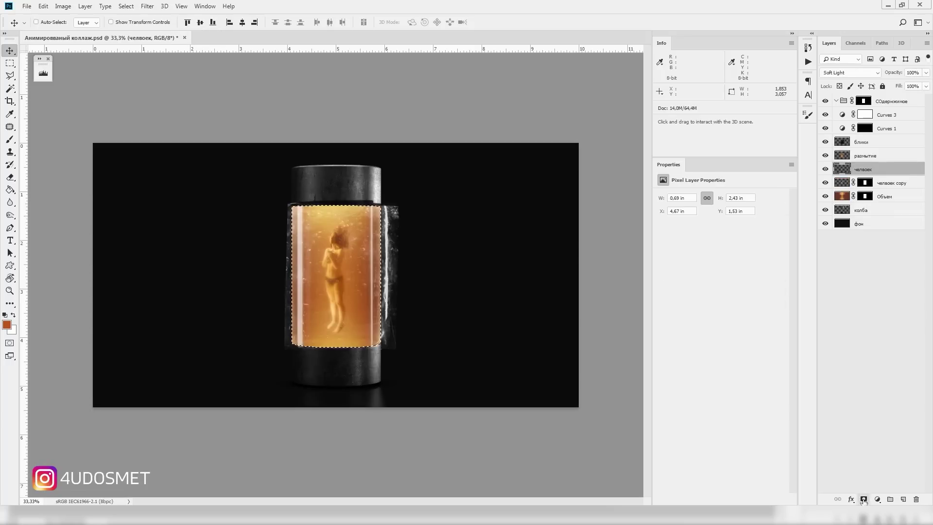
{"action": "left_click", "coordinate": [863, 499]}
{"action": "left_click", "coordinate": [889, 155]}
{"action": "left_click", "coordinate": [864, 500]}
{"action": "left_click", "coordinate": [890, 142]}
{"action": "left_click", "coordinate": [863, 499]}
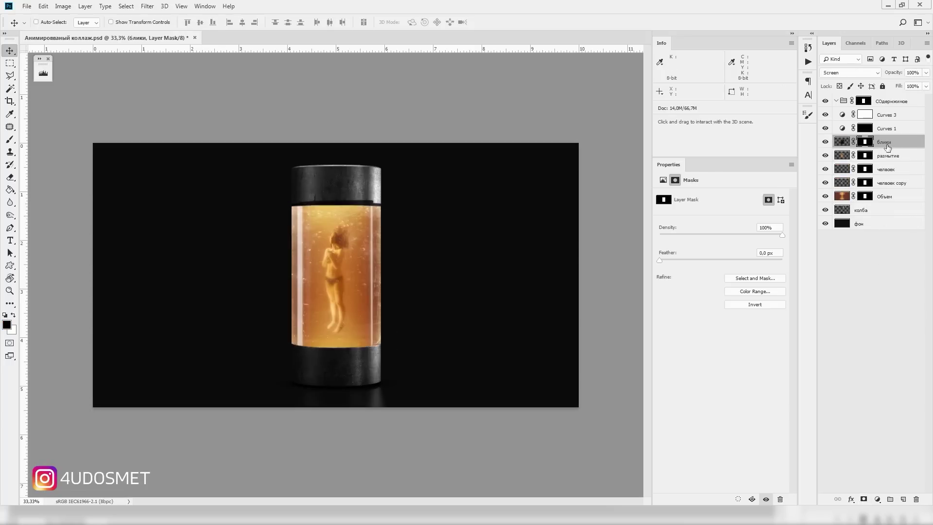
Step: Zoom in on the flask and ungroup the flask layers
{"action": "key", "text": "z"}
{"action": "left_click", "coordinate": [355, 215]}
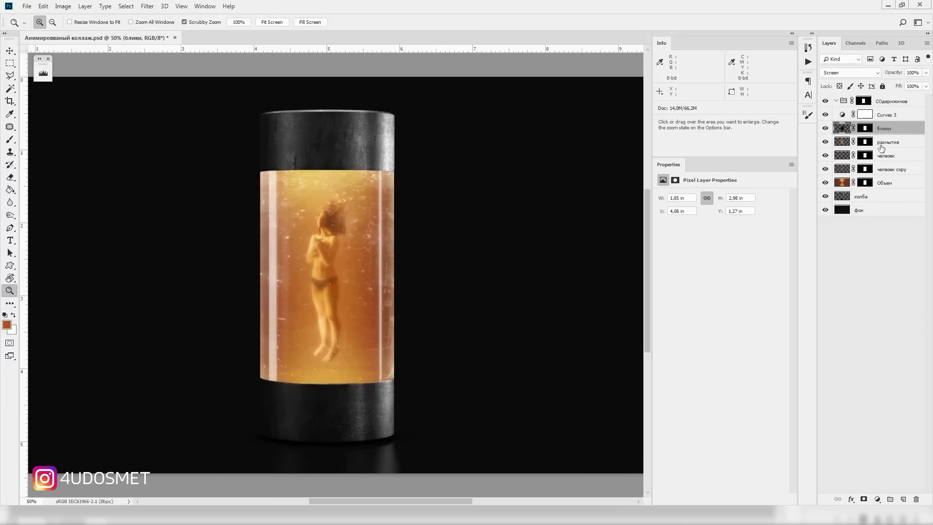
{"action": "left_click", "coordinate": [887, 105]}
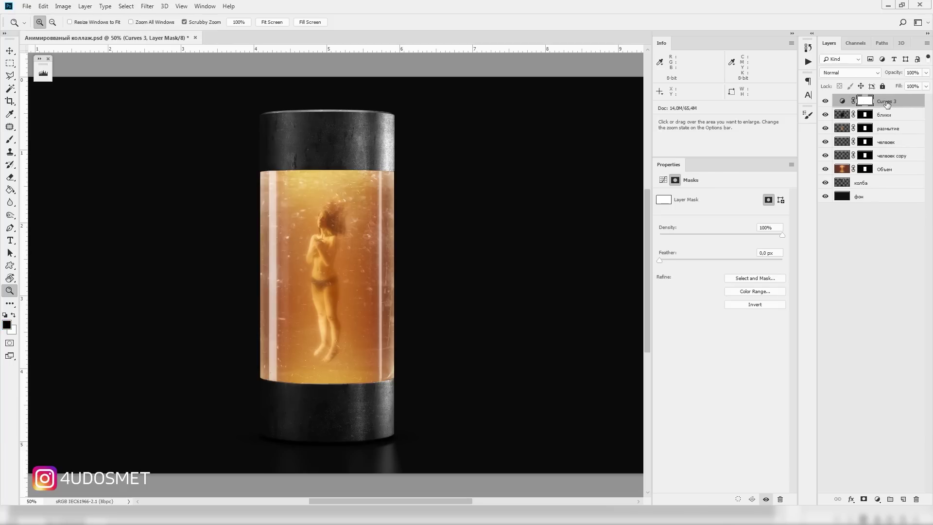
{"action": "left_click", "coordinate": [872, 121]}
Step: Apply the layer masks on блики, размытие, the next layer and Объем
{"action": "right_click", "coordinate": [868, 121]}
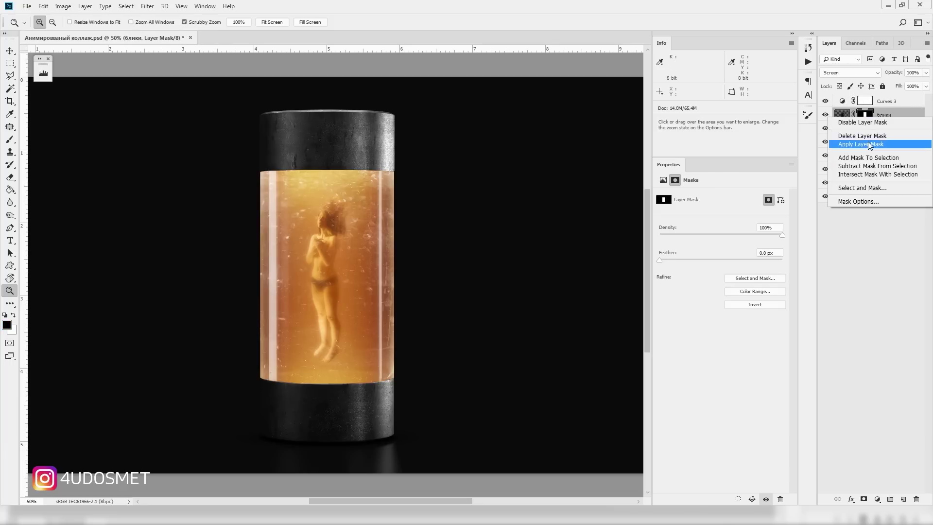
{"action": "left_click", "coordinate": [880, 146]}
{"action": "right_click", "coordinate": [868, 133]}
{"action": "left_click", "coordinate": [879, 157]}
{"action": "right_click", "coordinate": [868, 146]}
{"action": "left_click", "coordinate": [880, 170]}
{"action": "right_click", "coordinate": [867, 160]}
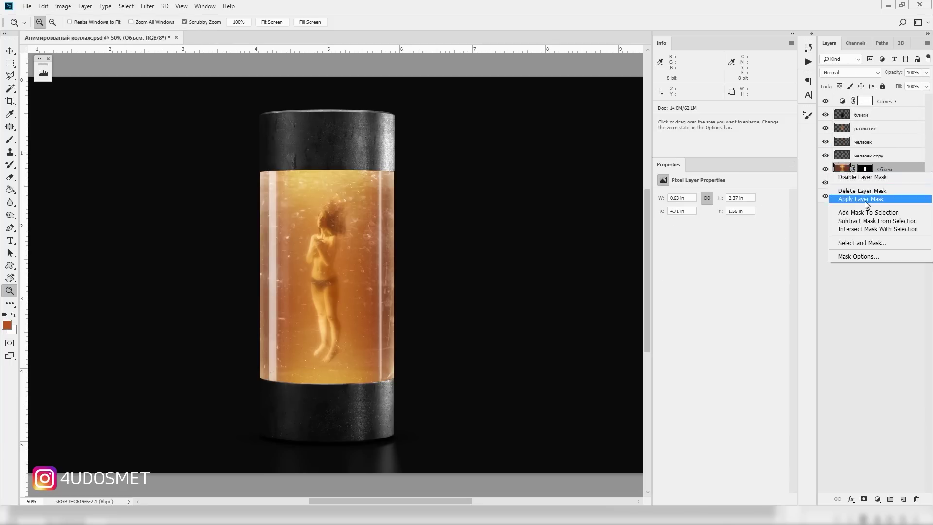
{"action": "left_click", "coordinate": [880, 183]}
Step: Toggle the black background to check the result, then bring up Image Size
{"action": "left_click", "coordinate": [825, 196]}
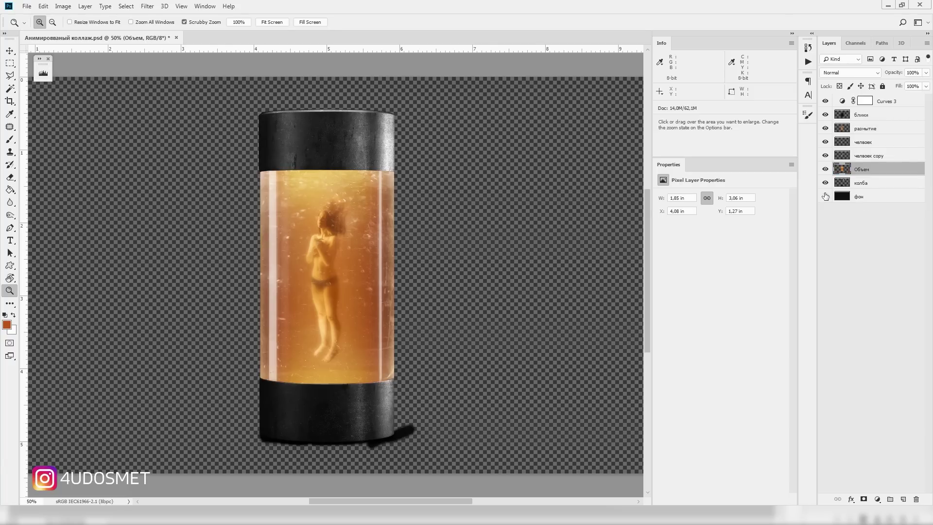
{"action": "left_click", "coordinate": [826, 196]}
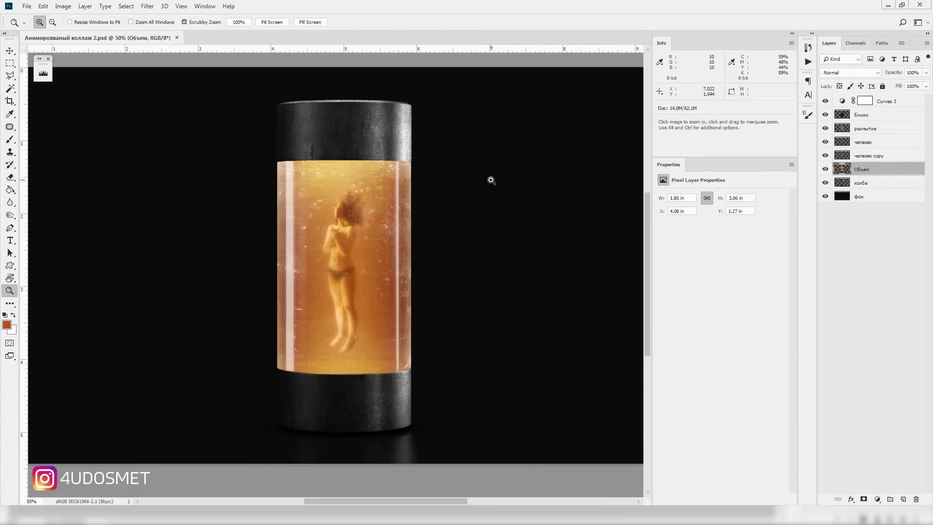
{"action": "key", "text": "v"}
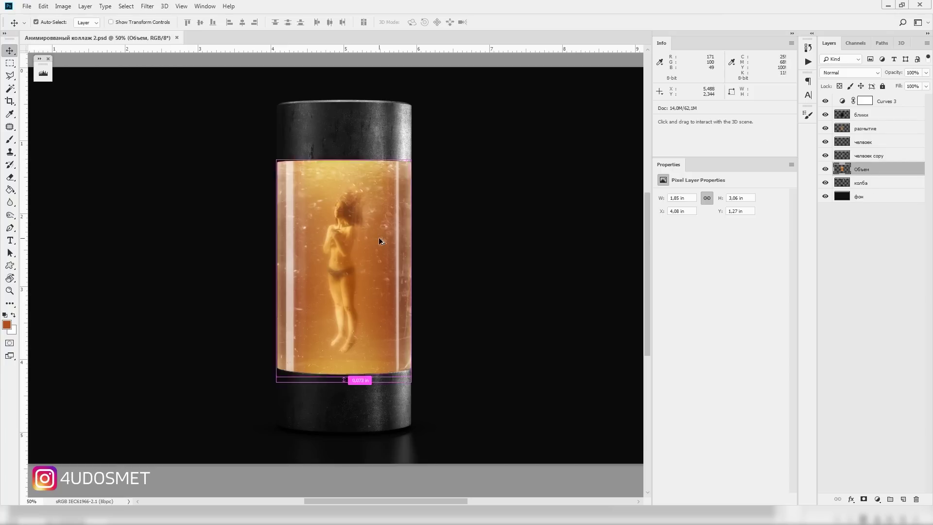
{"action": "key", "text": "ctrl+alt+i"}
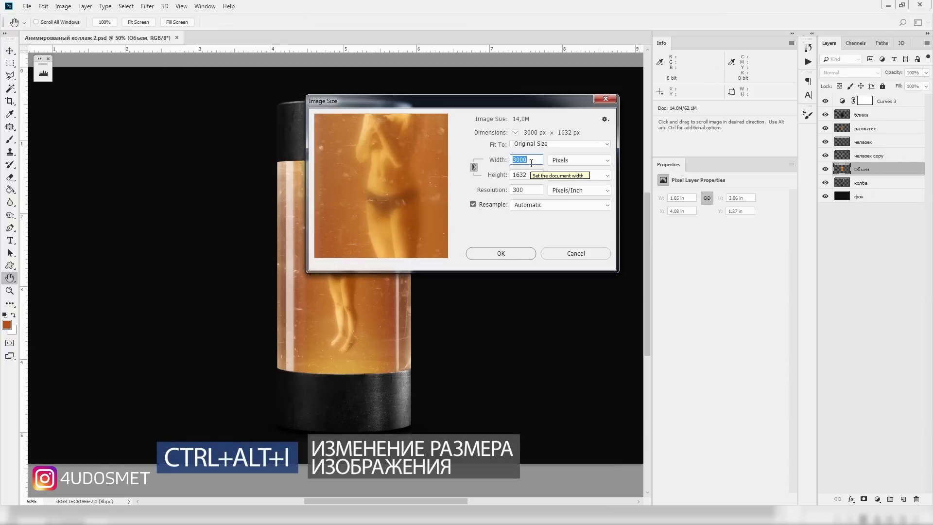
Step: Resize the collage to 1920×1044 px and save a copy with ' 2' added to the name
{"action": "type", "text": "1920"}
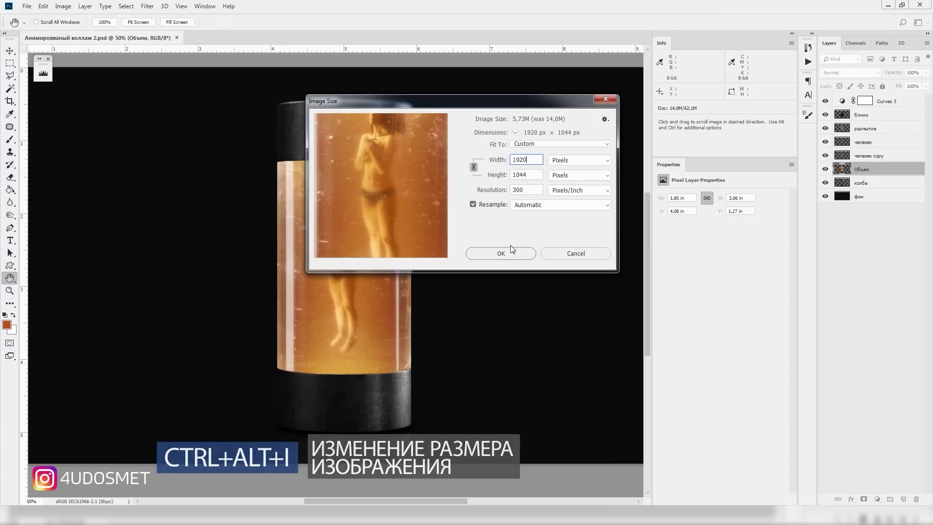
{"action": "left_click", "coordinate": [505, 253]}
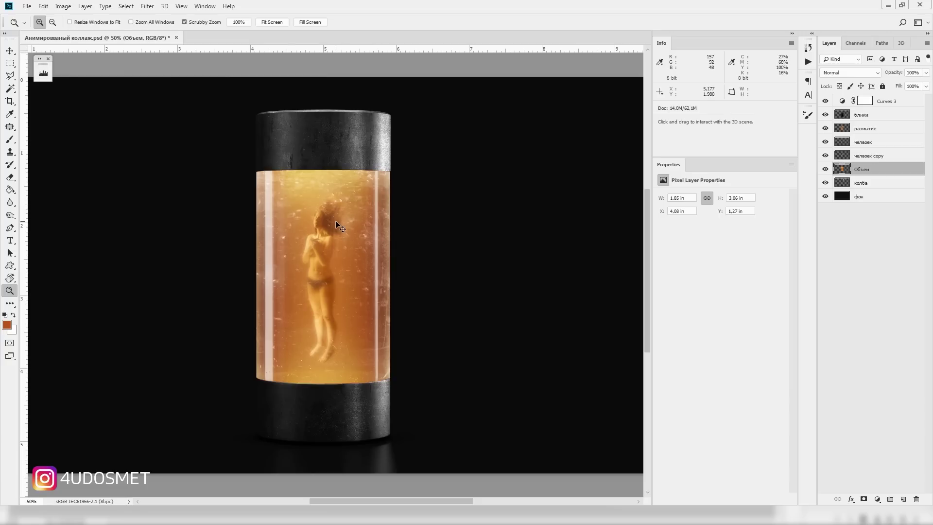
{"action": "key", "text": "ctrl+shift+s"}
{"action": "left_click", "coordinate": [172, 320]}
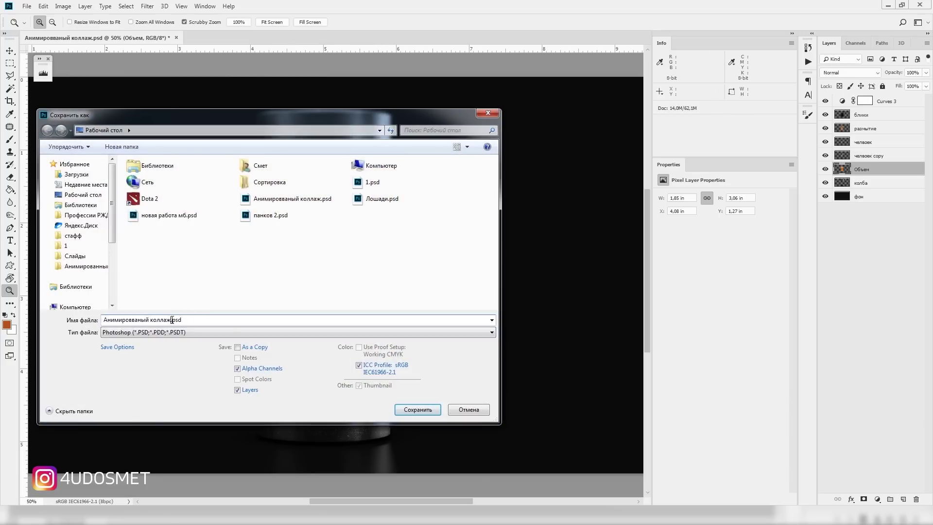
{"action": "key", "text": "Return"}
{"action": "key", "text": "Return"}
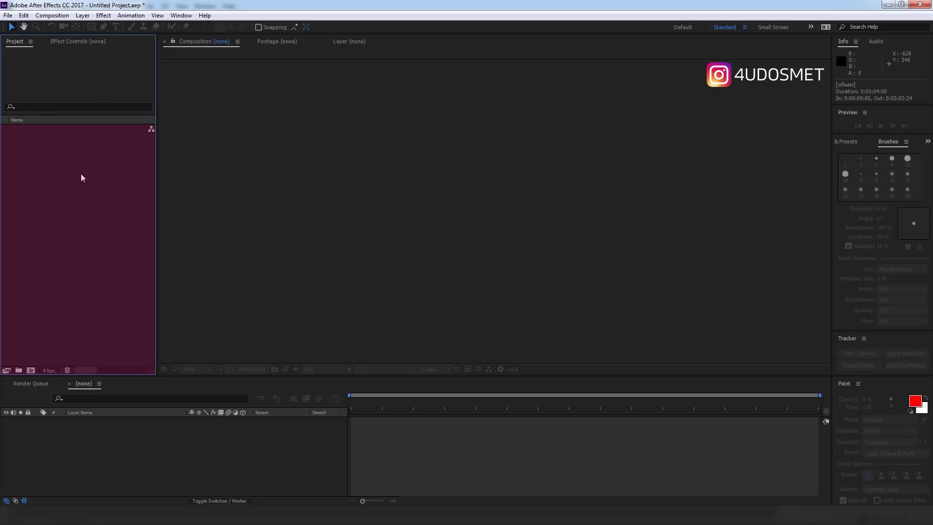
Step: Import the collage PSD as flat footage and build a comp, then undo both
{"action": "double_click", "coordinate": [61, 196]}
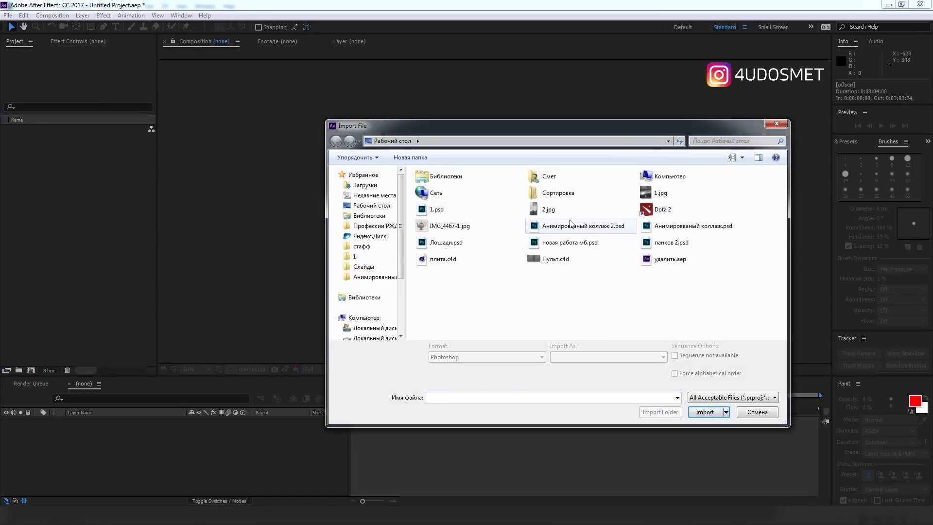
{"action": "double_click", "coordinate": [617, 228]}
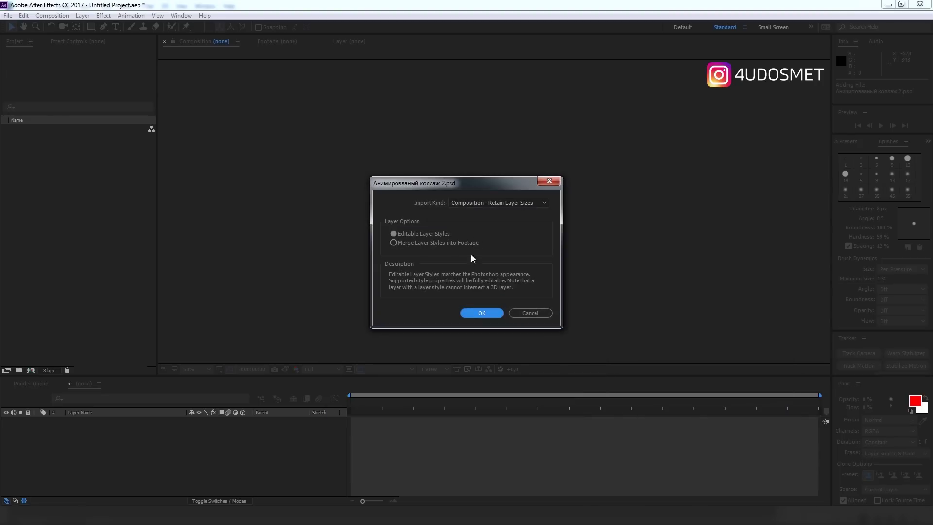
{"action": "left_click", "coordinate": [474, 203]}
{"action": "left_click", "coordinate": [499, 214]}
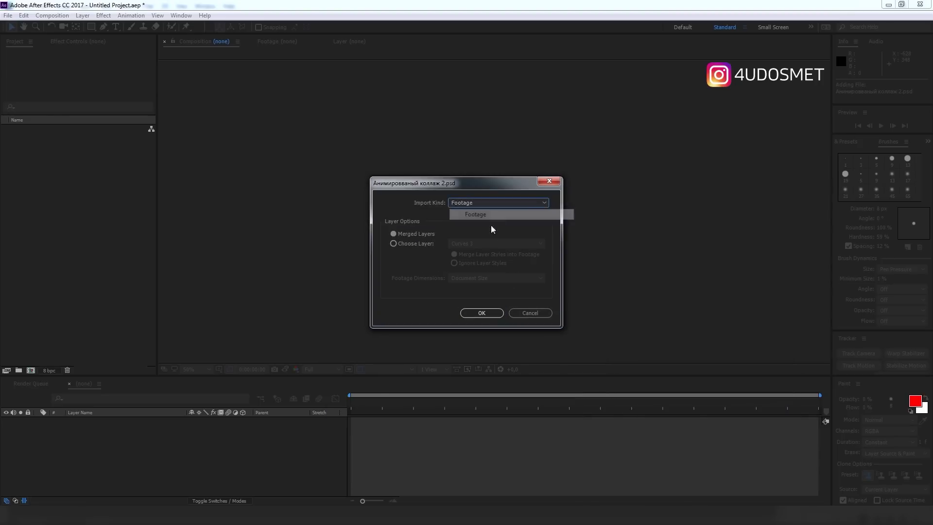
{"action": "left_click", "coordinate": [481, 313]}
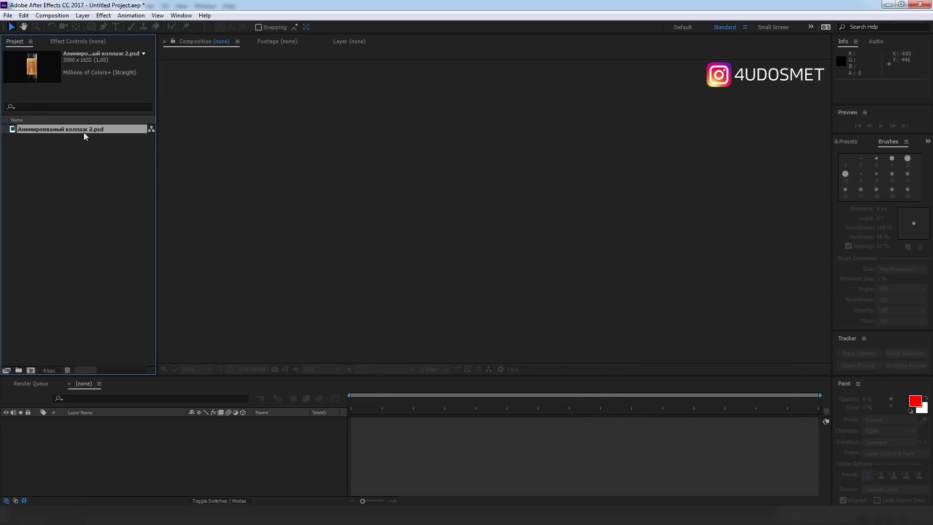
{"action": "left_click_drag", "start_coordinate": [65, 134], "coordinate": [97, 442]}
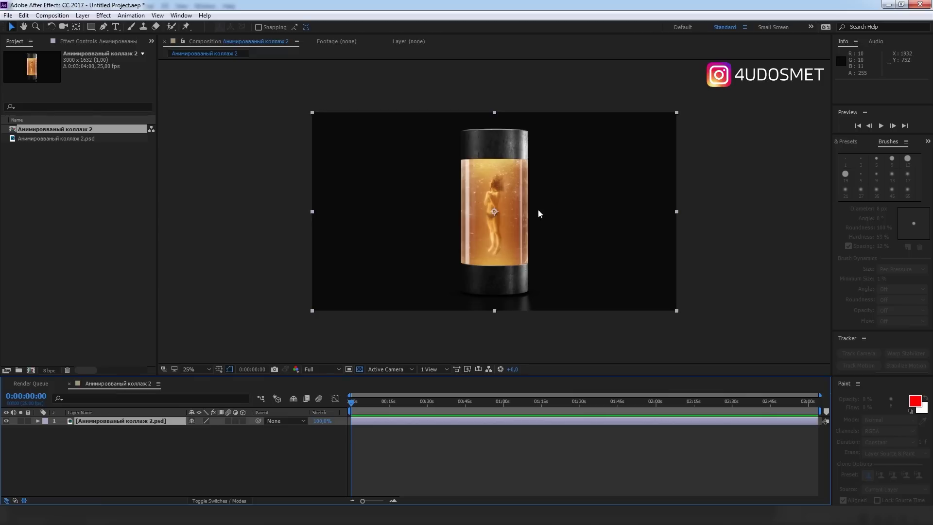
{"action": "key", "text": "ctrl+z"}
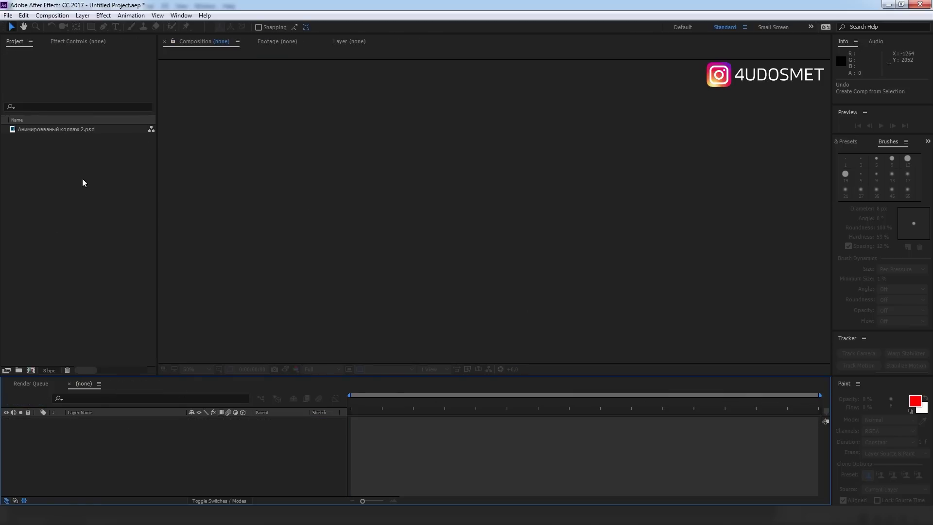
{"action": "key", "text": "ctrl+z"}
Step: Re-import the collage PSD as Composition – Retain Layer Sizes
{"action": "left_click", "coordinate": [73, 158]}
{"action": "double_click", "coordinate": [73, 157]}
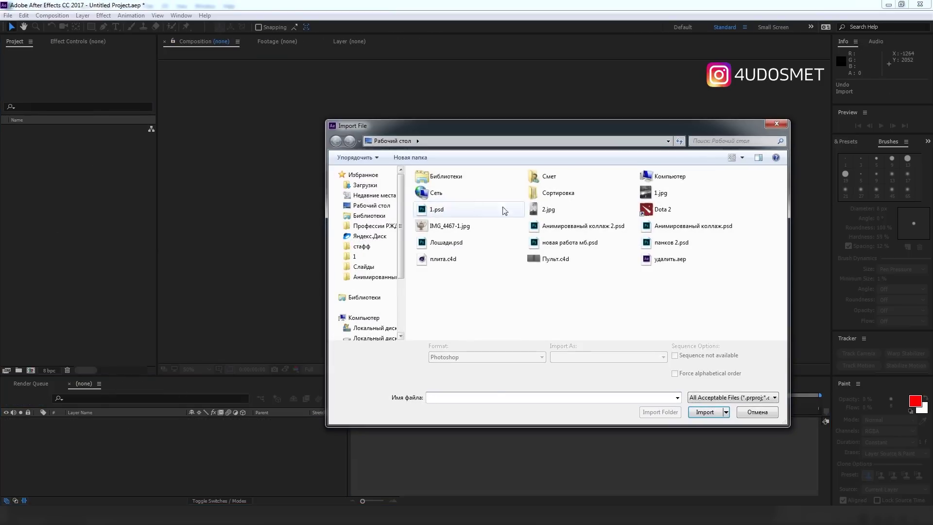
{"action": "left_click", "coordinate": [578, 231]}
{"action": "key", "text": "Return"}
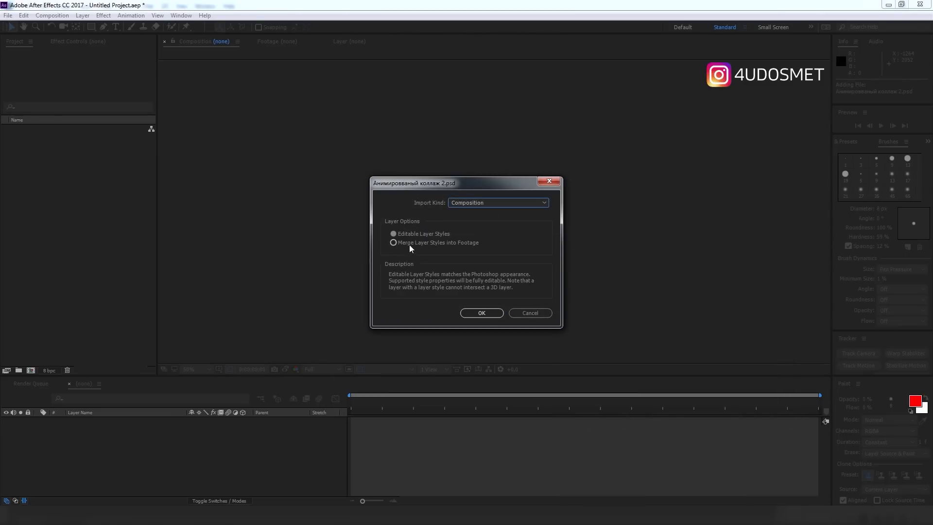
{"action": "left_click", "coordinate": [485, 313]}
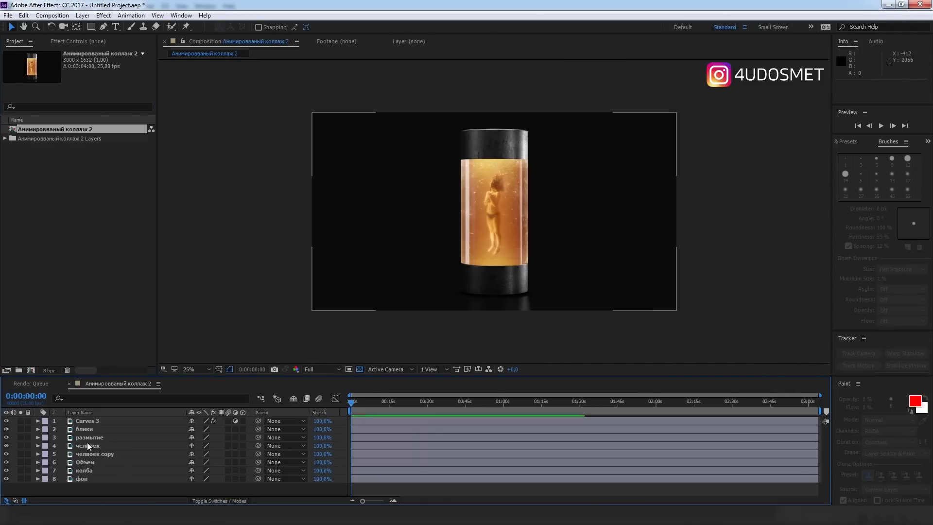
{"action": "left_click", "coordinate": [91, 447]}
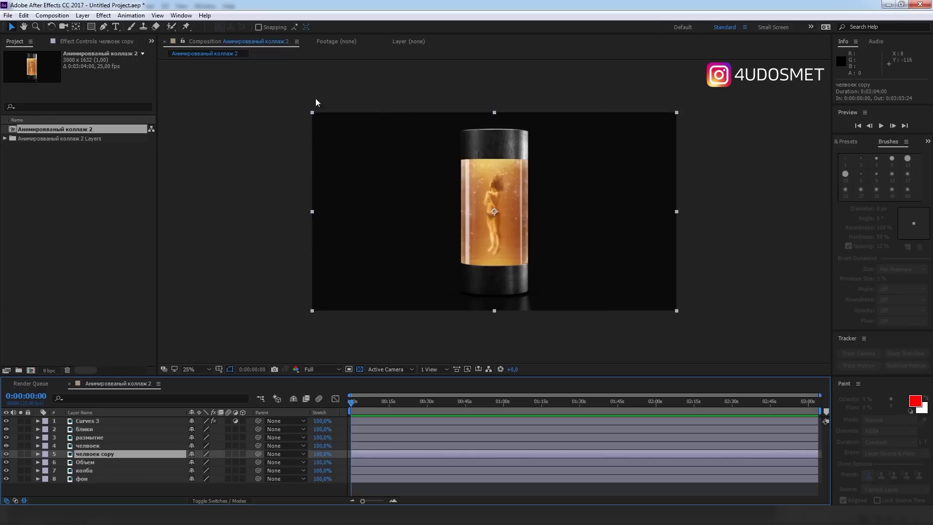
{"action": "left_click_drag", "start_coordinate": [574, 219], "coordinate": [654, 215]}
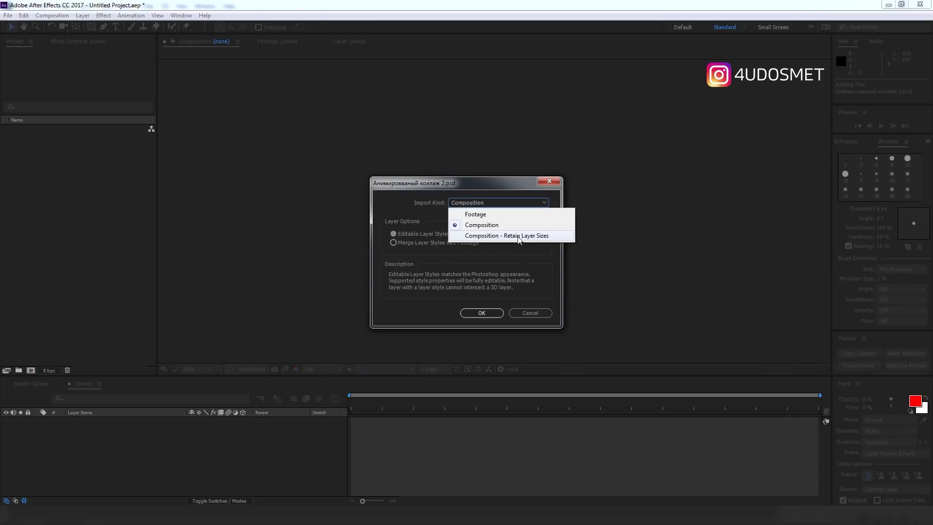
{"action": "left_click", "coordinate": [519, 236]}
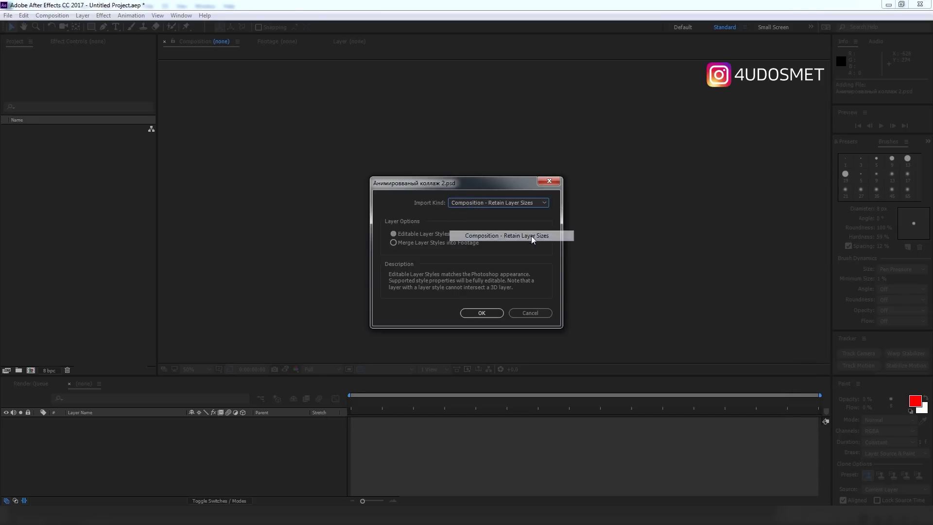
{"action": "left_click", "coordinate": [481, 313]}
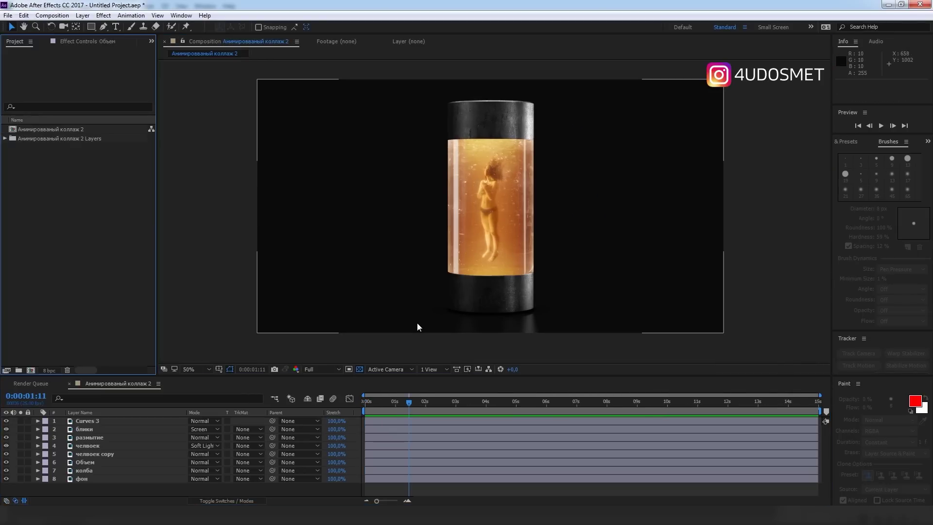
Step: Parent челвоек to челвоек copy and reveal the copy's Transform properties at 0s
{"action": "left_click", "coordinate": [104, 453]}
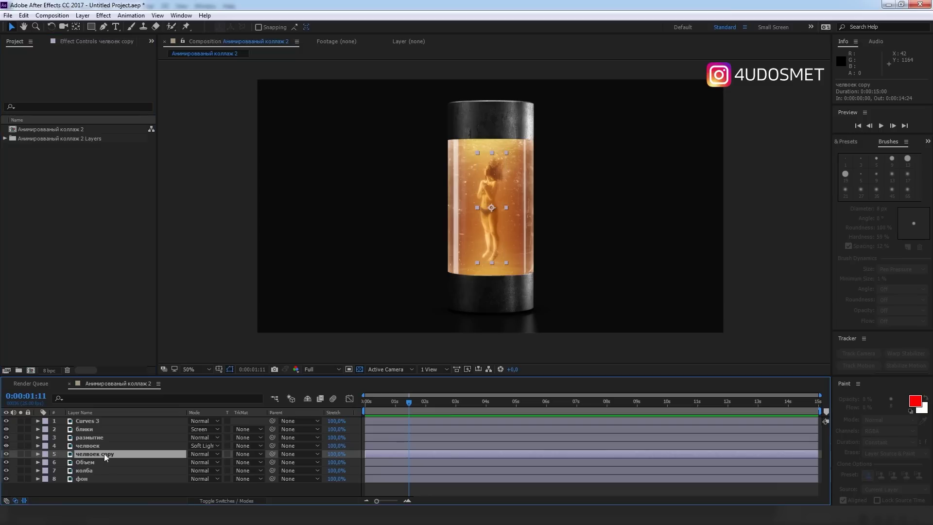
{"action": "left_click", "coordinate": [6, 445]}
{"action": "left_click", "coordinate": [6, 446]}
{"action": "left_click_drag", "start_coordinate": [273, 445], "coordinate": [195, 452]}
{"action": "left_click_drag", "start_coordinate": [112, 454], "coordinate": [109, 455]}
{"action": "key", "text": "Home"}
{"action": "key", "text": "period"}
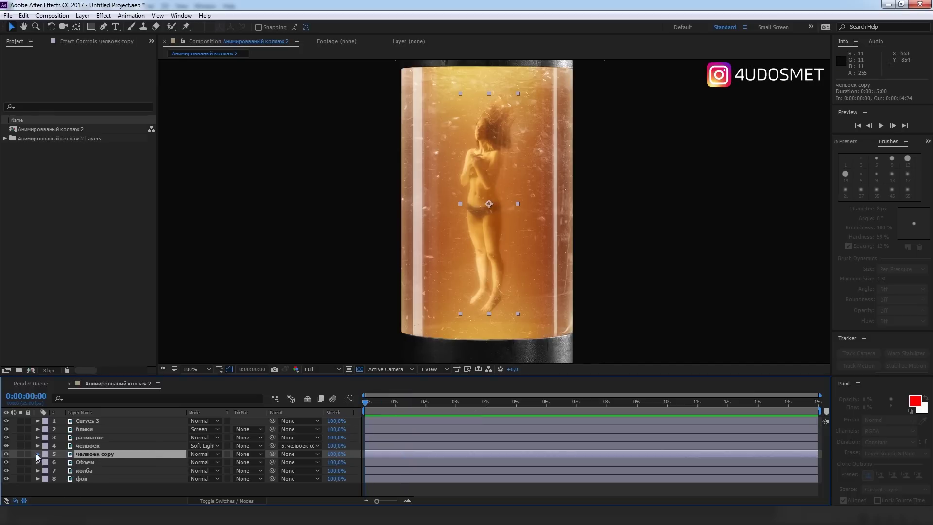
{"action": "left_click", "coordinate": [38, 454]}
Step: Show only Position on челвоек copy and set its first Position keyframe at 0s
{"action": "scroll", "coordinate": [43, 449], "scroll_direction": "up", "scroll_amount": 1}
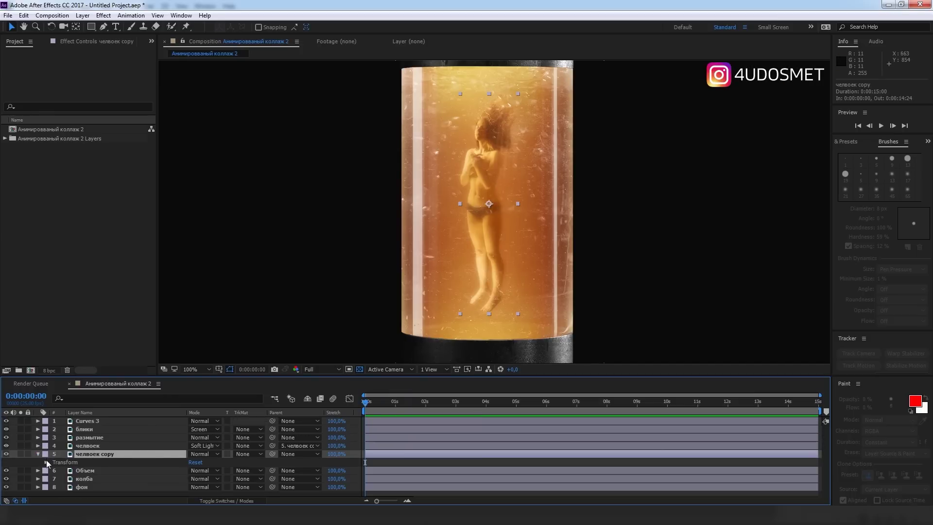
{"action": "scroll", "coordinate": [45, 463], "scroll_direction": "down", "scroll_amount": 1}
{"action": "scroll", "coordinate": [74, 437], "scroll_direction": "down", "scroll_amount": 1}
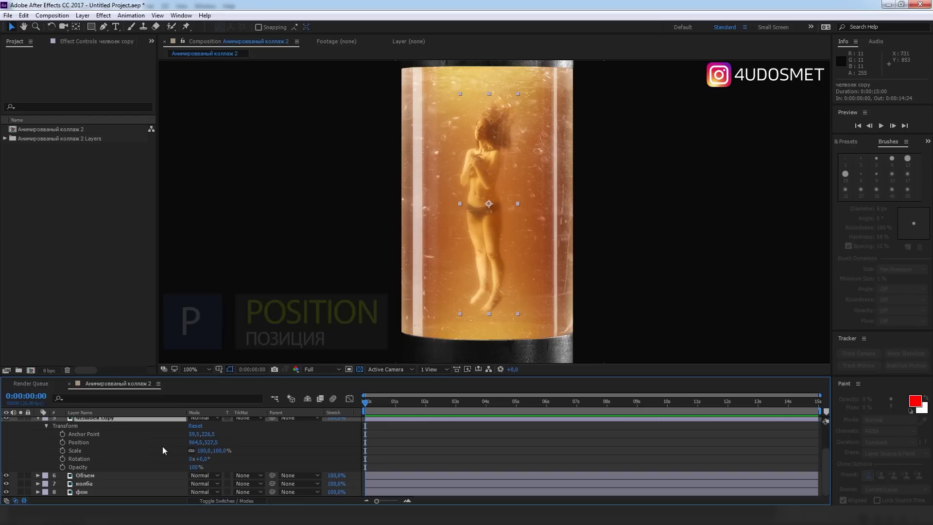
{"action": "key", "text": "p"}
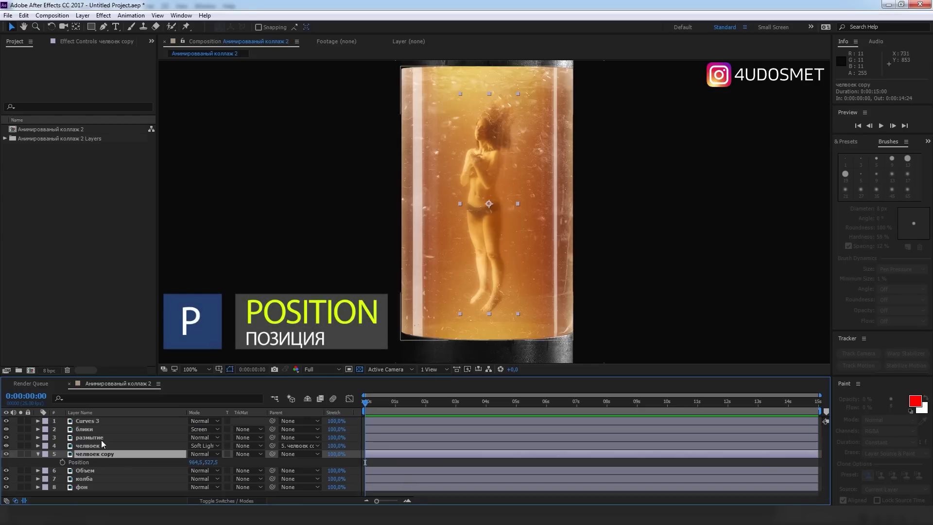
{"action": "left_click", "coordinate": [62, 462]}
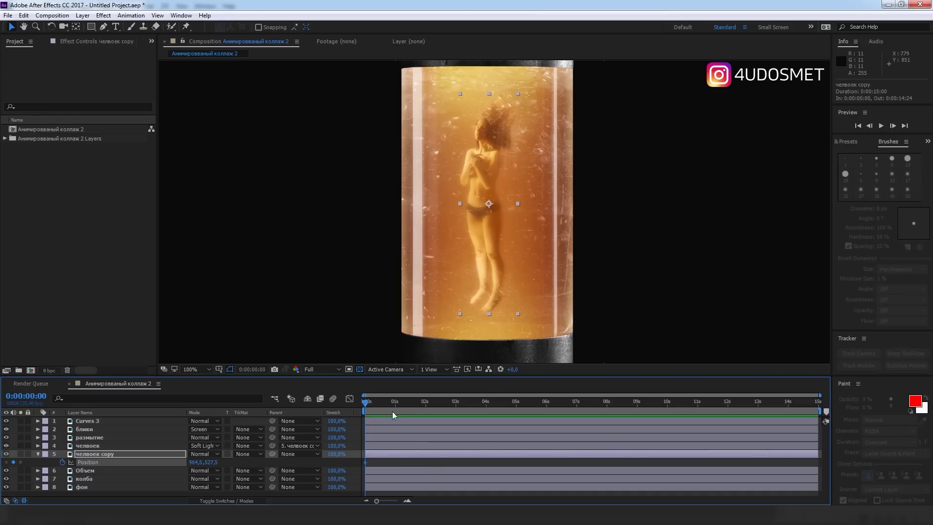
Step: Raise the figure slightly at the 2-second mark to add a Position keyframe, and preview
{"action": "left_click_drag", "start_coordinate": [393, 411], "coordinate": [426, 407]}
{"action": "left_click_drag", "start_coordinate": [491, 268], "coordinate": [492, 257]}
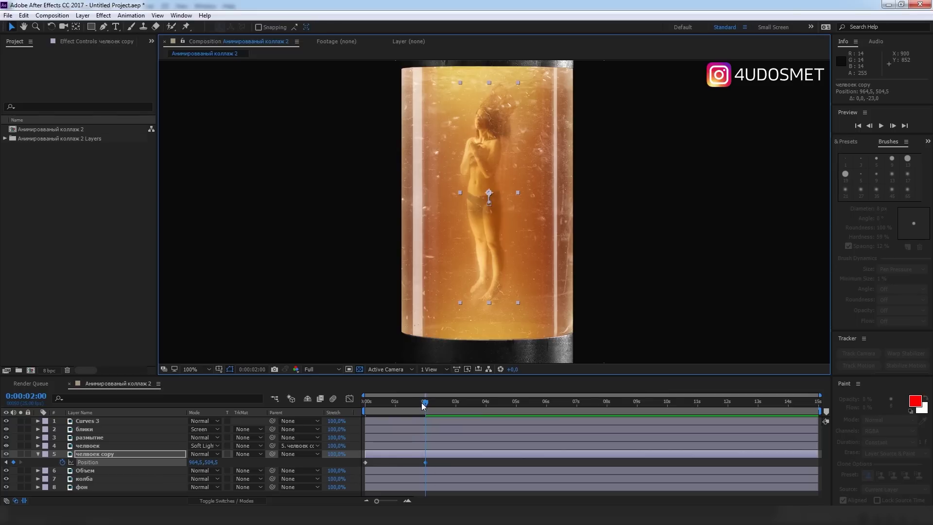
{"action": "key", "text": "space"}
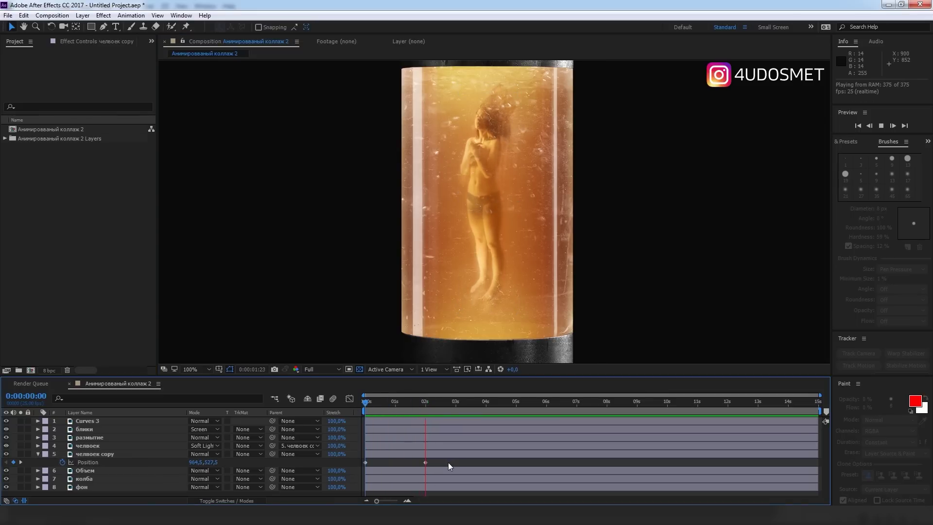
{"action": "key", "text": "space"}
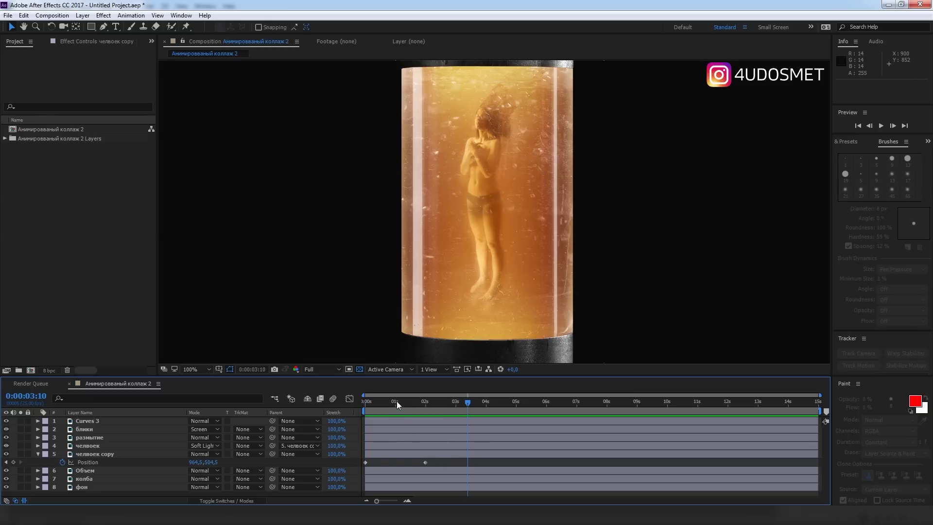
Step: Copy the 0 s Position keyframe to 4 s, preview, and select all three keyframes
{"action": "left_click_drag", "start_coordinate": [377, 407], "coordinate": [425, 415]}
{"action": "left_click", "coordinate": [366, 460]}
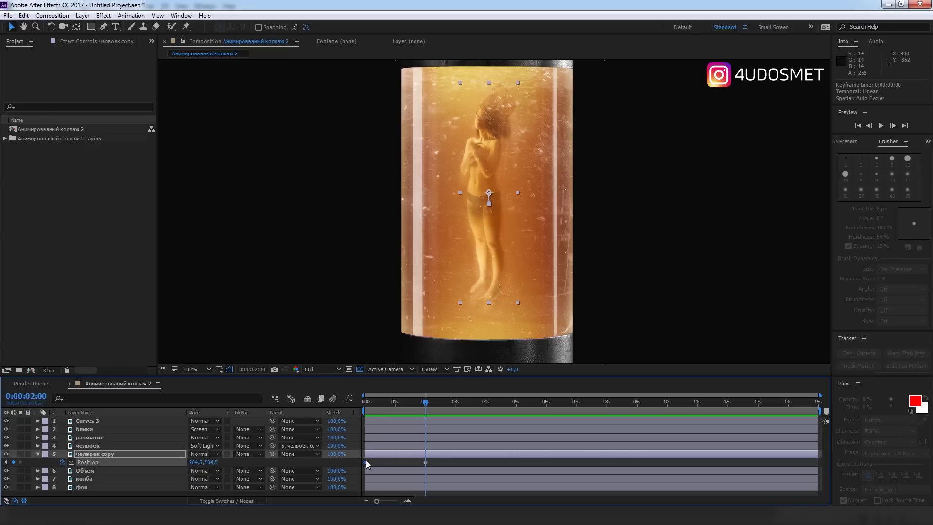
{"action": "key", "text": "ctrl+c"}
{"action": "left_click", "coordinate": [486, 404]}
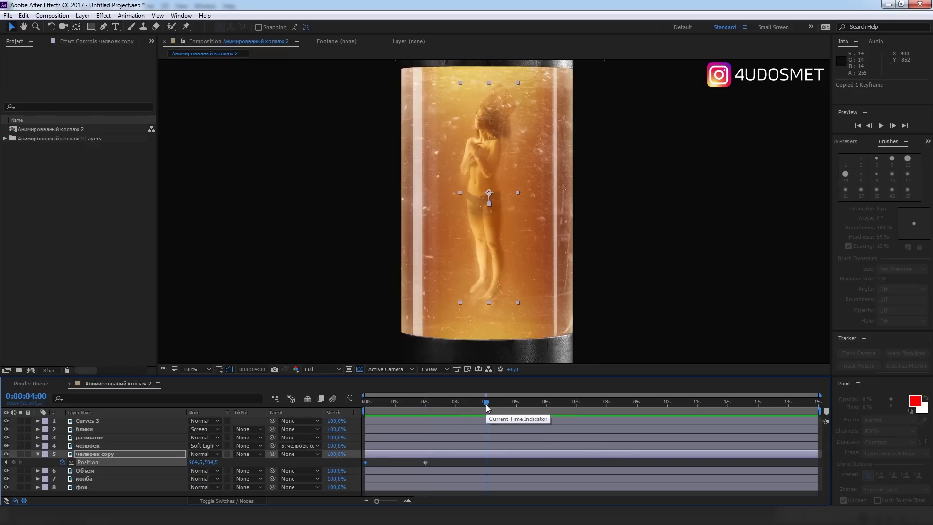
{"action": "key", "text": "ctrl+v"}
{"action": "left_click_drag", "start_coordinate": [486, 404], "coordinate": [343, 416]}
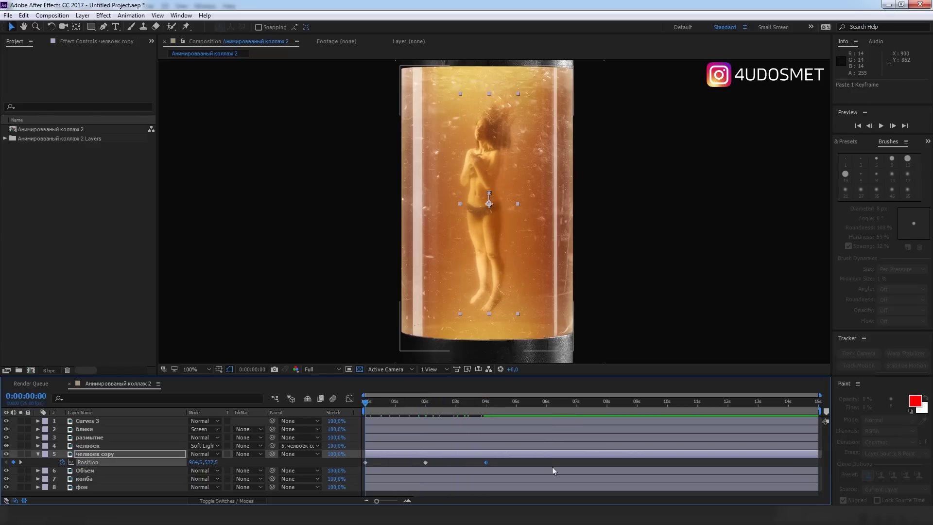
{"action": "left_click", "coordinate": [541, 460]}
{"action": "key", "text": "space"}
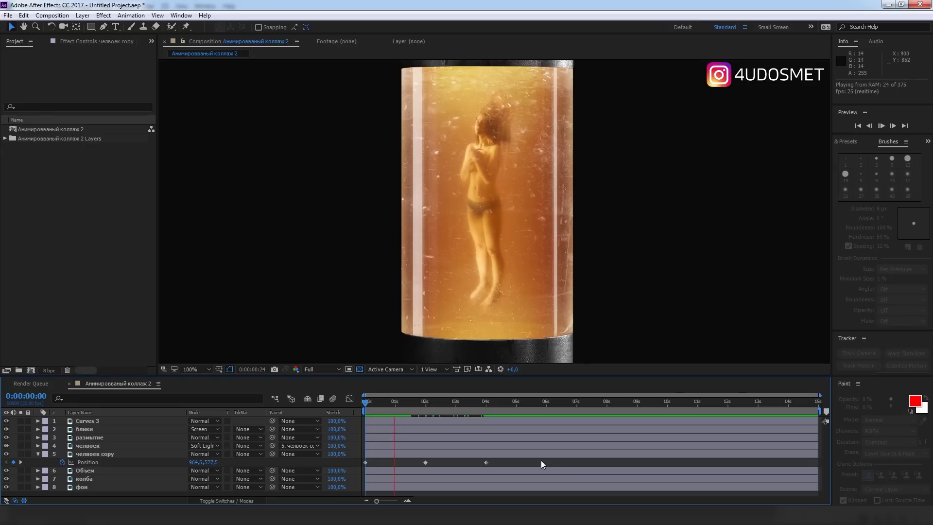
{"action": "key", "text": "space"}
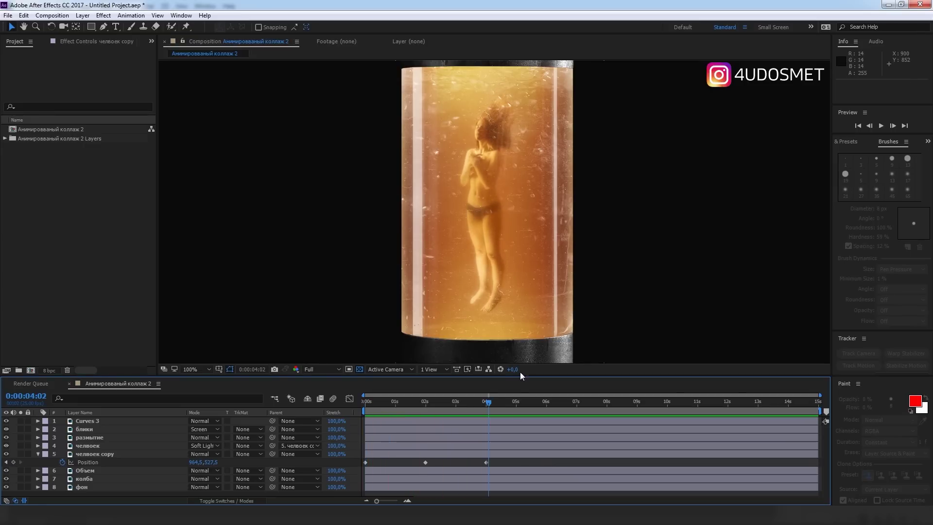
{"action": "left_click", "coordinate": [495, 462]}
{"action": "left_click_drag", "start_coordinate": [500, 460], "coordinate": [363, 465]}
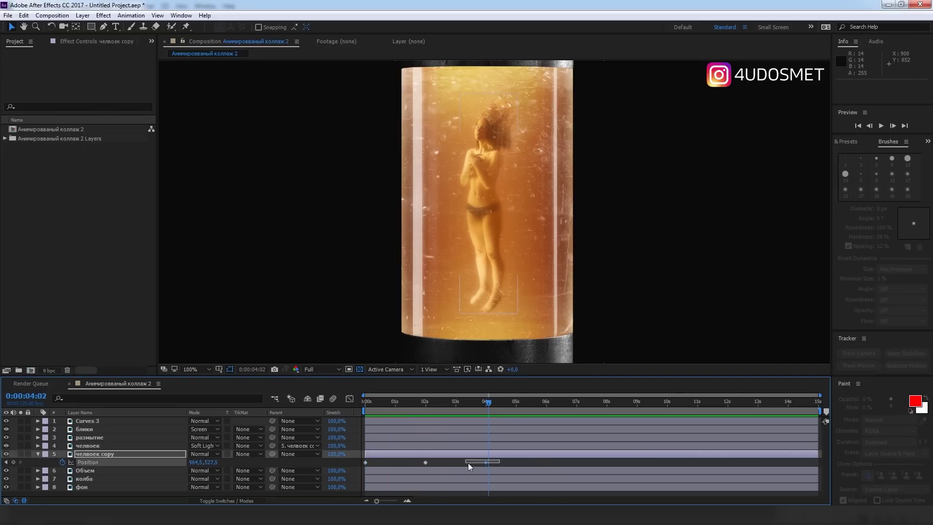
Step: Apply Easy Ease to all three Position keyframes, then preview and scrub the eased bobbing
{"action": "right_click", "coordinate": [366, 463]}
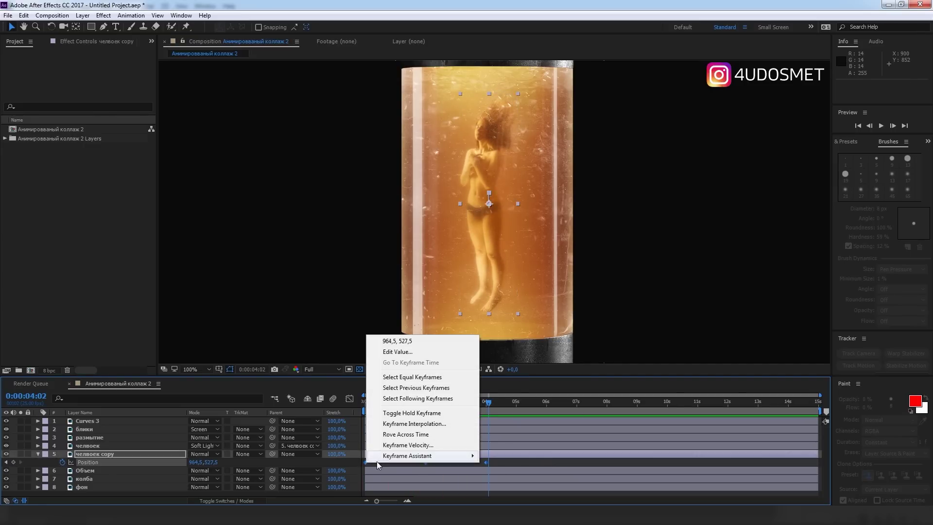
{"action": "mouse_move", "coordinate": [409, 456]}
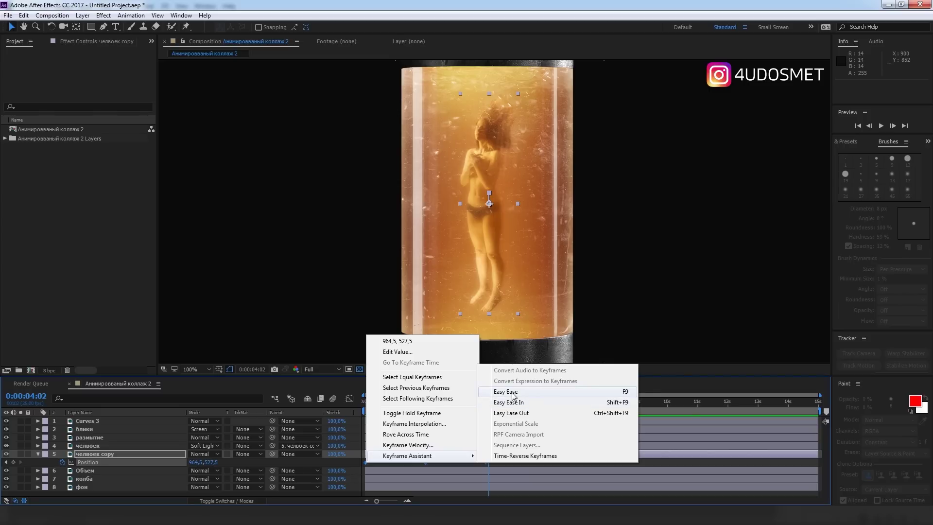
{"action": "left_click", "coordinate": [512, 391]}
{"action": "left_click", "coordinate": [500, 463]}
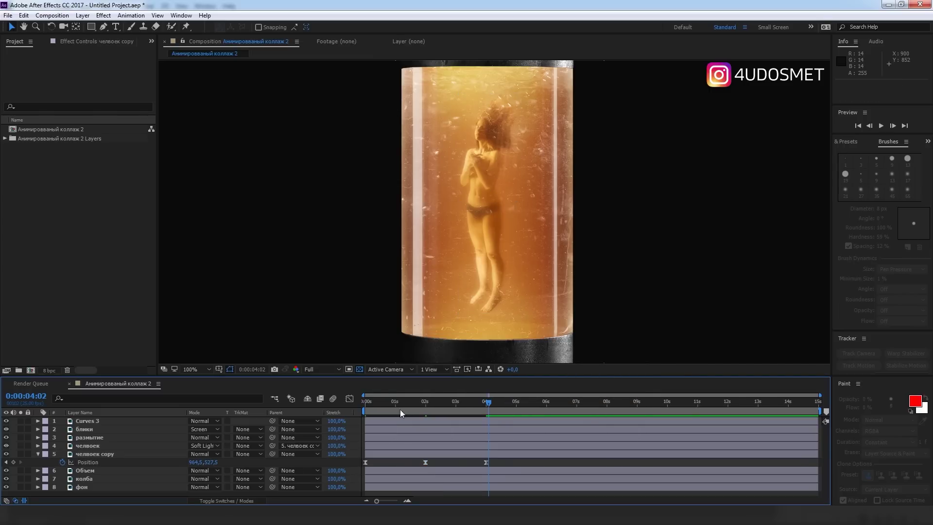
{"action": "left_click", "coordinate": [364, 401]}
{"action": "key", "text": "space"}
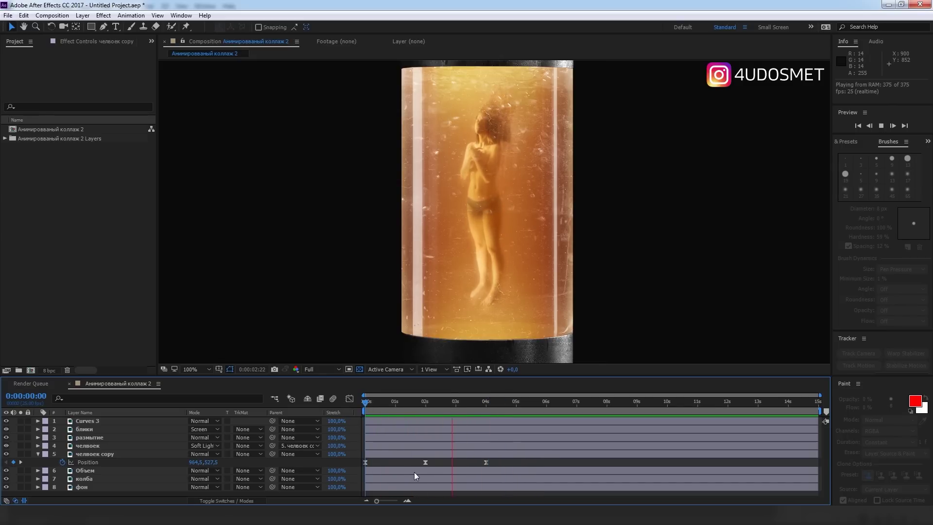
{"action": "key", "text": "space"}
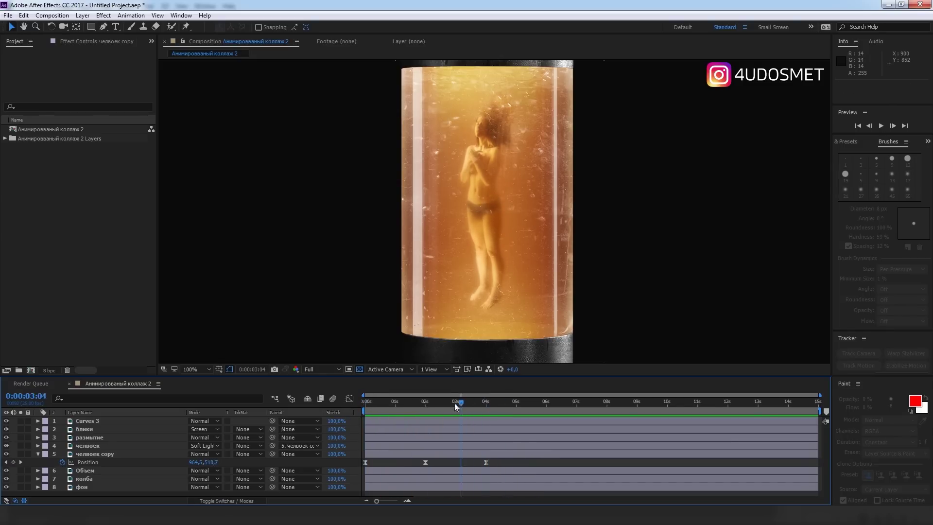
{"action": "key", "text": "space"}
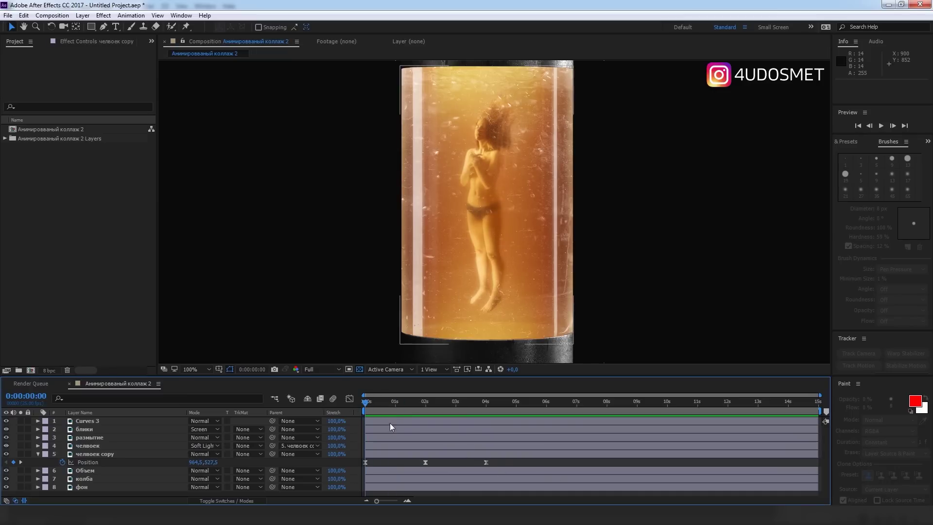
{"action": "mouse_move", "coordinate": [368, 402]}
{"action": "left_mouse_down"}
{"action": "mouse_move", "coordinate": [740, 430]}
{"action": "mouse_move", "coordinate": [632, 438]}
{"action": "left_mouse_up"}
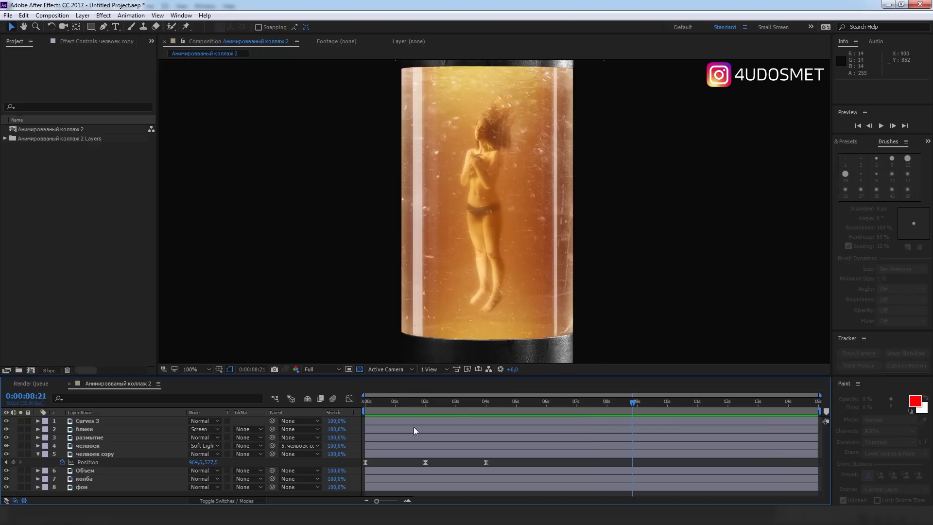
Step: Add a looping cycle expression to the figure's Position and scrub to check the repeat
{"action": "left_click", "coordinate": [62, 461], "text": "alt"}
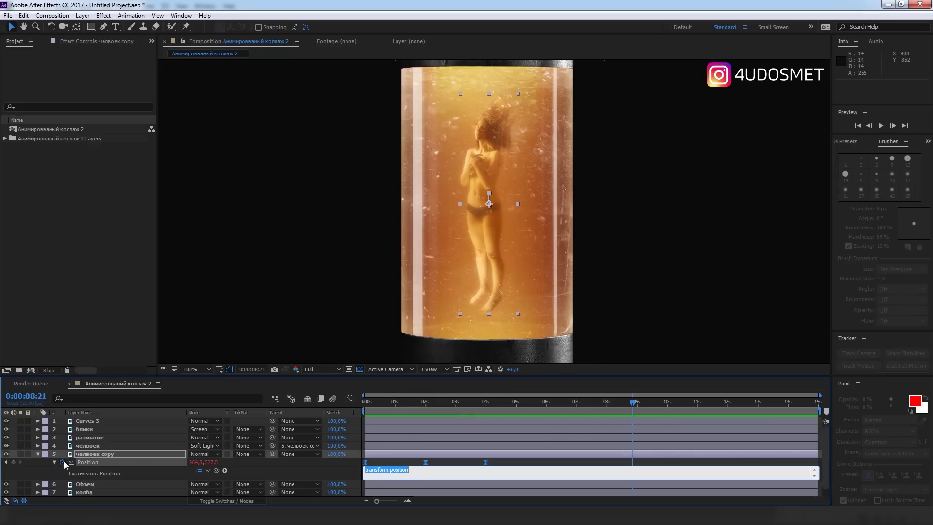
{"action": "left_click", "coordinate": [224, 470]}
{"action": "mouse_move", "coordinate": [258, 432]}
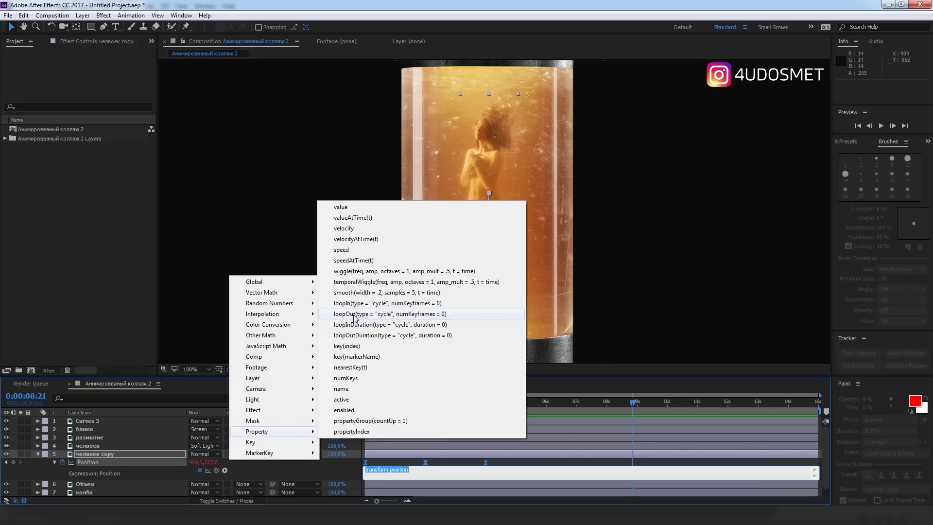
{"action": "left_click", "coordinate": [354, 314]}
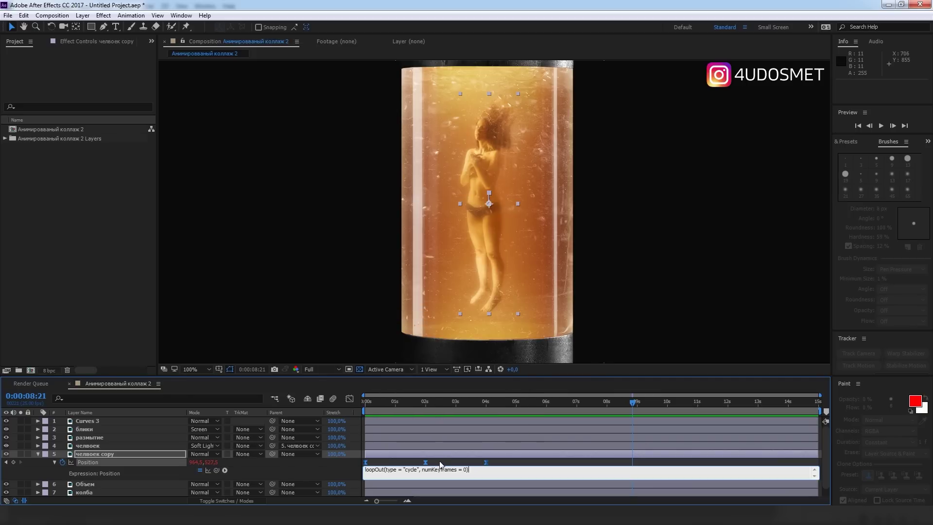
{"action": "left_click", "coordinate": [409, 462]}
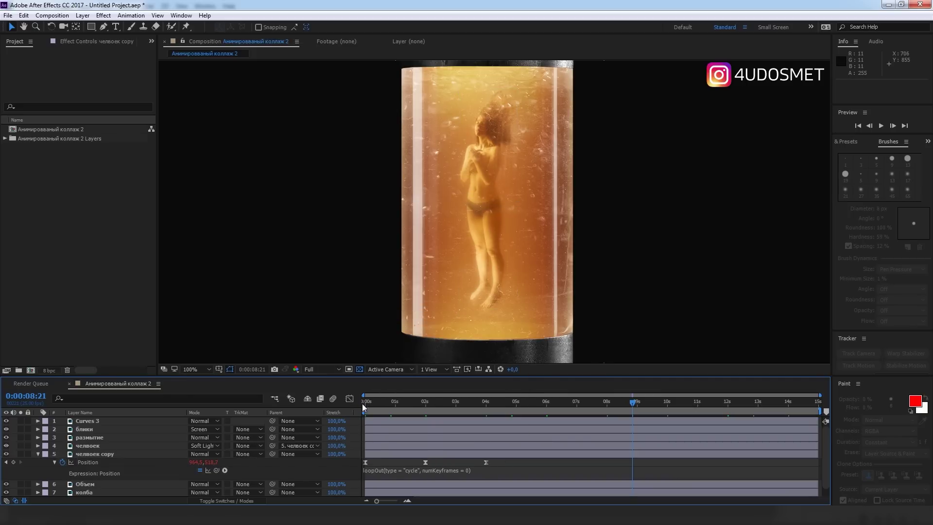
{"action": "left_click_drag", "start_coordinate": [362, 403], "coordinate": [707, 407]}
{"action": "mouse_move", "coordinate": [707, 404]}
{"action": "left_mouse_down"}
{"action": "mouse_move", "coordinate": [540, 427]}
{"action": "mouse_move", "coordinate": [786, 424]}
{"action": "mouse_move", "coordinate": [300, 420]}
{"action": "left_mouse_up"}
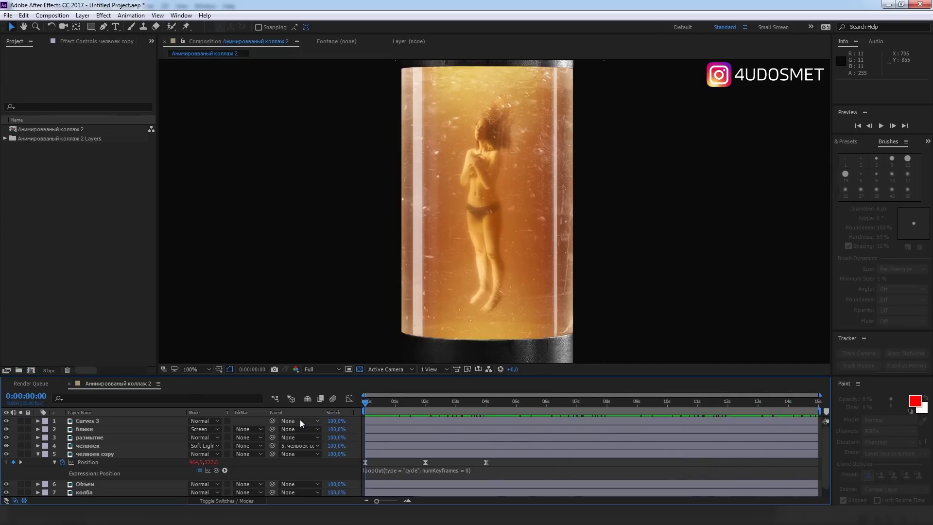
{"action": "key", "text": "u"}
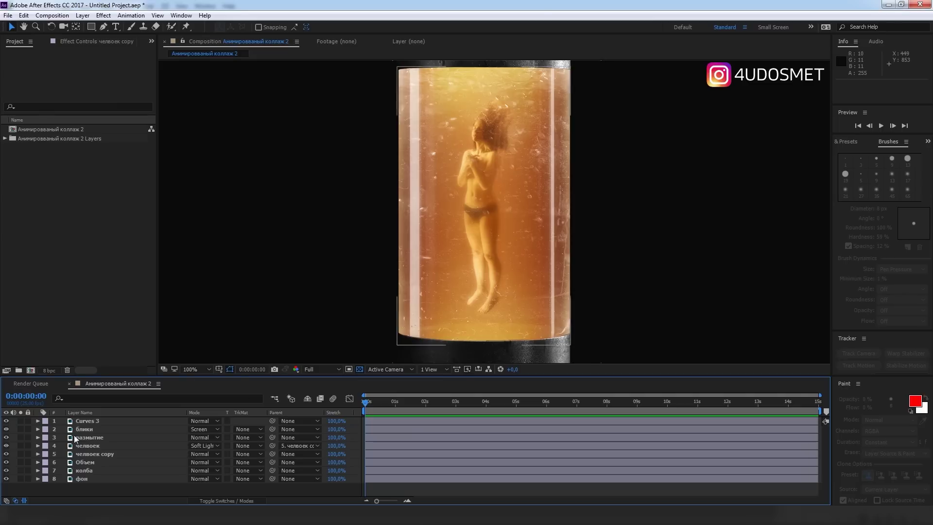
Step: Toggle the Объем layer's visibility and solo to compare the flask with and without it
{"action": "left_click", "coordinate": [6, 463]}
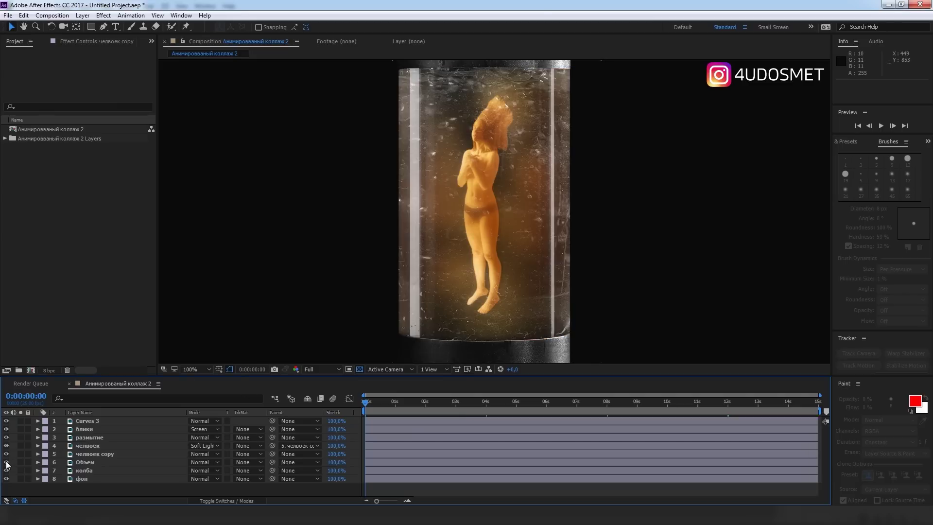
{"action": "left_click", "coordinate": [21, 462]}
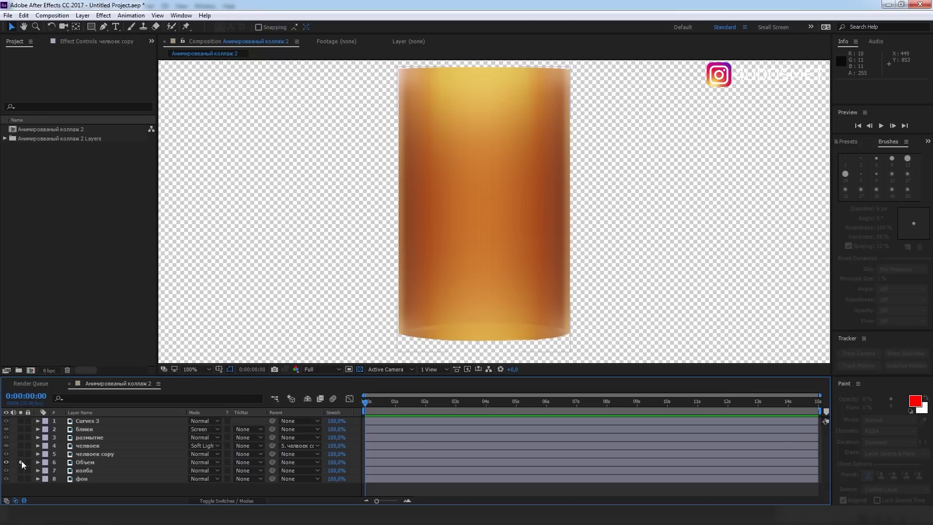
{"action": "left_click", "coordinate": [21, 462]}
Step: Apply Brightness & Contrast to the Объем layer and reveal its properties in the timeline
{"action": "left_click", "coordinate": [80, 462]}
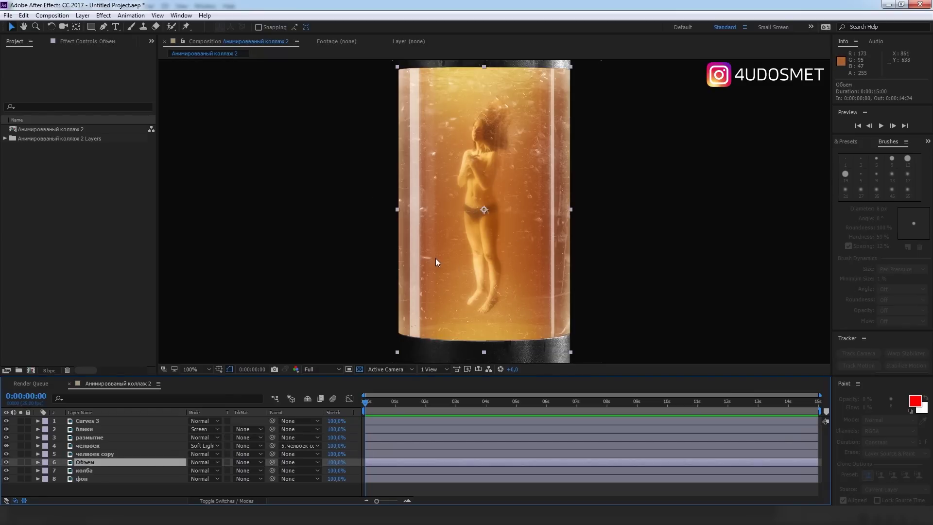
{"action": "left_click", "coordinate": [103, 15]}
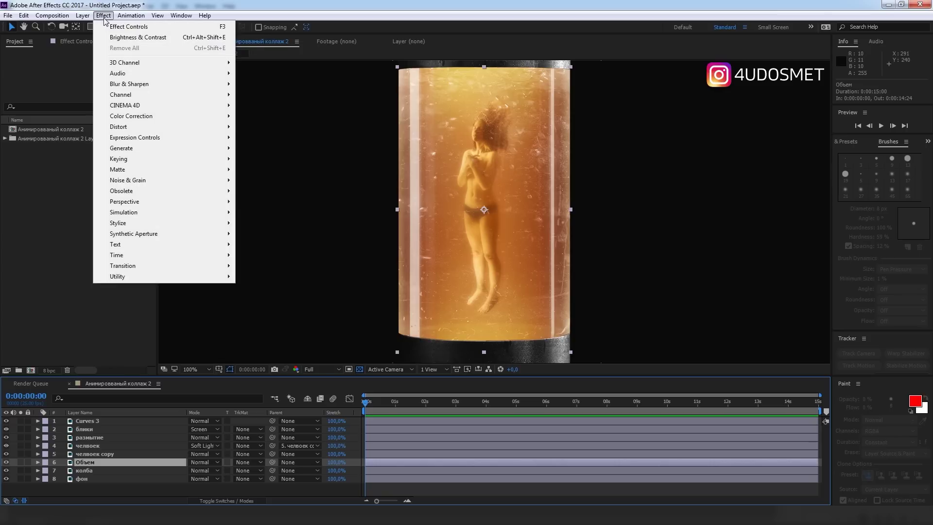
{"action": "mouse_move", "coordinate": [131, 115]}
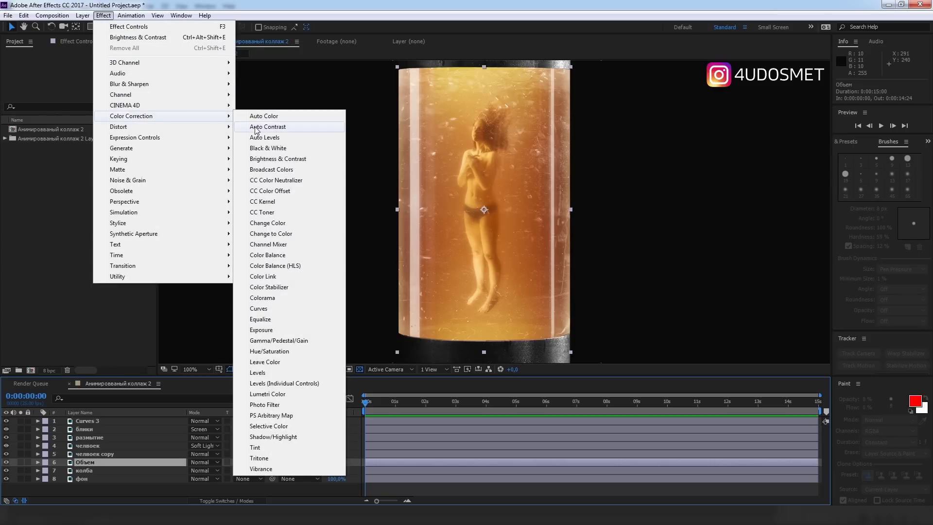
{"action": "left_click", "coordinate": [278, 159]}
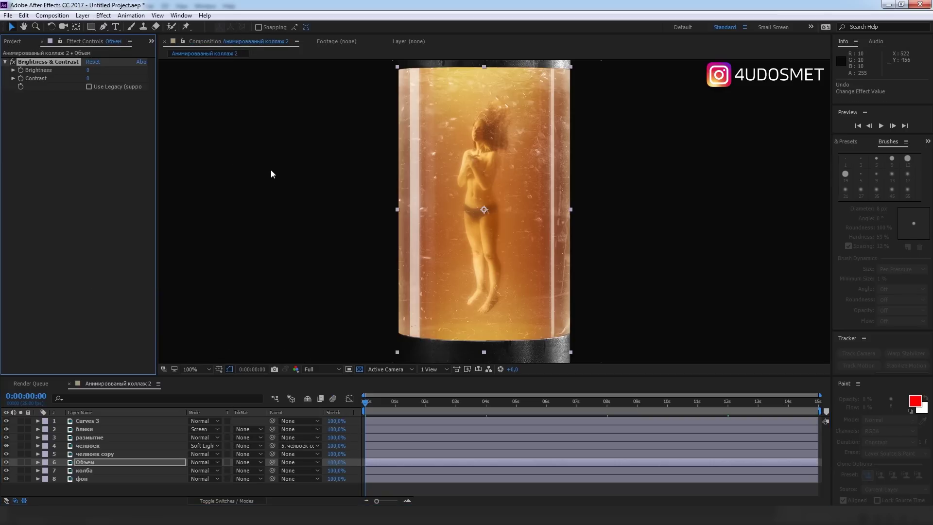
{"action": "left_click", "coordinate": [38, 462]}
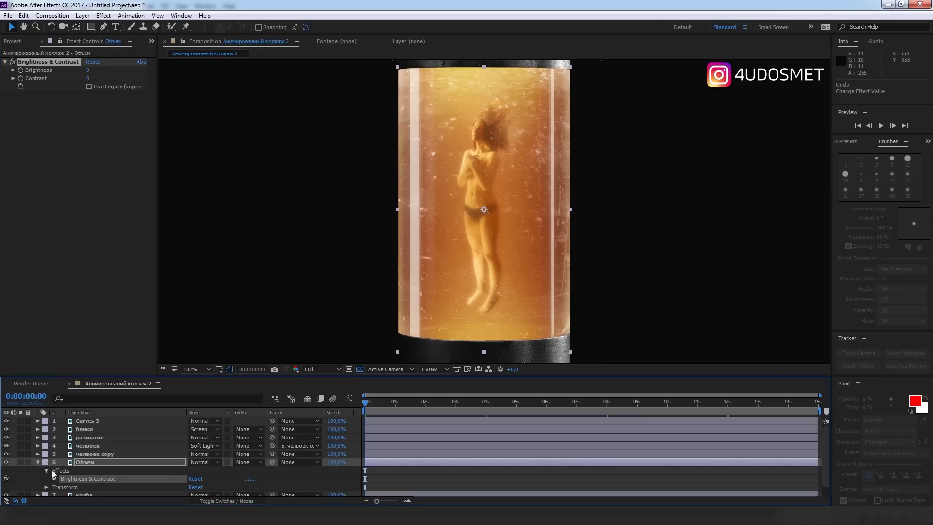
{"action": "scroll", "coordinate": [73, 479], "scroll_direction": "down", "scroll_amount": 1}
{"action": "left_click", "coordinate": [54, 468]}
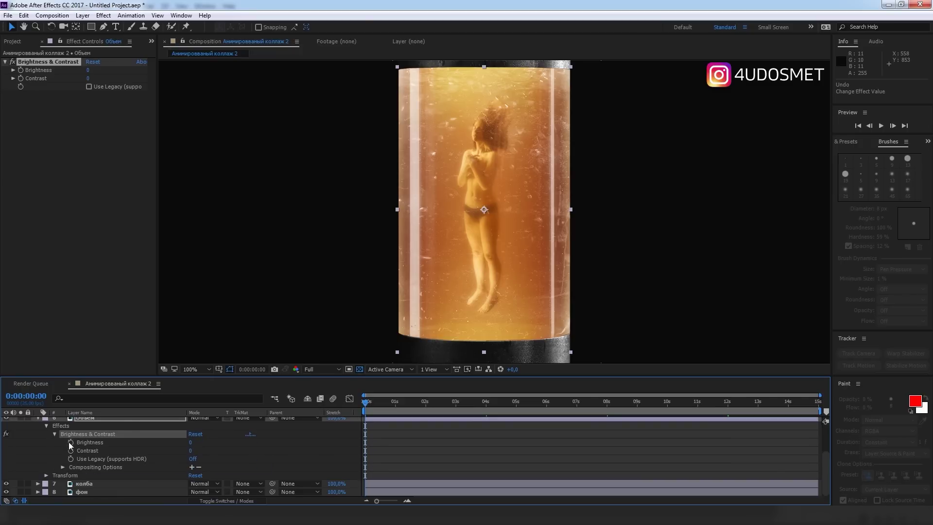
Step: Try Brightness keyframes at 0 s and 2 s, delete them, and start a Brightness expression
{"action": "left_click", "coordinate": [71, 442]}
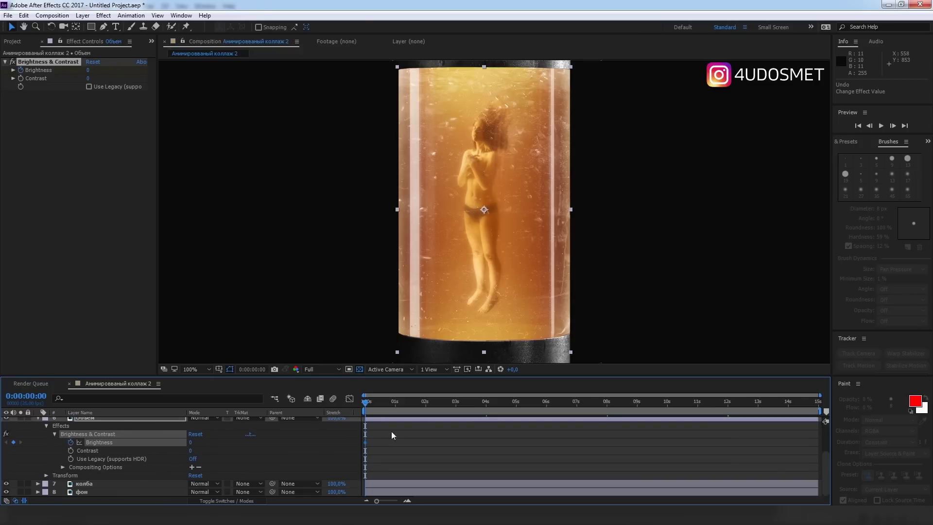
{"action": "left_click_drag", "start_coordinate": [413, 402], "coordinate": [425, 403]}
{"action": "left_click_drag", "start_coordinate": [190, 442], "coordinate": [213, 444]}
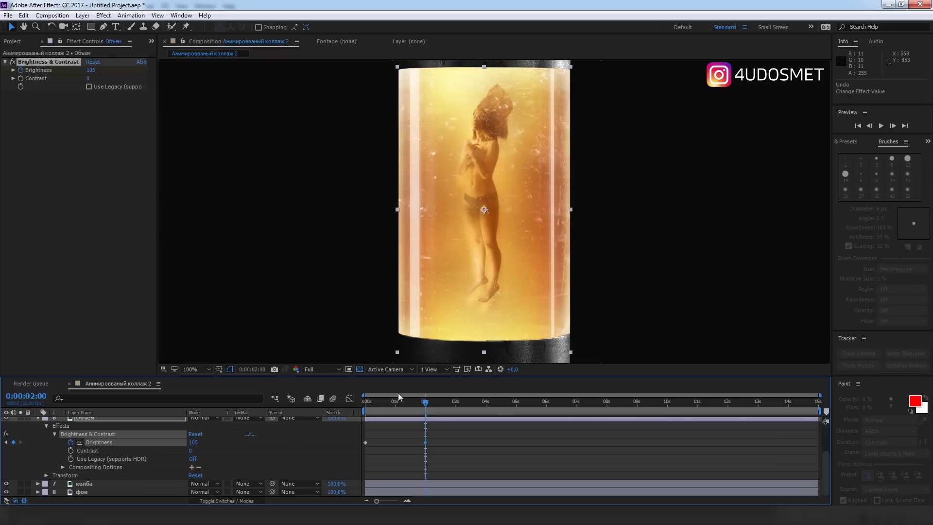
{"action": "left_click_drag", "start_coordinate": [425, 402], "coordinate": [366, 403]}
{"action": "left_click_drag", "start_coordinate": [403, 441], "coordinate": [360, 456]}
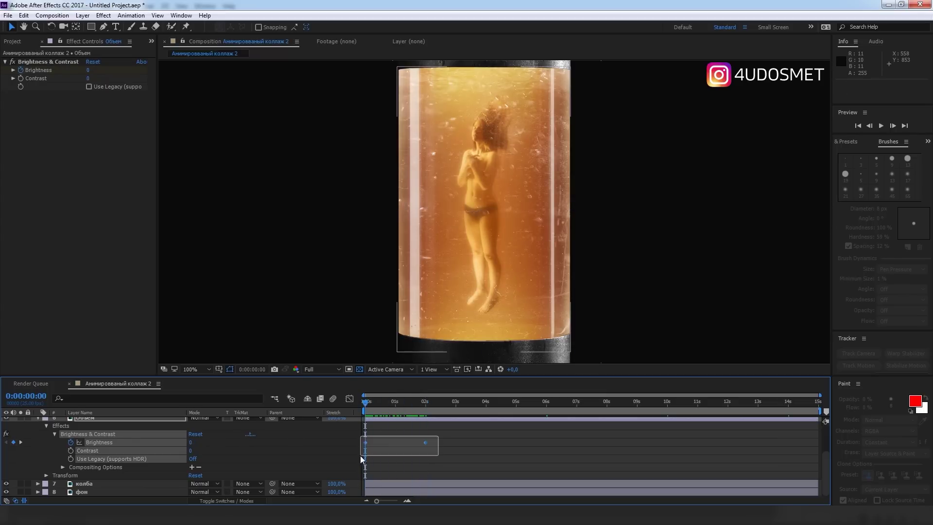
{"action": "key", "text": "Delete"}
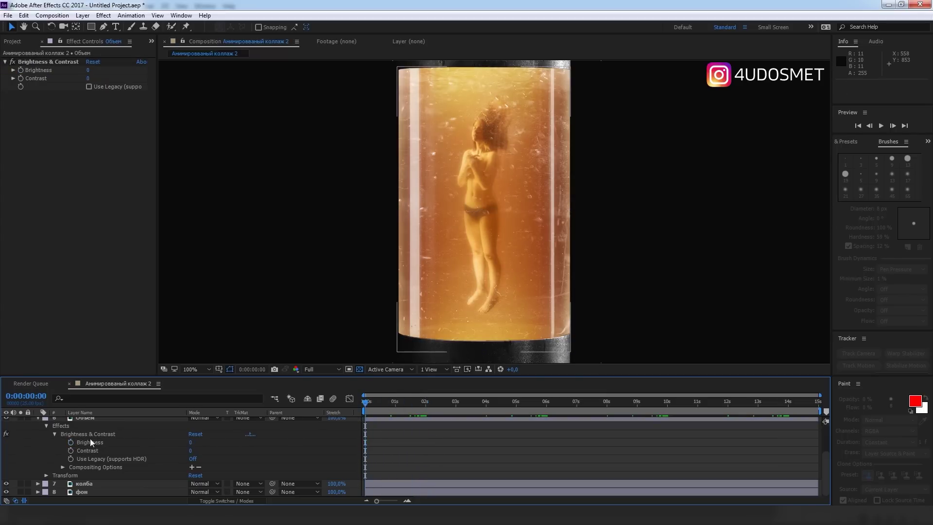
{"action": "left_click", "coordinate": [71, 443], "text": "alt"}
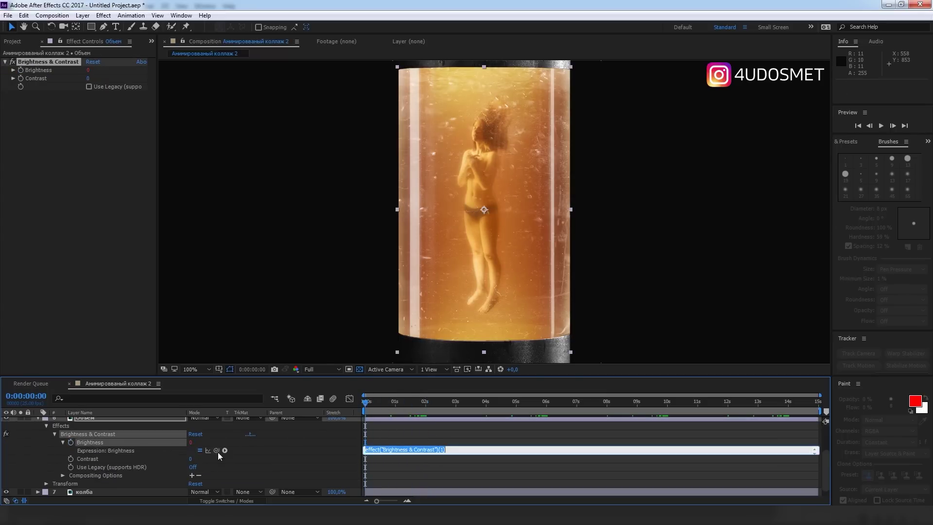
Step: Insert a wiggle expression on Brightness with frequency 20 and amplitude 100, and preview
{"action": "left_click", "coordinate": [225, 450]}
{"action": "mouse_move", "coordinate": [256, 411]}
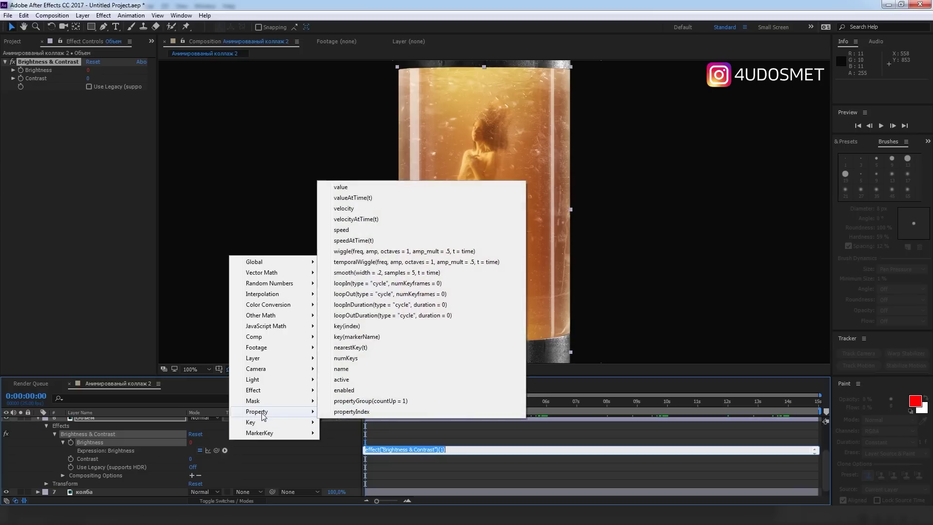
{"action": "left_click", "coordinate": [363, 252]}
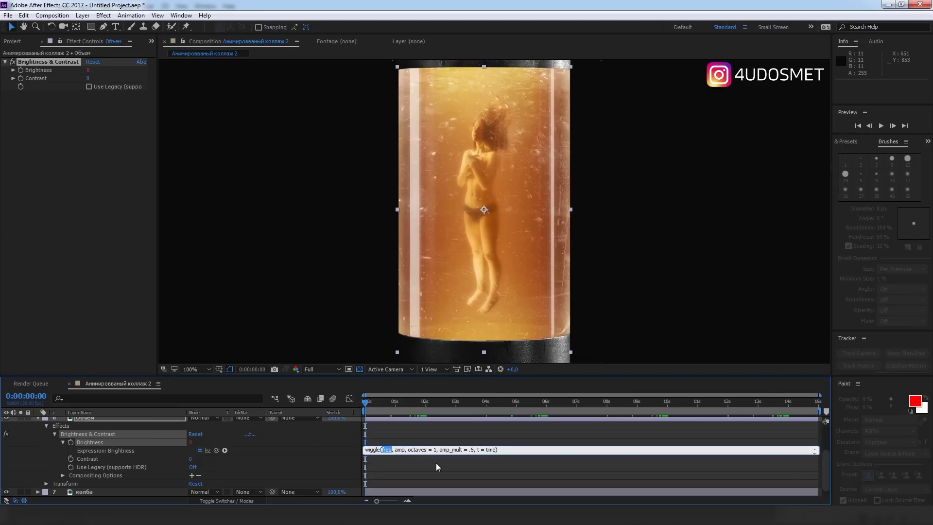
{"action": "type", "text": "20"}
{"action": "double_click", "coordinate": [397, 450]}
{"action": "type", "text": "100"}
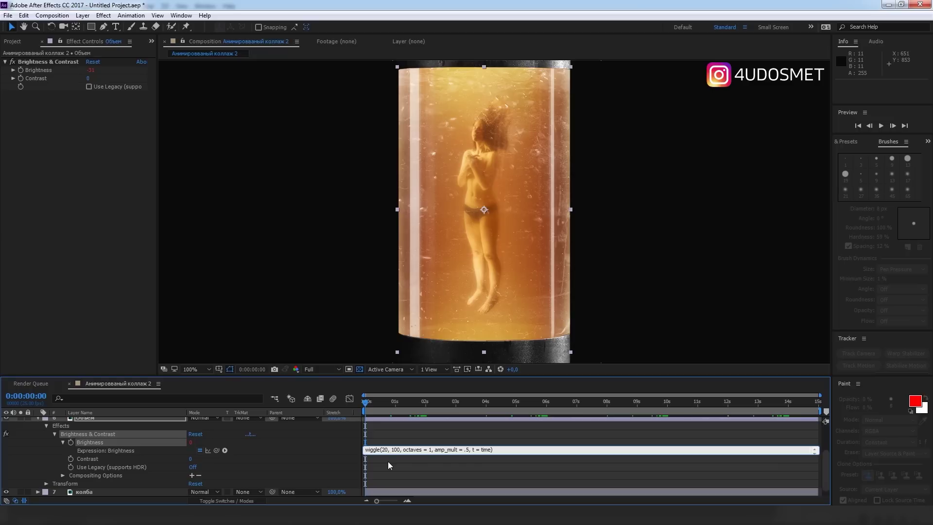
{"action": "left_click", "coordinate": [388, 461]}
{"action": "key", "text": "space"}
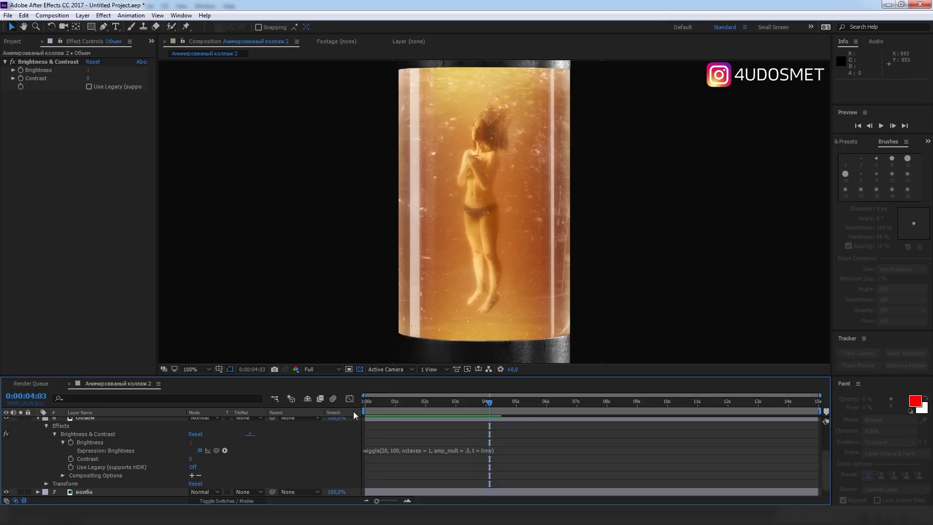
Step: Lower the wiggle frequency to 1 and preview from the start
{"action": "left_click", "coordinate": [387, 450]}
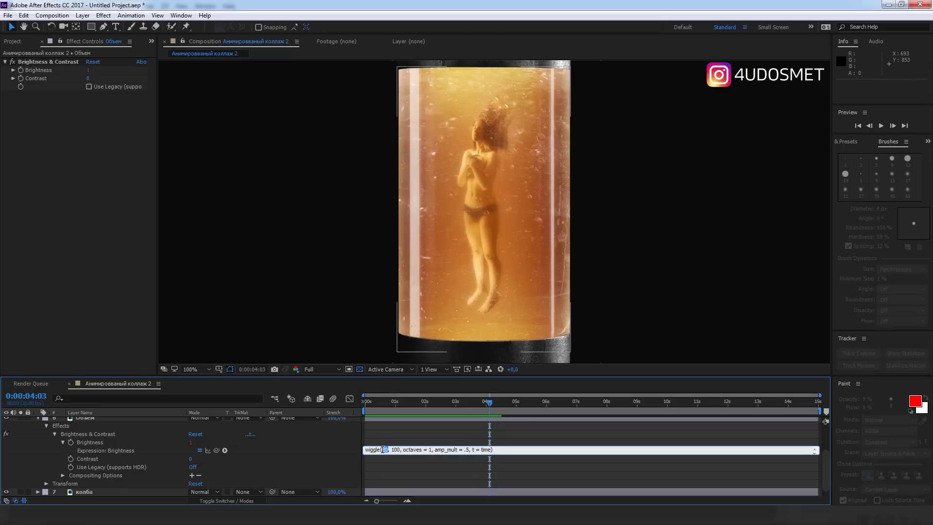
{"action": "type", "text": "1"}
{"action": "left_click", "coordinate": [398, 441]}
{"action": "key", "text": "Home"}
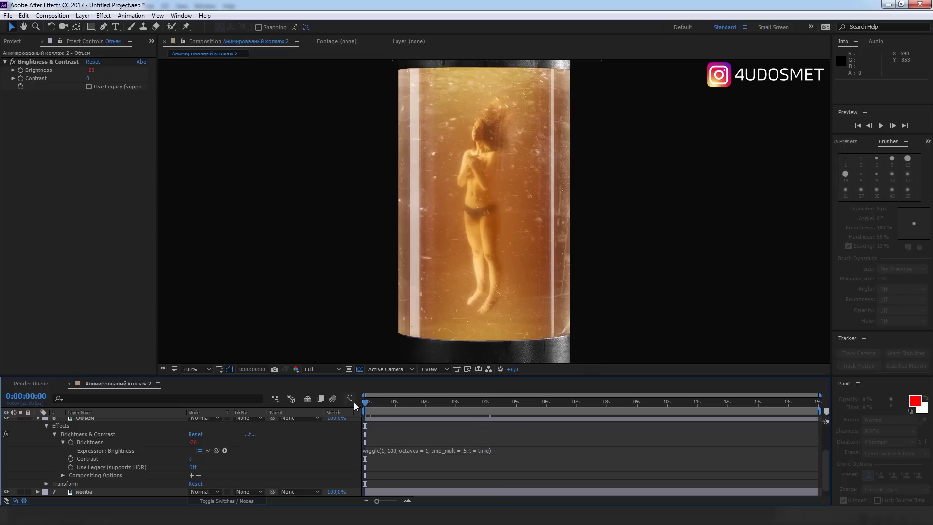
{"action": "key", "text": "space"}
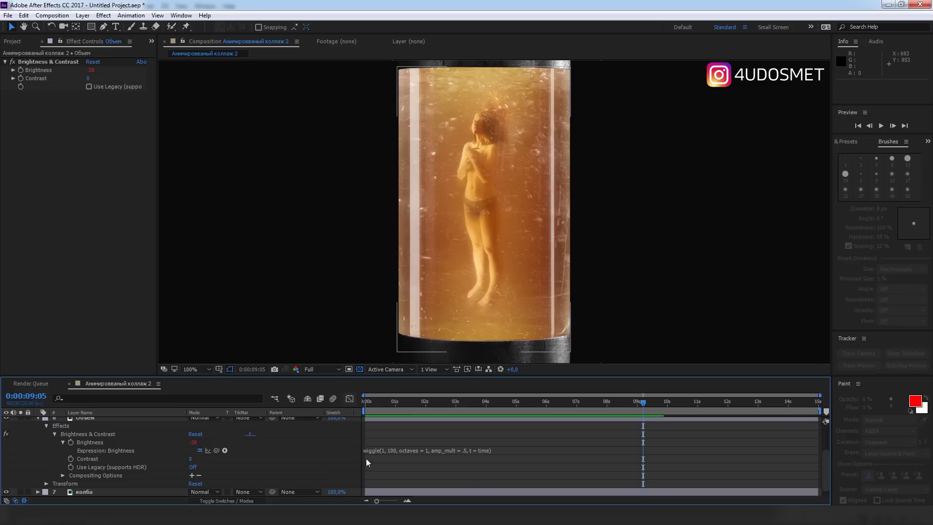
Step: Drop the wiggle frequency to 0.5 and preview the slower flicker
{"action": "left_click", "coordinate": [388, 450]}
{"action": "type", "text": "0.5"}
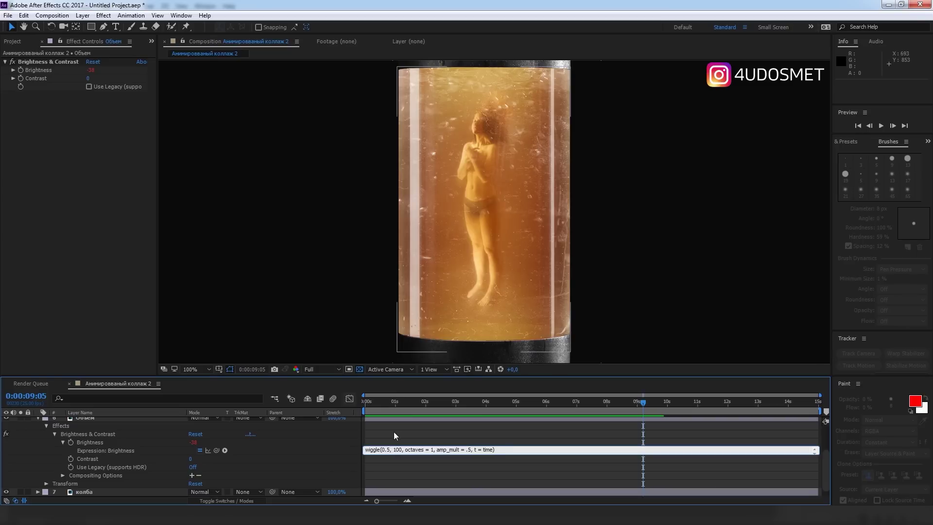
{"action": "left_click", "coordinate": [394, 431]}
{"action": "key", "text": "Home"}
{"action": "key", "text": "space"}
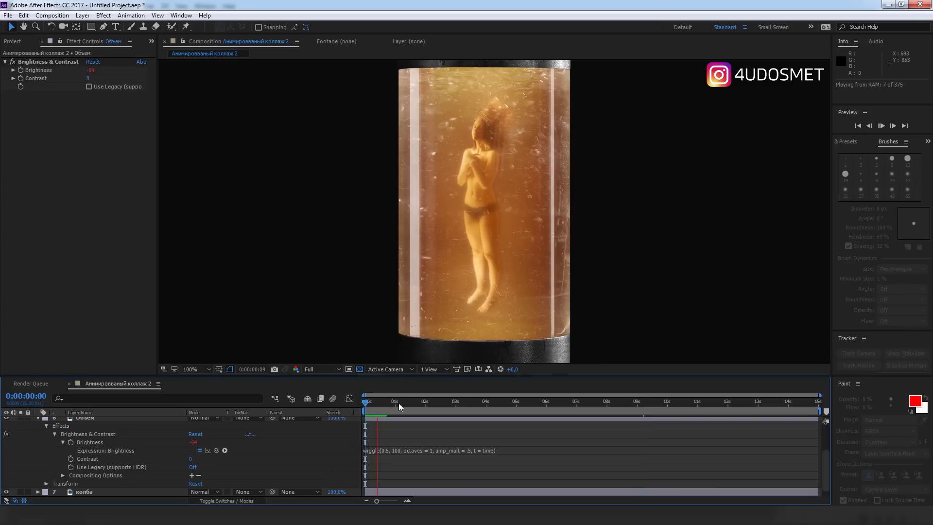
{"action": "key", "text": "comma"}
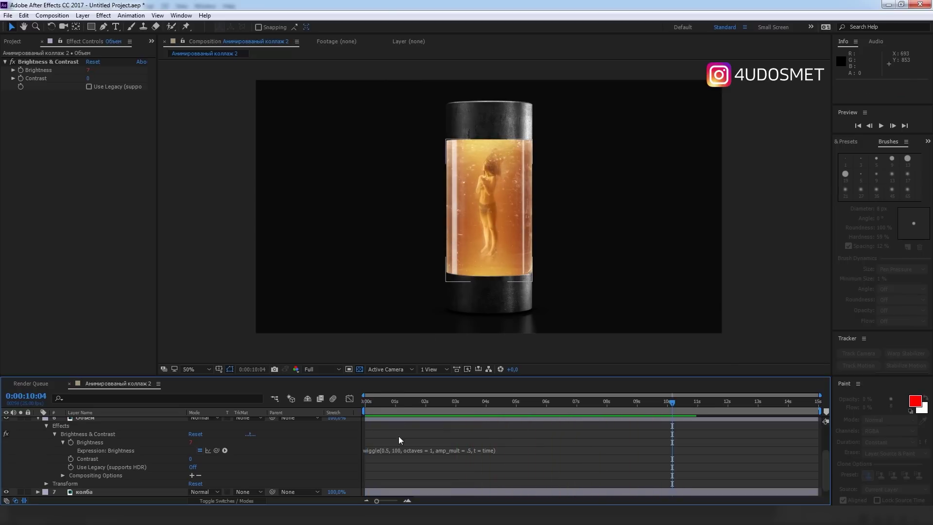
Step: Finalize the expression as wiggle(5, 20), preview it, and collapse all layer properties
{"action": "double_click", "coordinate": [387, 450]}
{"action": "left_click", "coordinate": [361, 401]}
{"action": "key", "text": "space"}
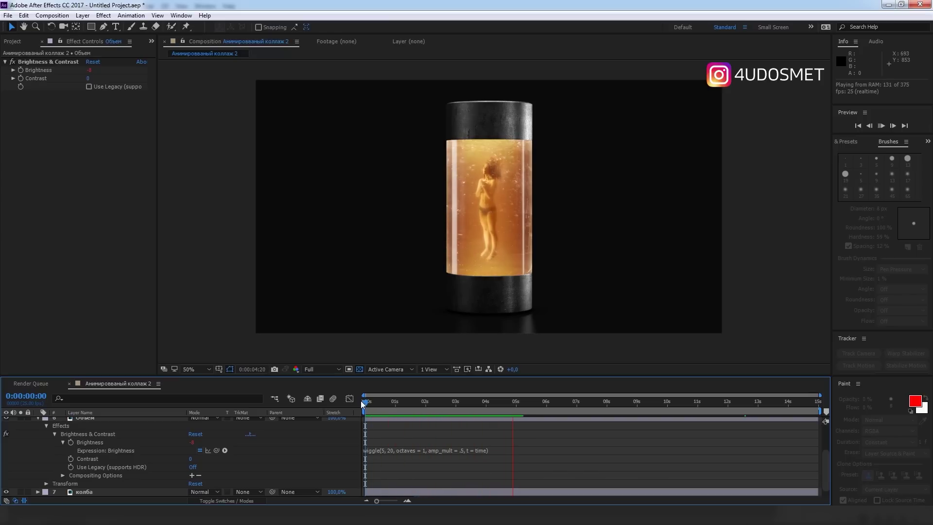
{"action": "key", "text": "space"}
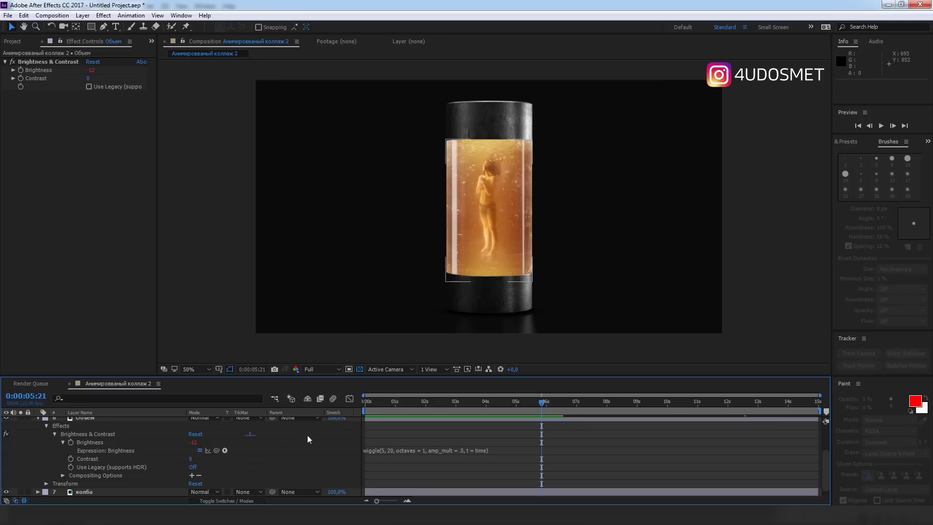
{"action": "key", "text": "ctrl+grave"}
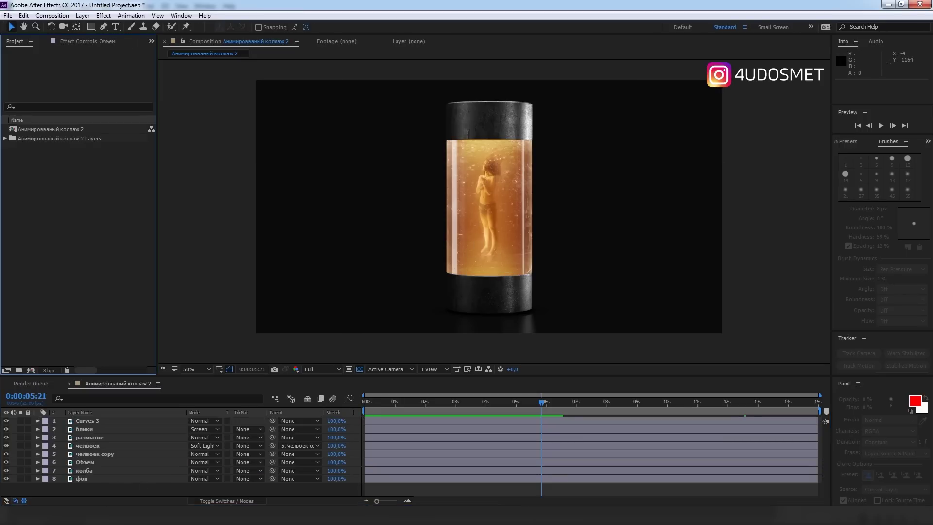
Step: Import the blue Overlay Water Element video from Explorer and place it in the composition under блики
{"action": "key", "text": "alt+Tab"}
{"action": "left_click_drag", "start_coordinate": [225, 136], "coordinate": [67, 207]}
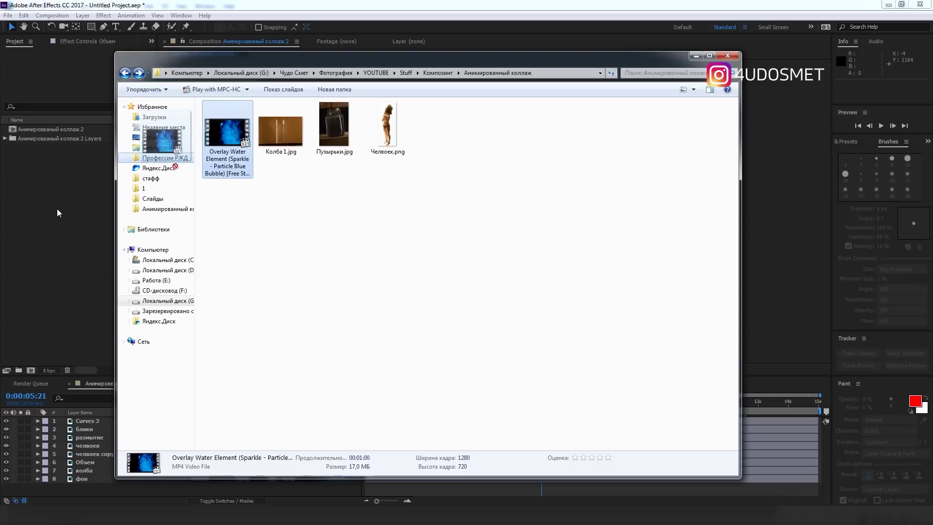
{"action": "left_click_drag", "start_coordinate": [57, 209], "coordinate": [57, 209]}
{"action": "left_click", "coordinate": [57, 209]}
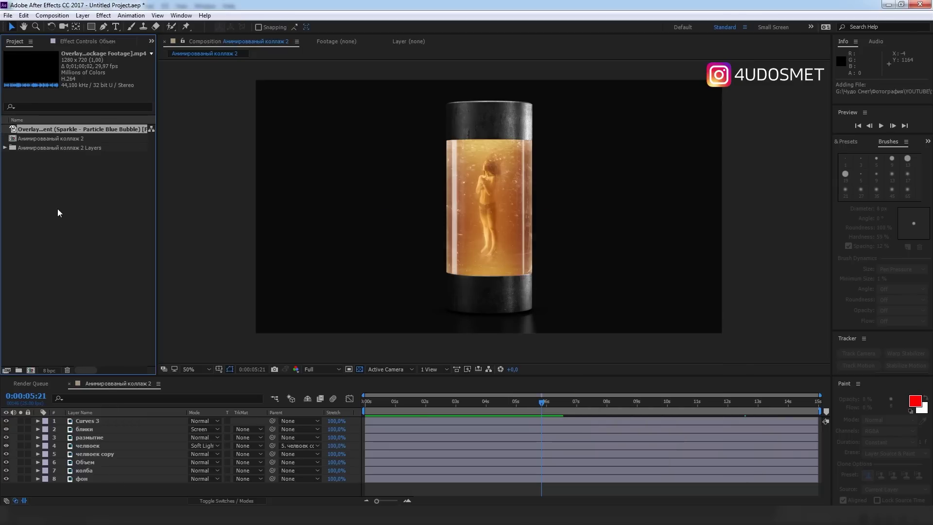
{"action": "left_click_drag", "start_coordinate": [55, 130], "coordinate": [91, 433]}
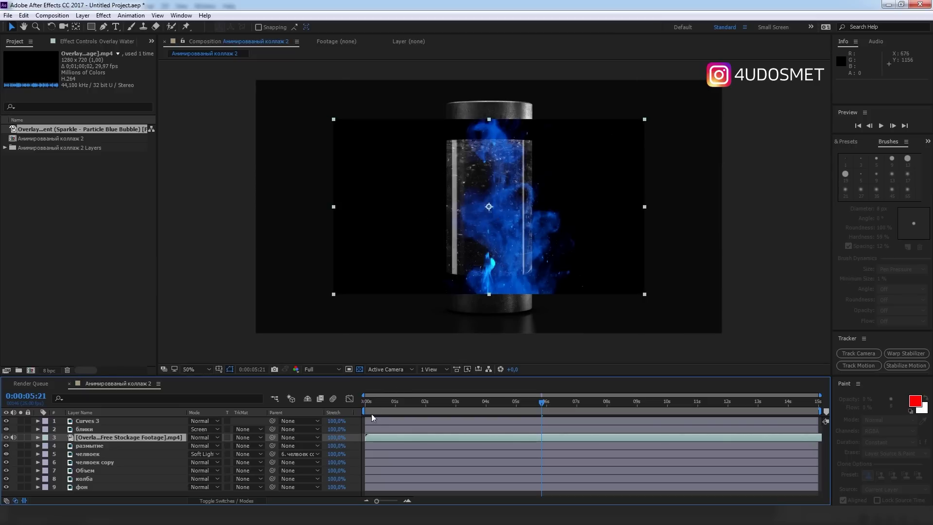
Step: Rotate the bubble overlay 180° so it sits upside down
{"action": "mouse_move", "coordinate": [369, 404]}
{"action": "left_mouse_down"}
{"action": "mouse_move", "coordinate": [358, 403]}
{"action": "mouse_move", "coordinate": [376, 404]}
{"action": "left_mouse_up"}
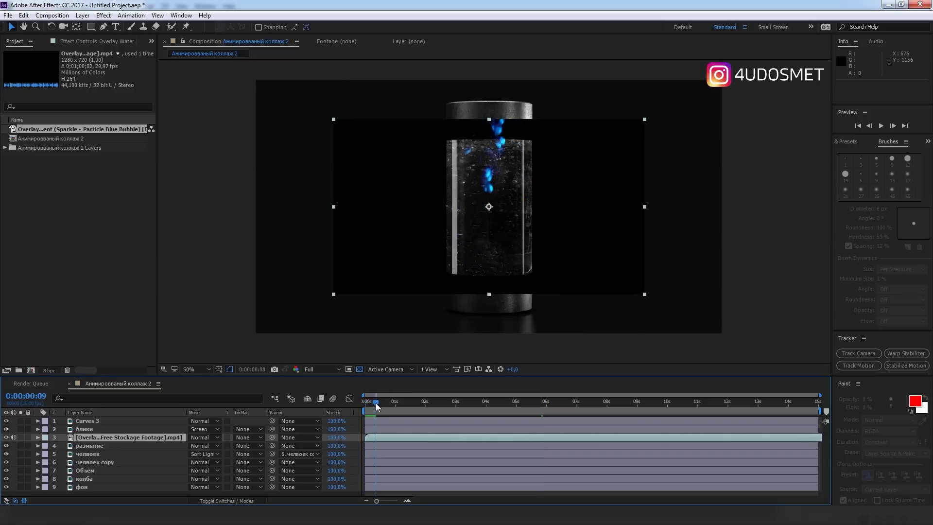
{"action": "key", "text": "w"}
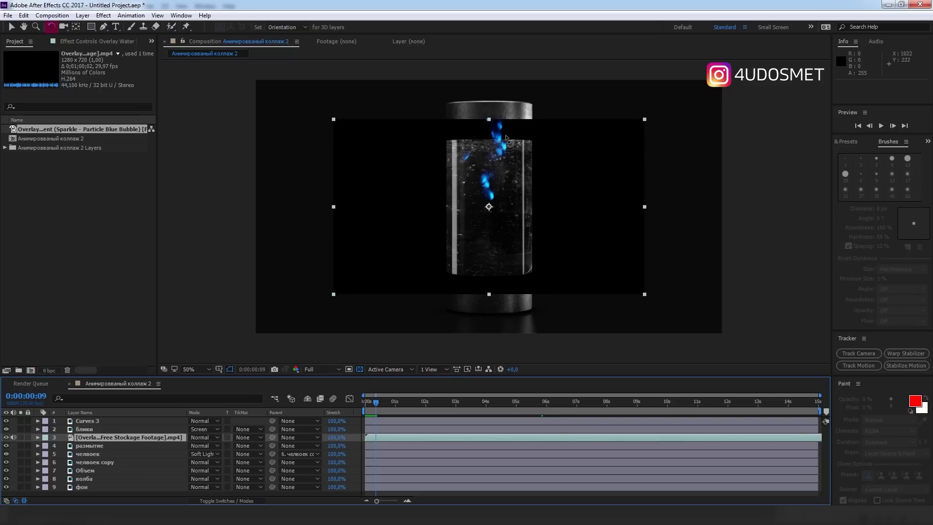
{"action": "mouse_move", "coordinate": [508, 141]}
{"action": "left_mouse_down"}
{"action": "mouse_move", "coordinate": [493, 221]}
{"action": "mouse_move", "coordinate": [526, 241]}
{"action": "mouse_move", "coordinate": [497, 127]}
{"action": "left_mouse_up"}
{"action": "key", "text": "v"}
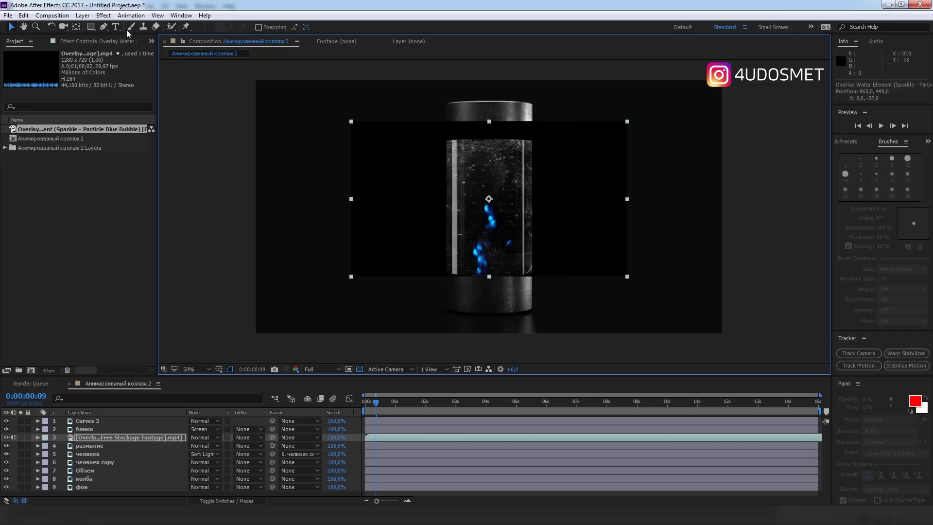
Step: Lower the overlay's anchor point, squash it to about 89%×80%, and preview the fit
{"action": "left_click", "coordinate": [76, 28]}
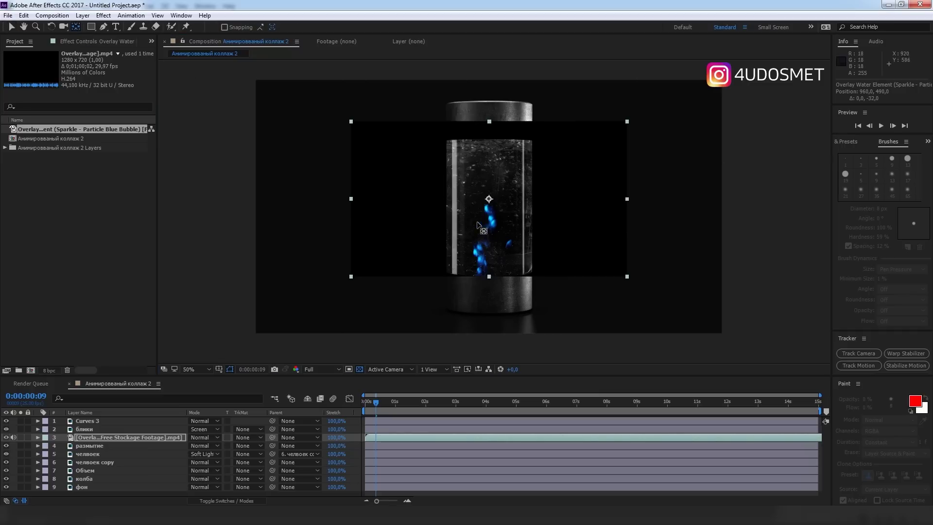
{"action": "left_click_drag", "start_coordinate": [489, 199], "coordinate": [489, 276]}
{"action": "left_click", "coordinate": [224, 27]}
{"action": "key", "text": "v"}
{"action": "left_click_drag", "start_coordinate": [489, 122], "coordinate": [489, 136]}
{"action": "left_click", "coordinate": [367, 382]}
{"action": "key", "text": "space"}
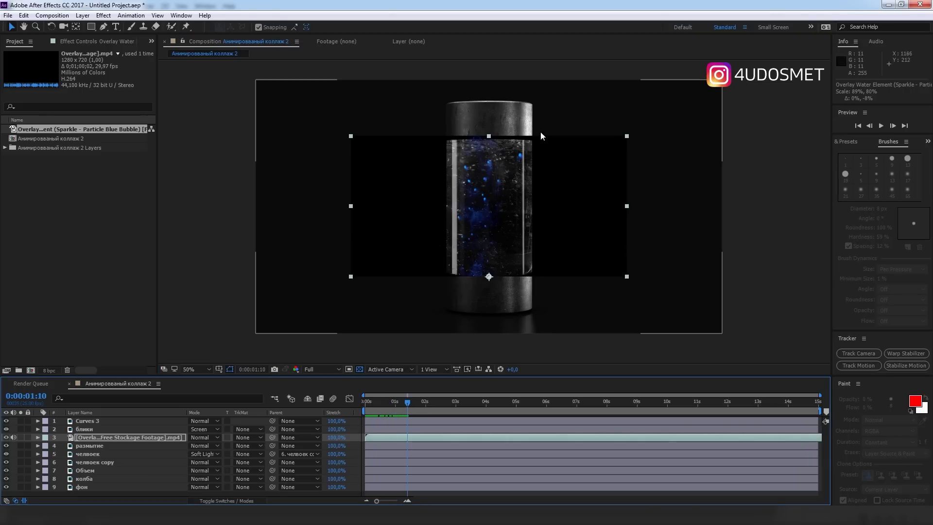
Step: Start drawing a mask along the glass edge, then undo it
{"action": "key", "text": "g"}
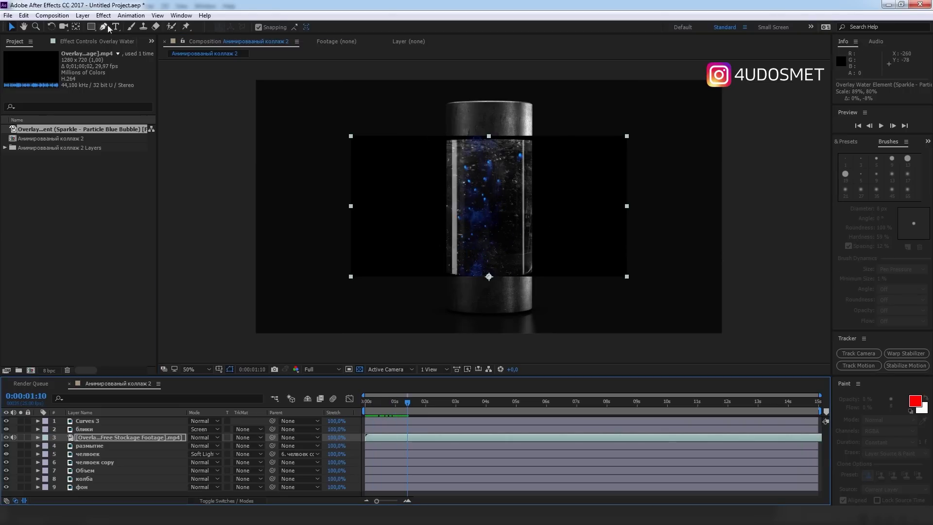
{"action": "left_click", "coordinate": [447, 141]}
{"action": "left_click", "coordinate": [447, 272]}
{"action": "left_click_drag", "start_coordinate": [482, 276], "coordinate": [502, 278]}
{"action": "key", "text": "ctrl+z"}
{"action": "key", "text": "ctrl+z"}
{"action": "key", "text": "ctrl+z"}
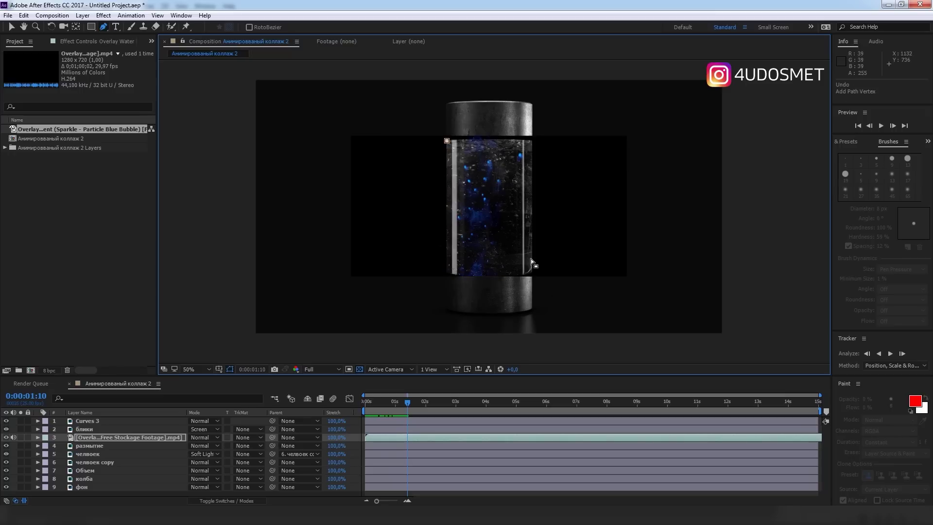
{"action": "key", "text": "v"}
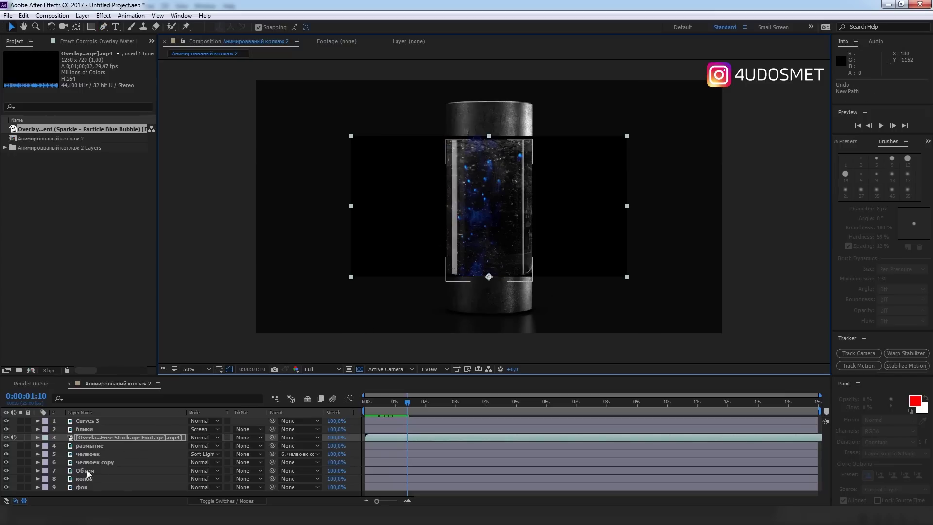
Step: Duplicate the Объем layer and move Объем 2 above the bubble overlay
{"action": "left_click", "coordinate": [86, 471]}
{"action": "left_click", "coordinate": [20, 471]}
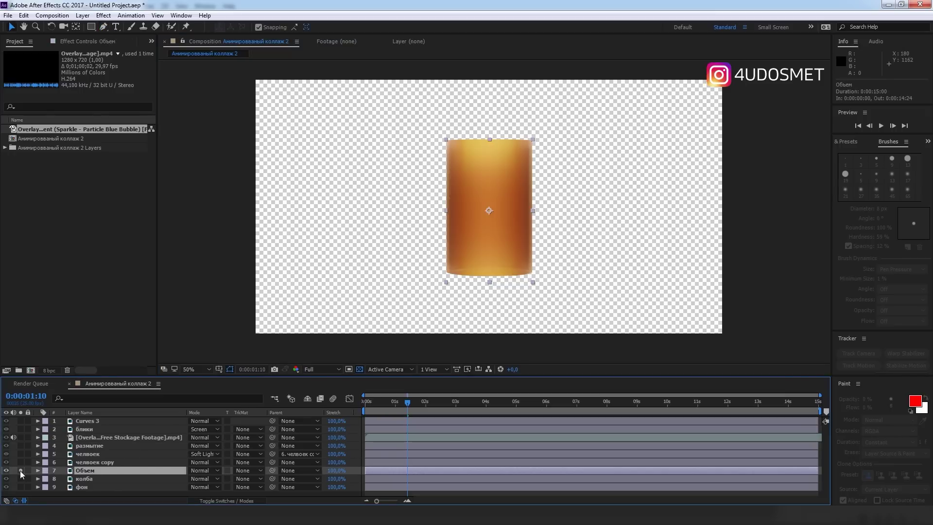
{"action": "left_click", "coordinate": [20, 471]}
{"action": "key", "text": "ctrl+d"}
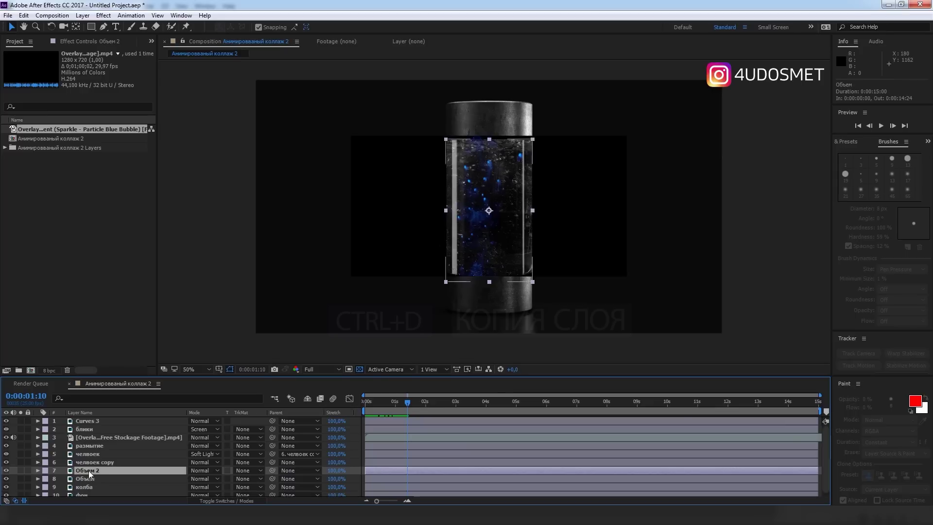
{"action": "left_click_drag", "start_coordinate": [89, 470], "coordinate": [96, 432]}
{"action": "left_click", "coordinate": [109, 445]}
Step: Set the overlay's track matte to Alpha Matte from Объем 2 and preview
{"action": "key", "text": "F4"}
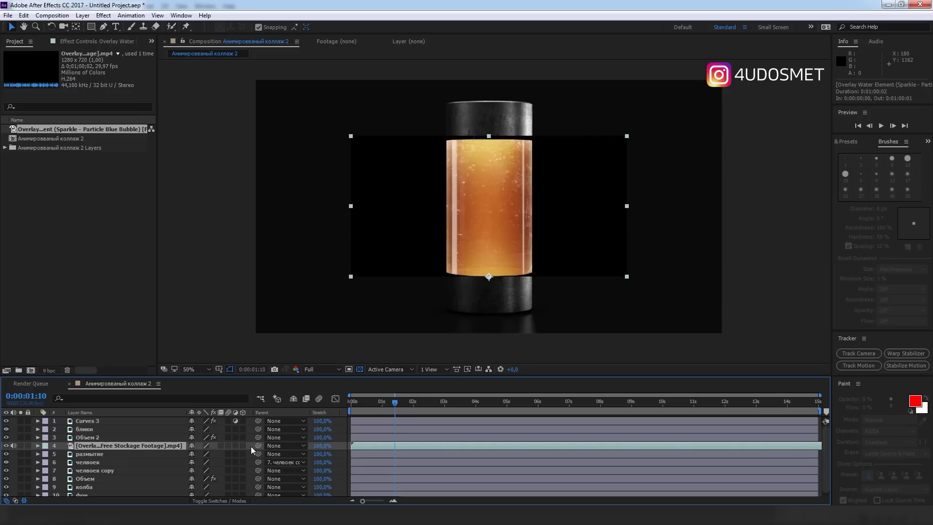
{"action": "key", "text": "F4"}
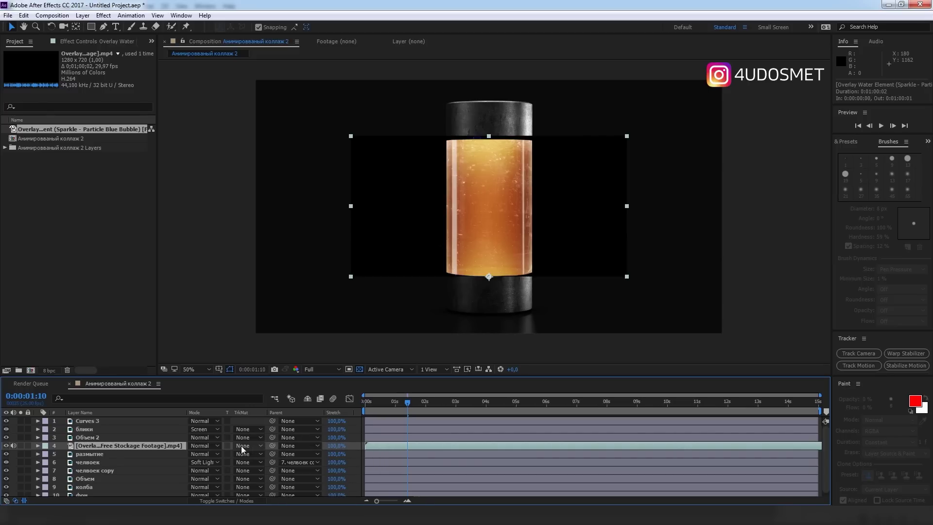
{"action": "left_click", "coordinate": [244, 446]}
{"action": "left_click", "coordinate": [252, 445]}
{"action": "left_click", "coordinate": [256, 403]}
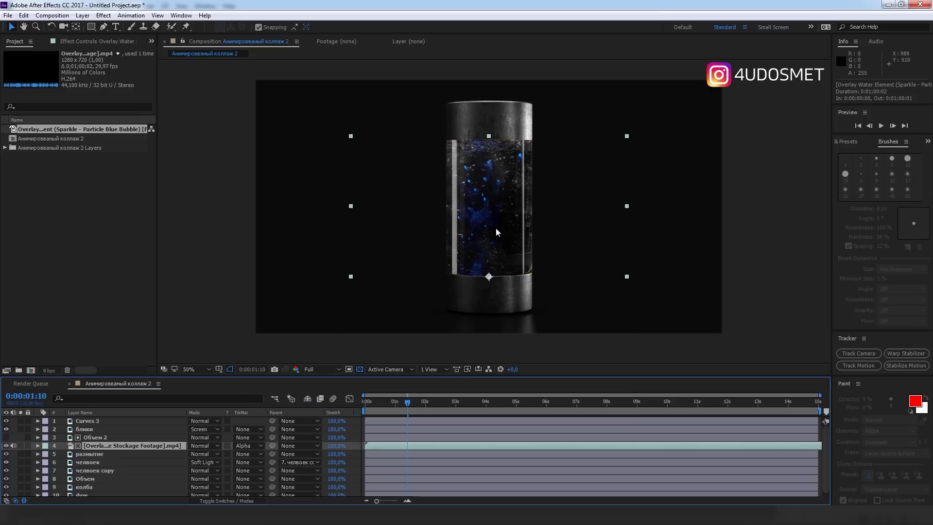
{"action": "key", "text": "space"}
Step: Nudge the bubble overlay, switch its blend mode to Screen, and preview at about 2 seconds
{"action": "mouse_move", "coordinate": [460, 248]}
{"action": "left_mouse_down"}
{"action": "mouse_move", "coordinate": [508, 248]}
{"action": "mouse_move", "coordinate": [464, 249]}
{"action": "left_mouse_up"}
{"action": "left_click_drag", "start_coordinate": [353, 402], "coordinate": [414, 402]}
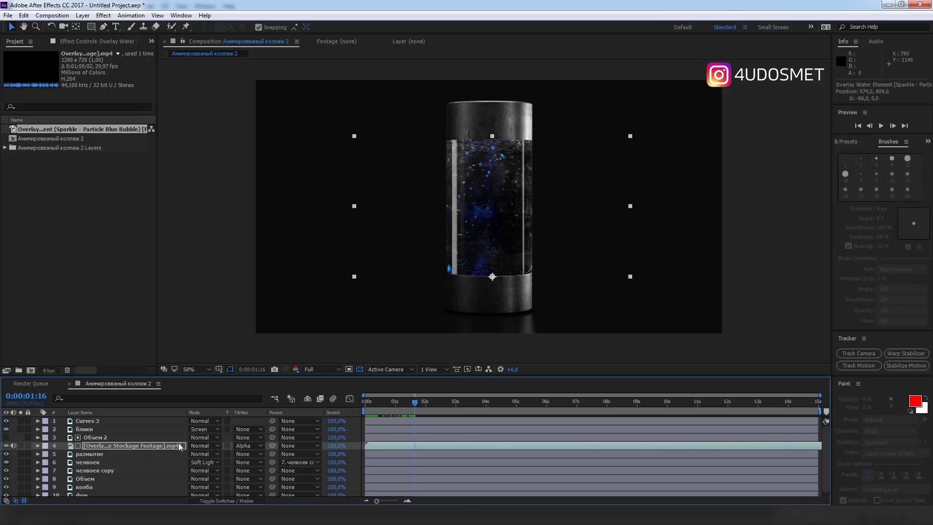
{"action": "left_click", "coordinate": [199, 445]}
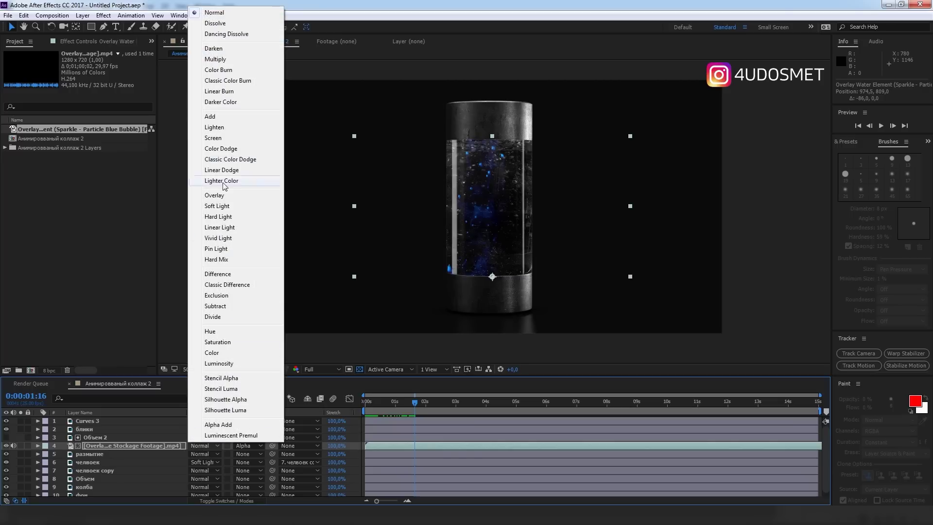
{"action": "left_click", "coordinate": [221, 139]}
{"action": "key", "text": "space"}
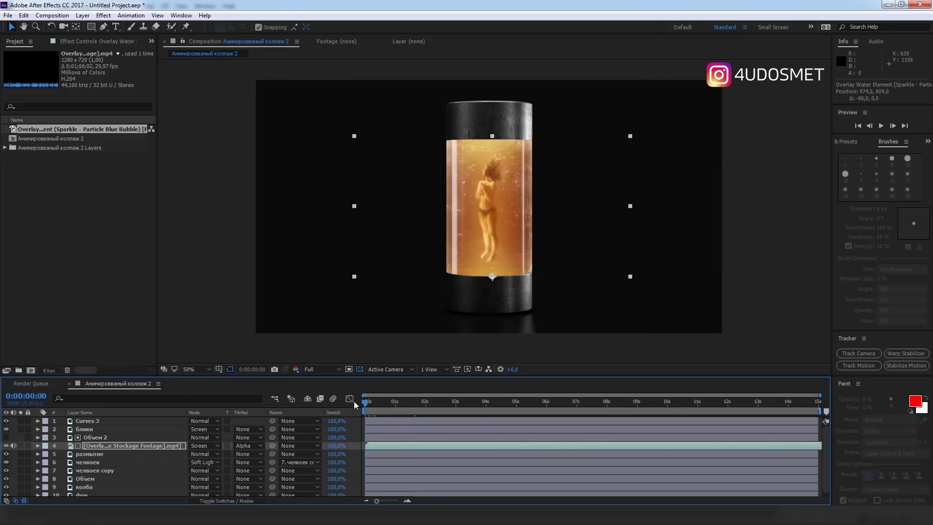
{"action": "left_click", "coordinate": [546, 402]}
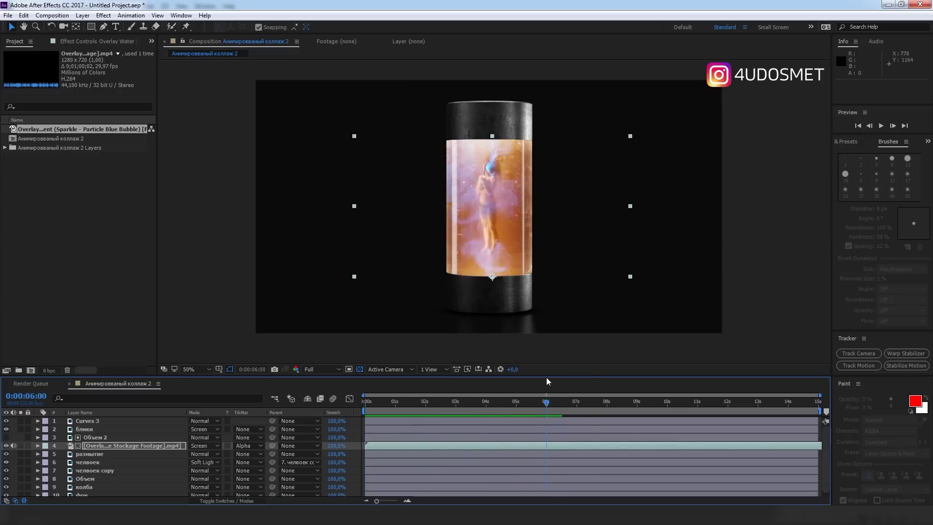
{"action": "left_click_drag", "start_coordinate": [366, 402], "coordinate": [450, 398]}
{"action": "key", "text": "/"}
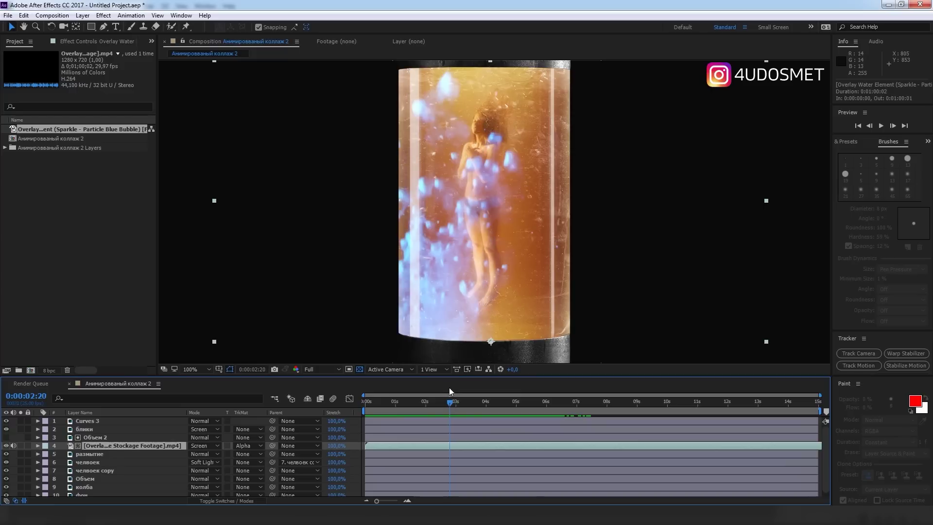
{"action": "left_click", "coordinate": [104, 15]}
{"action": "mouse_move", "coordinate": [131, 116]}
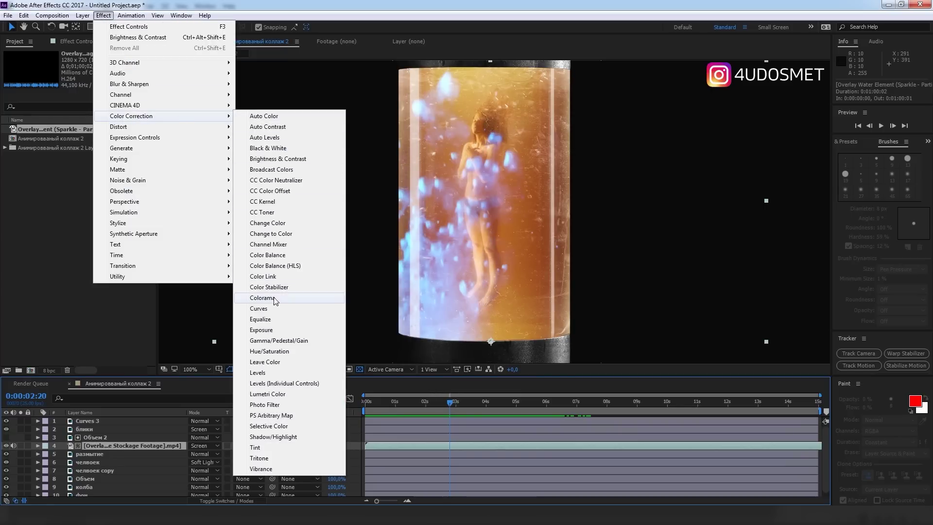
Step: Add Hue/Saturation to the overlay with Master Saturation -100 and preview it
{"action": "left_click", "coordinate": [278, 352]}
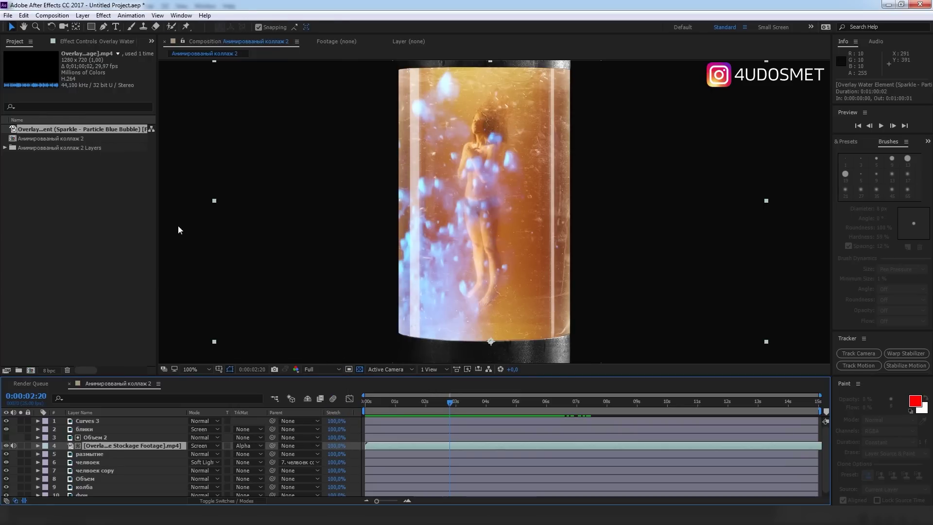
{"action": "left_click_drag", "start_coordinate": [83, 151], "coordinate": [1, 155]}
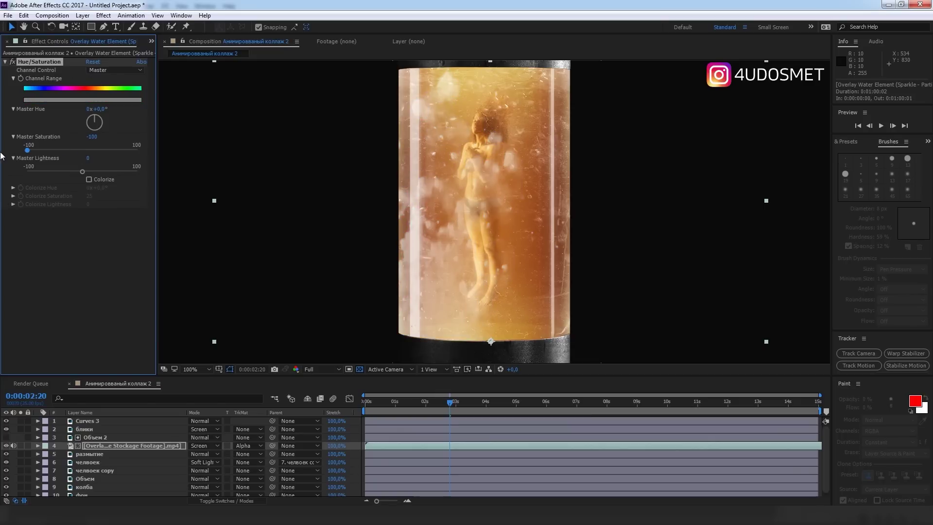
{"action": "left_click", "coordinate": [364, 401]}
{"action": "key", "text": "space"}
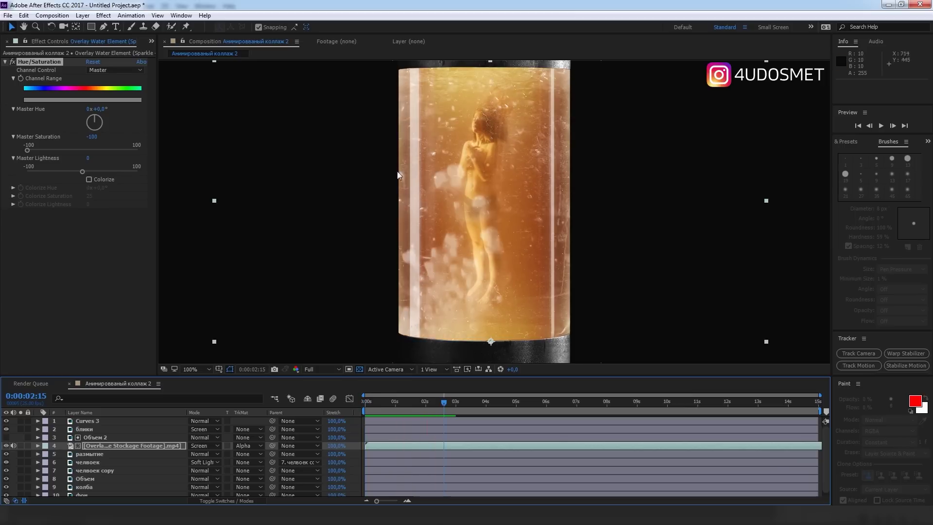
Step: Add Curves with the top-right point dragged left to brighten the bubbles, and preview
{"action": "left_click", "coordinate": [103, 15]}
{"action": "mouse_move", "coordinate": [131, 115]}
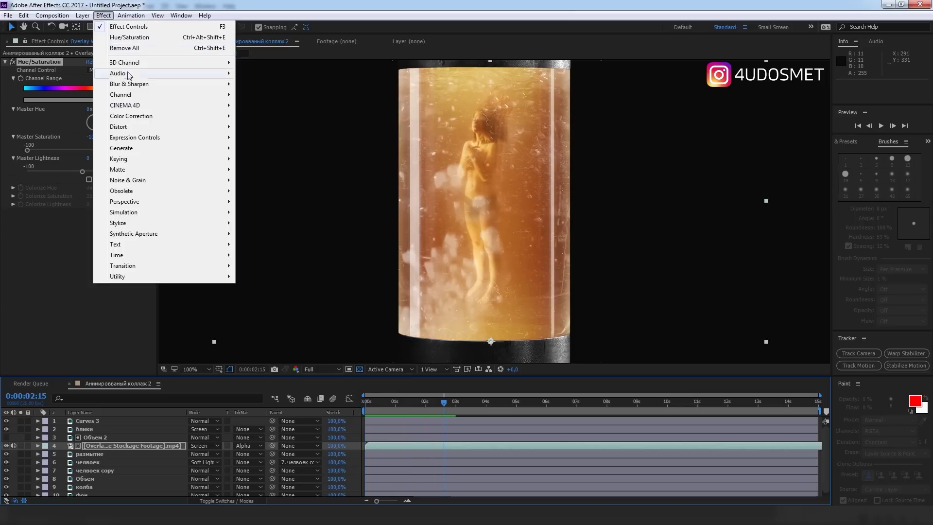
{"action": "left_click", "coordinate": [259, 308]}
{"action": "left_click_drag", "start_coordinate": [140, 224], "coordinate": [116, 229]}
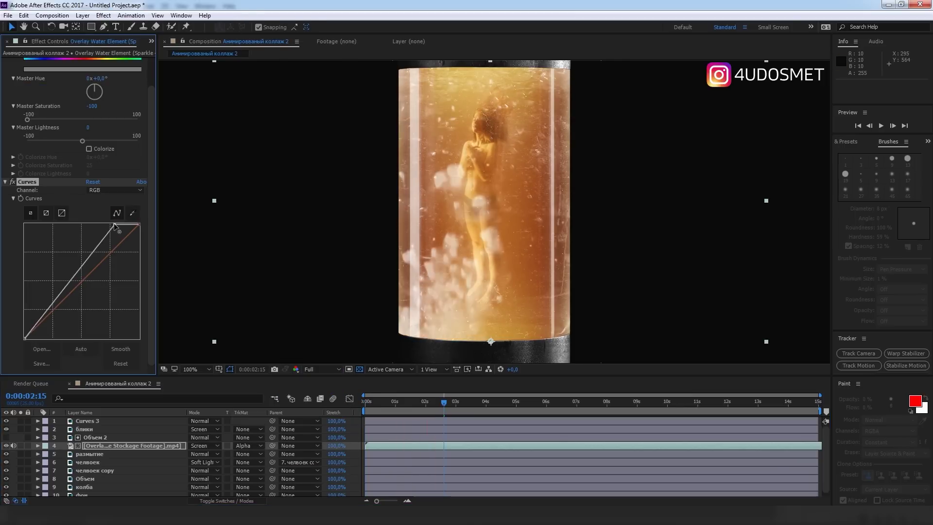
{"action": "key", "text": "space"}
{"action": "key", "text": "comma"}
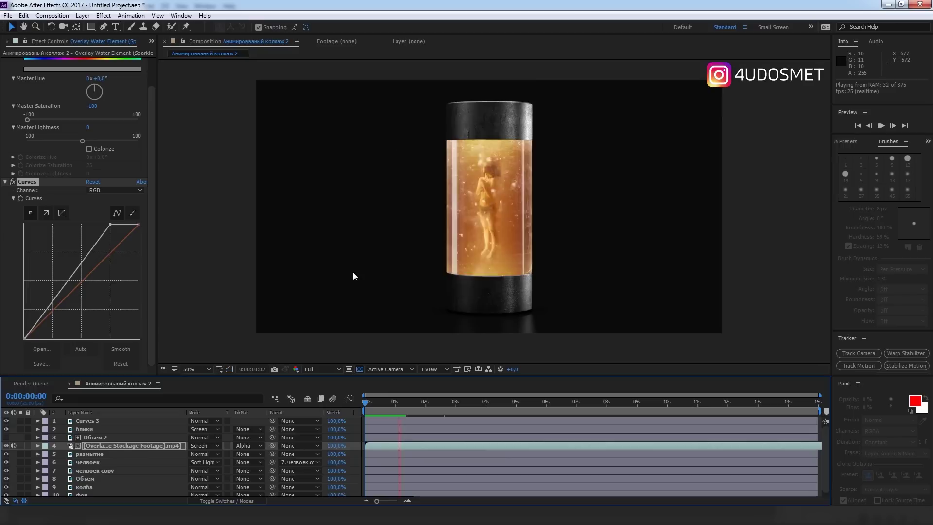
{"action": "mouse_move", "coordinate": [486, 402]}
{"action": "left_mouse_down"}
{"action": "mouse_move", "coordinate": [544, 392]}
{"action": "mouse_move", "coordinate": [533, 391]}
{"action": "left_mouse_up"}
{"action": "left_click", "coordinate": [567, 447]}
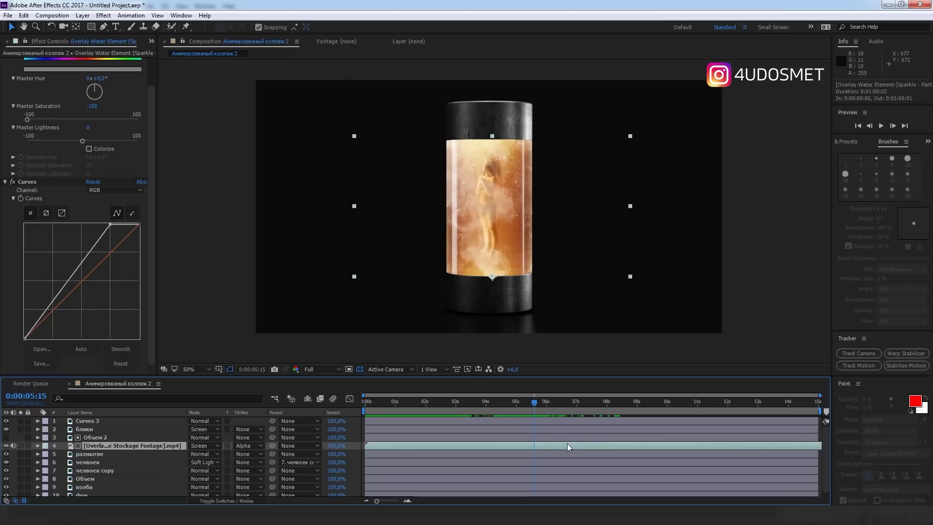
Step: Trim the bubble overlay to end at 5:15 and fade its opacity to 0% there
{"action": "key", "text": "alt+bracketright"}
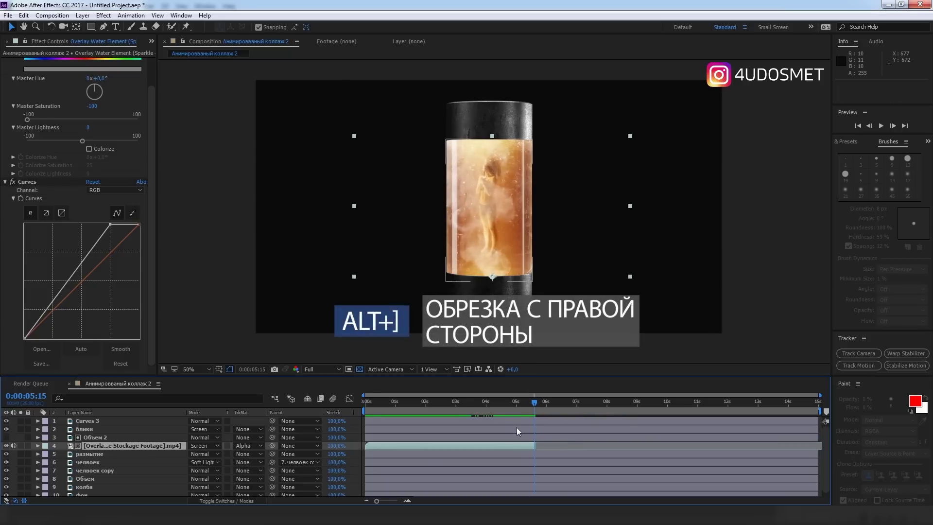
{"action": "left_click", "coordinate": [515, 444]}
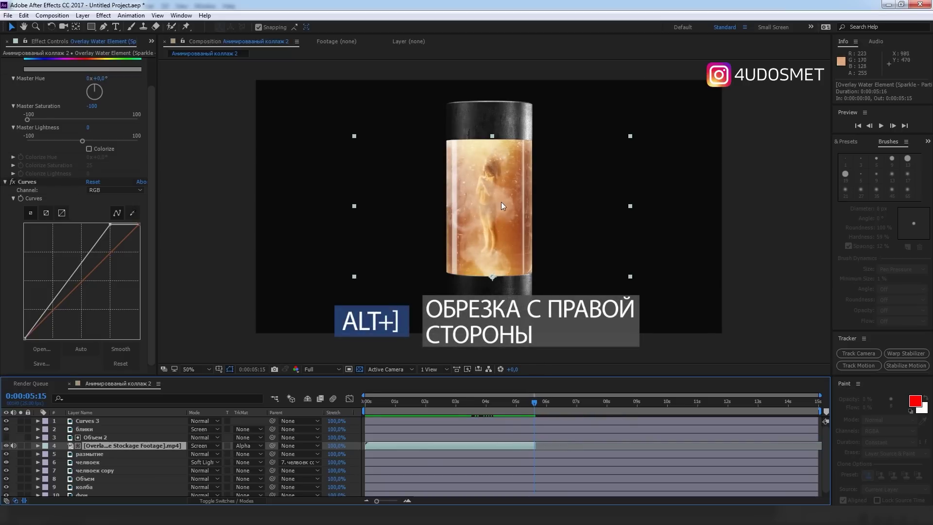
{"action": "key", "text": "t"}
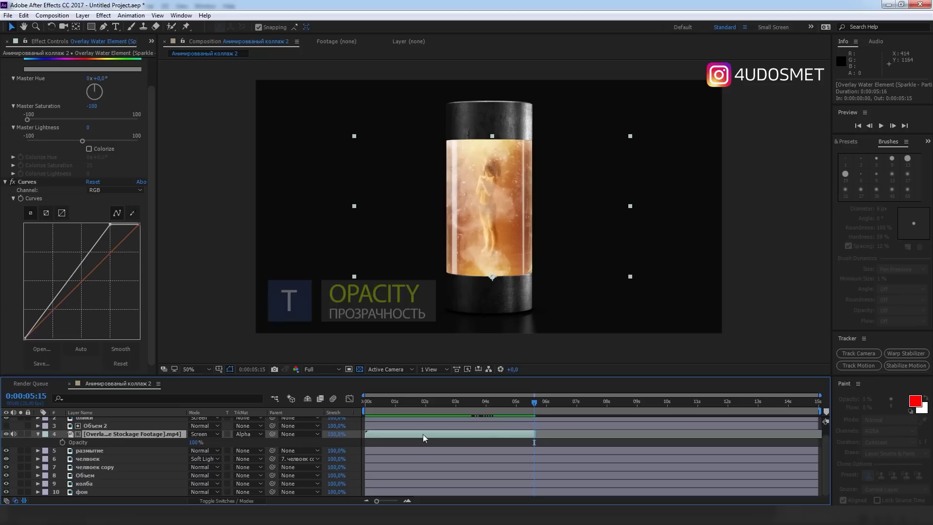
{"action": "mouse_move", "coordinate": [537, 404]}
{"action": "left_mouse_down"}
{"action": "mouse_move", "coordinate": [517, 403]}
{"action": "mouse_move", "coordinate": [537, 404]}
{"action": "left_mouse_up"}
{"action": "left_click", "coordinate": [62, 442]}
{"action": "left_click", "coordinate": [193, 443]}
{"action": "type", "text": "0"}
{"action": "key", "text": "Return"}
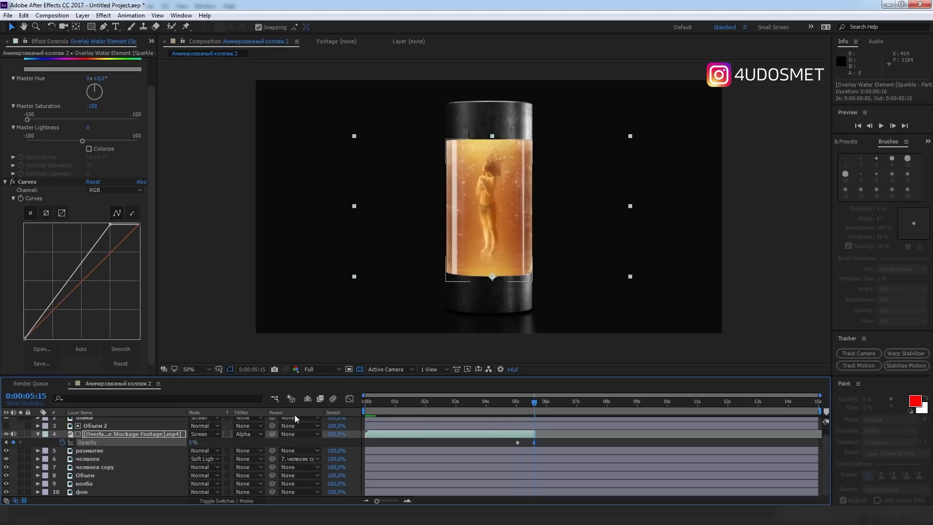
Step: Preview the fade, then duplicate the overlay together with the Объем 2 layer
{"action": "key", "text": "space"}
{"action": "scroll", "coordinate": [145, 437], "scroll_direction": "up", "scroll_amount": 1}
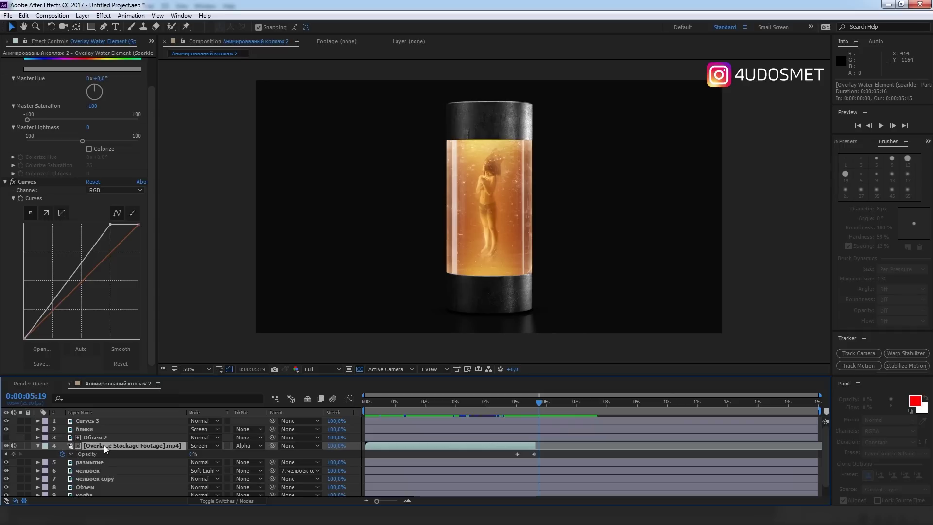
{"action": "left_click", "coordinate": [91, 438], "text": "ctrl"}
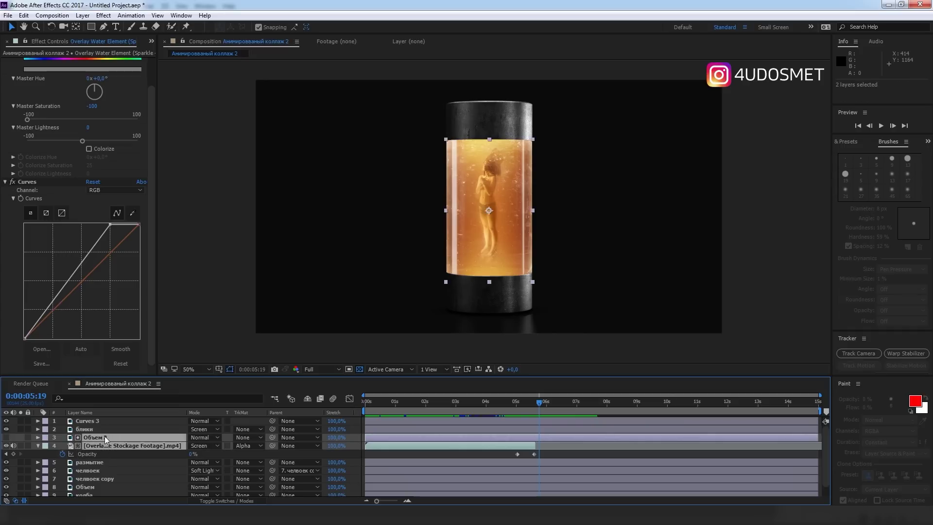
{"action": "key", "text": "ctrl+d"}
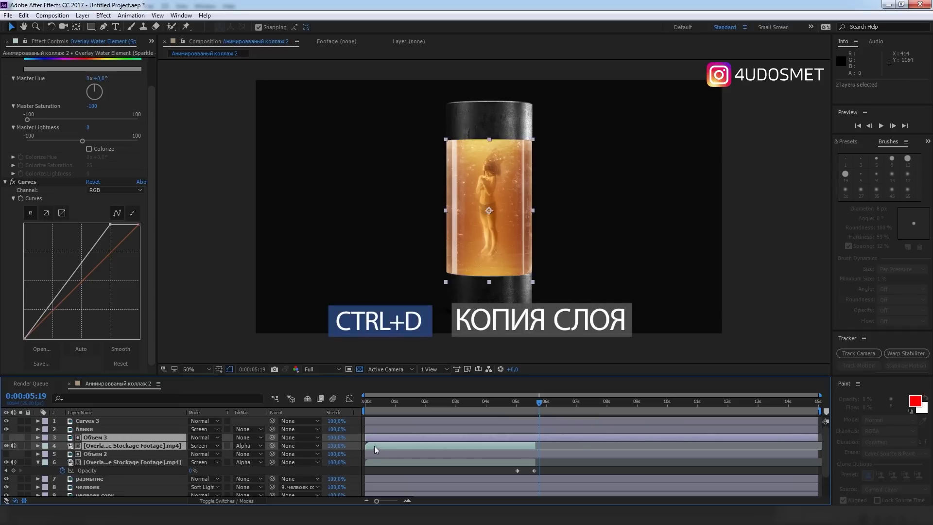
Step: Move the duplicated layers to start near 5 seconds and flip the overlay horizontally
{"action": "mouse_move", "coordinate": [374, 446]}
{"action": "left_mouse_down"}
{"action": "mouse_move", "coordinate": [524, 457]}
{"action": "mouse_move", "coordinate": [524, 442]}
{"action": "left_mouse_up"}
{"action": "left_click", "coordinate": [544, 446]}
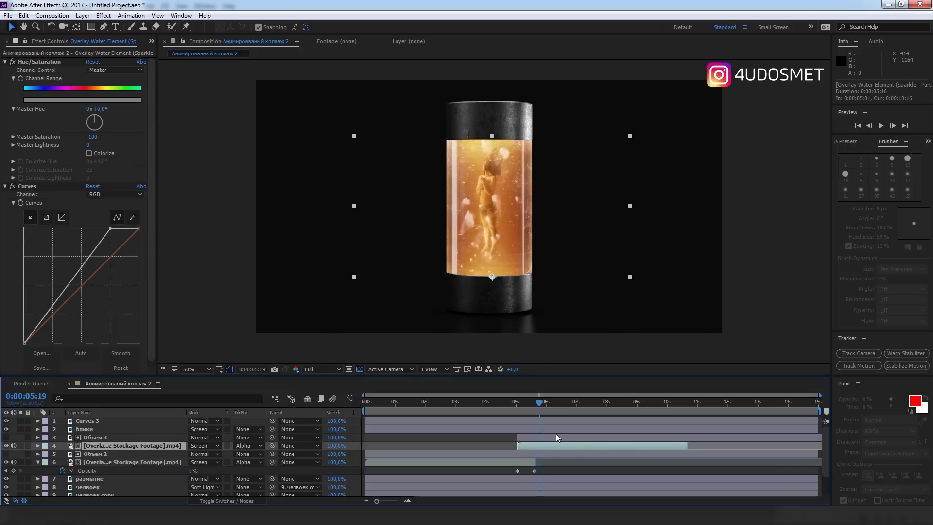
{"action": "right_click", "coordinate": [489, 217]}
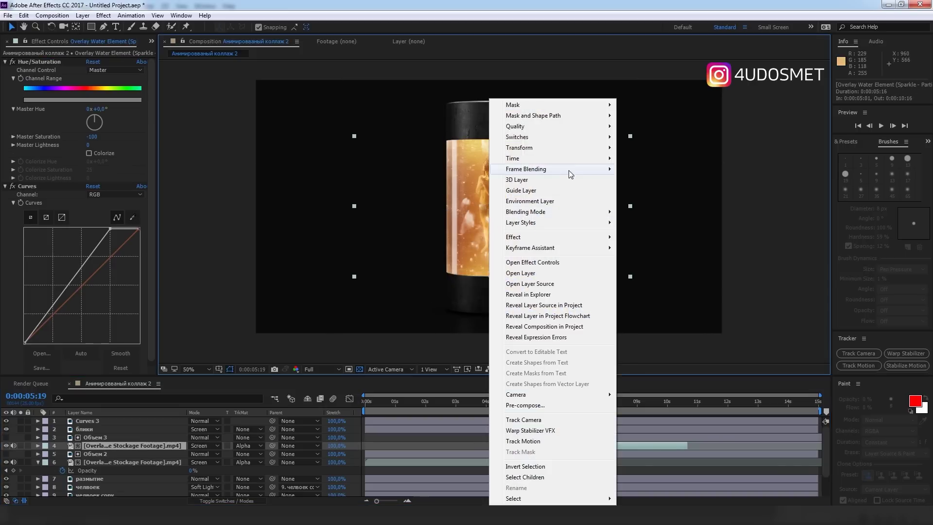
{"action": "mouse_move", "coordinate": [519, 147]}
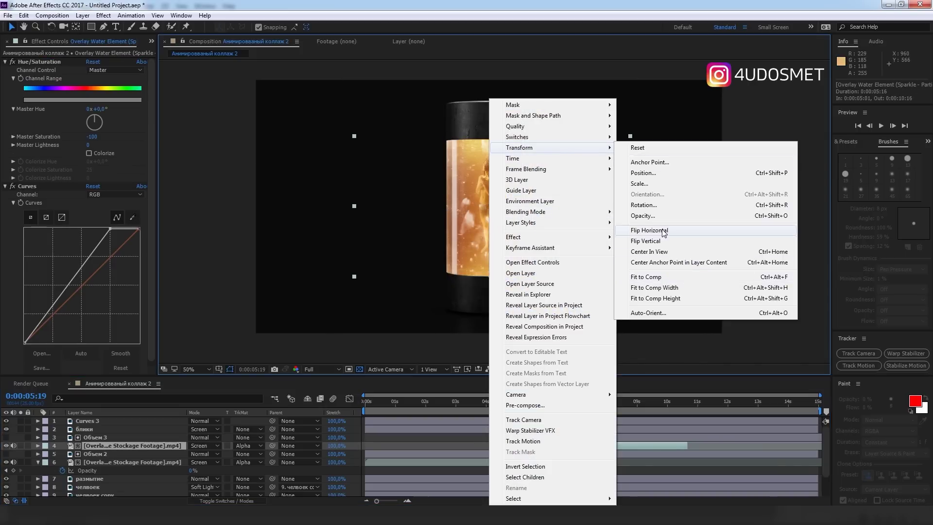
{"action": "left_click", "coordinate": [637, 230]}
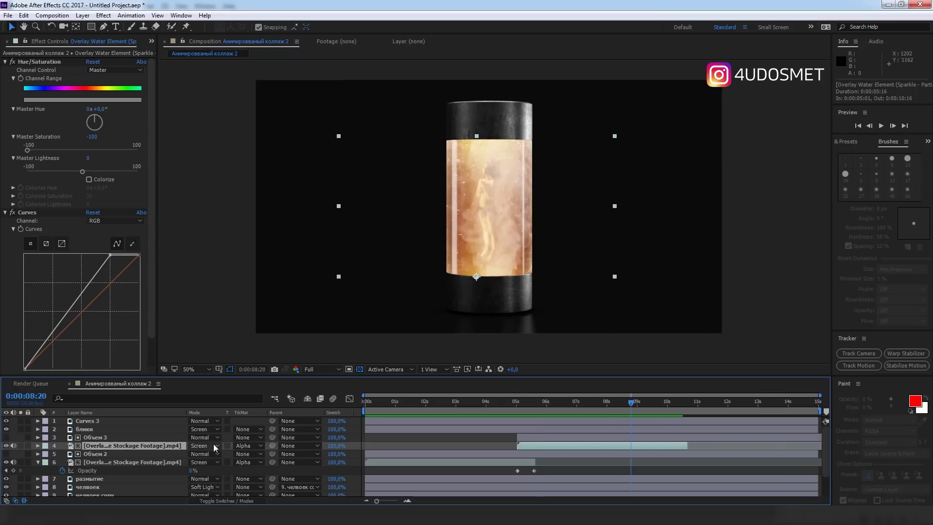
Step: Lower the duplicated overlay's opacity keyframe at 10:02 to about 41%
{"action": "left_click", "coordinate": [214, 447]}
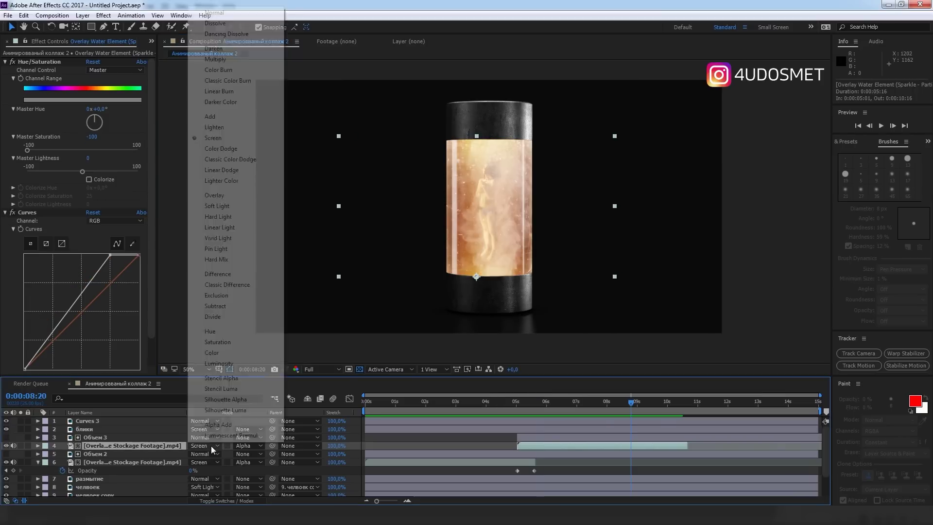
{"action": "left_click", "coordinate": [148, 448]}
{"action": "key", "text": "t"}
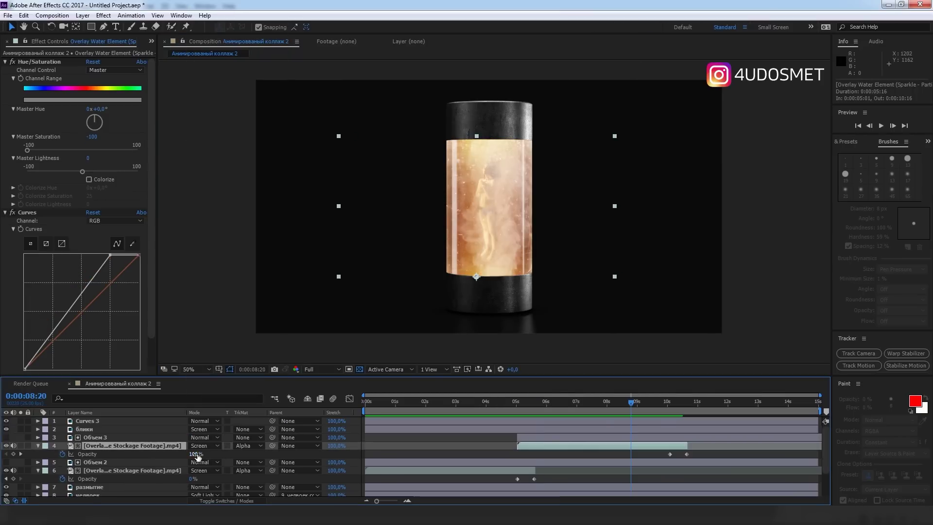
{"action": "left_click_drag", "start_coordinate": [194, 454], "coordinate": [181, 452]}
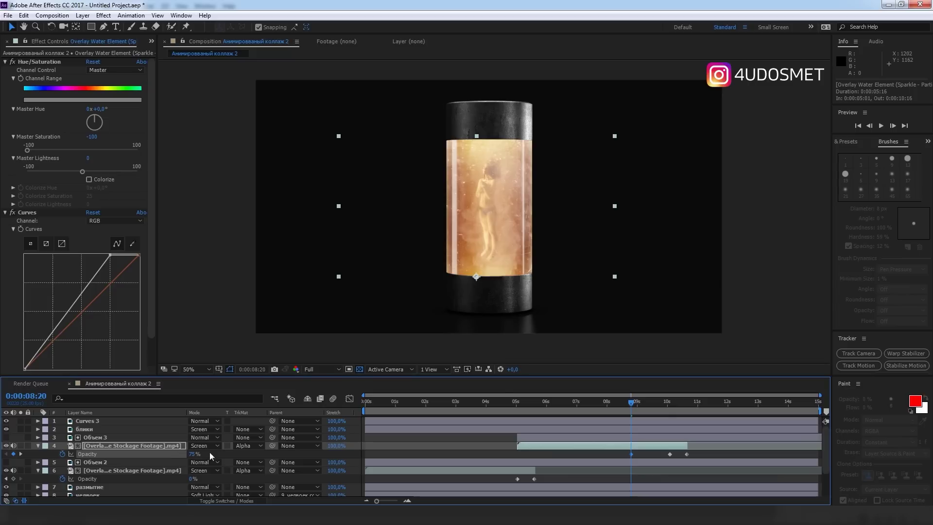
{"action": "key", "text": "ctrl+z"}
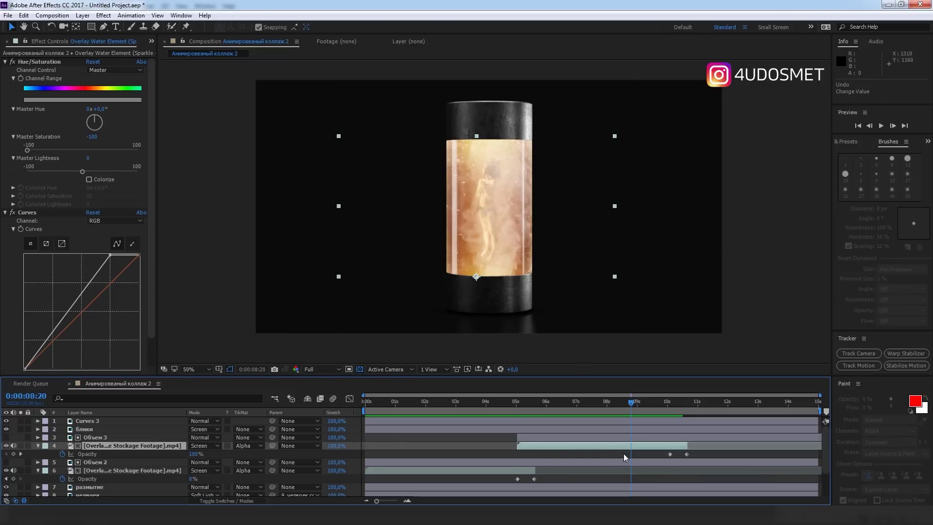
{"action": "left_click", "coordinate": [20, 454]}
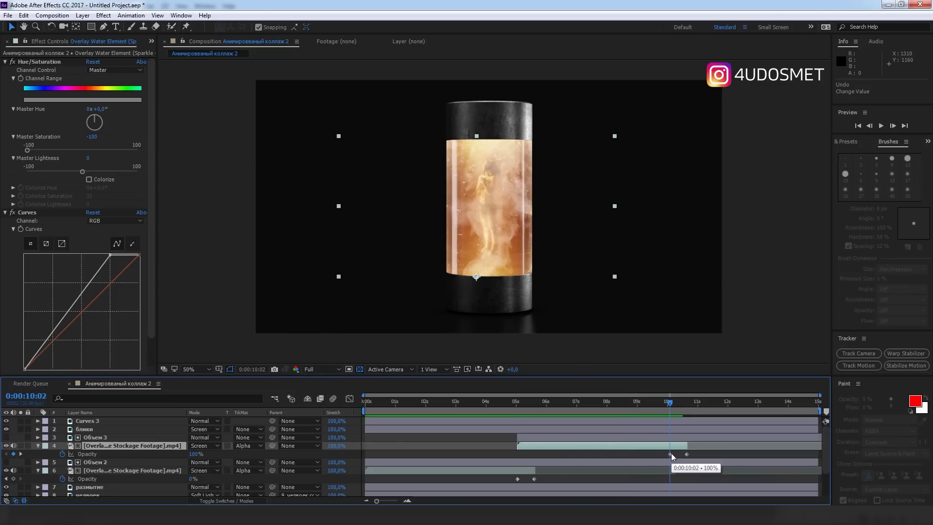
{"action": "left_click_drag", "start_coordinate": [194, 454], "coordinate": [165, 454]}
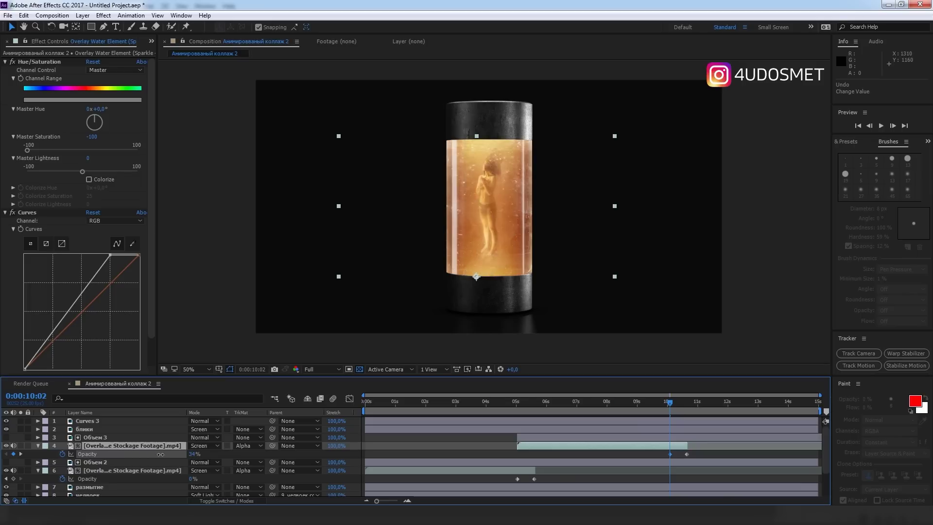
{"action": "key", "text": "space"}
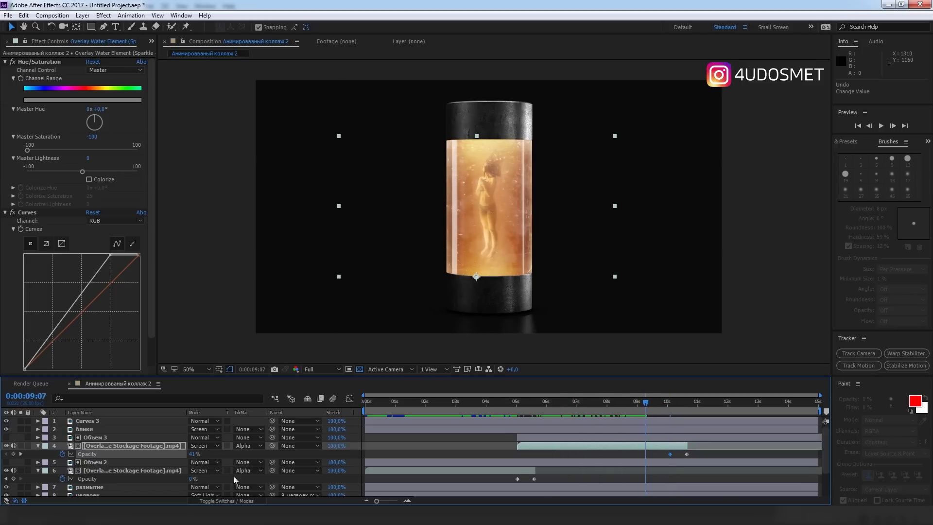
Step: Set the duplicated overlay's blend mode to Add
{"action": "left_click", "coordinate": [204, 446]}
{"action": "left_click", "coordinate": [210, 117]}
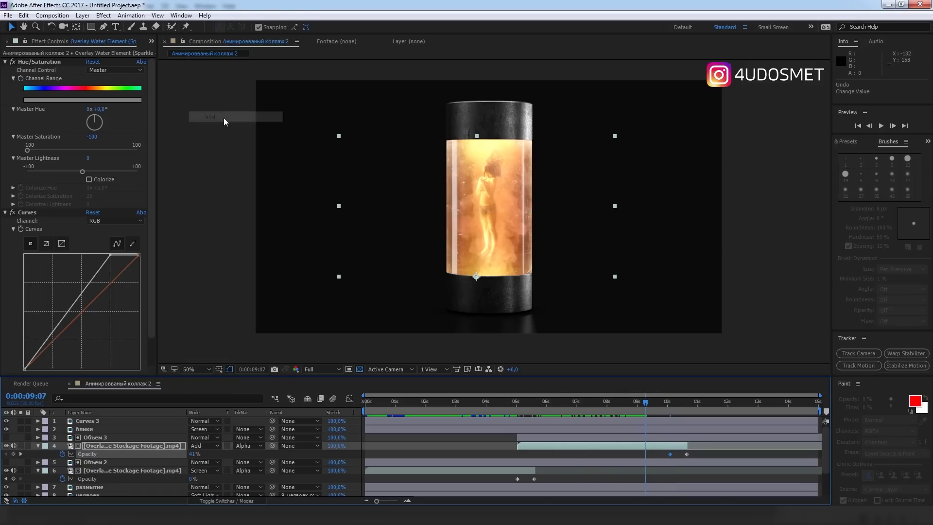
{"action": "left_click_drag", "start_coordinate": [457, 378], "coordinate": [457, 293]}
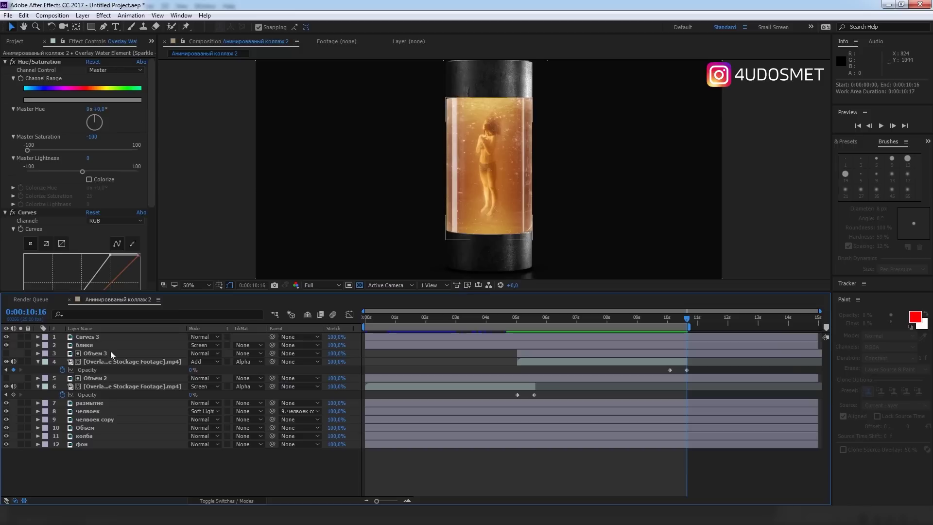
{"action": "left_click", "coordinate": [88, 337]}
Step: Precompose all twelve layers into a new composition named Рендер
{"action": "key", "text": "ctrl+a"}
{"action": "right_click", "coordinate": [100, 436]}
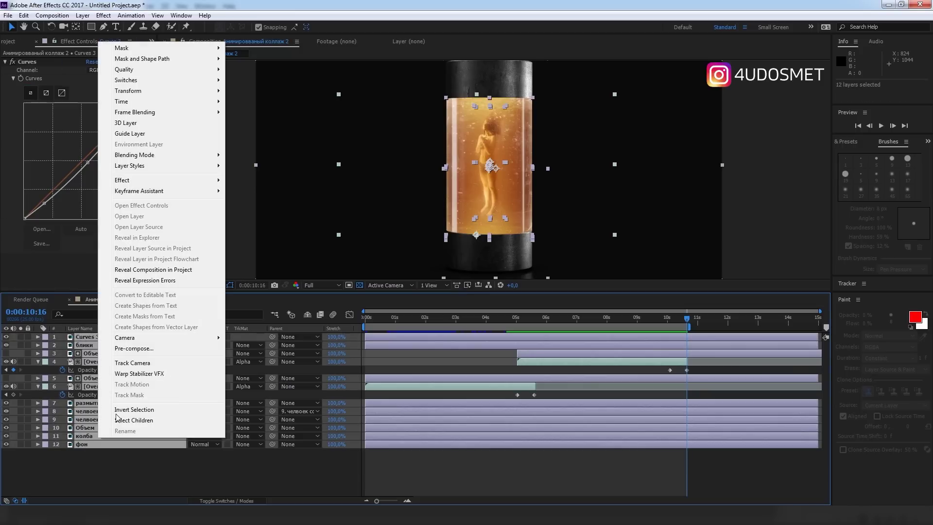
{"action": "left_click", "coordinate": [142, 349]}
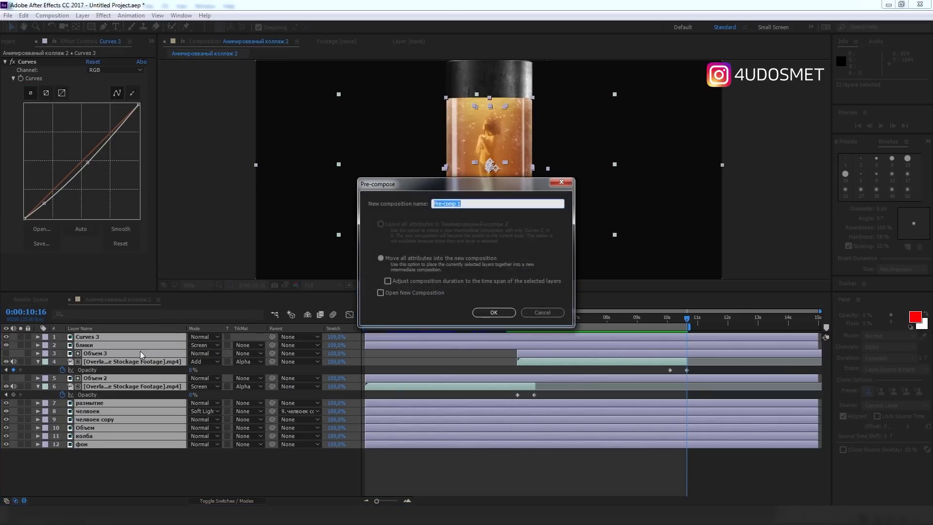
{"action": "type", "text": "Рендле"}
{"action": "key", "text": "Return"}
{"action": "double_click", "coordinate": [92, 426]}
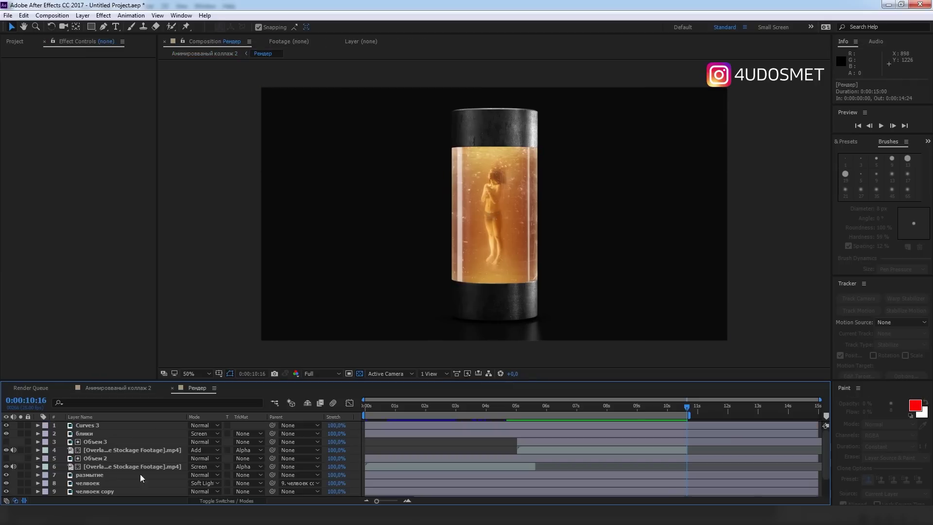
{"action": "left_click", "coordinate": [113, 389]}
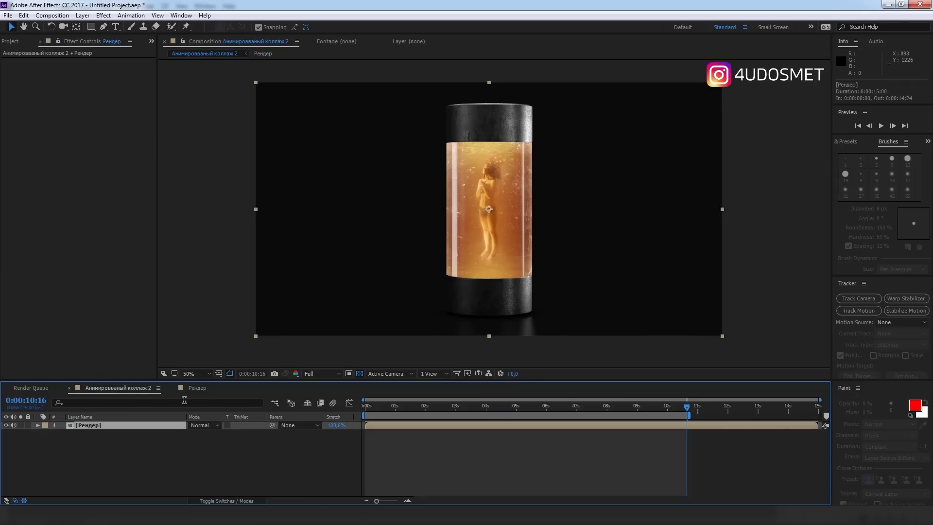
Step: Keyframe the Рендер layer's scale from 100% at 0s to about 110% at 10s
{"action": "key", "text": "Home"}
{"action": "left_click", "coordinate": [38, 425]}
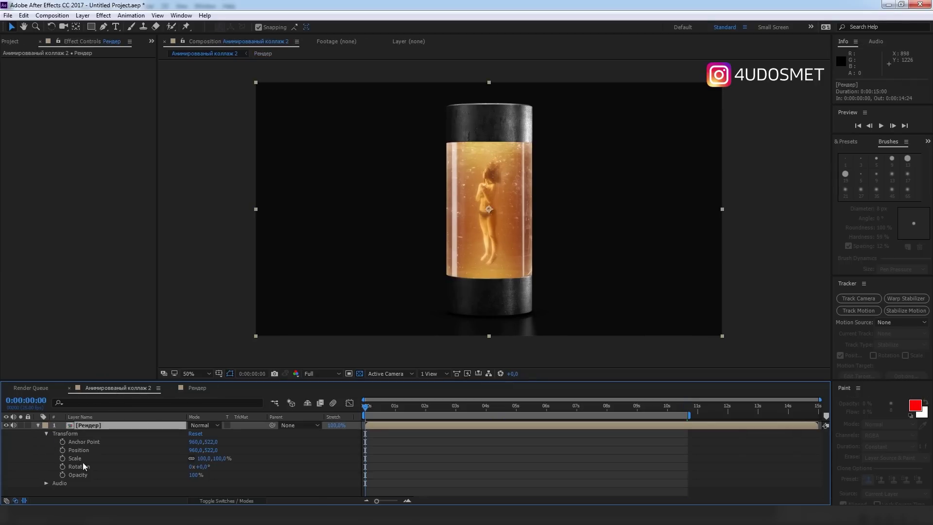
{"action": "key", "text": "s"}
{"action": "left_click", "coordinate": [62, 434]}
{"action": "left_click_drag", "start_coordinate": [365, 405], "coordinate": [685, 406]}
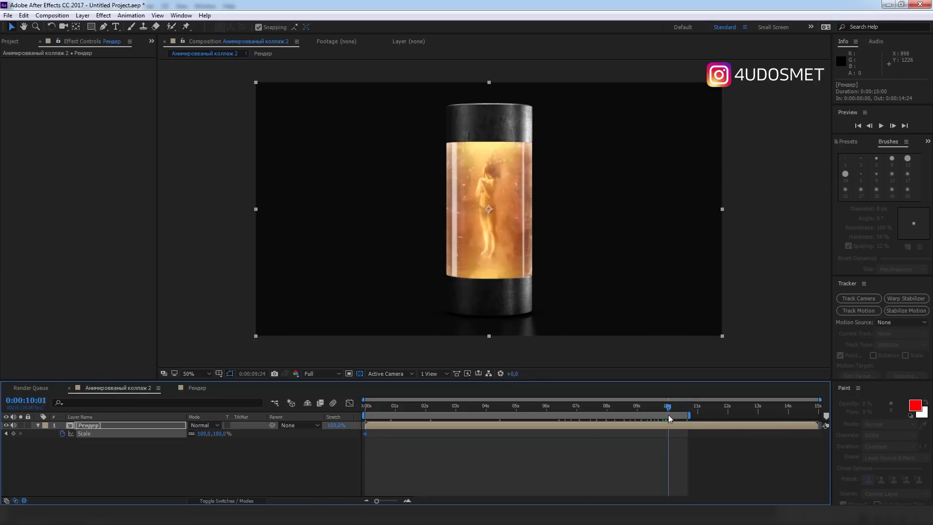
{"action": "left_click_drag", "start_coordinate": [722, 336], "coordinate": [720, 372]}
Step: Preview the slow zoom from the start of the timeline
{"action": "left_click", "coordinate": [420, 458]}
{"action": "key", "text": "Home"}
{"action": "key", "text": "space"}
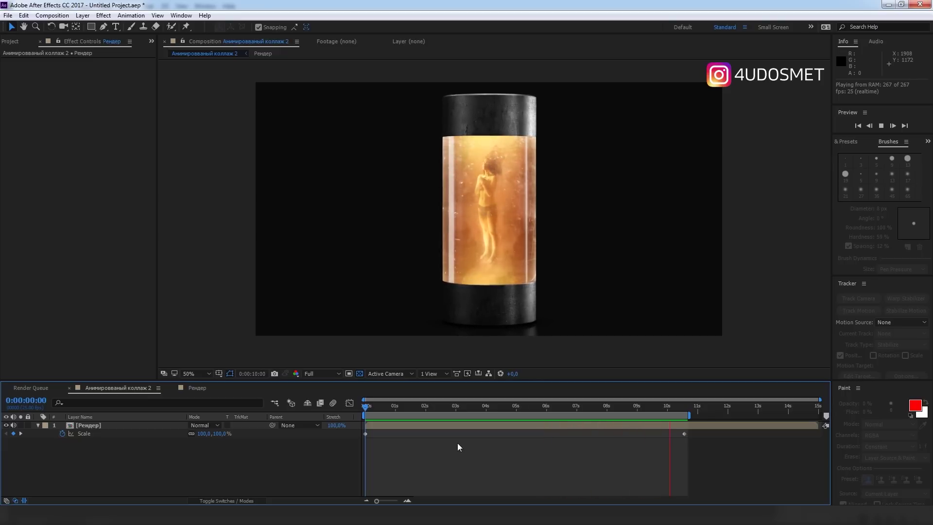
{"action": "key", "text": "space"}
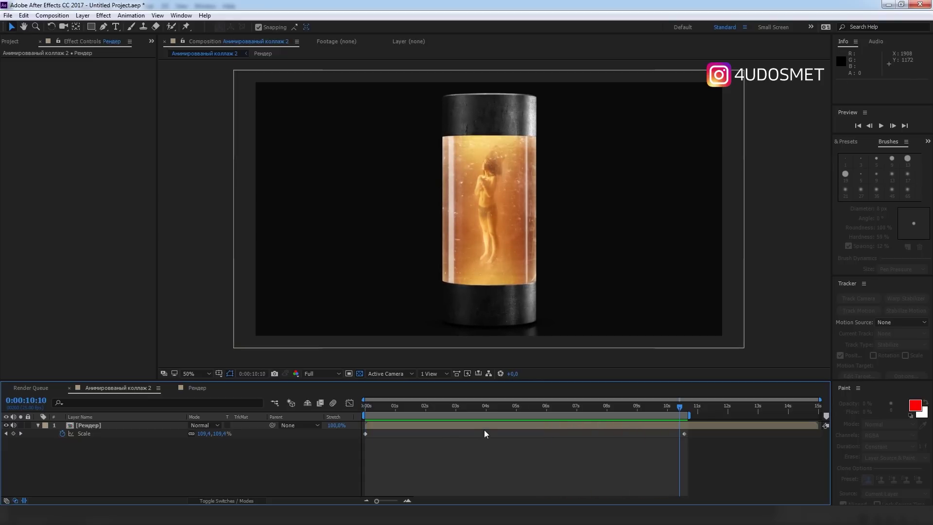